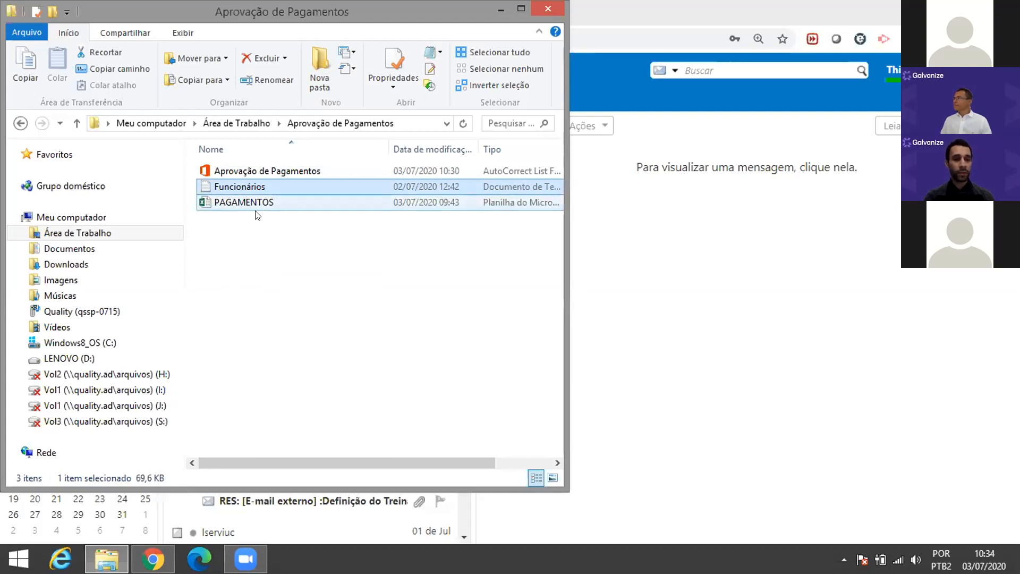
Step: Open the Aprovação de Pagamentos project in ACL Analytics and the Funcionários file in Notepad
click(285, 170)
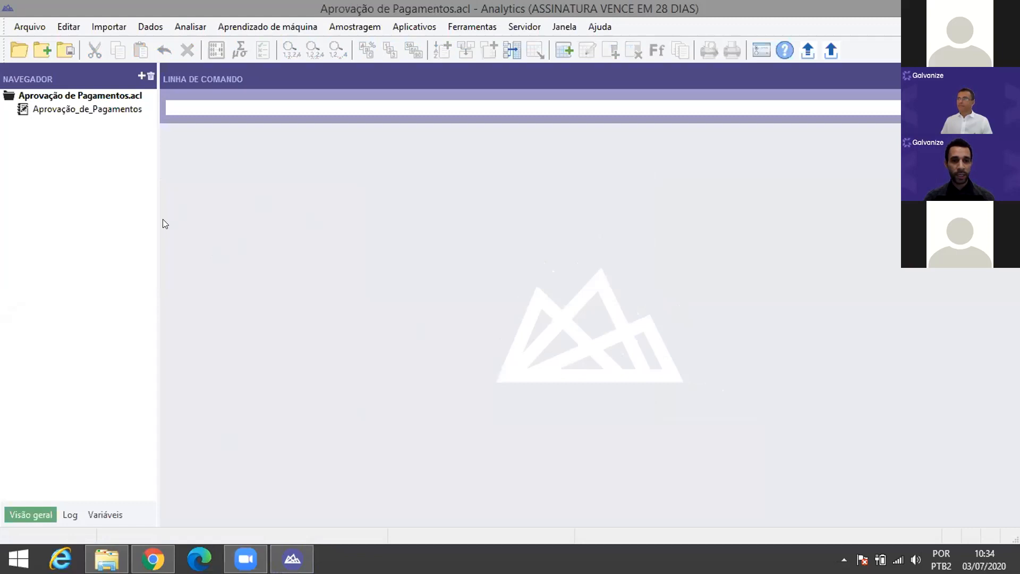
key(alt+Tab)
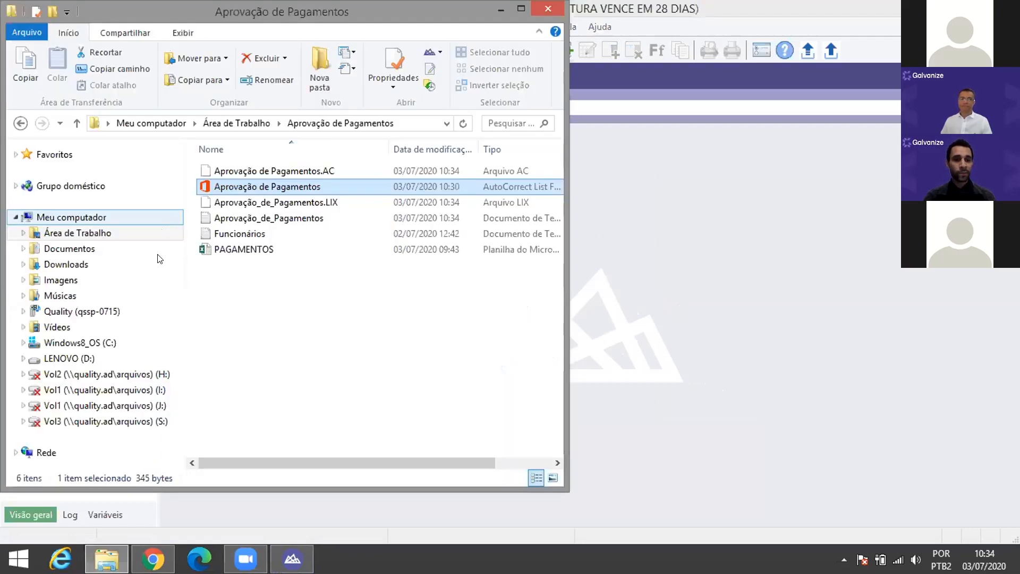
click(242, 233)
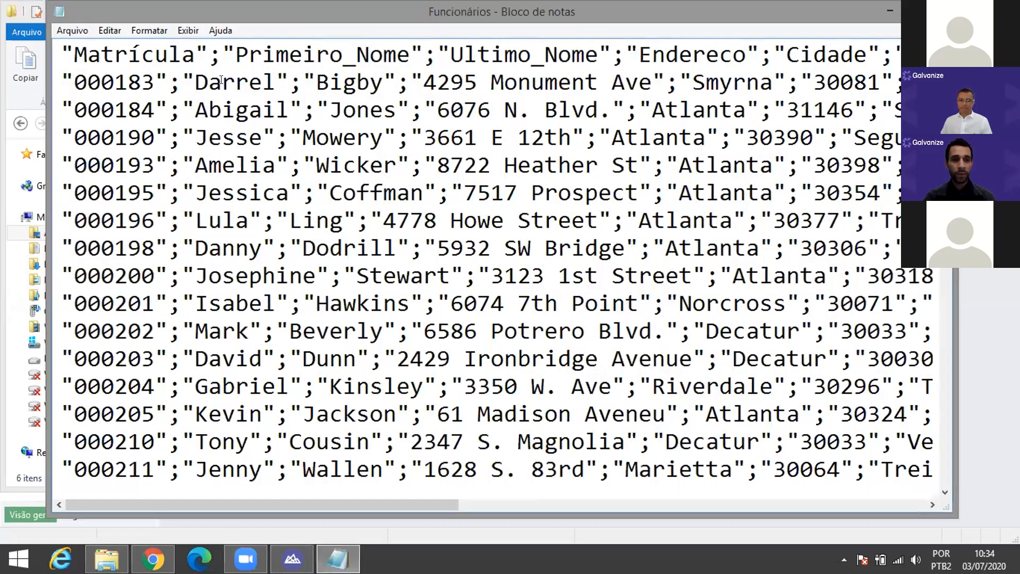
Step: Highlight the semicolon delimiters in Funcionários, then open the PAGAMENTOS workbook in Excel
drag(222, 54, 212, 54)
drag(168, 82, 177, 82)
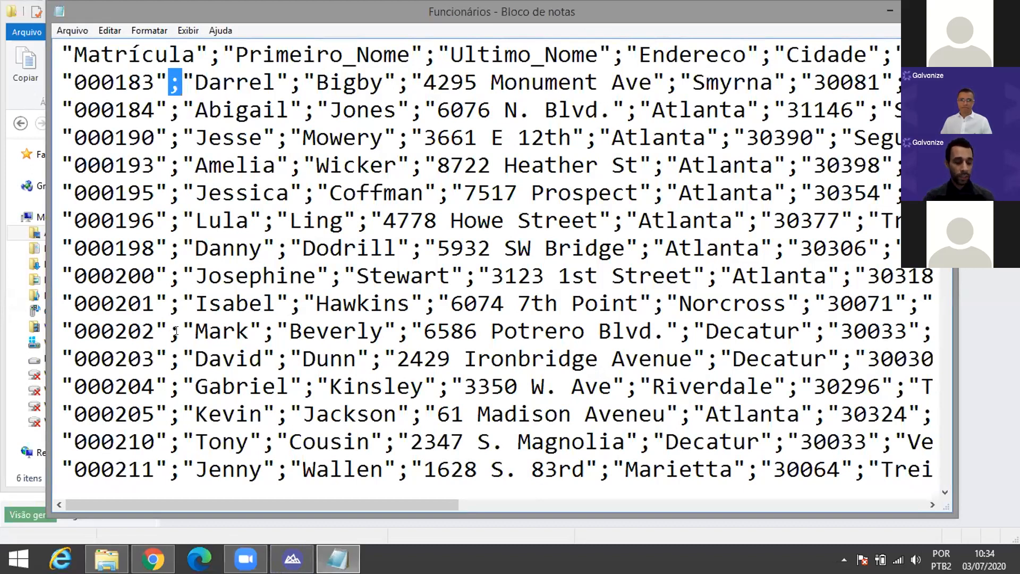
key(alt+Tab)
click(239, 248)
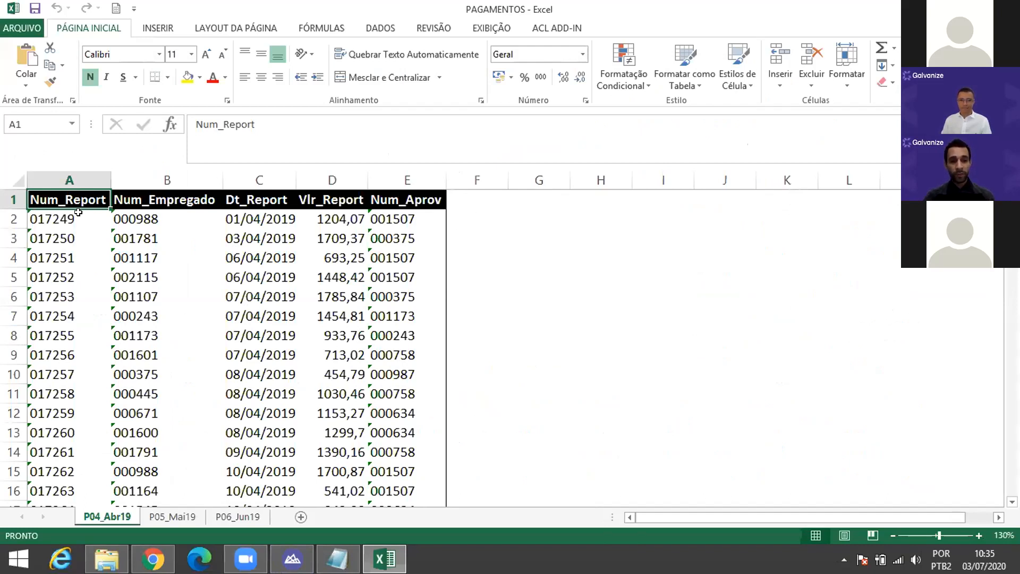
Step: Inspect the Num_Empregado, Vlr_Report and Num_Aprov columns on P04_Abr19, then return to Analytics
click(162, 199)
key(ctrl+shift+Down)
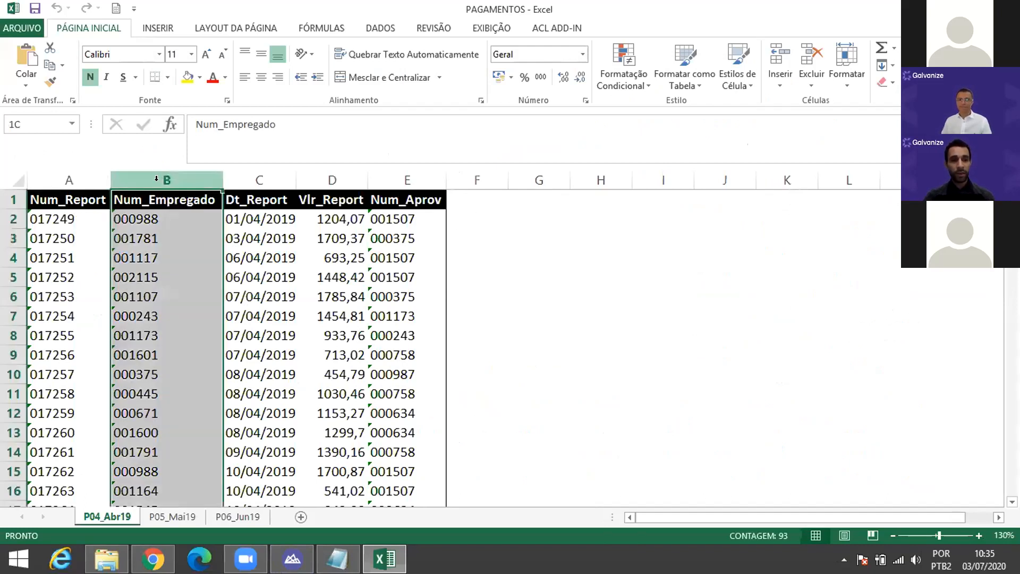
click(332, 180)
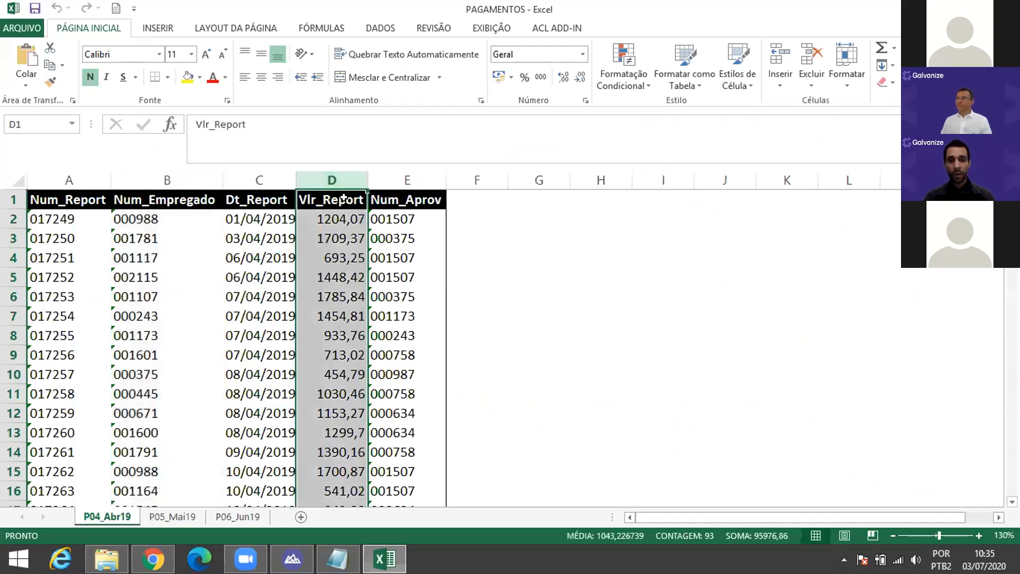
click(403, 181)
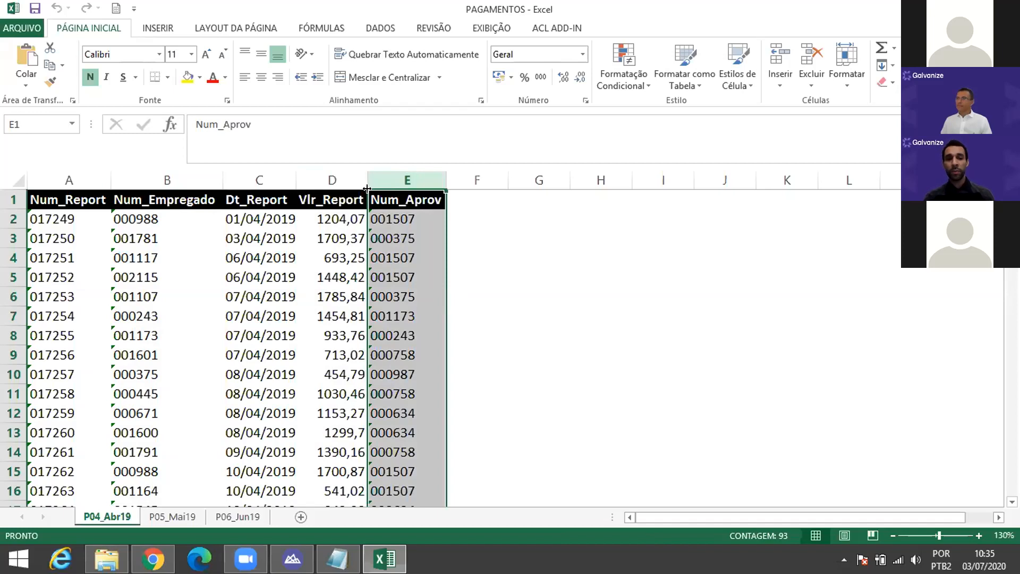
click(344, 180)
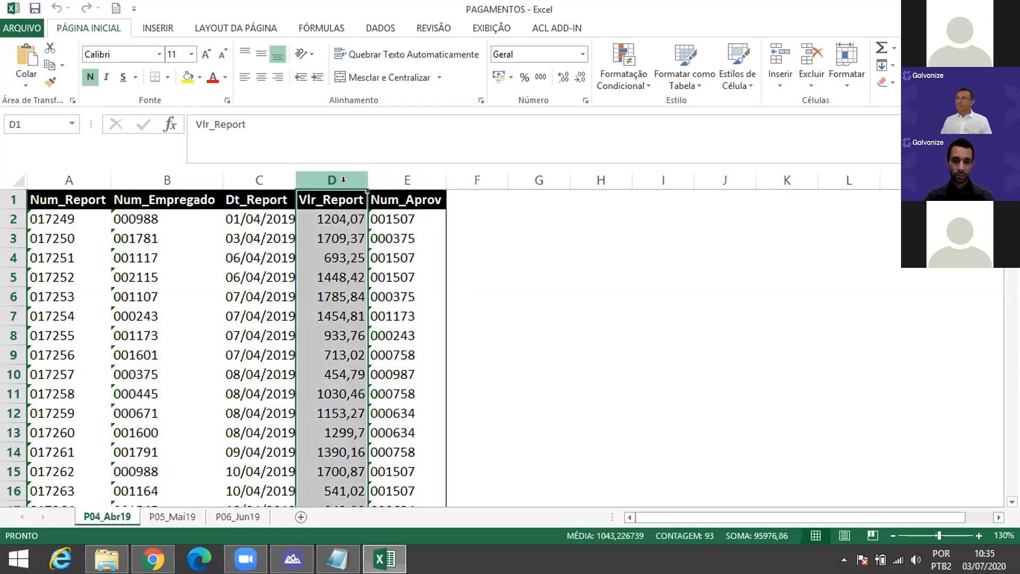
key(alt+Tab)
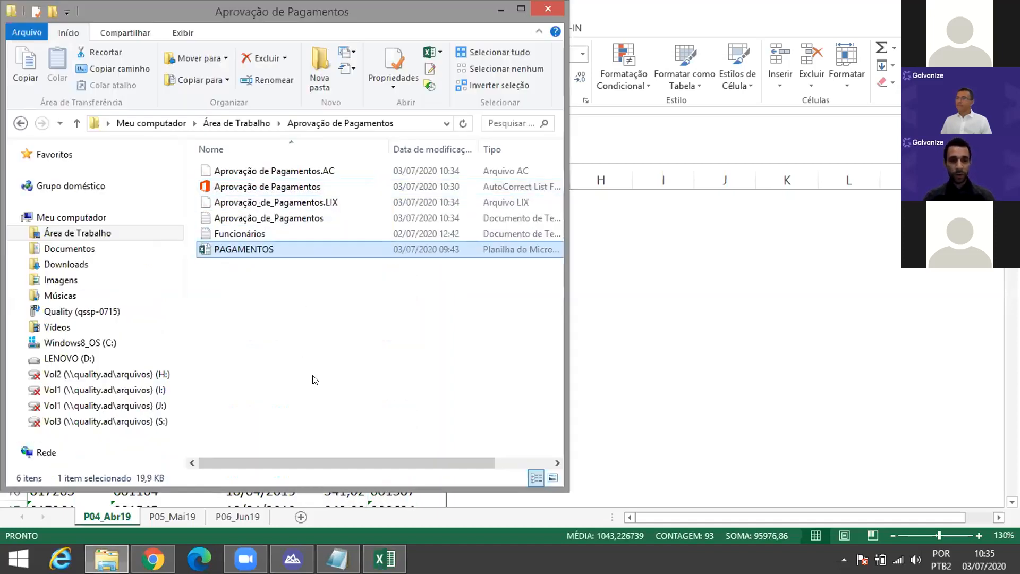
click(292, 559)
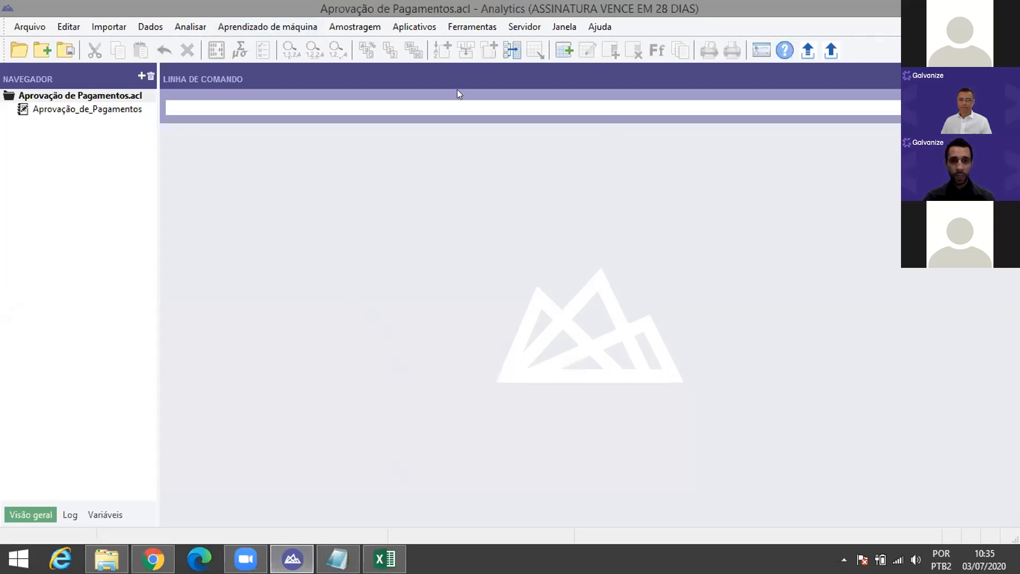
Step: Turn on script recording via Ferramentas > Gravador de script Ativado
click(468, 66)
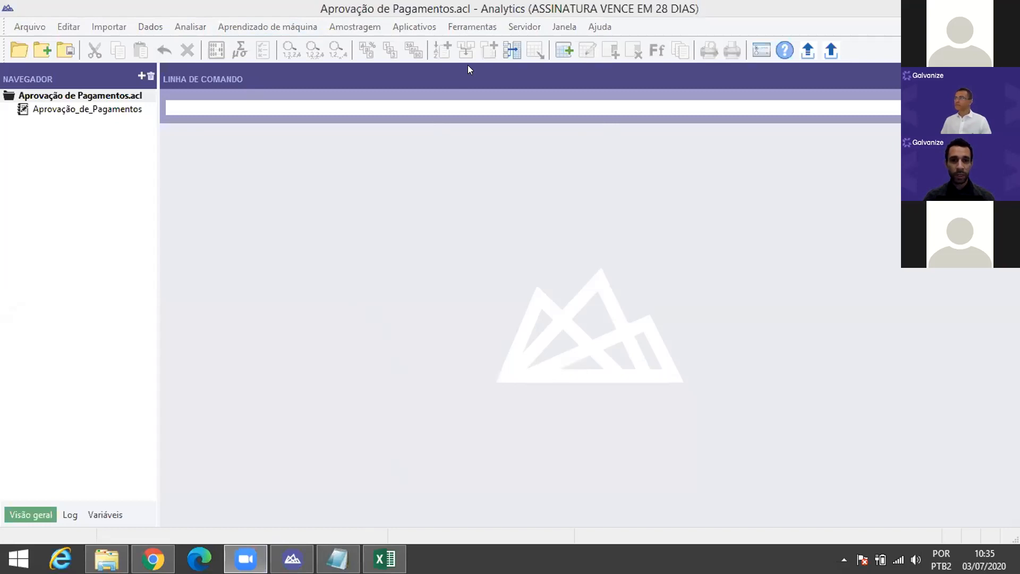
key(ctrl)
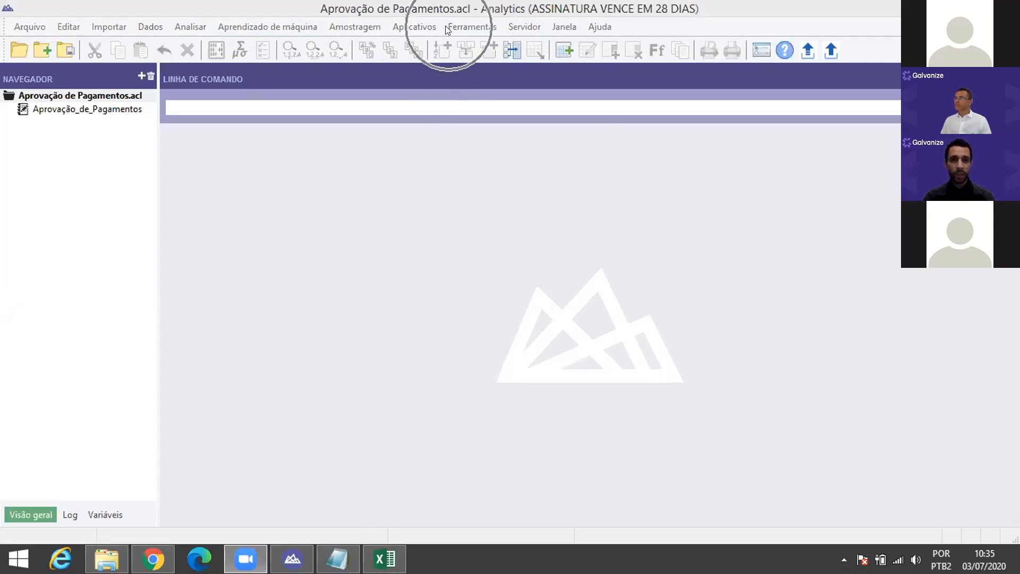
click(447, 27)
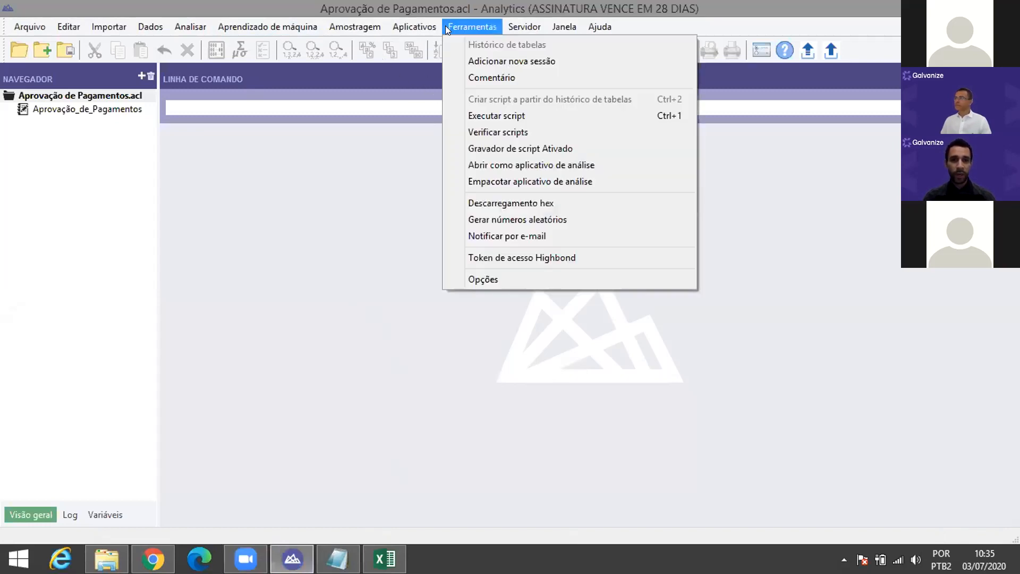
click(483, 149)
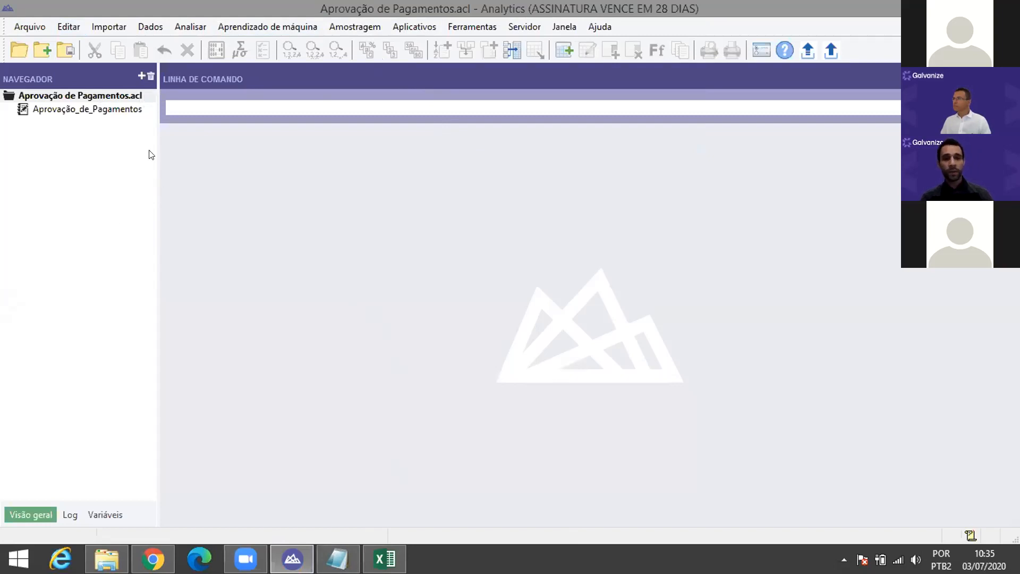
click(138, 75)
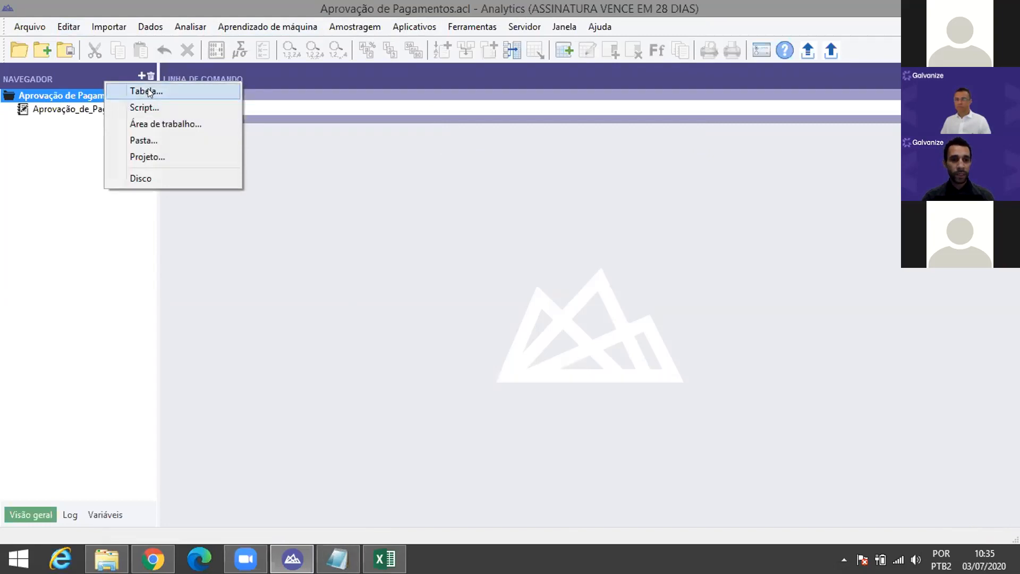
Step: Start a new Tabela definition in the Data Definition Wizard, keeping Local data access
click(147, 90)
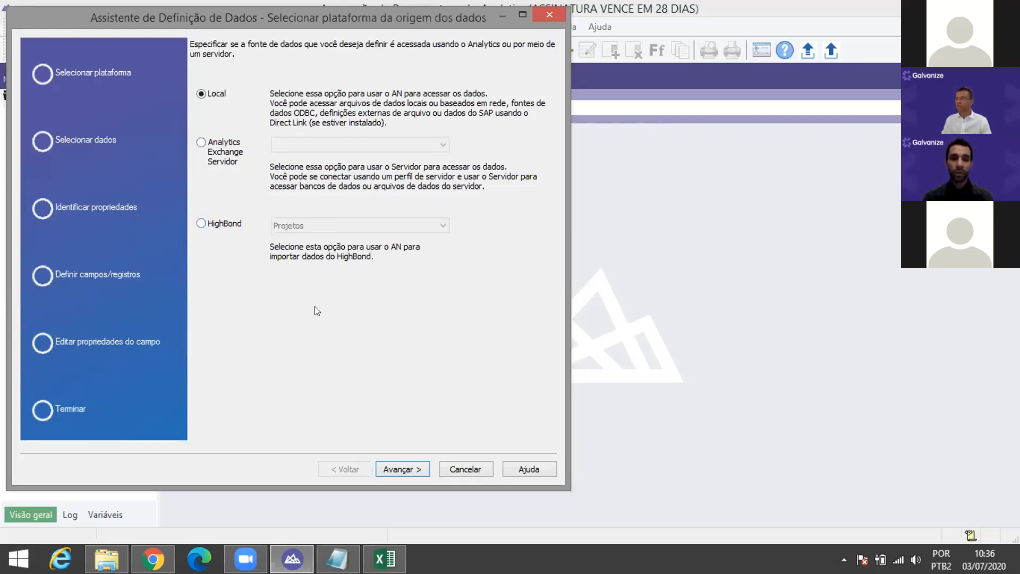
click(398, 471)
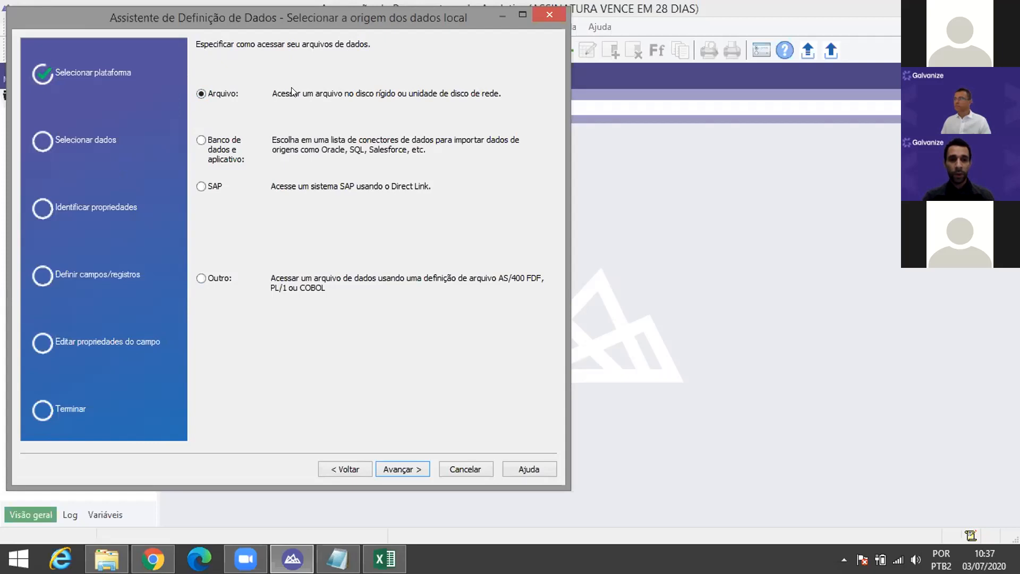
key(ctrl)
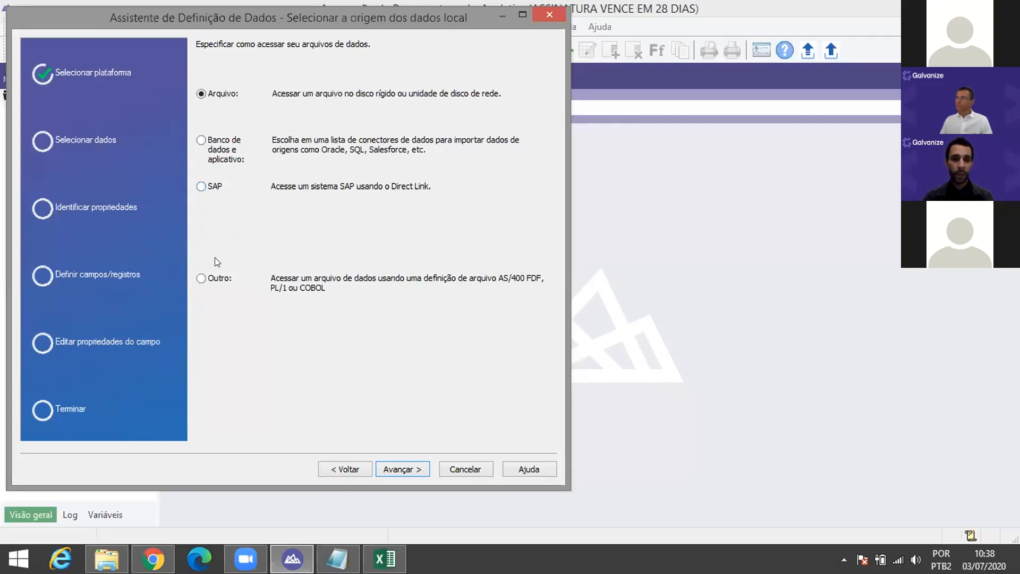
key(ctrl)
Step: Choose Arquivo as the data source and continue to the file picker
click(410, 466)
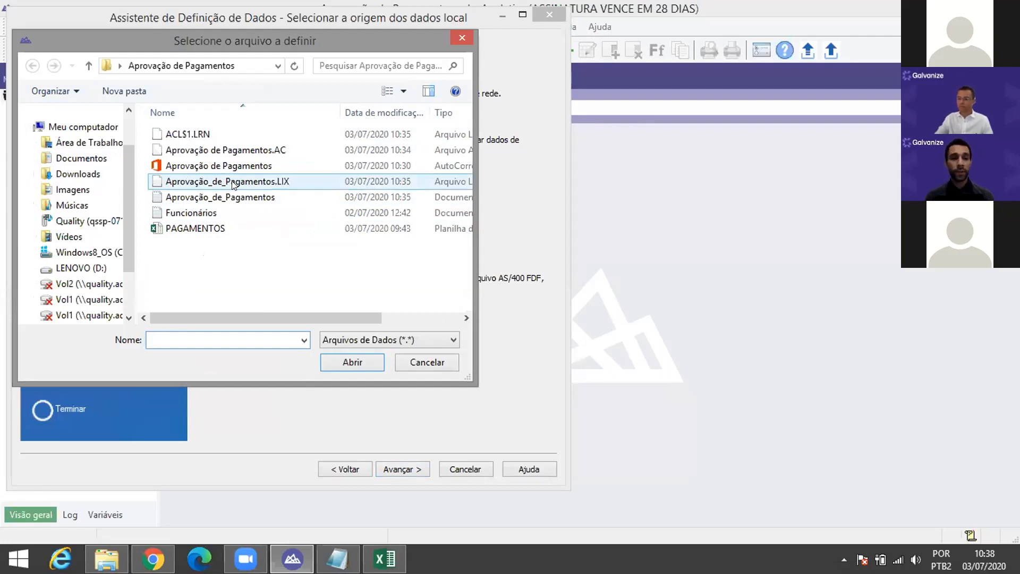
key(alt+Tab)
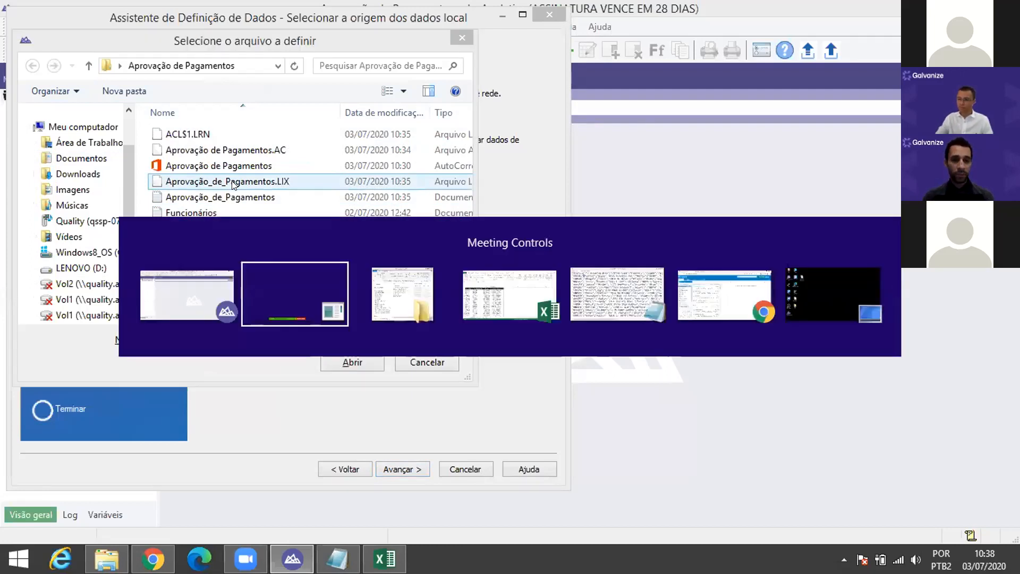
key(alt+Tab)
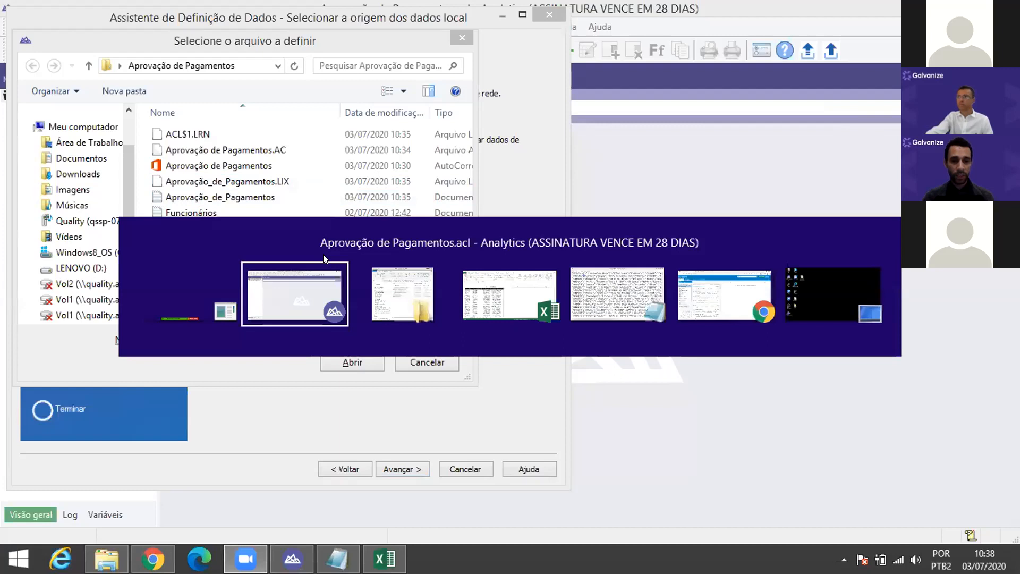
key(alt+Tab)
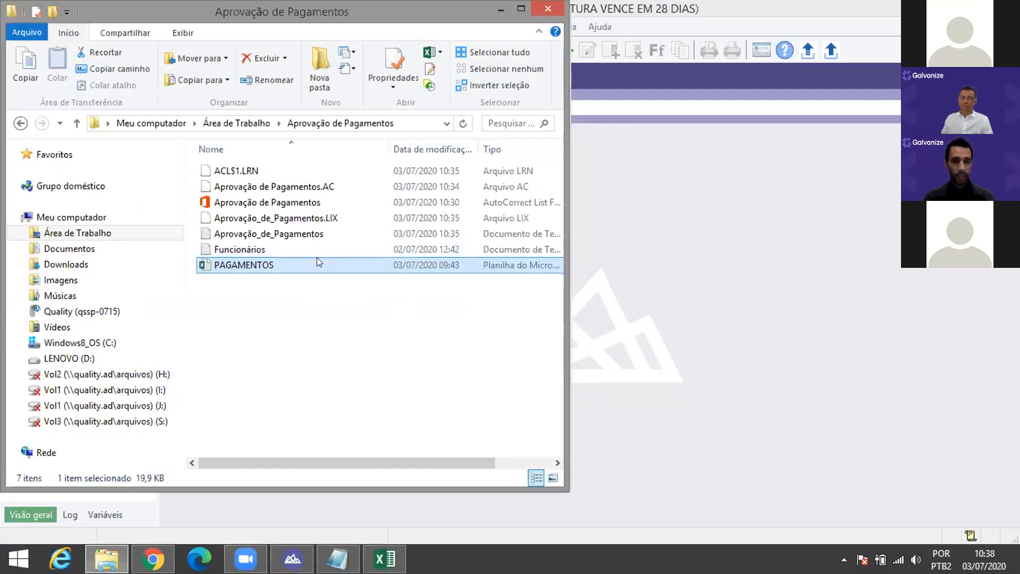
key(alt+Tab)
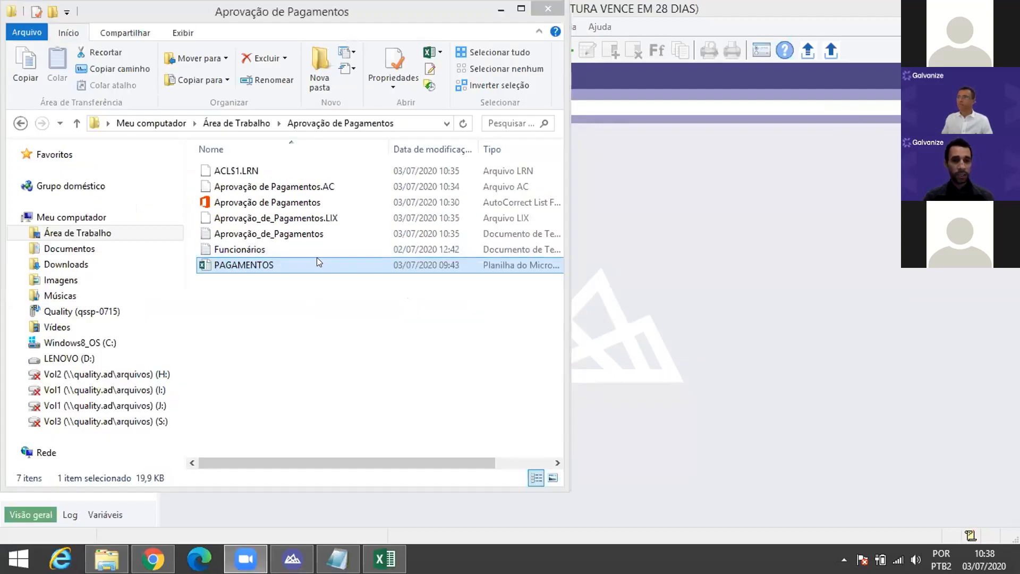
key(alt+Tab)
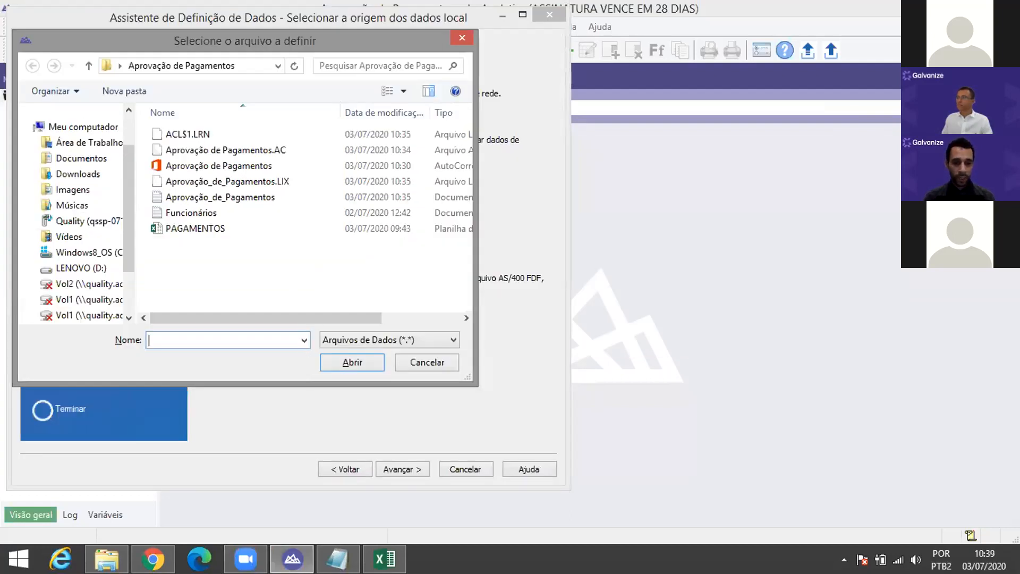
Step: Close the PAGAMENTOS workbook and Notepad, then pick Funcionários as the file to define
click(376, 550)
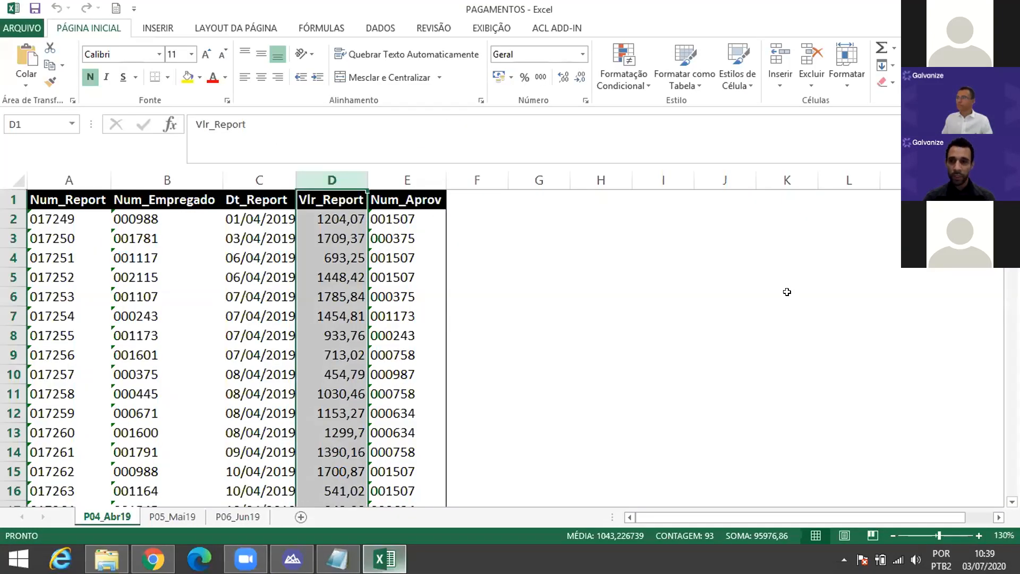
right_click(384, 558)
click(399, 520)
right_click(351, 554)
click(348, 523)
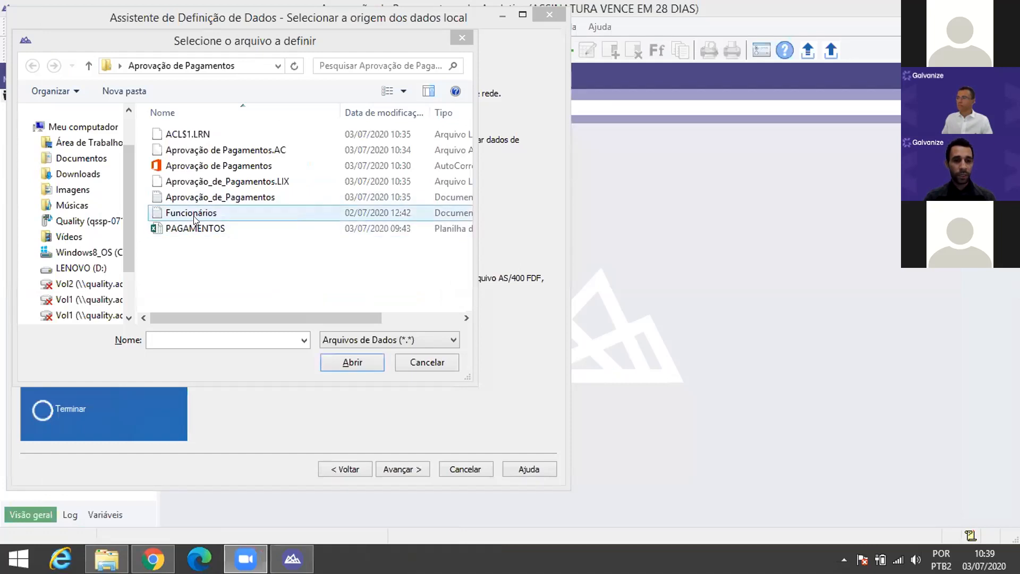
click(193, 214)
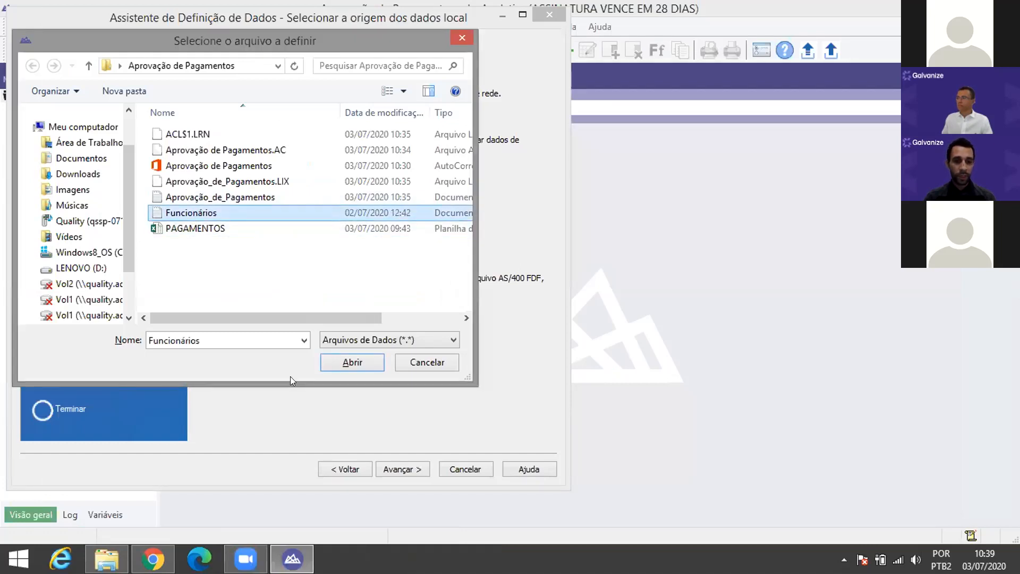
key(Return)
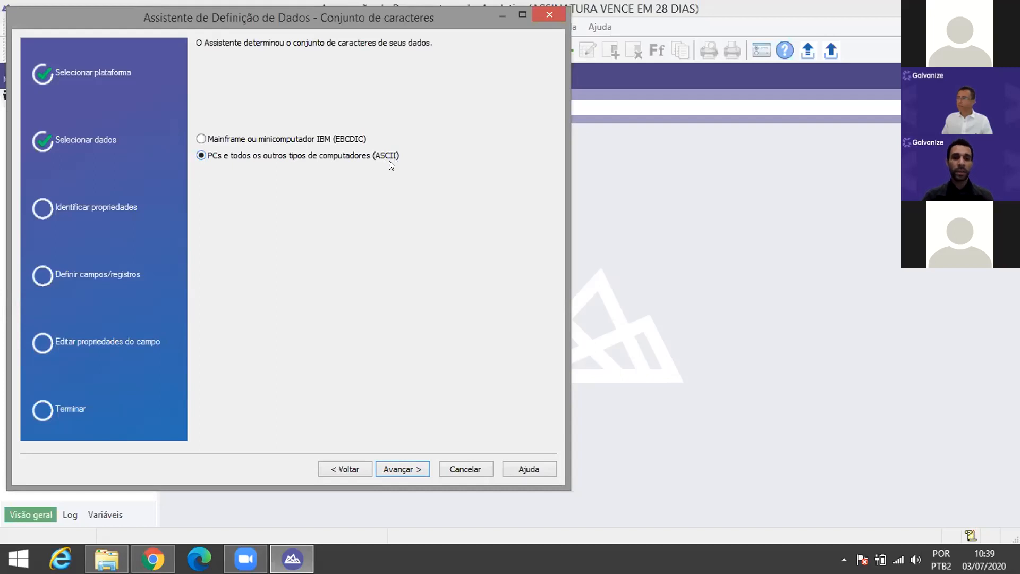
Step: Keep 'PCs e todos os outros tipos de computadores (ASCII)' and continue to Formato do arquivo
click(414, 470)
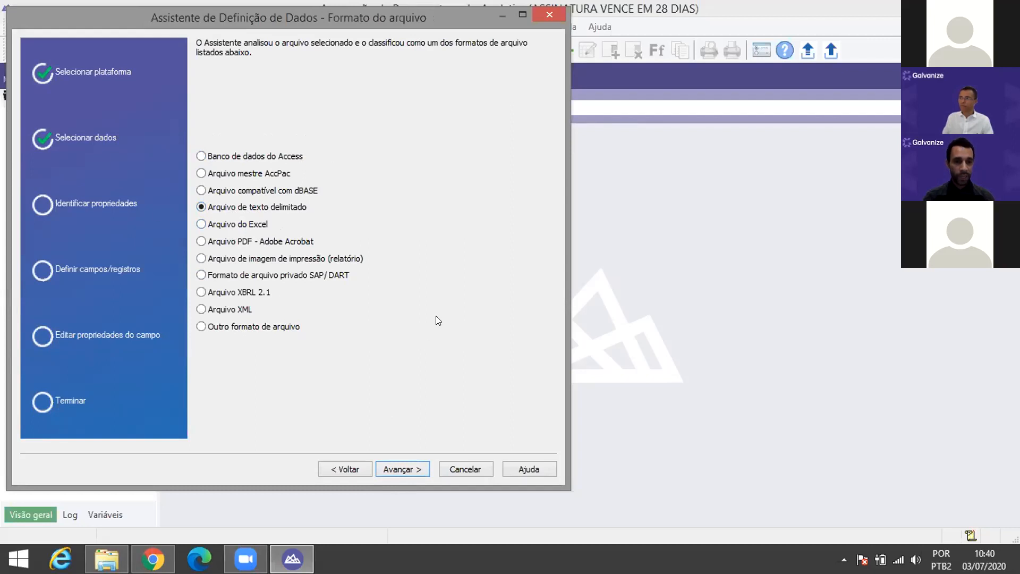
Step: Toggle 'Utilizar a primeira linha como nomes de campos' off and back on to compare previews
click(395, 466)
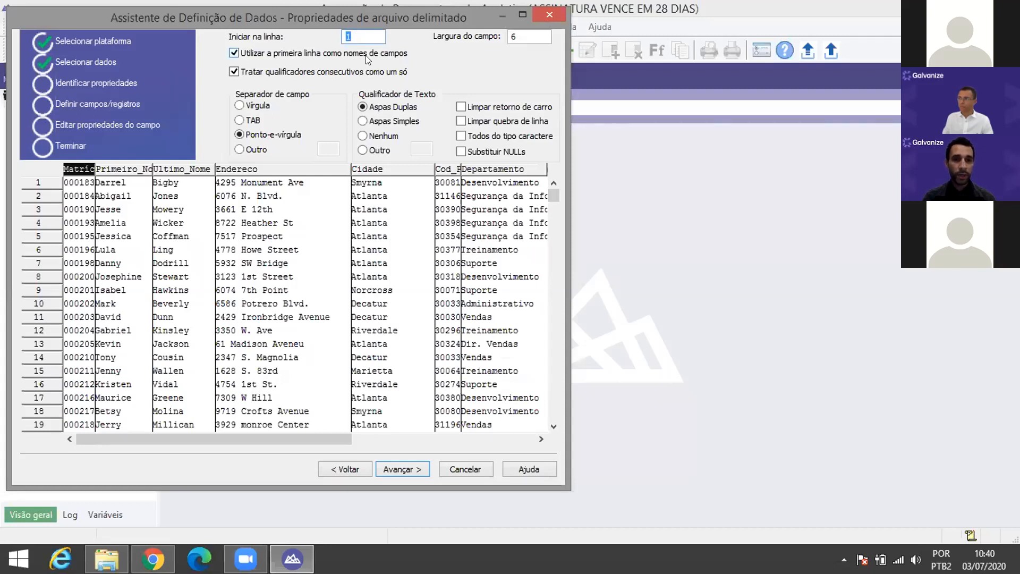
key(ctrl)
key(ctrl)
click(238, 53)
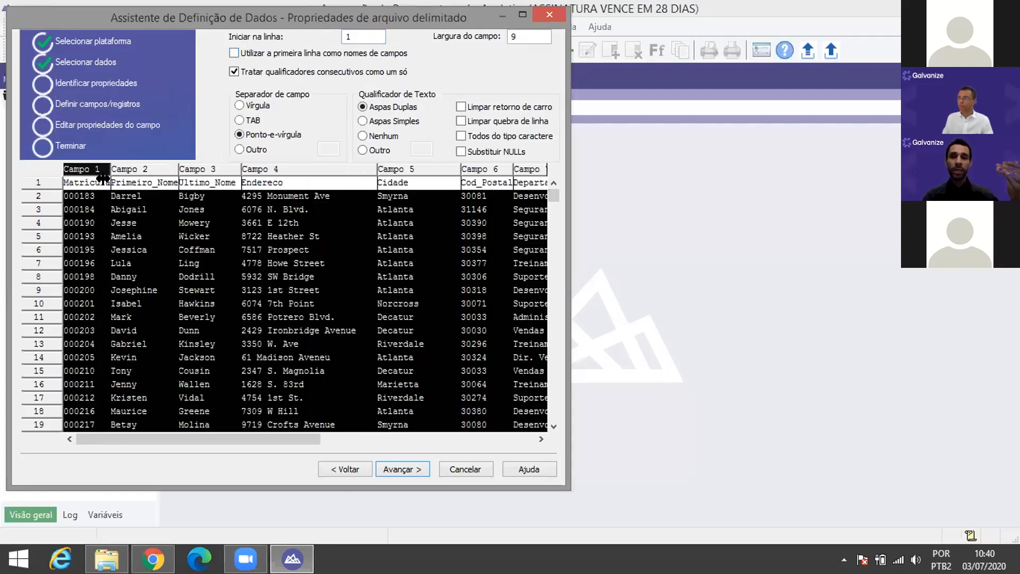
click(233, 54)
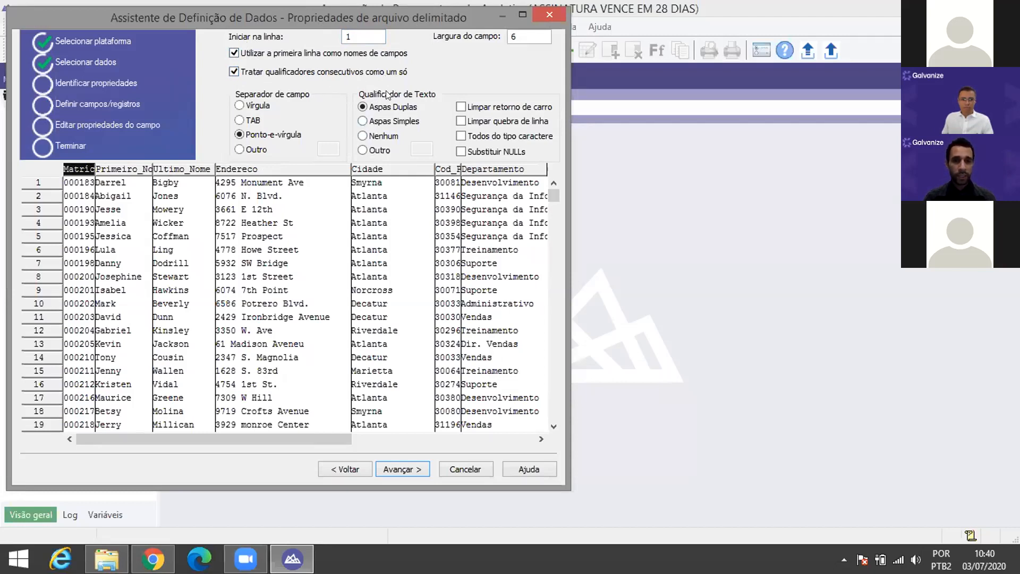
key(ctrl)
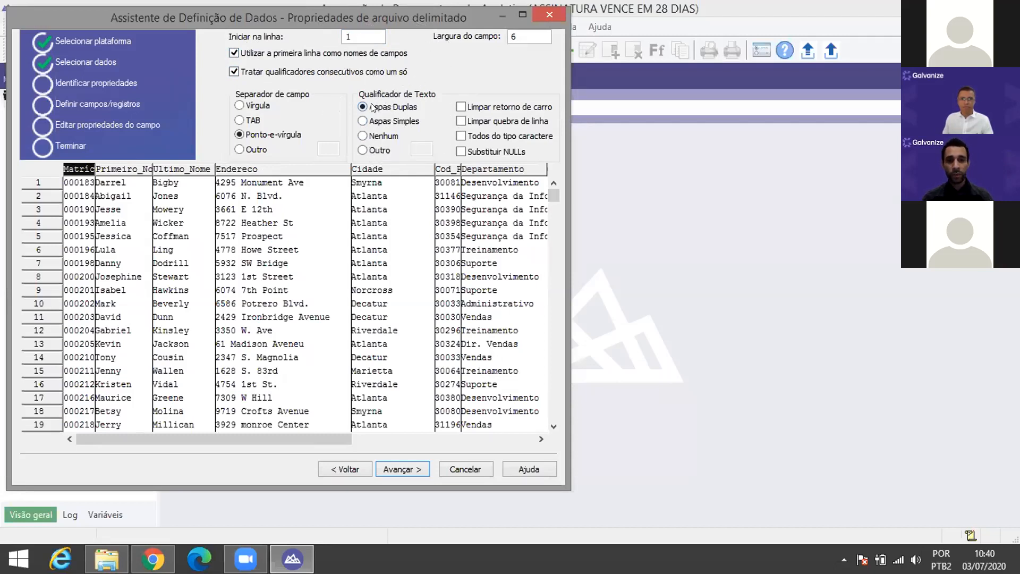
Step: Compare the preview without text qualifier, check Ultimo_Nome, then restore double quotes and consecutive qualifiers
click(362, 137)
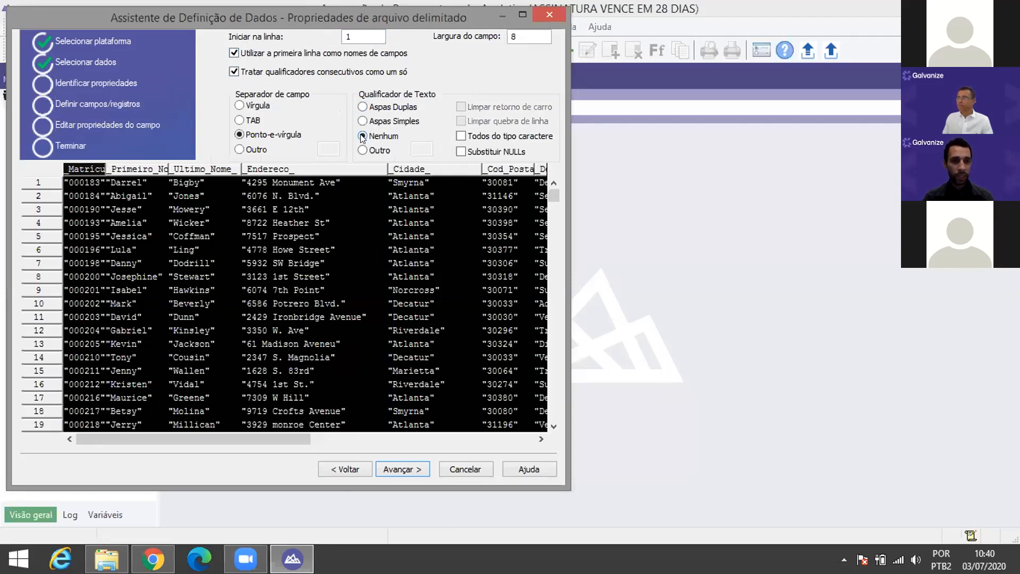
click(234, 72)
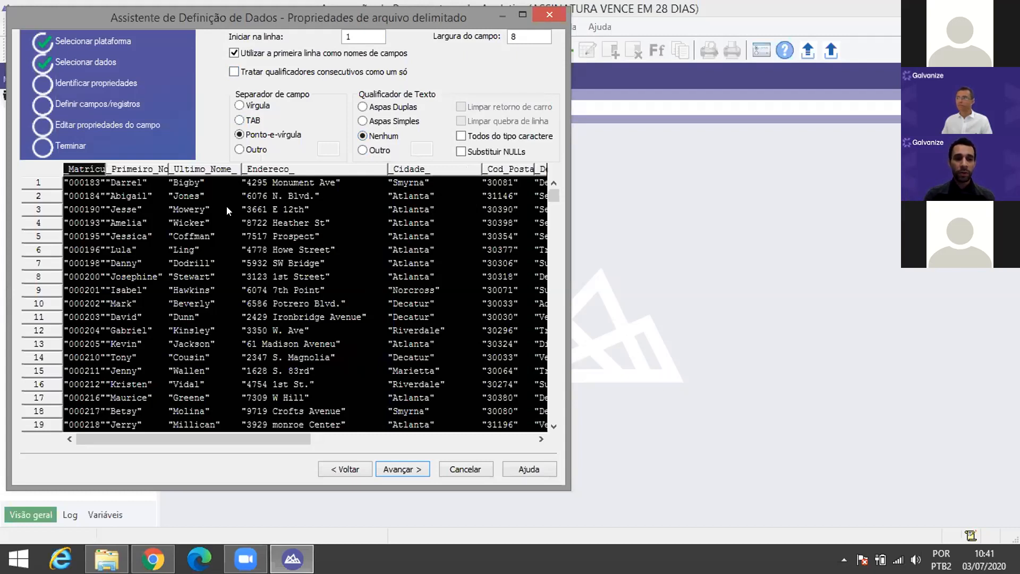
click(211, 186)
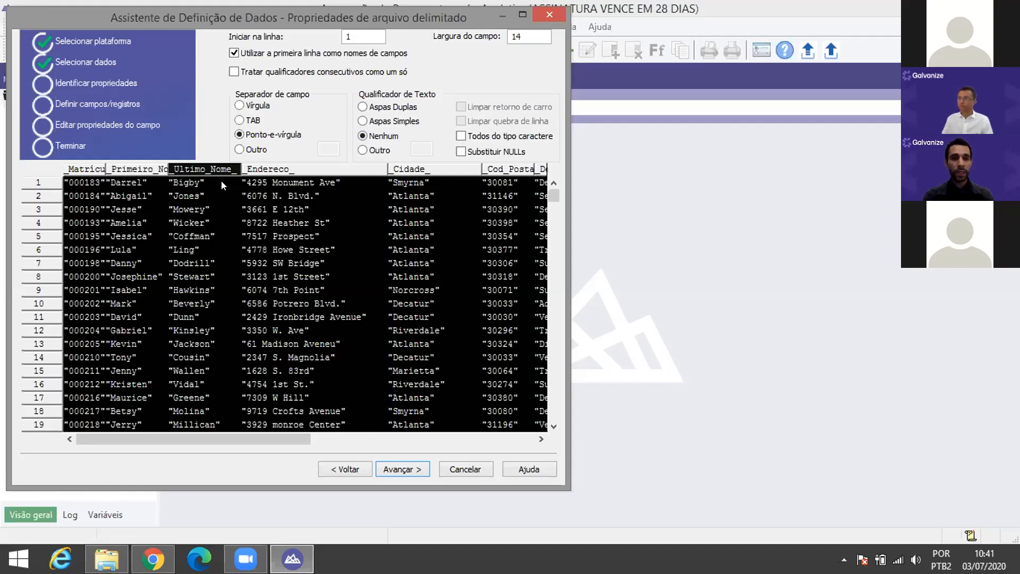
click(387, 111)
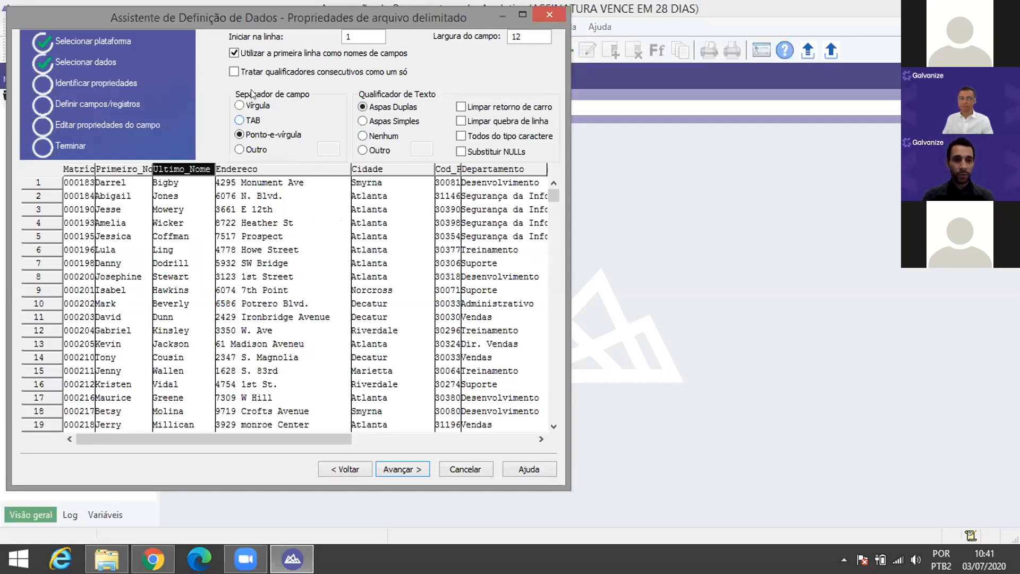
click(233, 71)
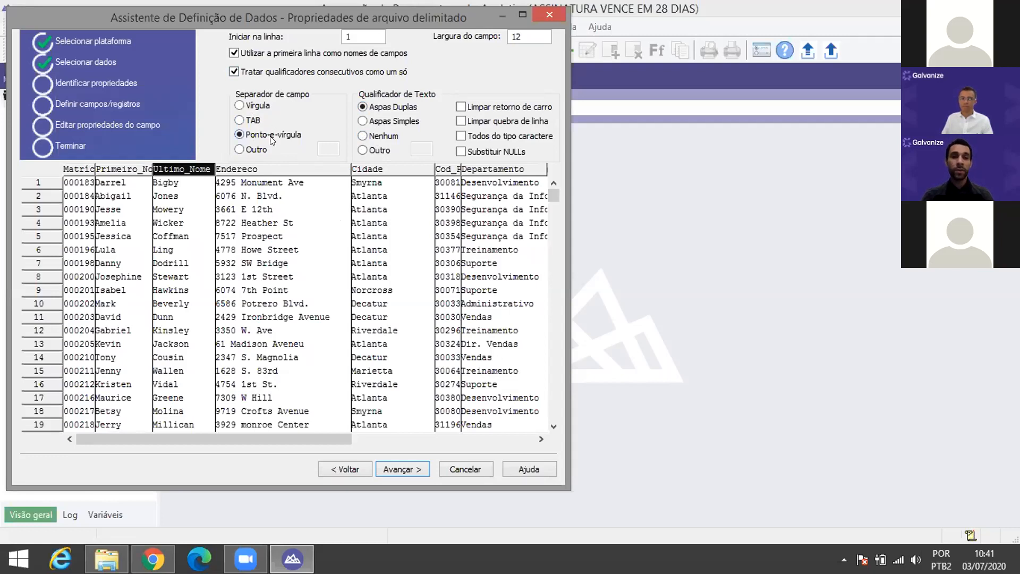
Step: Try Vírgula, TAB and Outro separators, then settle on Ponto-e-vírgula with Aspas Duplas and continue
click(247, 106)
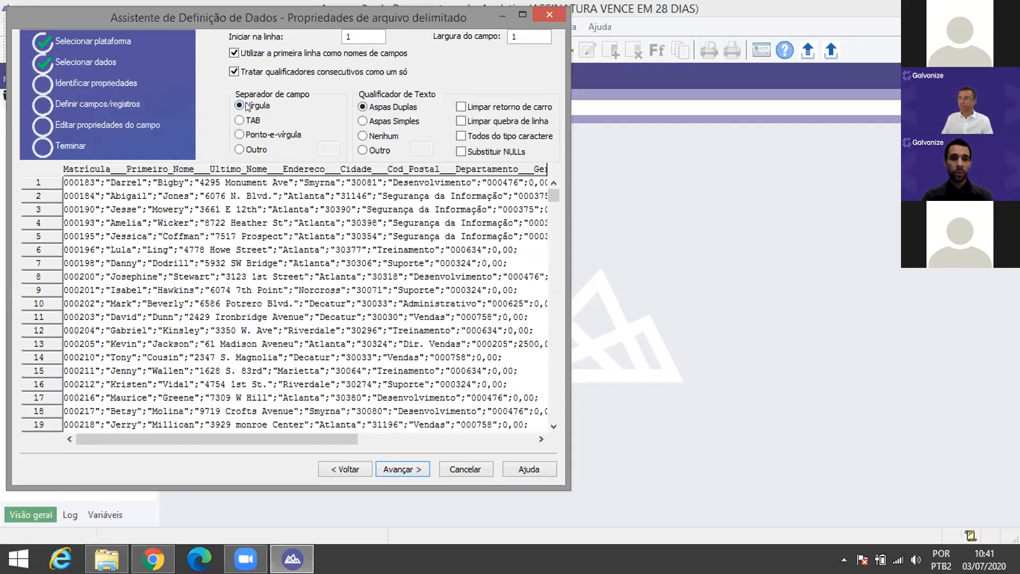
click(247, 121)
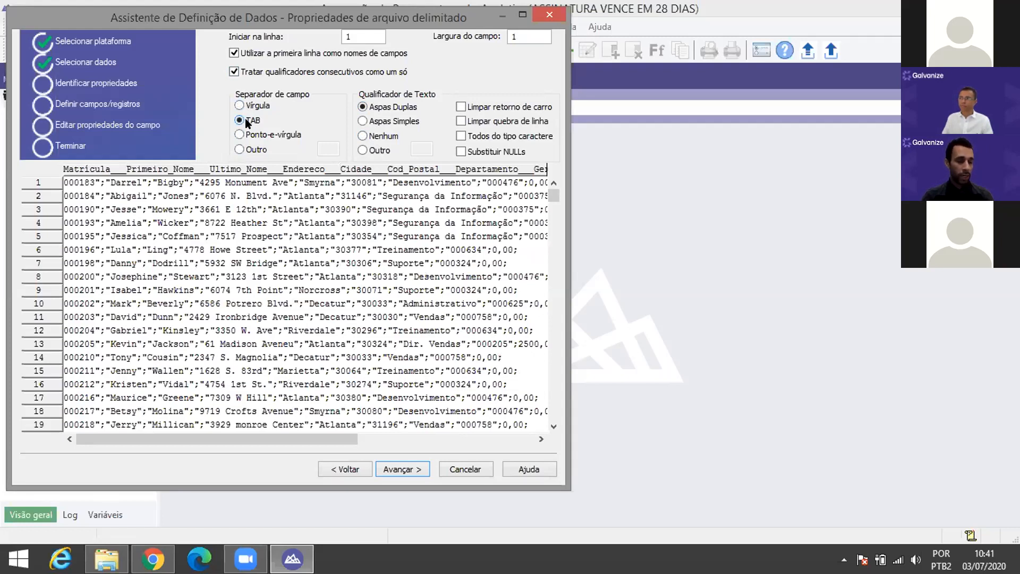
click(240, 135)
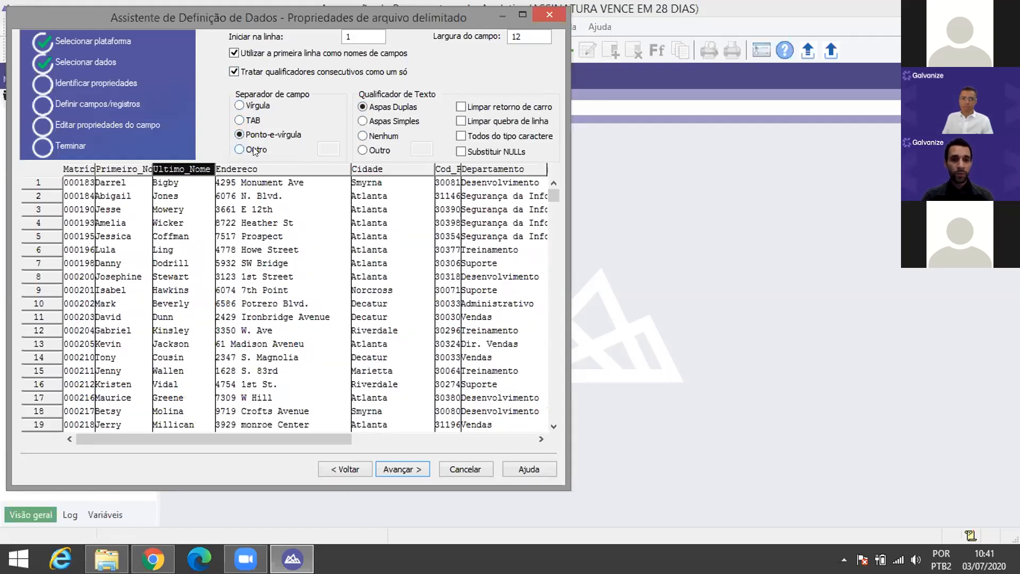
click(256, 150)
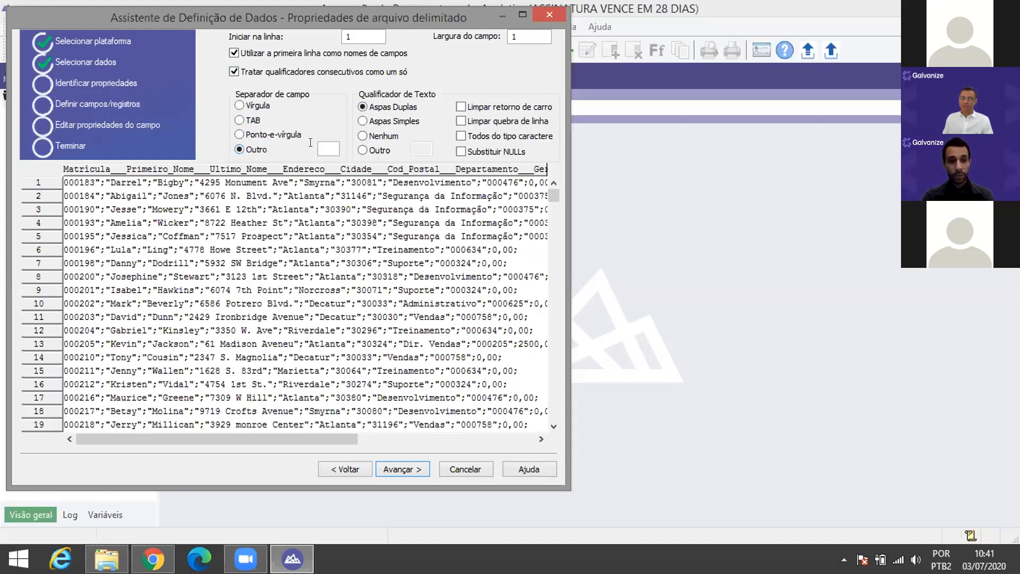
click(375, 139)
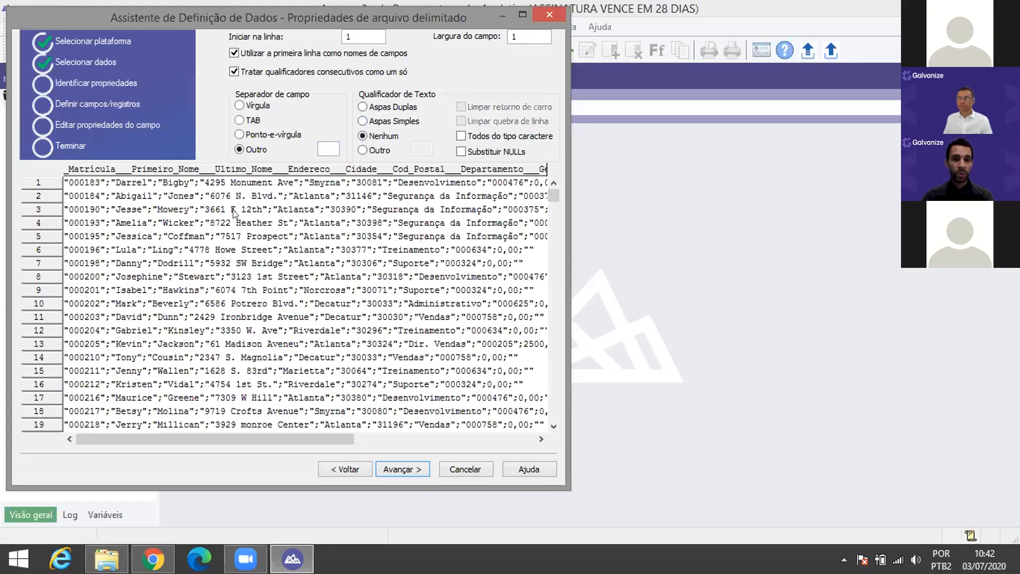
click(330, 144)
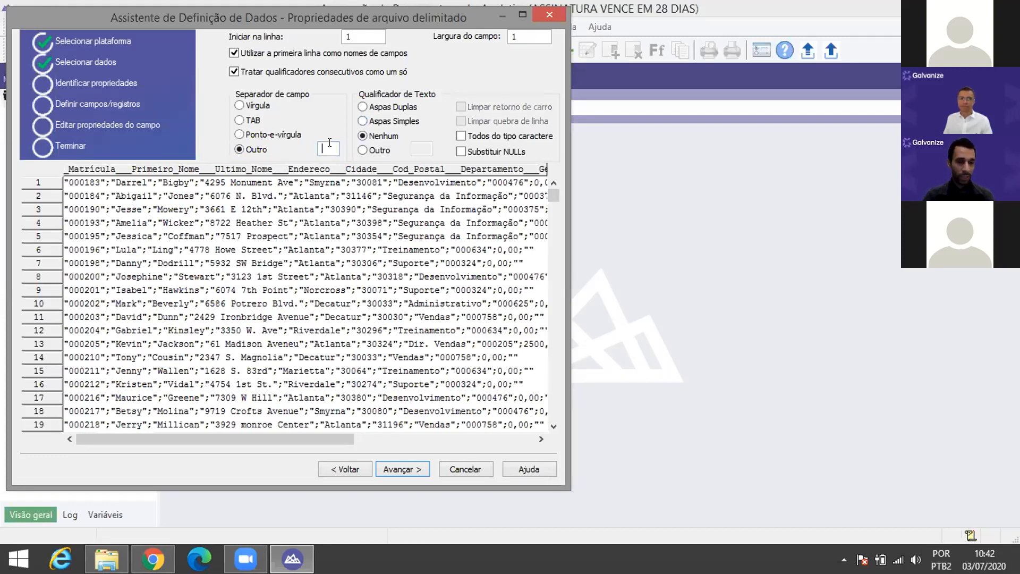
text(a)
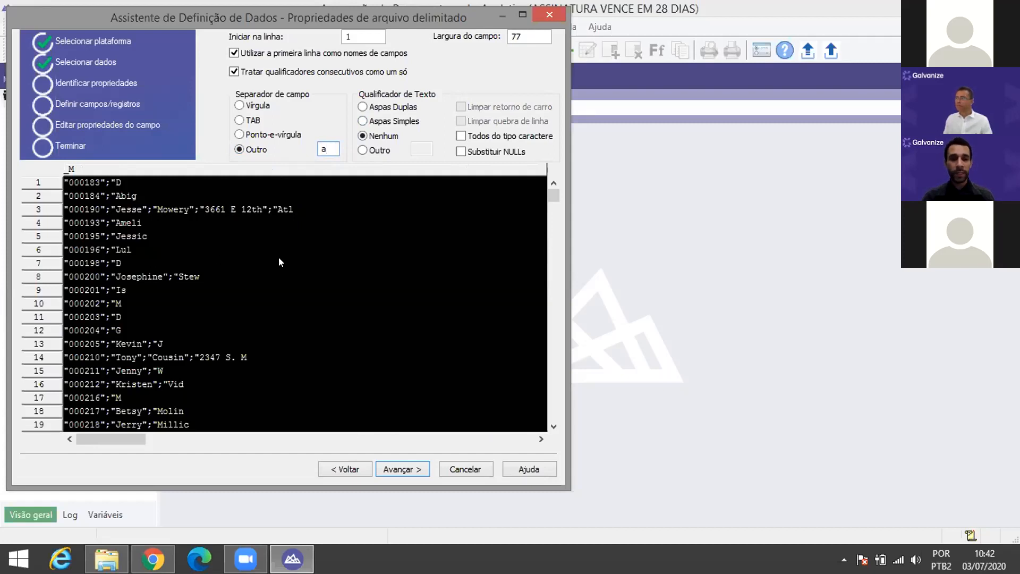
click(276, 133)
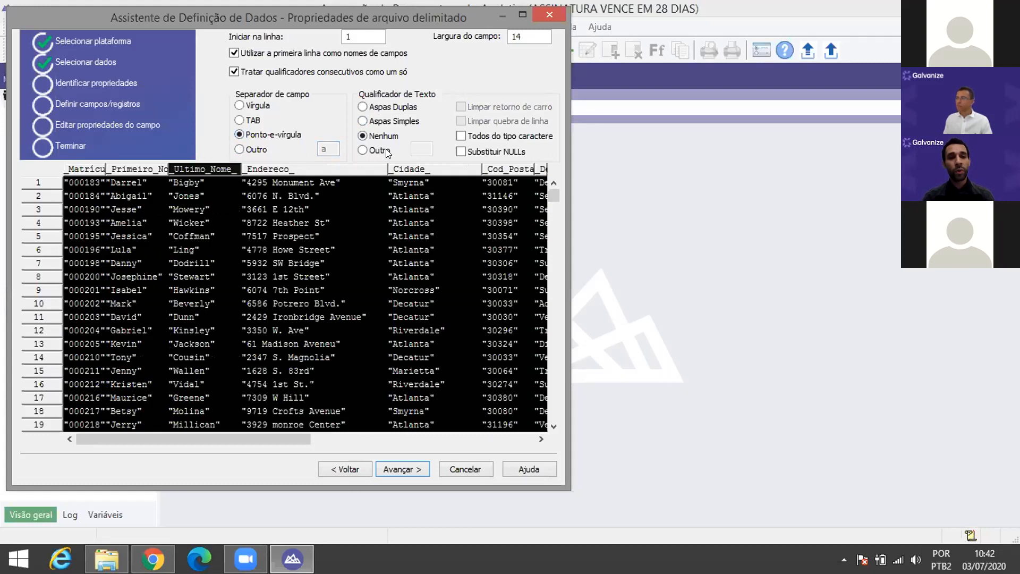
click(385, 108)
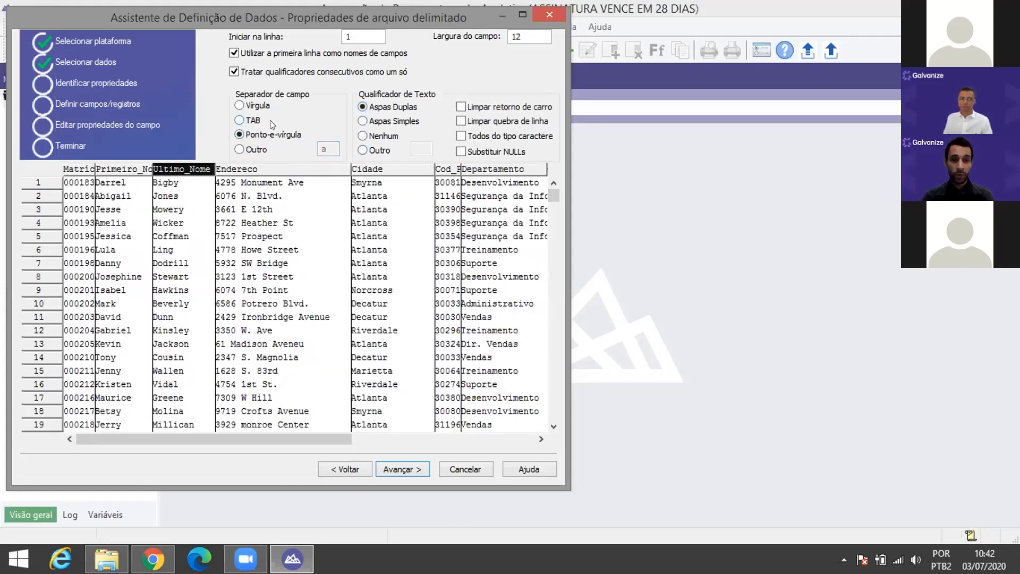
click(410, 468)
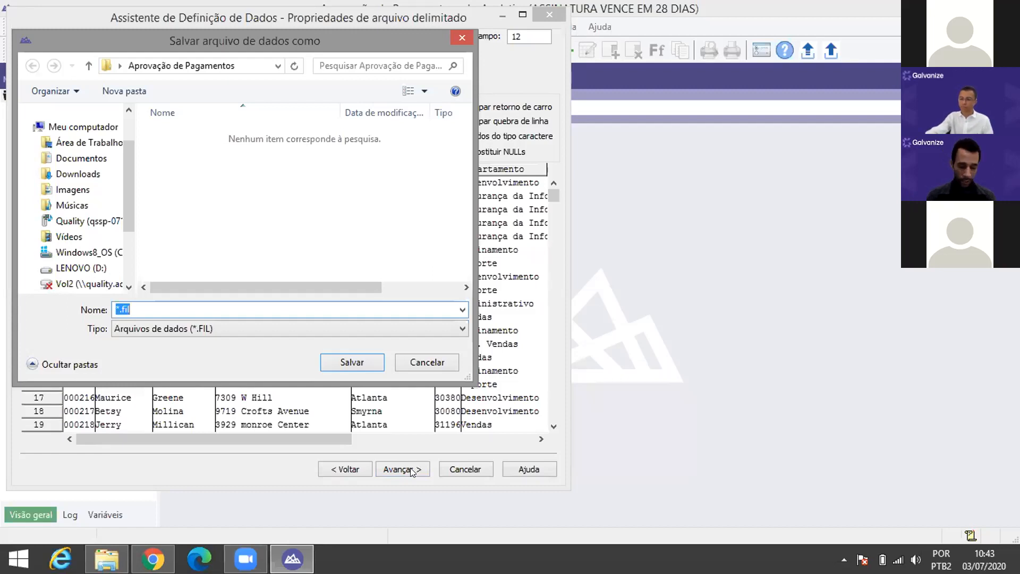
Step: Name the data file funcionários.fil and save it in the Aprovação de Pagamentos folder
key(Right)
key(Home)
key(Delete)
text(funcion)
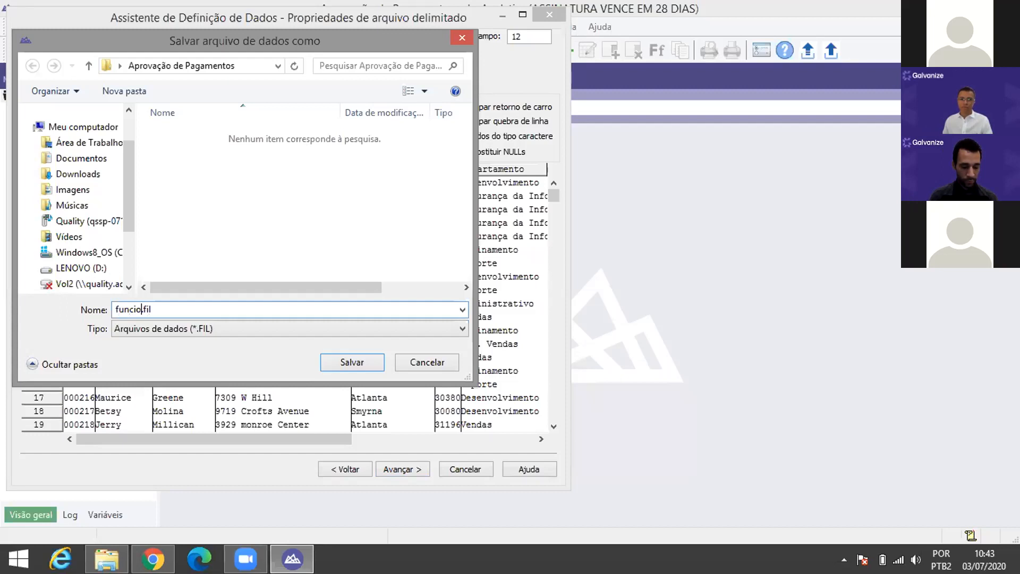
text(áriop)
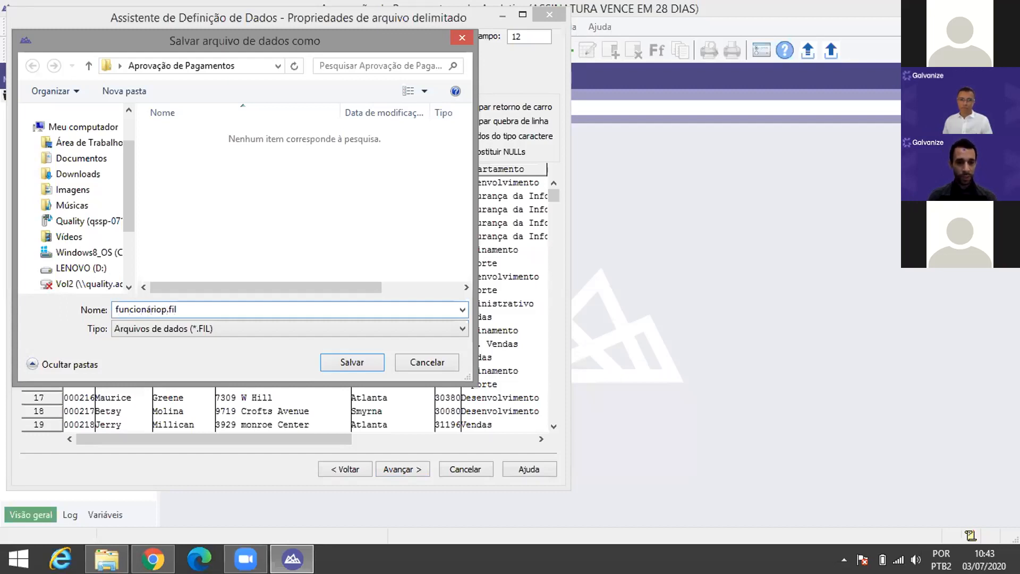
key(BackSpace)
text(s)
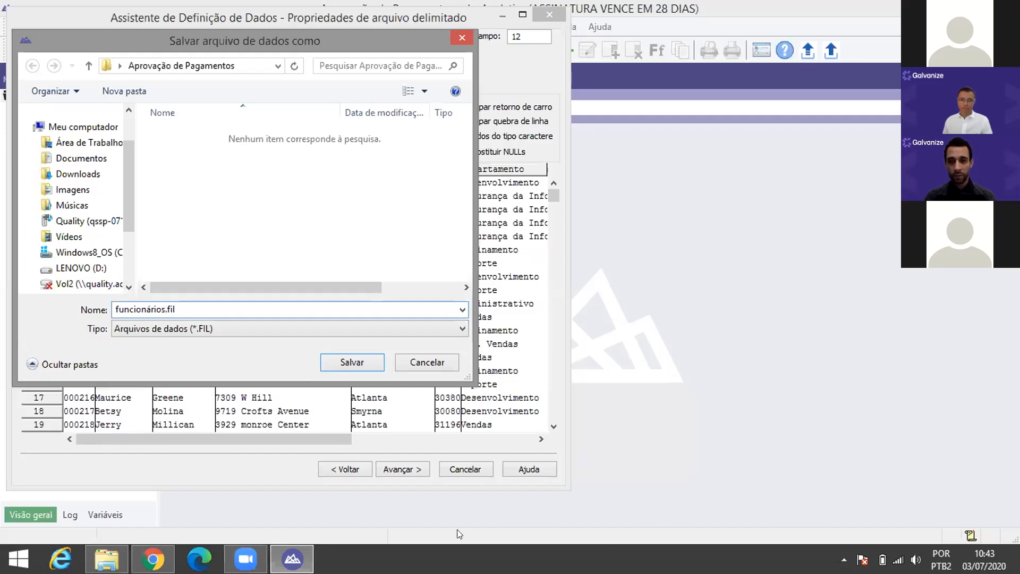
click(350, 362)
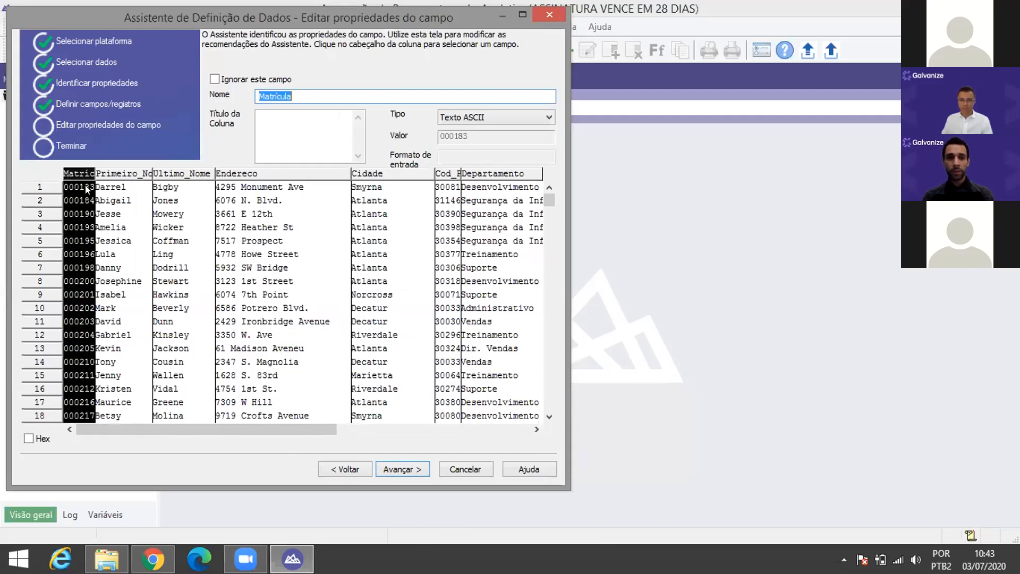
Step: Review the Primeiro_Nome, Ultimo_Nome and Endereco field definitions
click(125, 172)
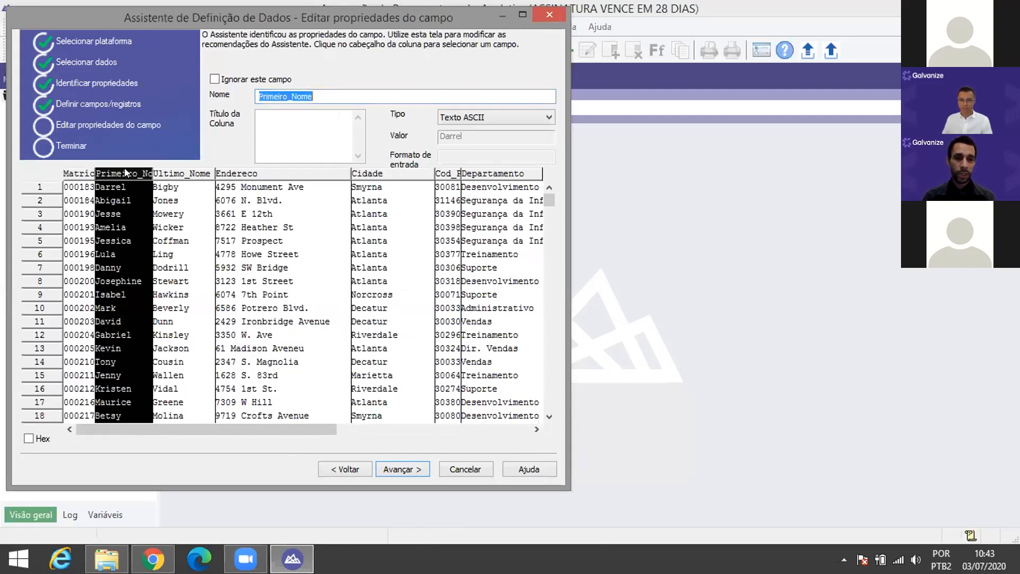
click(173, 173)
click(248, 173)
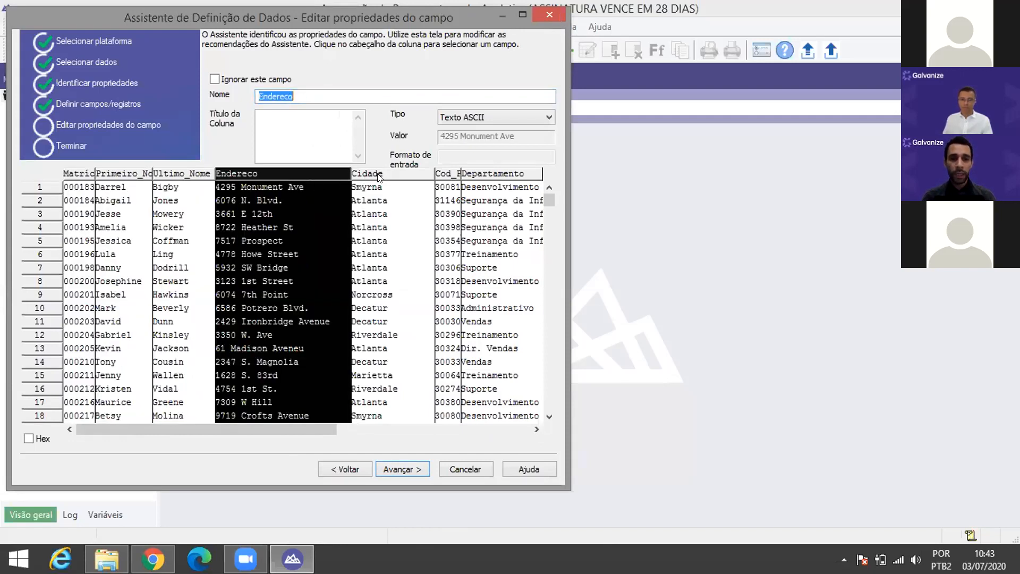
click(289, 96)
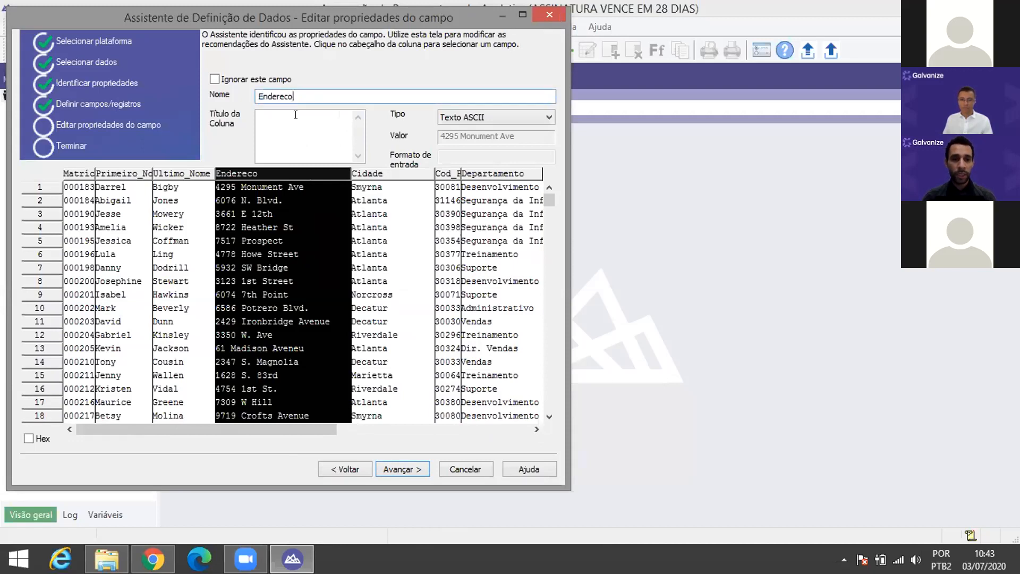
Step: Leave Cod_Postal typed as Texto ASCII and advance to the final summary of 10 fields
click(448, 173)
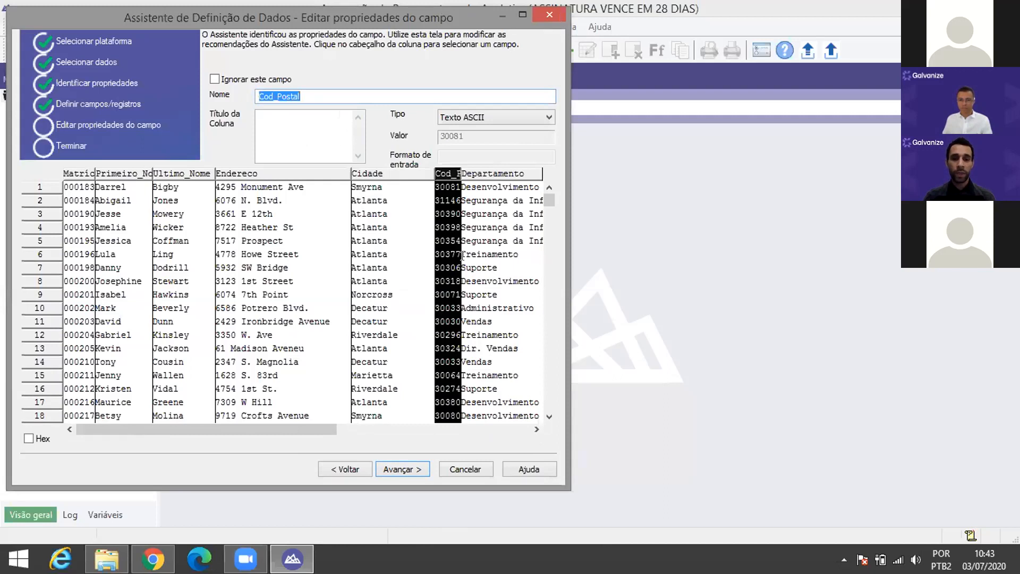
click(549, 117)
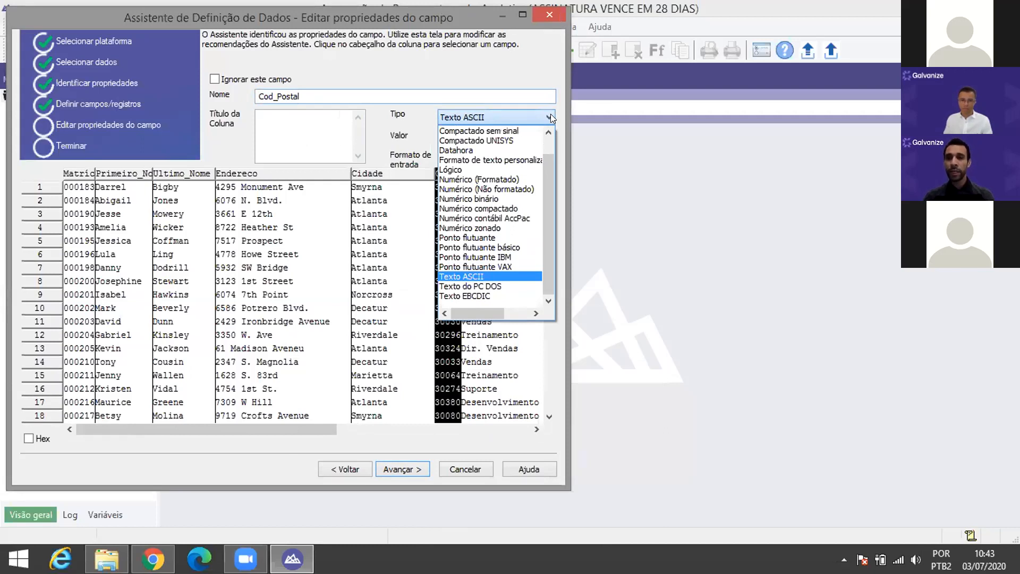
click(551, 114)
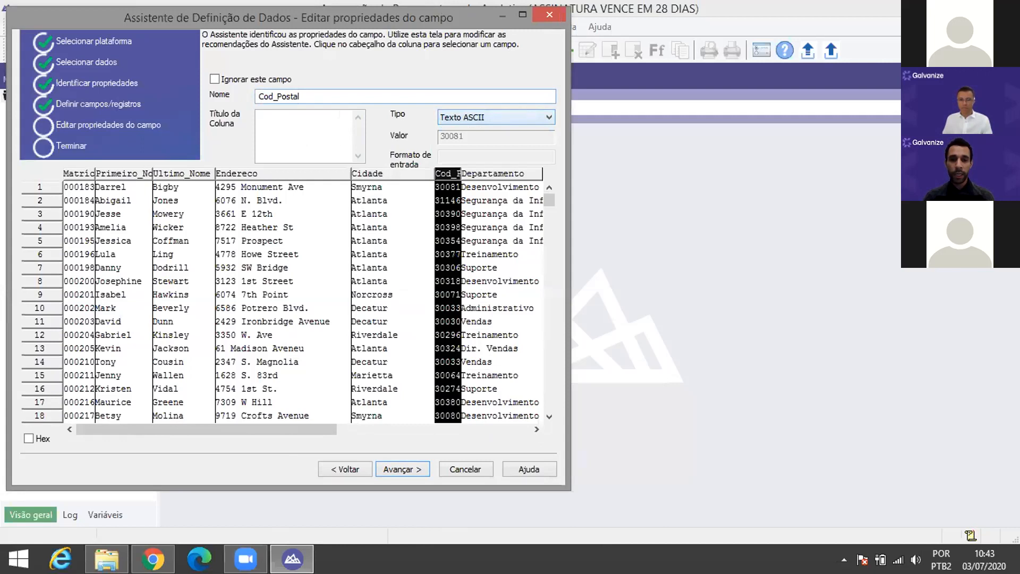
drag(279, 429, 358, 431)
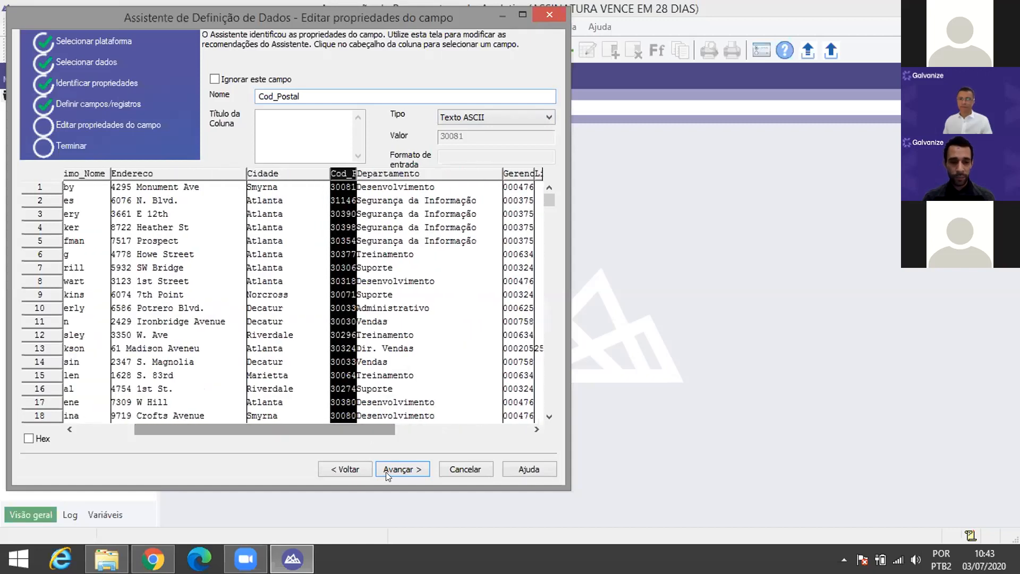
click(397, 466)
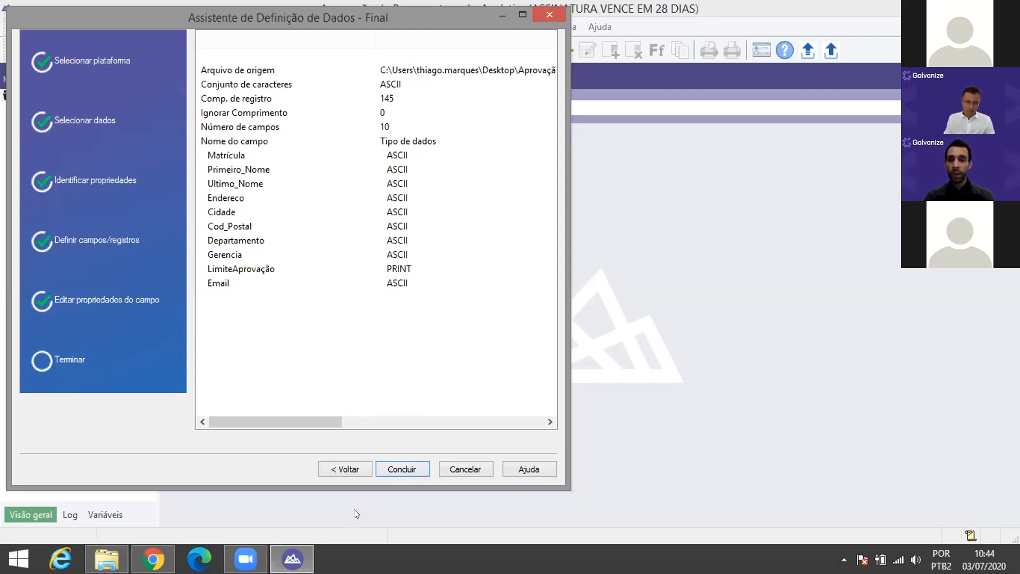
Step: Go back, confirm Ultimo_Nome stays Texto ASCII, and complete the employee table definition
click(350, 469)
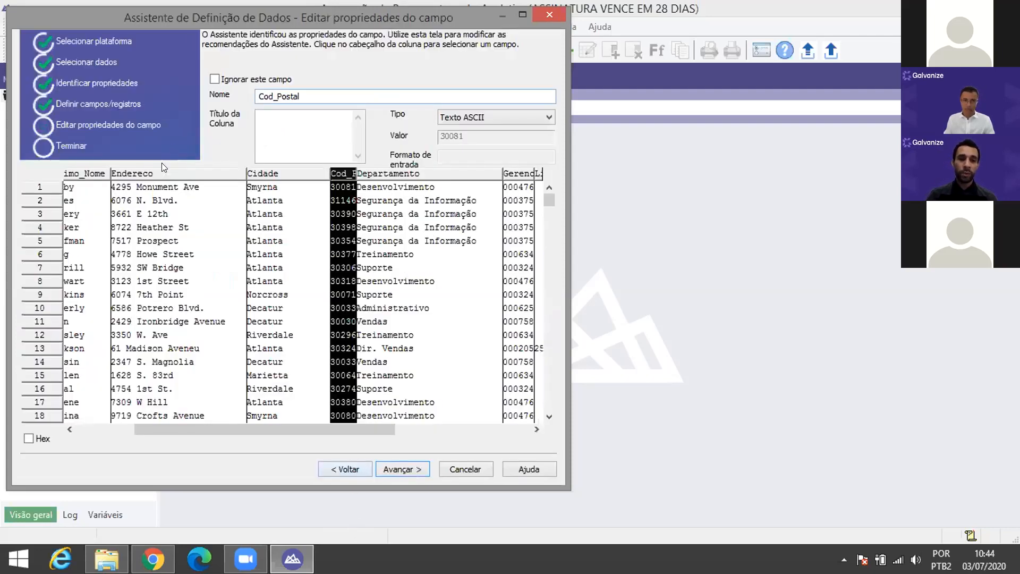
click(102, 171)
click(514, 116)
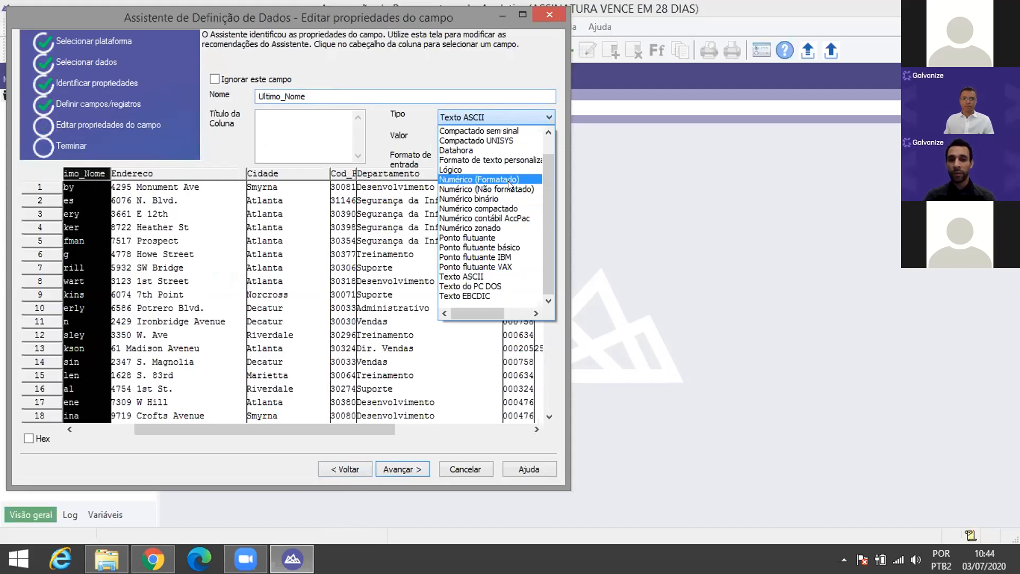
click(396, 472)
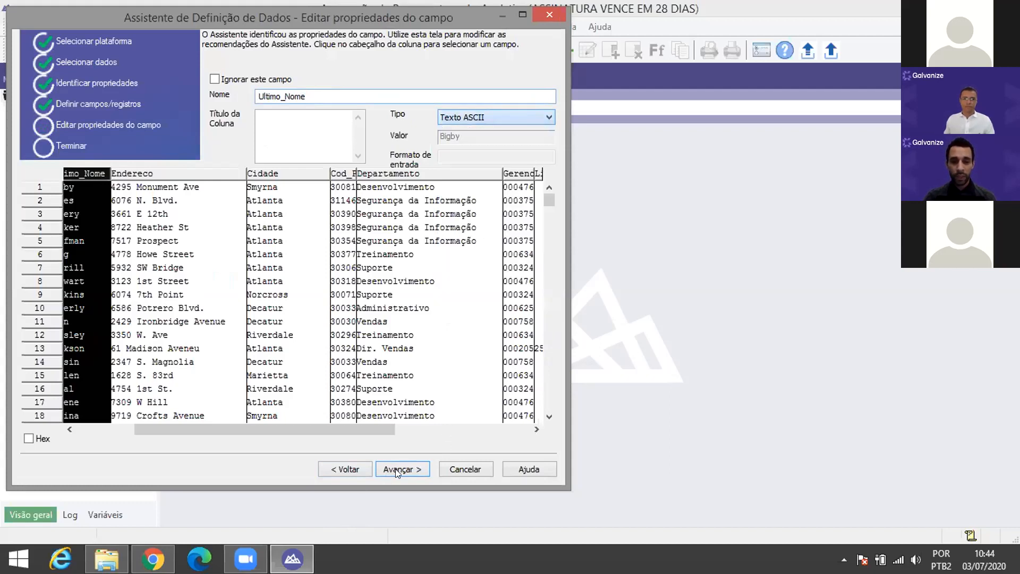
click(396, 472)
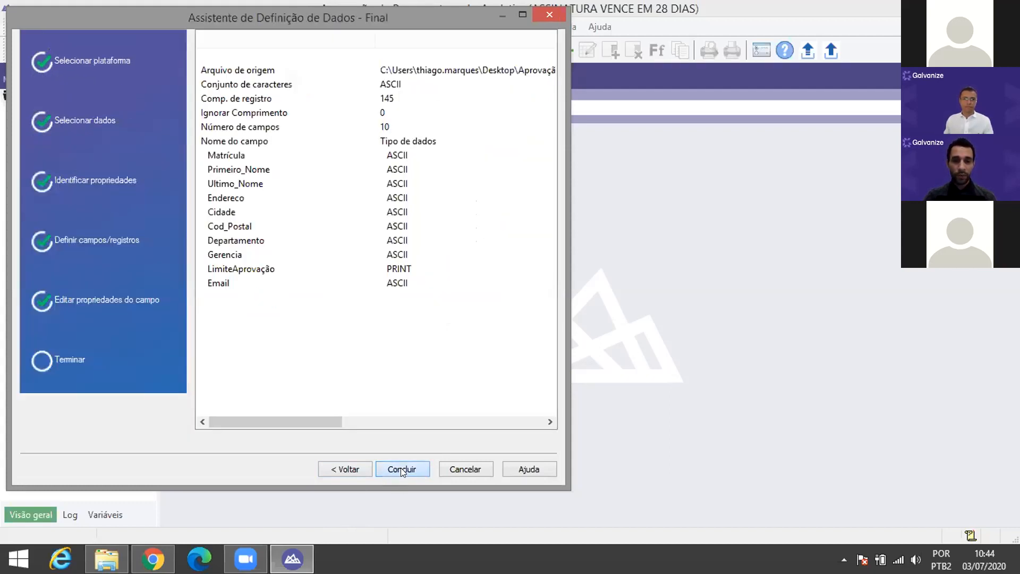
click(401, 469)
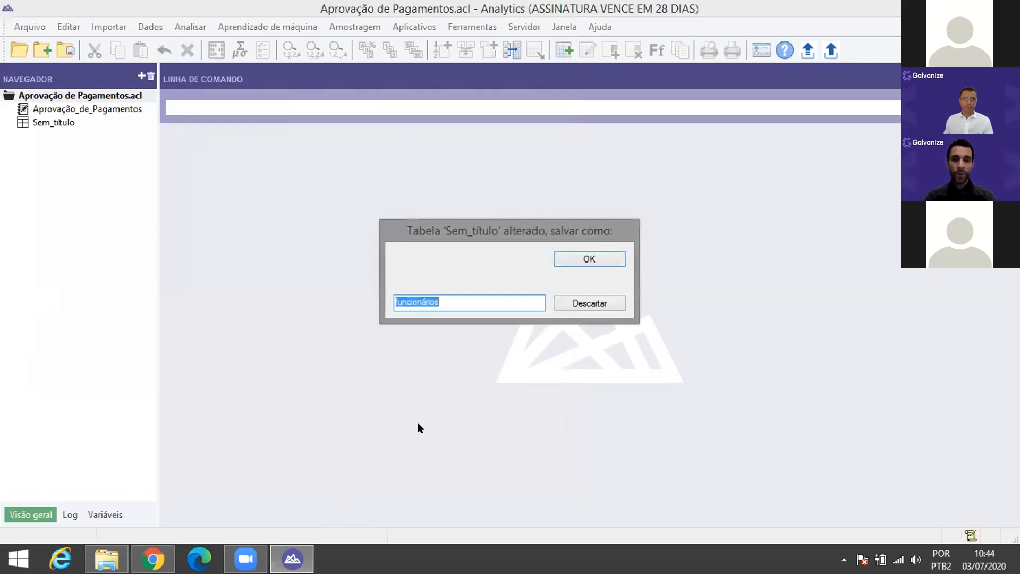
Step: Rename the new table to 'Funcionários' with a capital F and save it
click(394, 299)
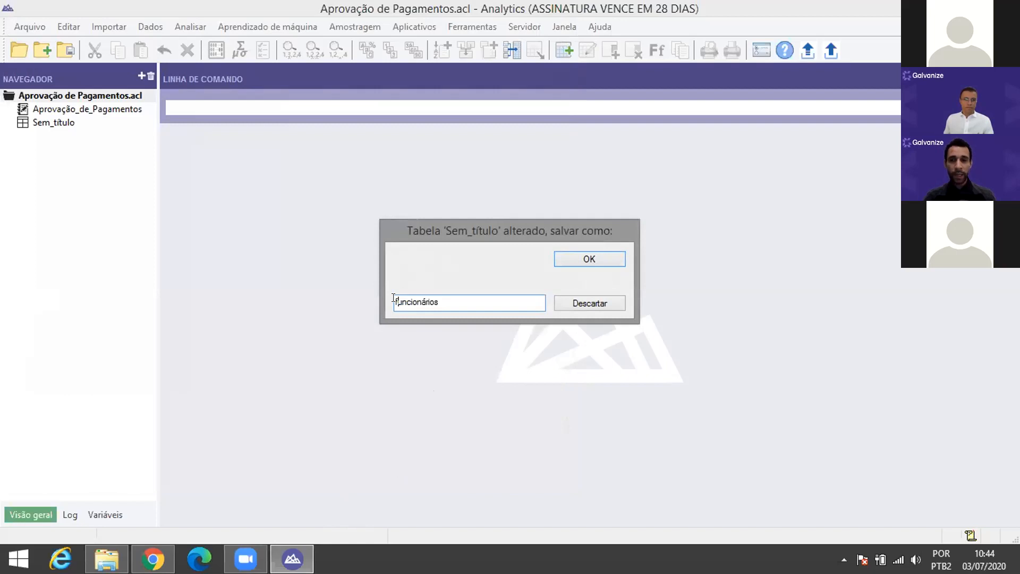
key(Delete)
text(F)
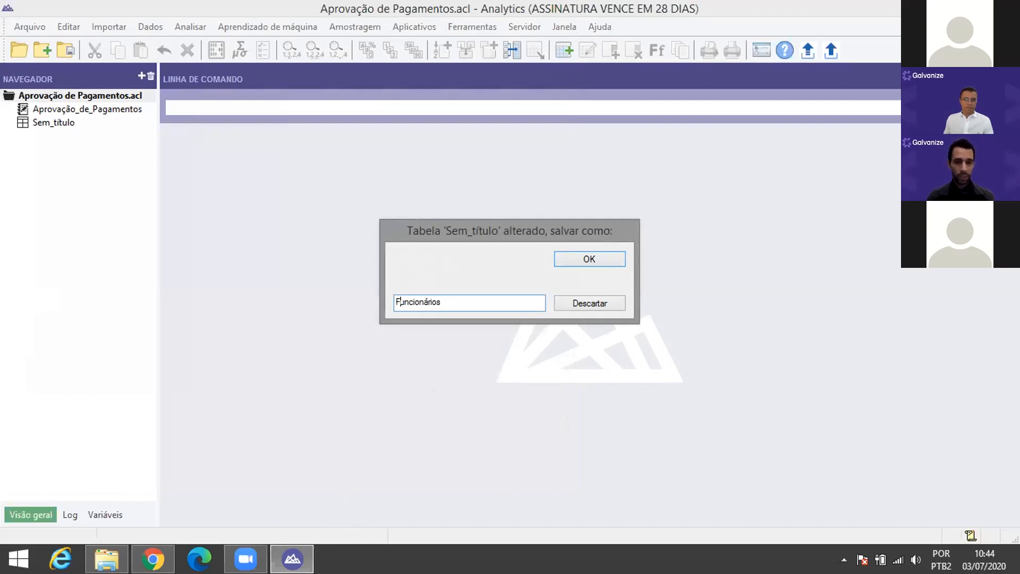
click(466, 306)
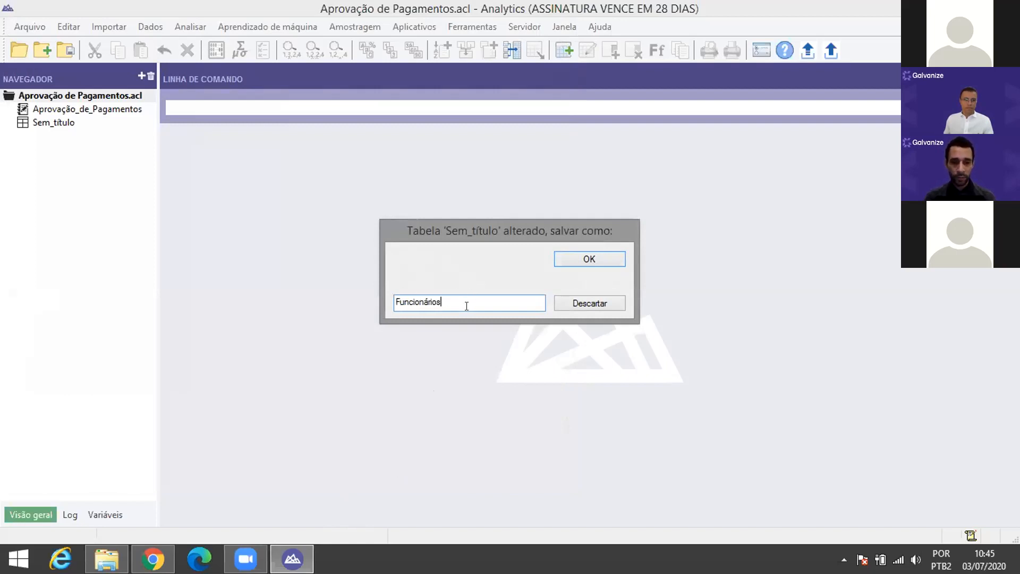
click(586, 260)
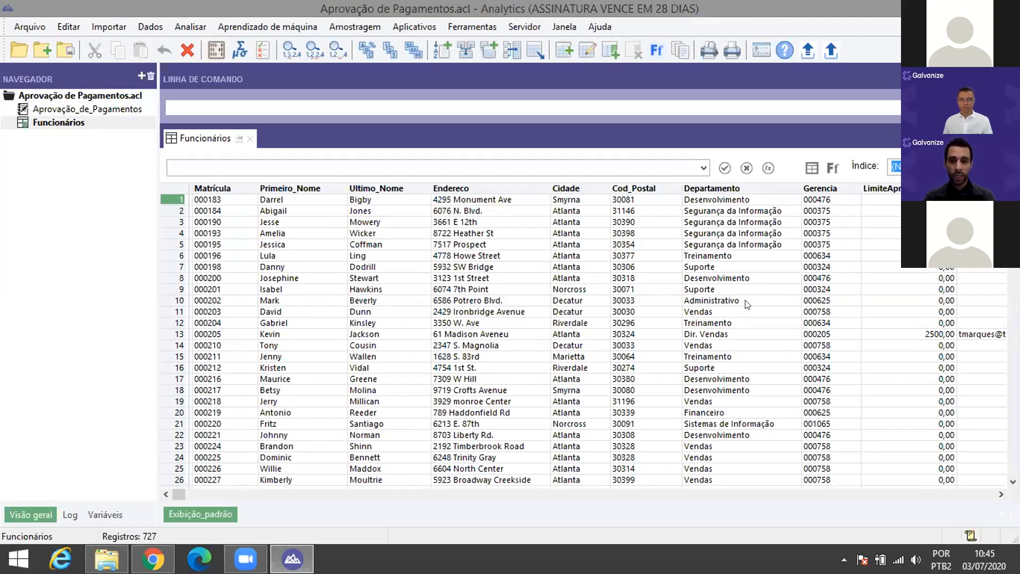
click(222, 189)
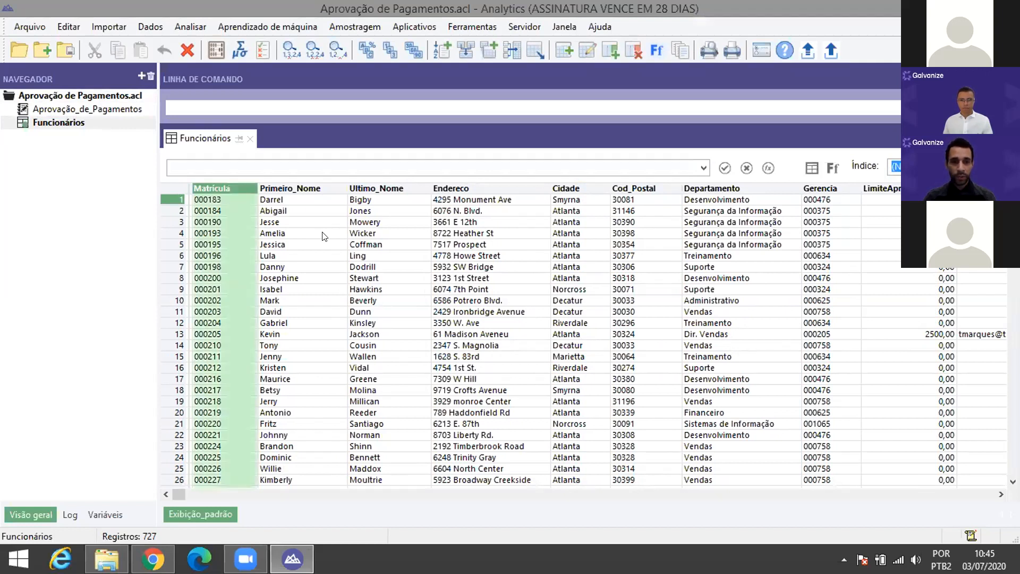
drag(180, 489, 544, 496)
click(760, 188)
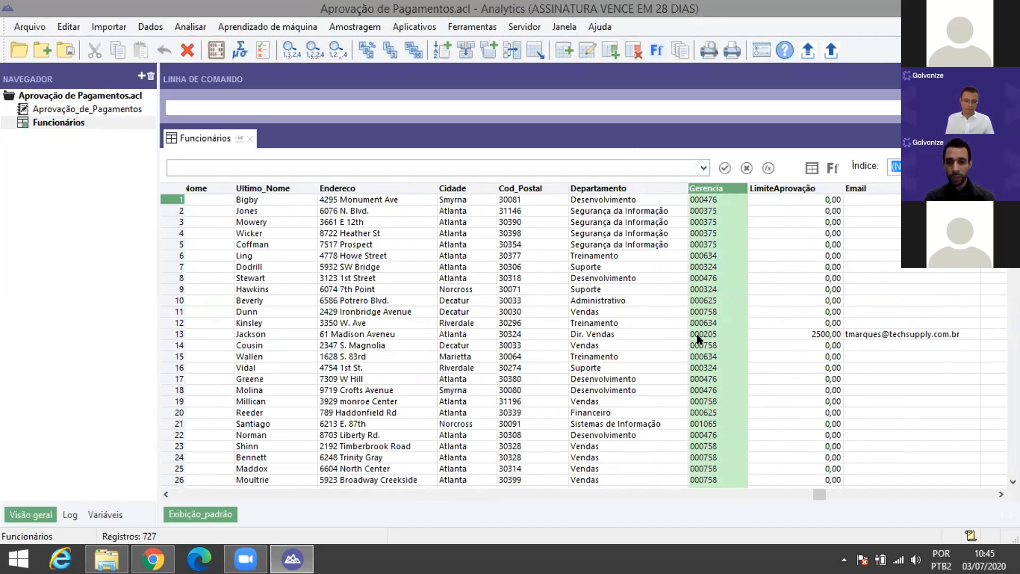
click(833, 333)
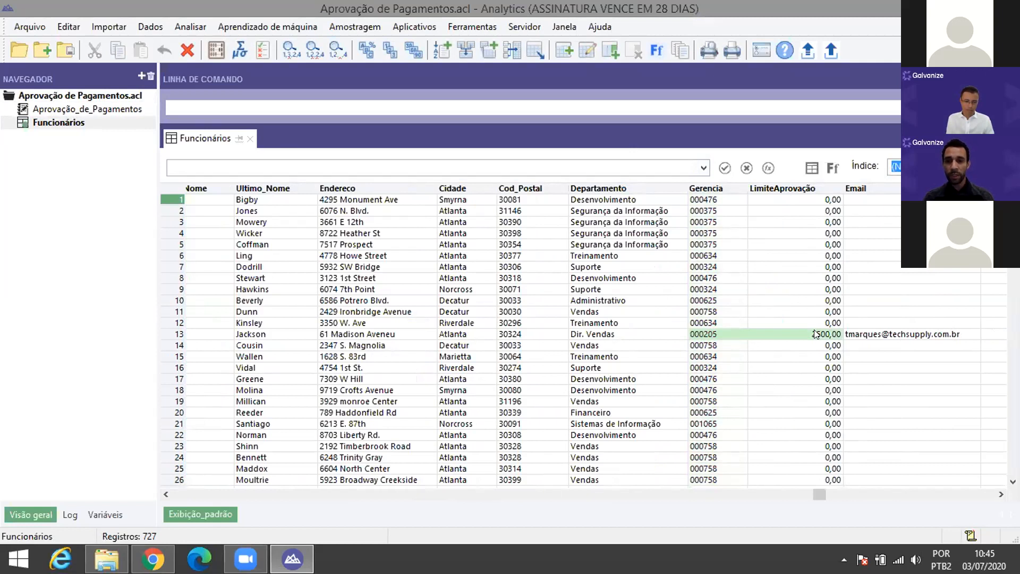
click(859, 334)
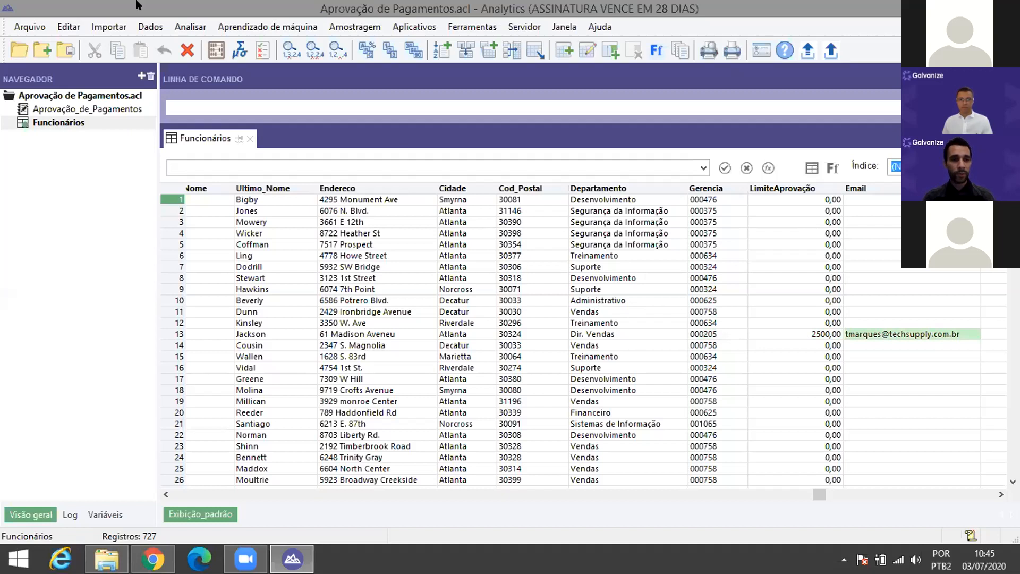
Step: Start a new table from the Navegador, saving the pending Funcionários changes
click(141, 76)
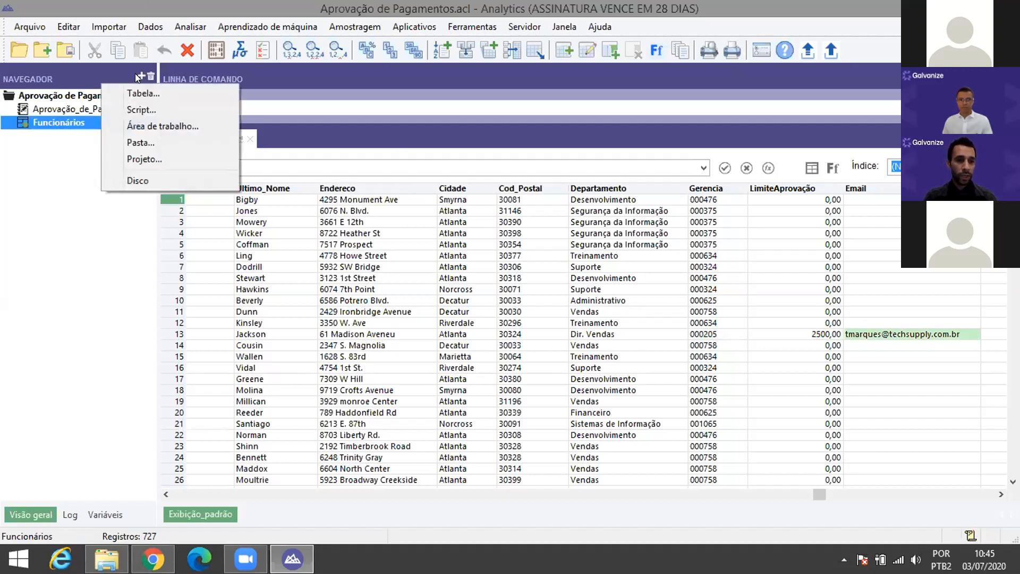
click(135, 95)
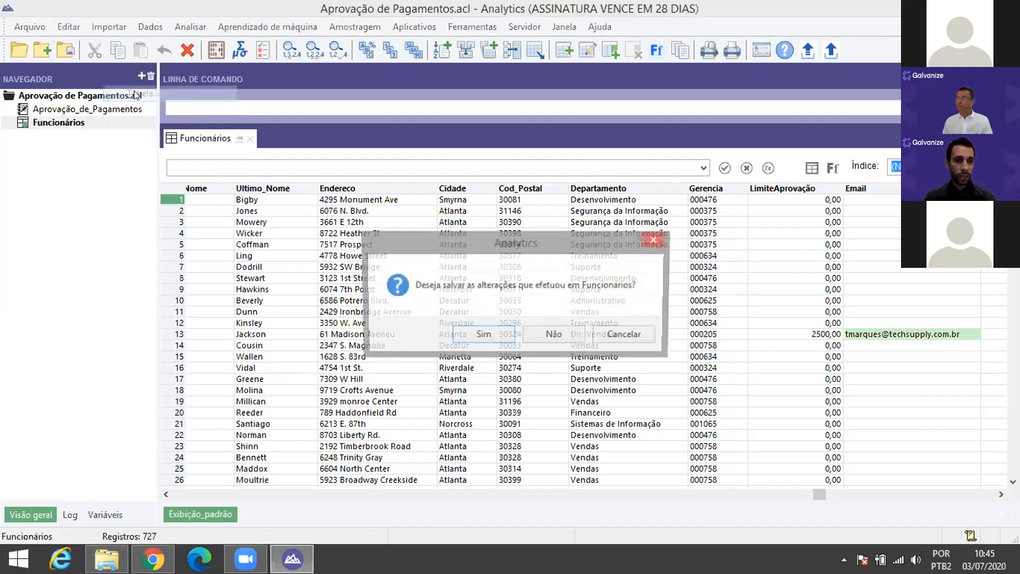
click(483, 335)
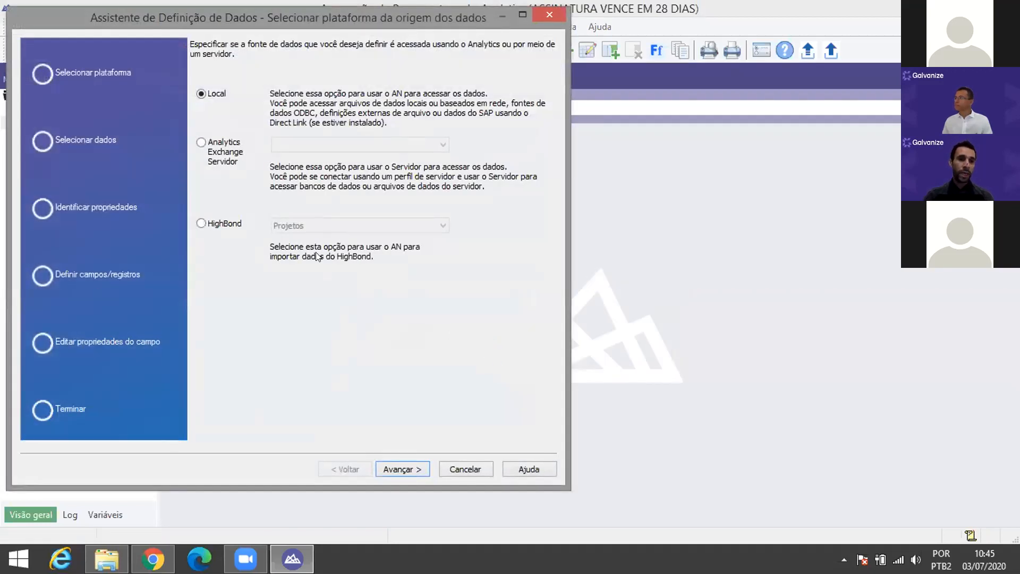
Step: Choose the local PAGAMENTOS workbook as the source and accept the Excel file format
click(408, 461)
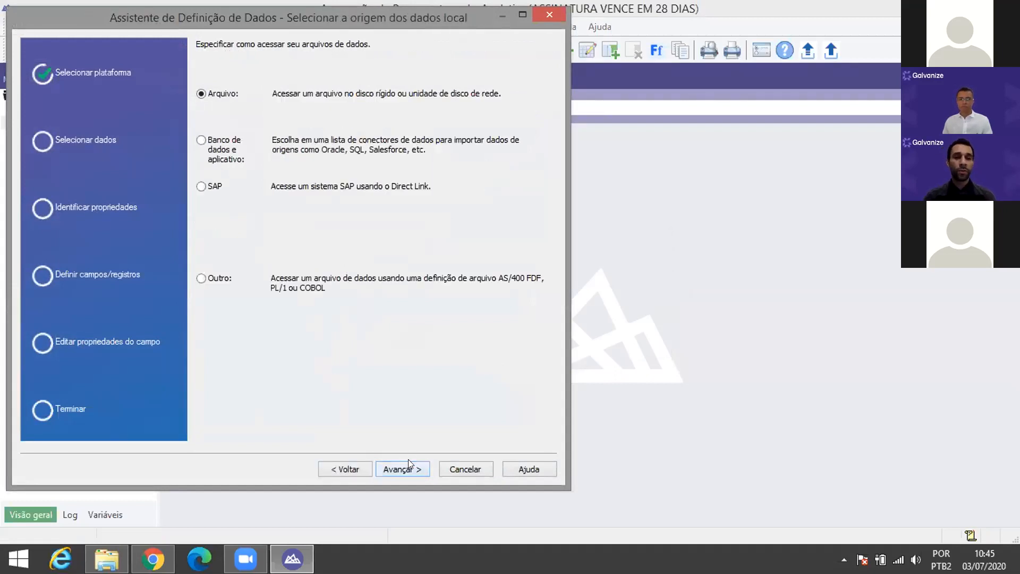
click(407, 460)
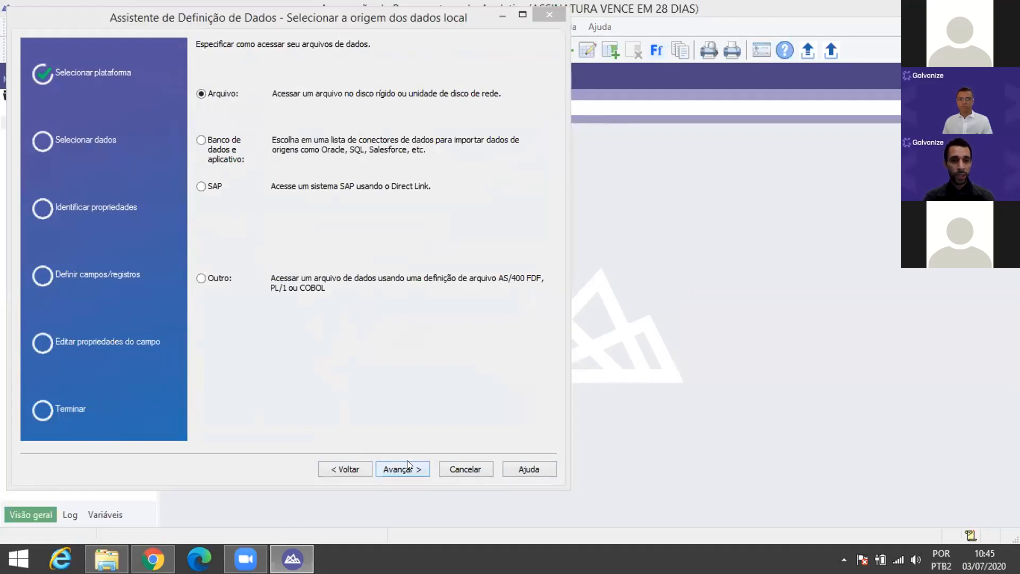
click(218, 247)
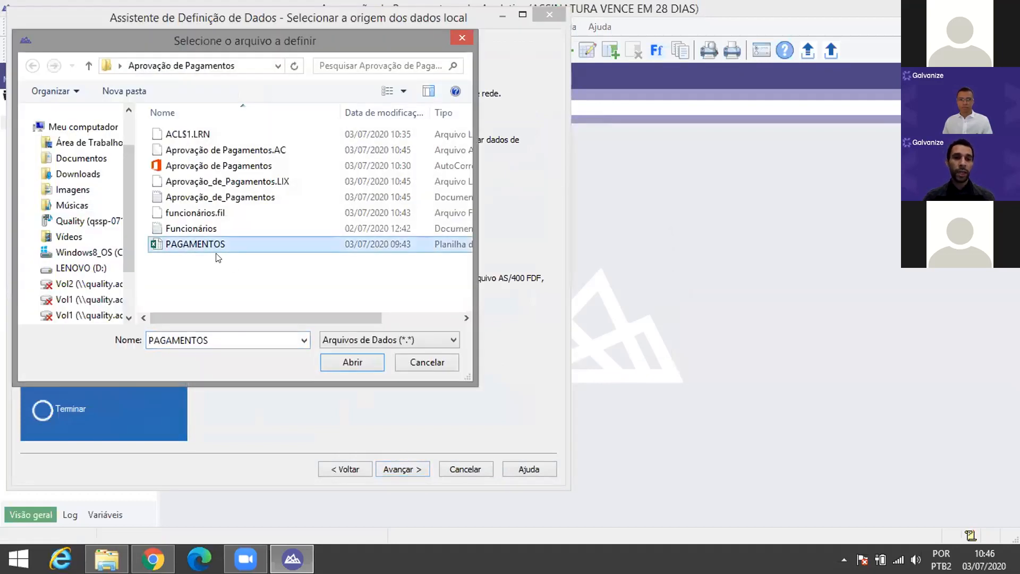
click(356, 360)
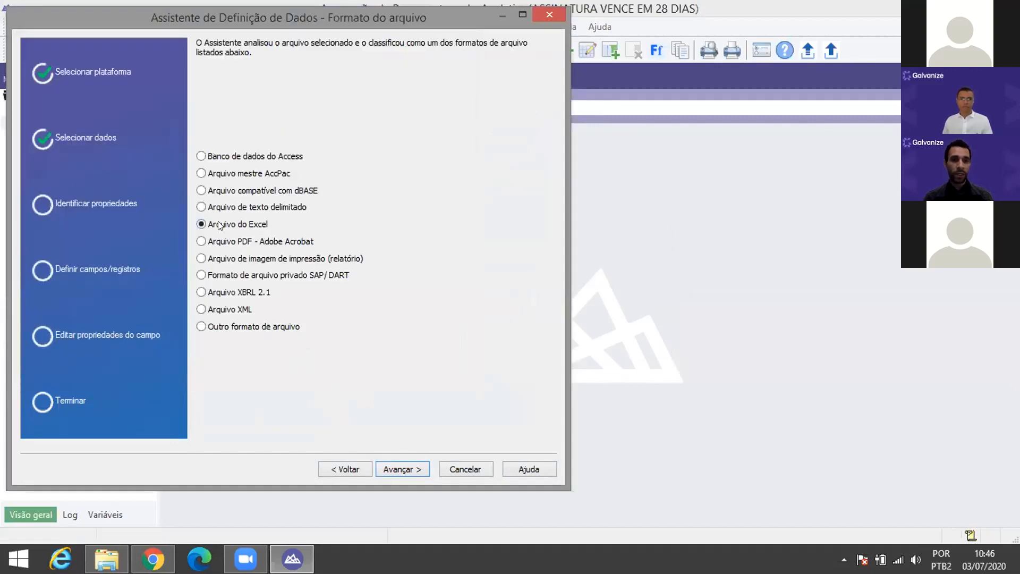
click(414, 467)
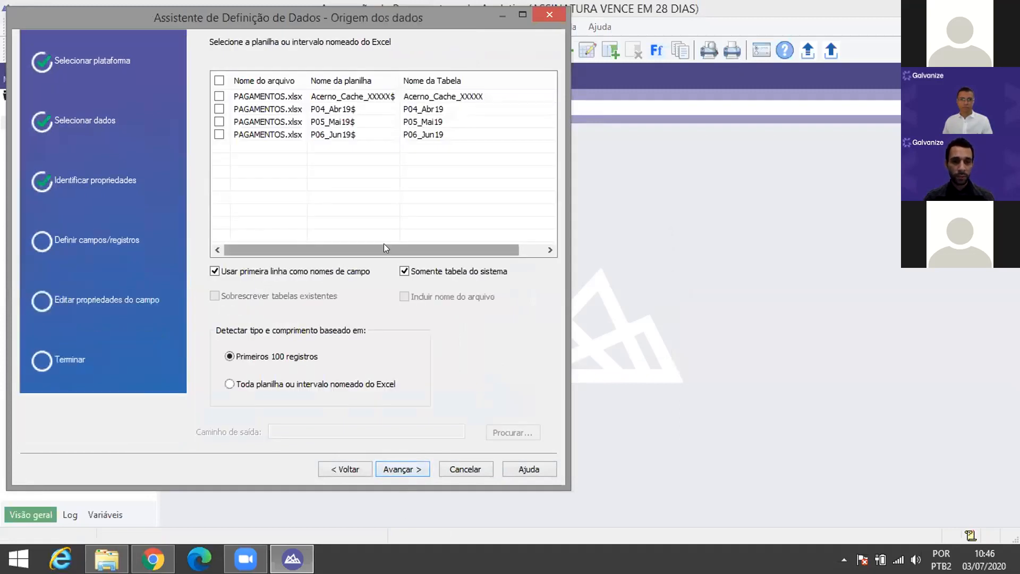
Step: Tick sheets P04_Abr19$, P05_Mai19$ and P06_Jun19$, detecting types from the whole sheet
click(219, 108)
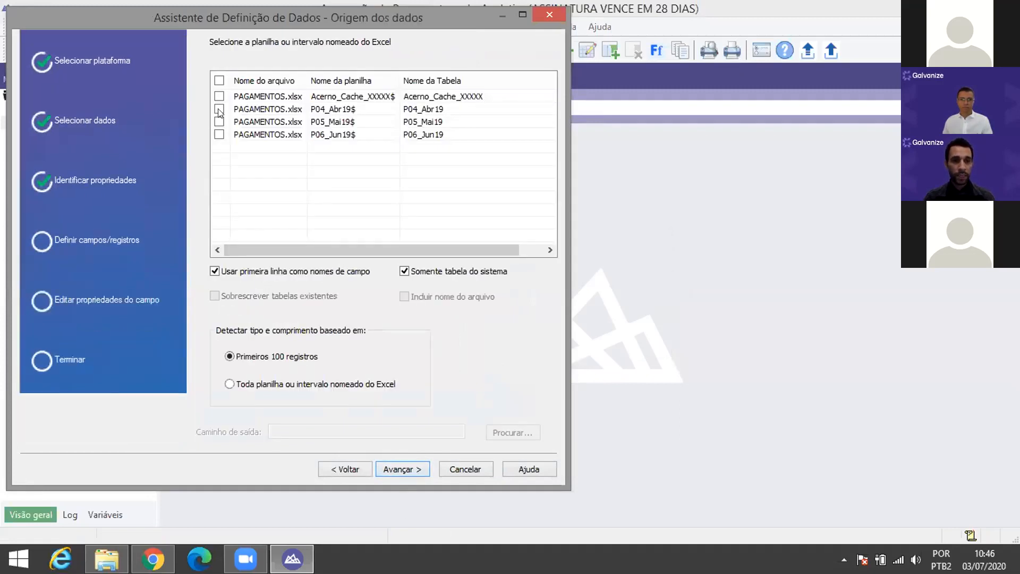
click(220, 122)
click(219, 134)
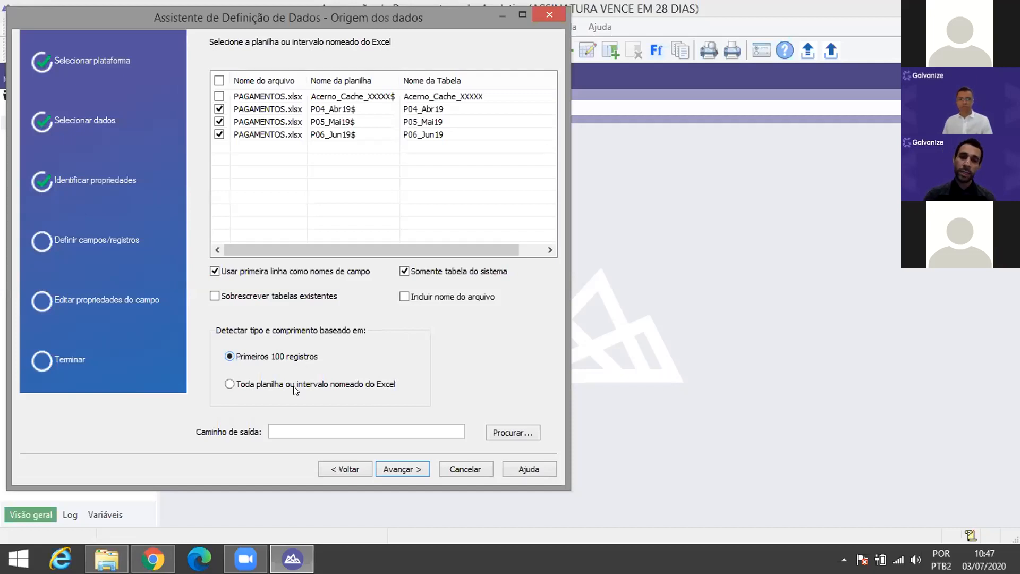
click(230, 384)
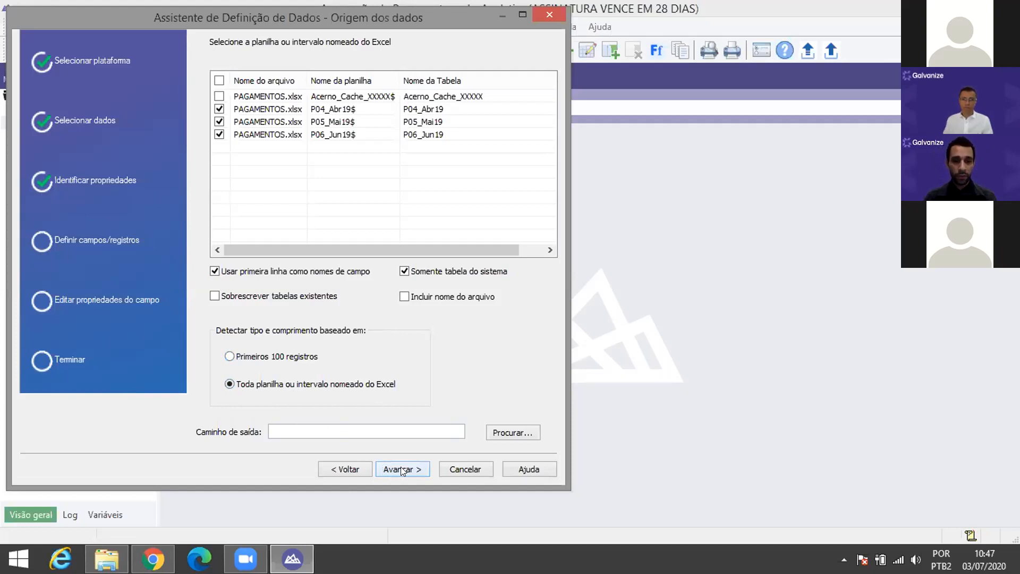
click(401, 469)
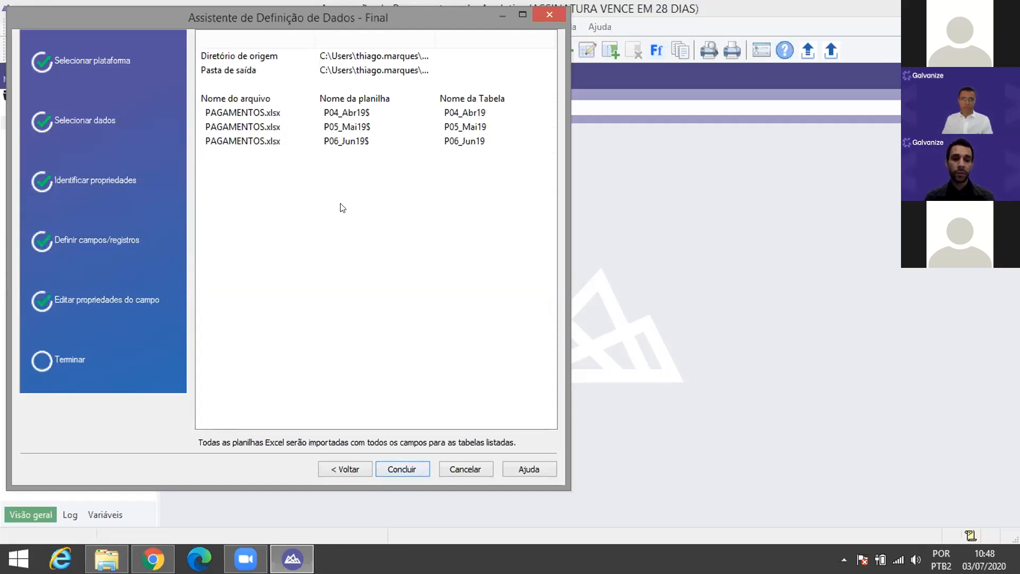
Step: Finish importing the three sheets, review the Num_Report through Num_Aprov columns, then close P06_Jun19
click(410, 470)
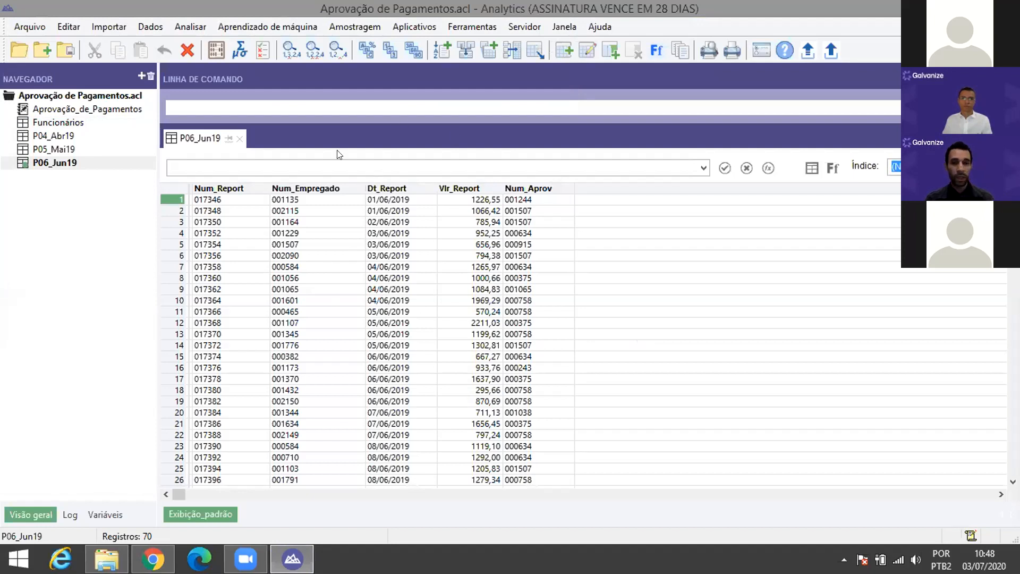
click(74, 136)
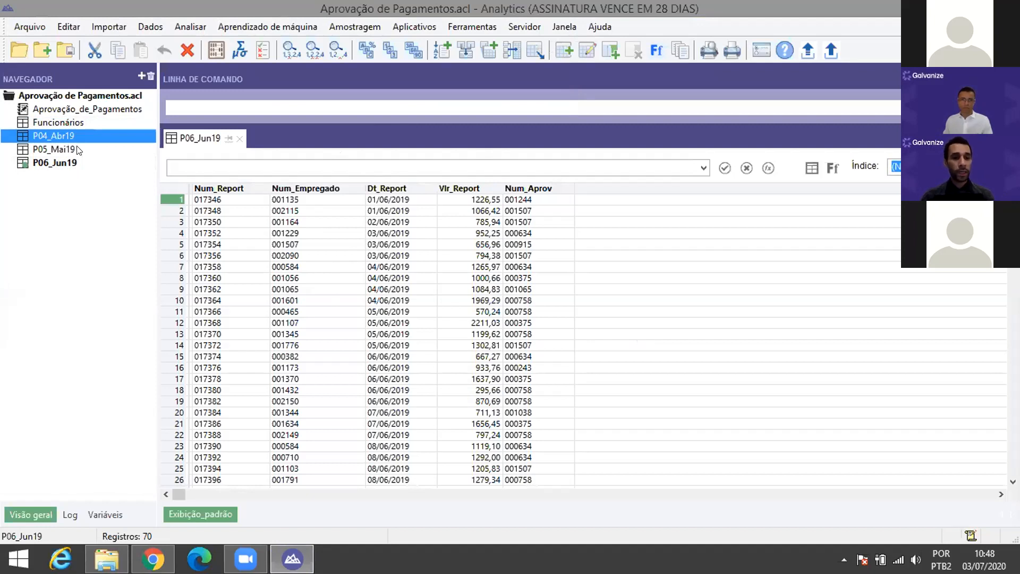
click(219, 191)
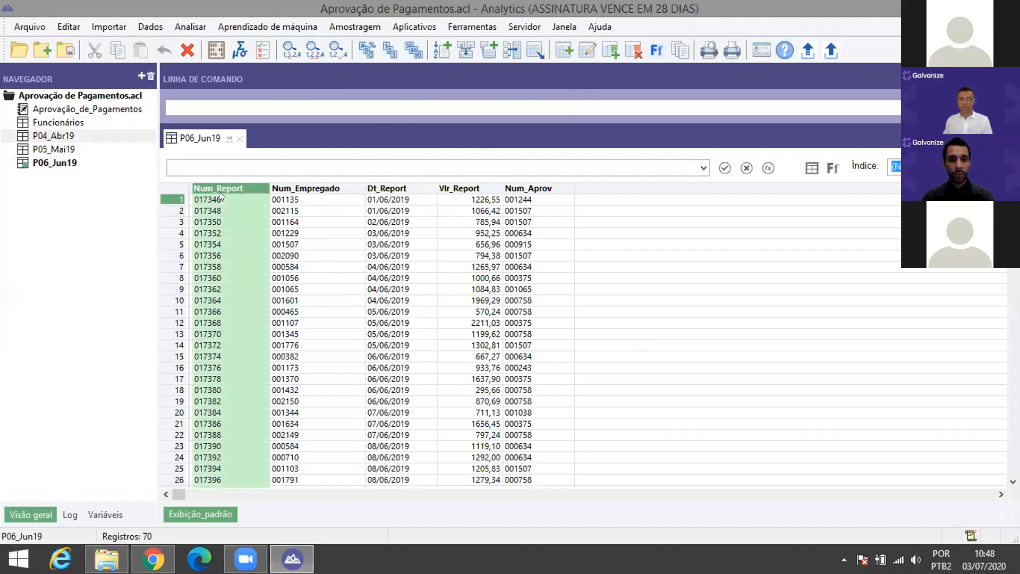
click(299, 189)
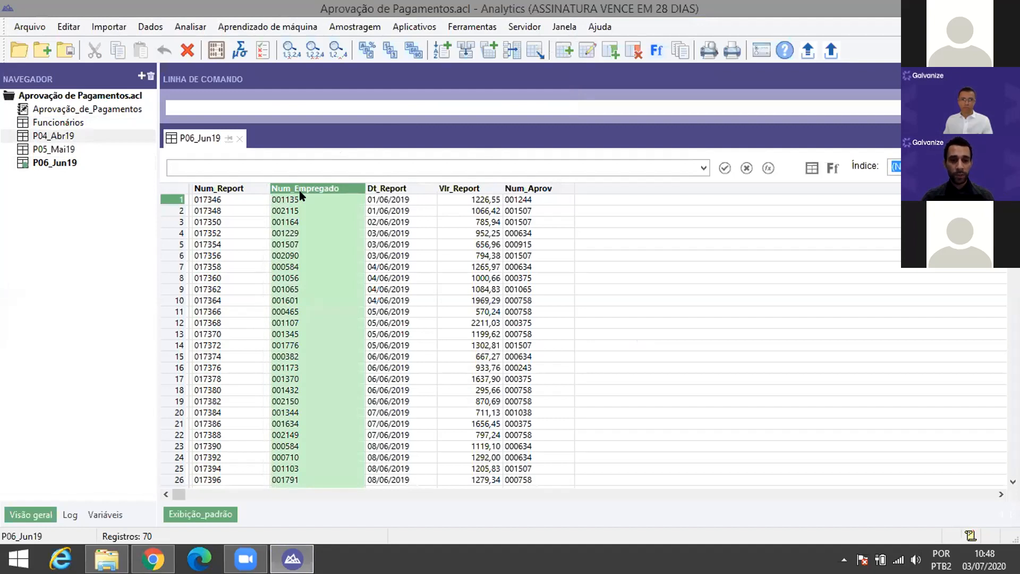
click(409, 190)
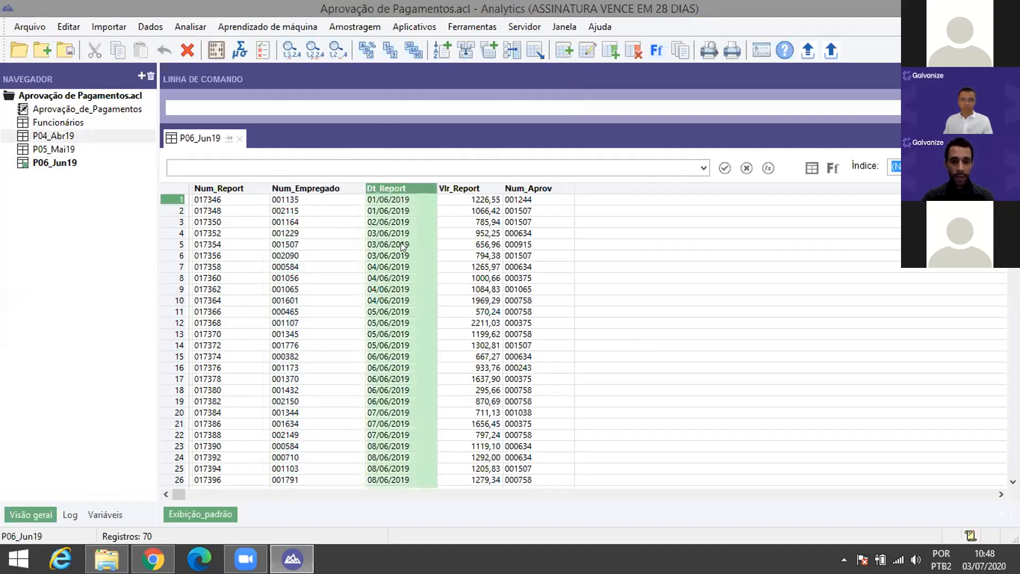
click(491, 196)
click(541, 196)
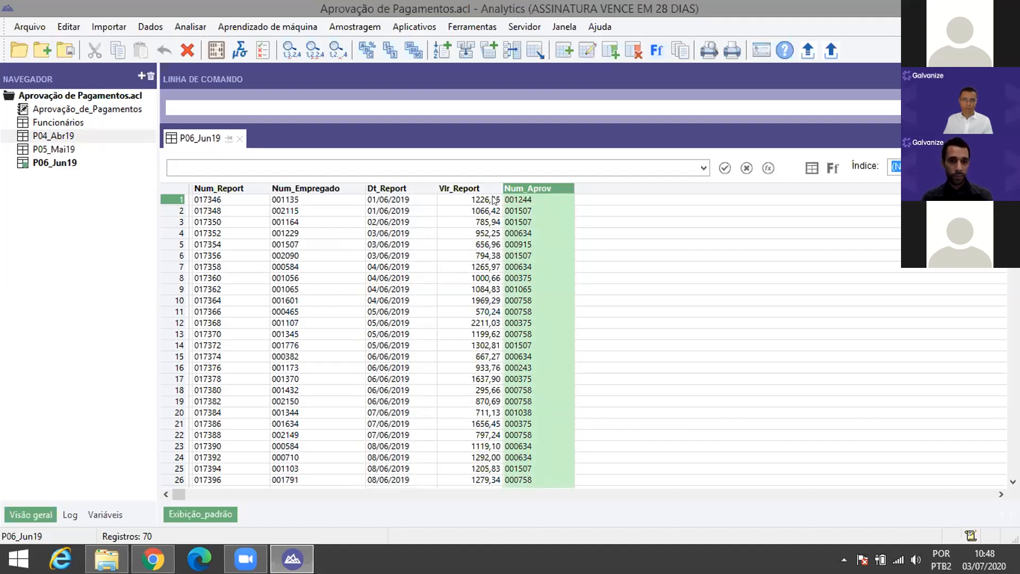
click(312, 216)
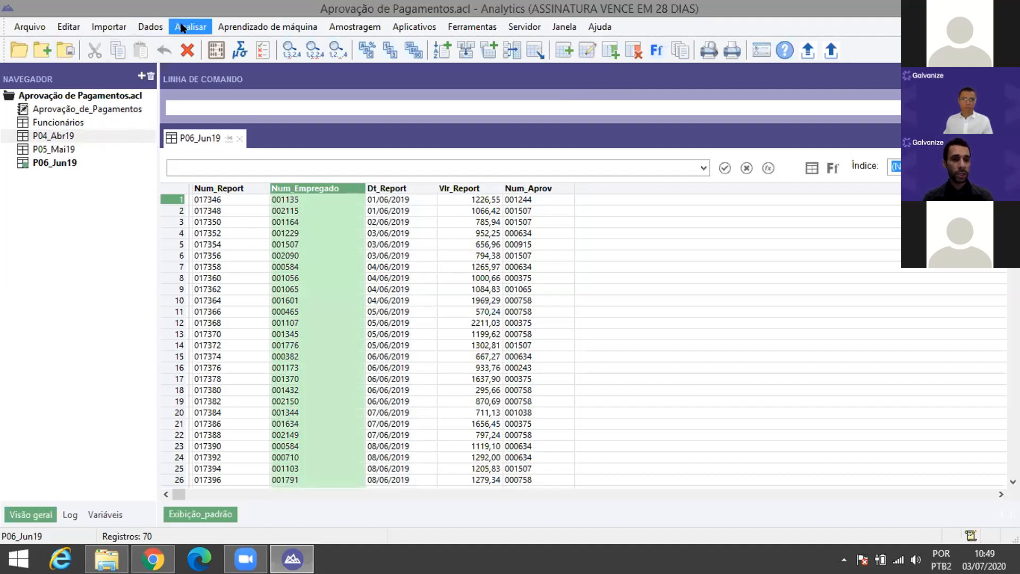
click(239, 138)
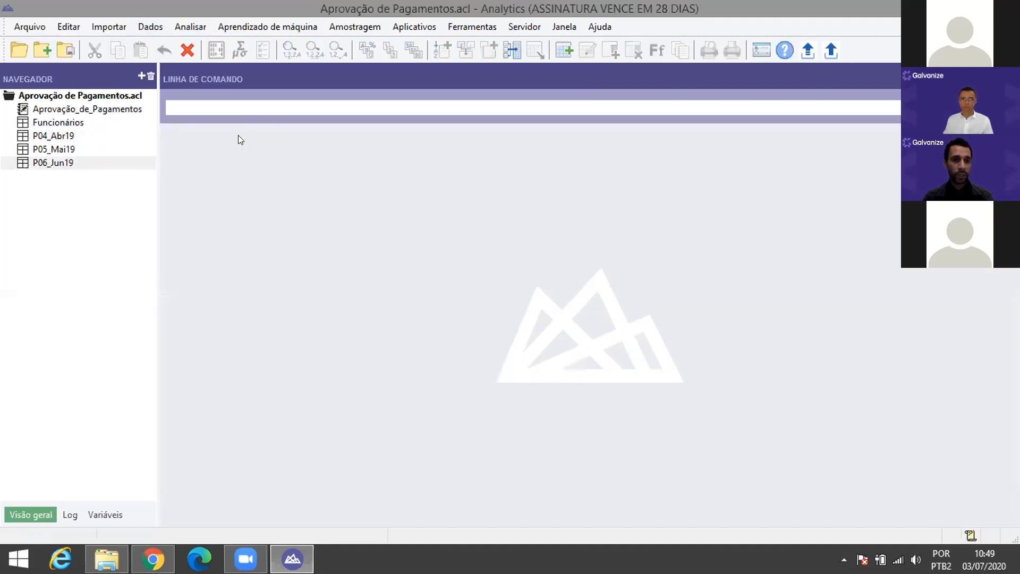
click(154, 26)
click(172, 98)
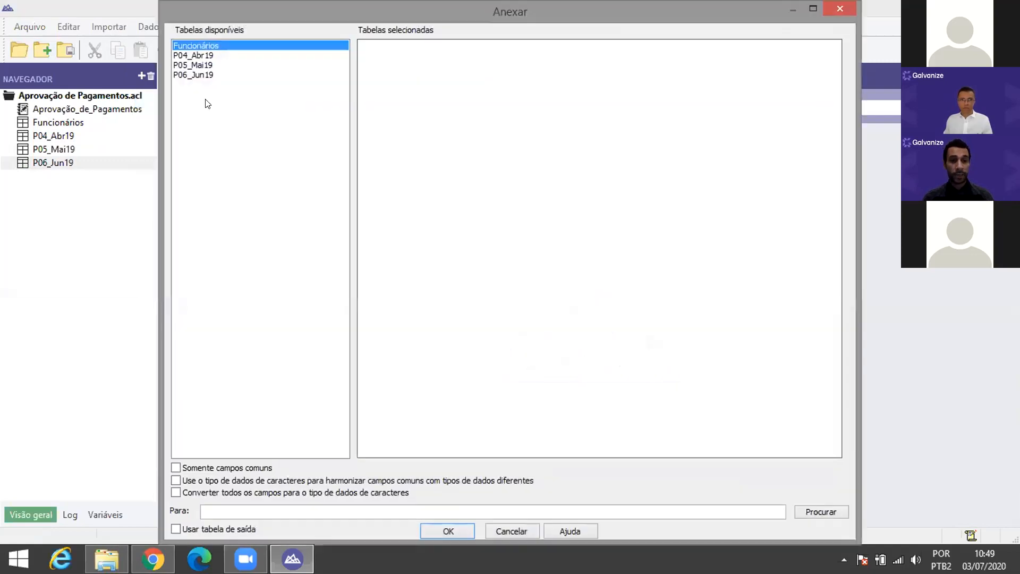
click(206, 55)
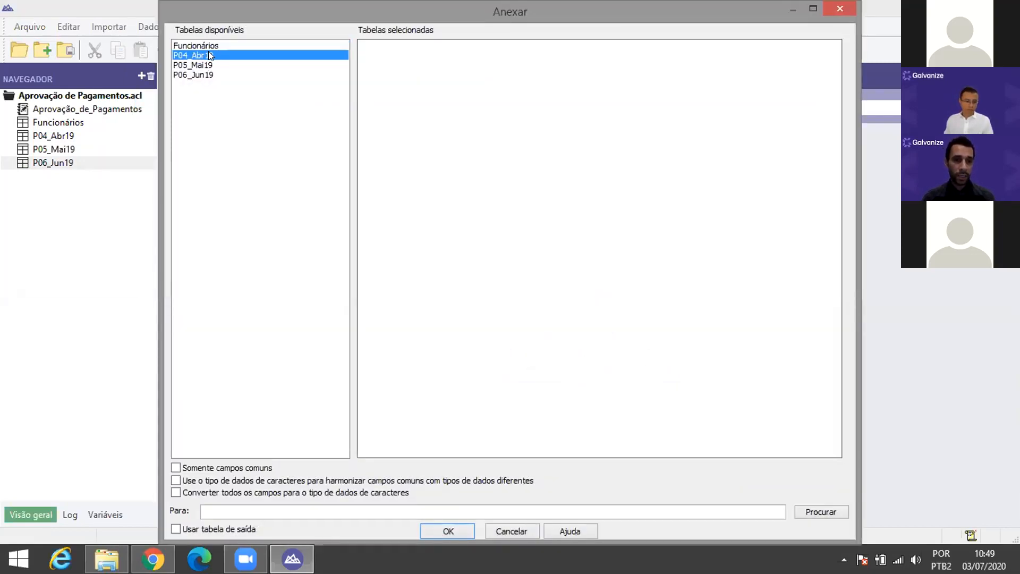
double_click(209, 53)
double_click(207, 65)
double_click(205, 75)
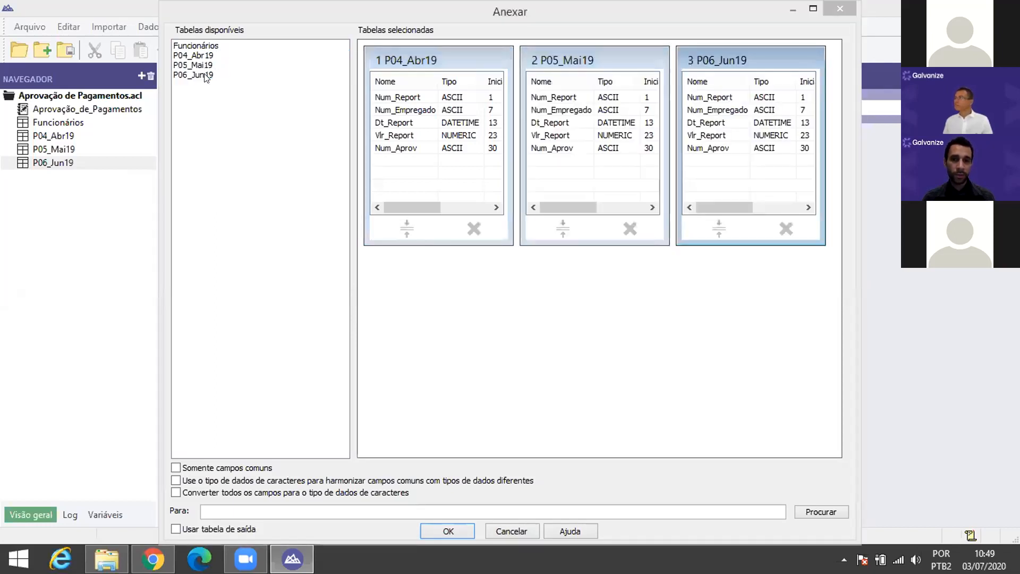
click(513, 530)
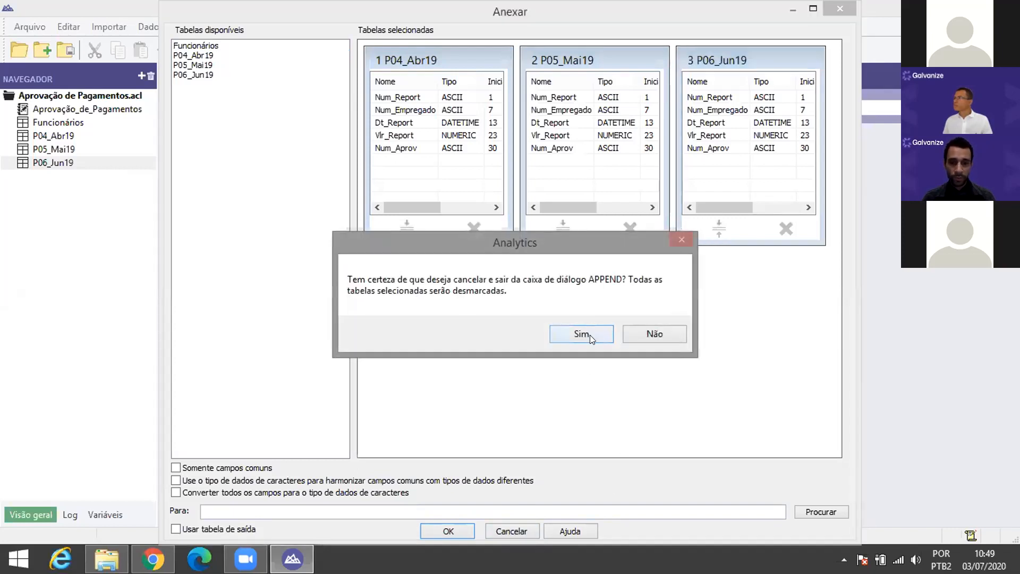
click(597, 335)
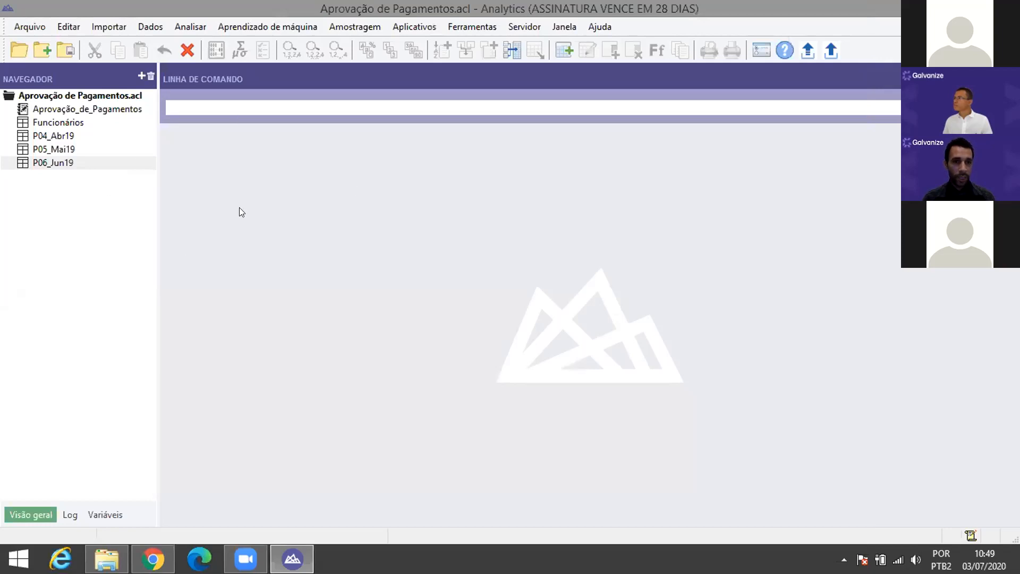
Step: Append P04_Abr19, P05_Mai19 and P06_Jun19 on common fields only into a new table 'Pagamentos'
click(148, 25)
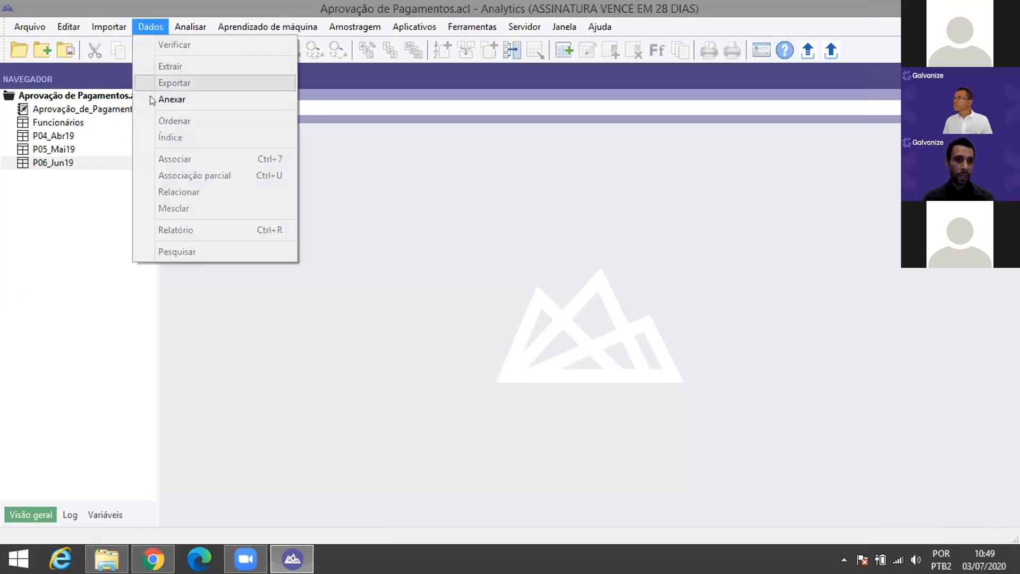
click(183, 101)
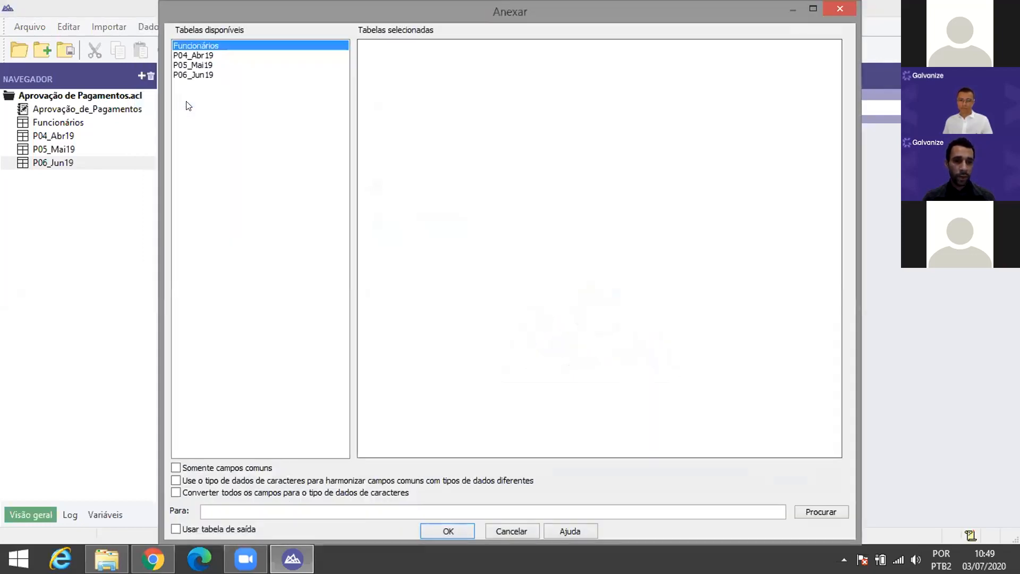
double_click(209, 55)
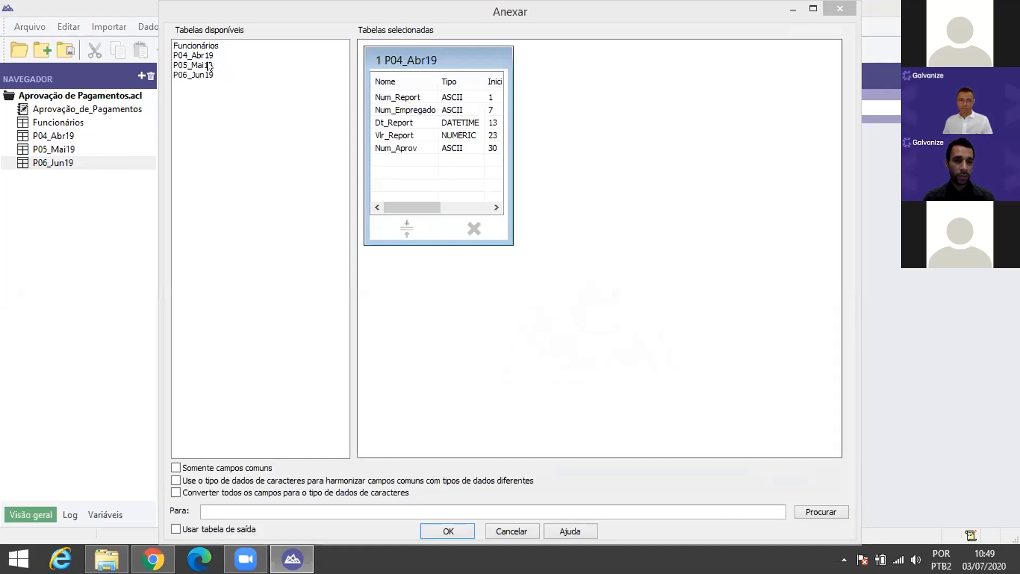
double_click(210, 65)
double_click(207, 76)
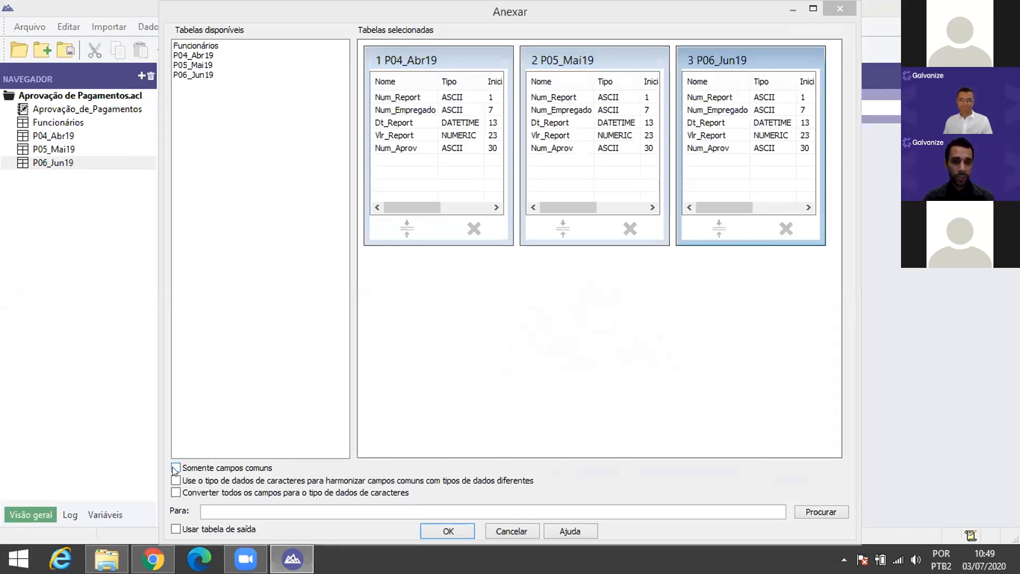
click(173, 467)
click(291, 511)
text(Pagamentos)
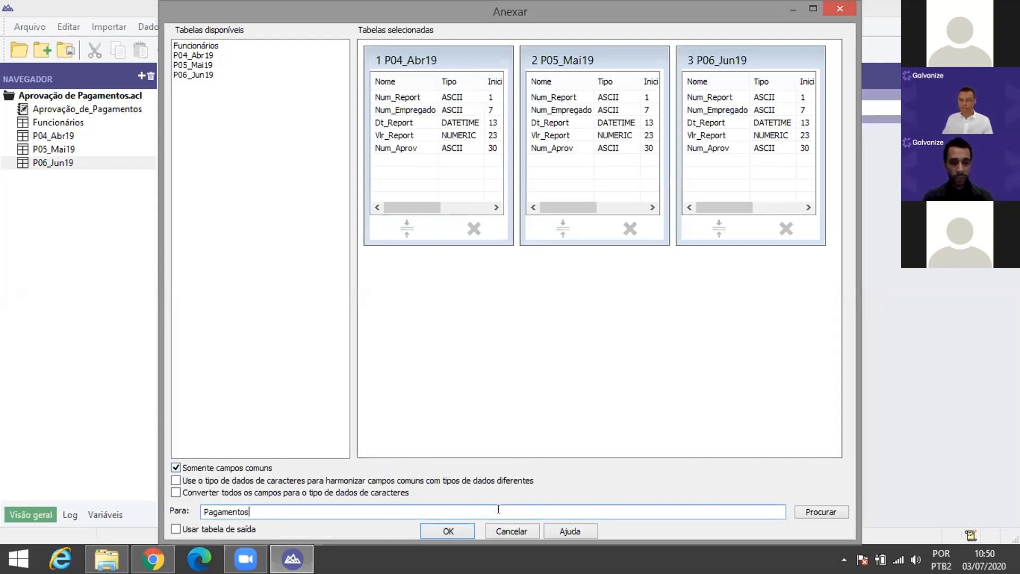
click(445, 529)
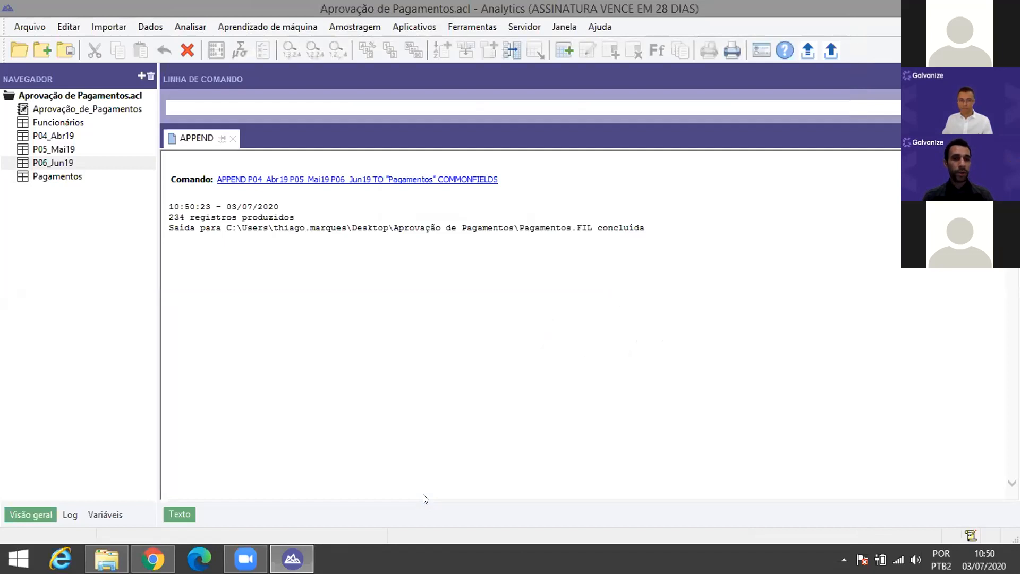
Step: Open the Pagamentos table and scroll through its 234 payment records
click(73, 177)
double_click(73, 177)
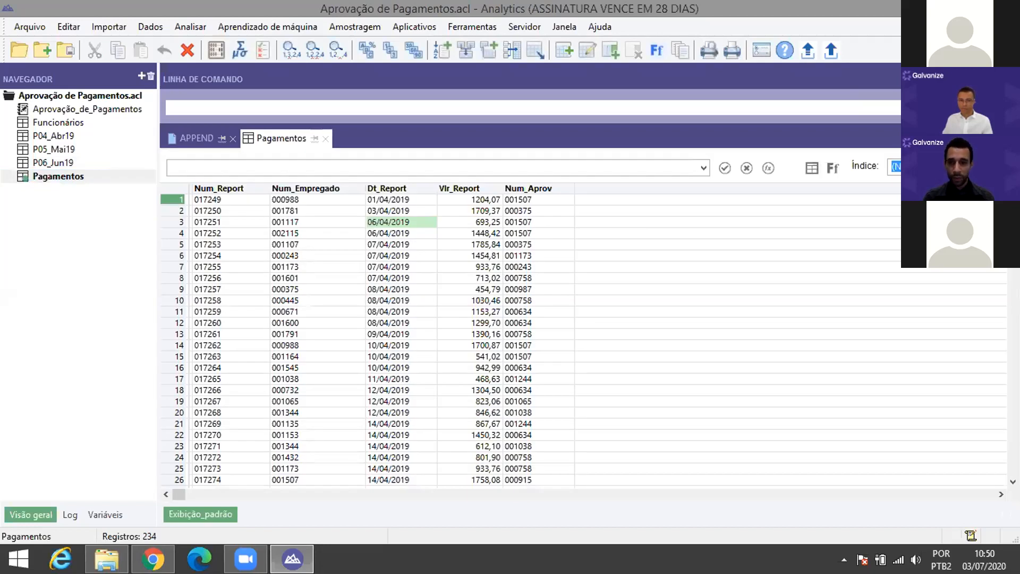
scroll(531, 340, down, 20)
scroll(531, 340, down, 20)
scroll(816, 246, up, 20)
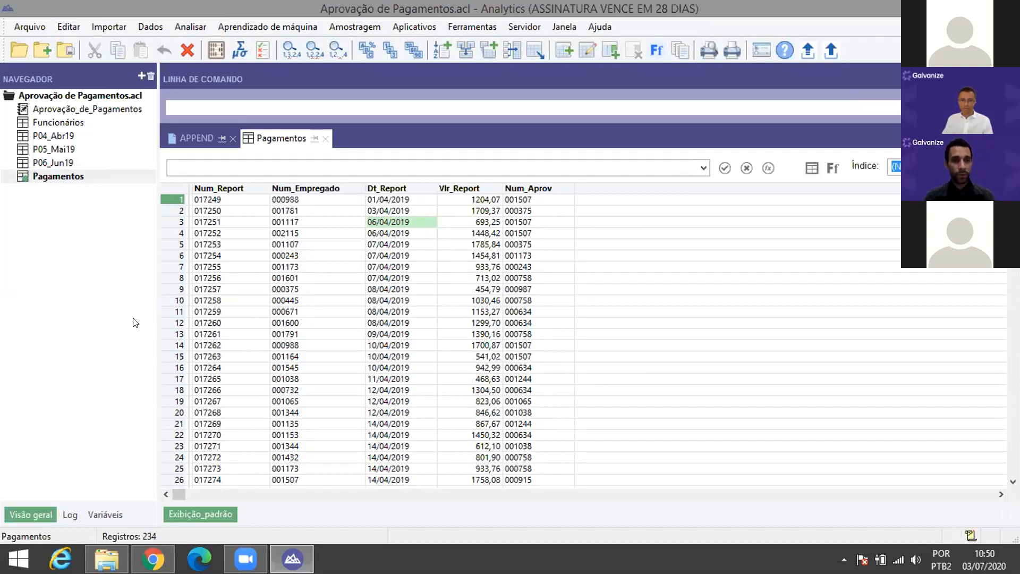
Step: Open the Relacionamentos window and enlarge and reposition the Pagamentos box
click(151, 28)
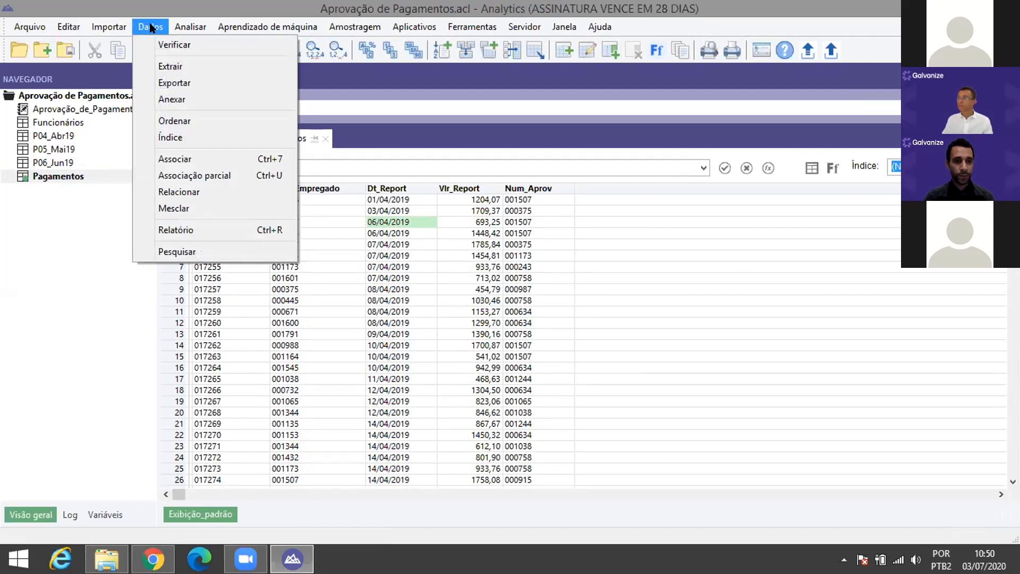
click(193, 196)
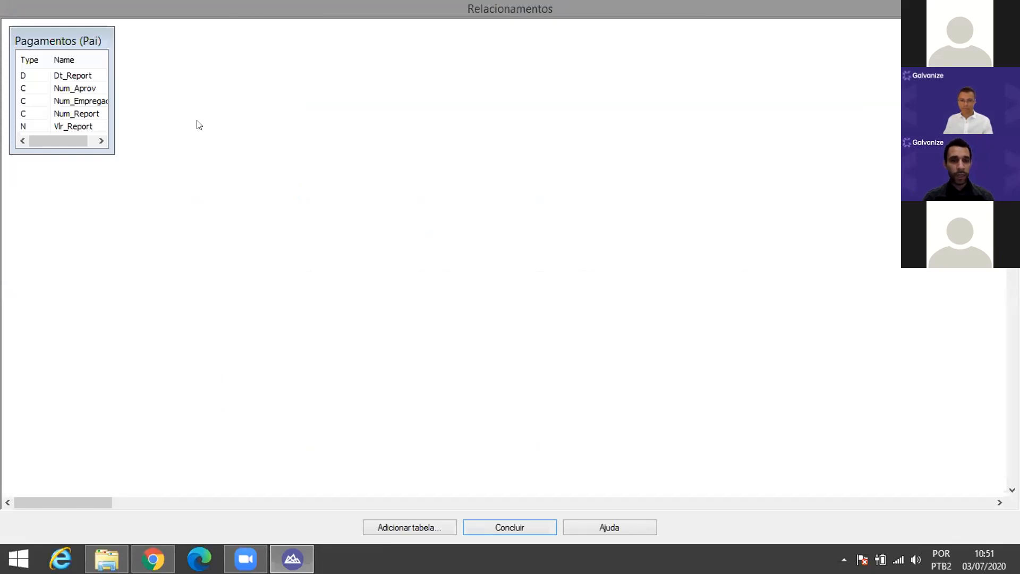
double_click(113, 150)
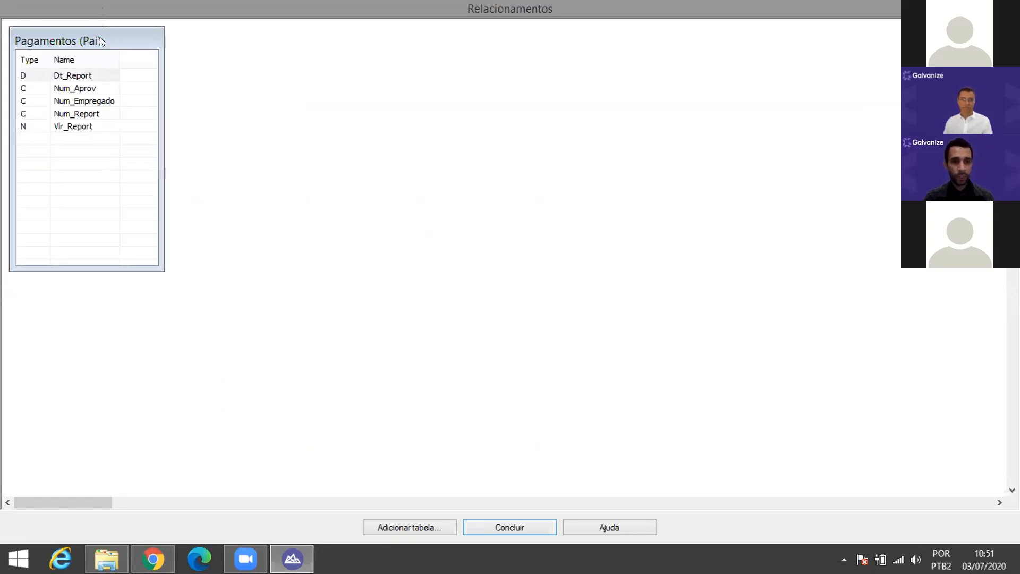
drag(100, 38, 314, 58)
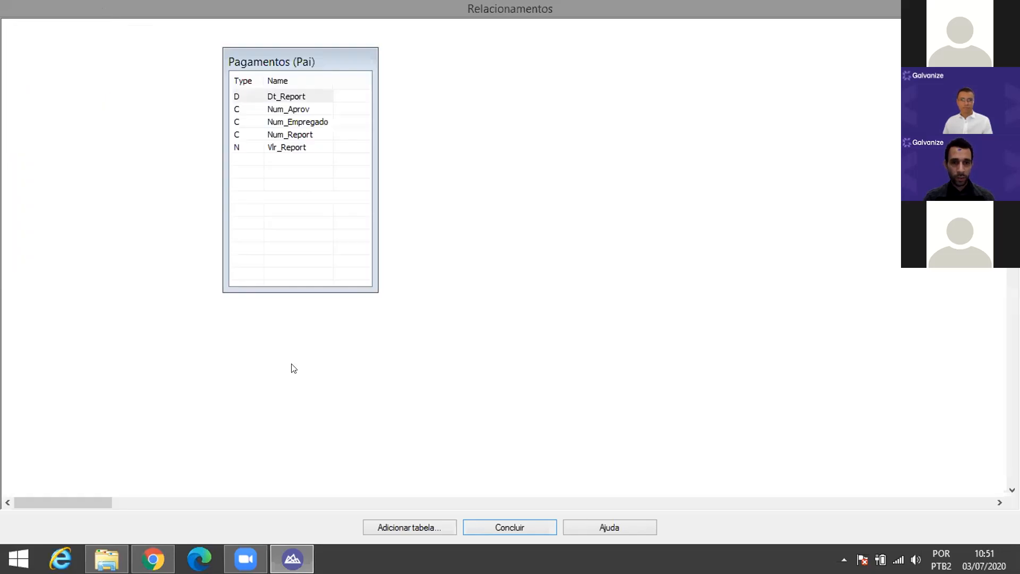
Step: Add Funcionários and link its Matrícula field to Pagamentos' Num_Empregado
click(412, 528)
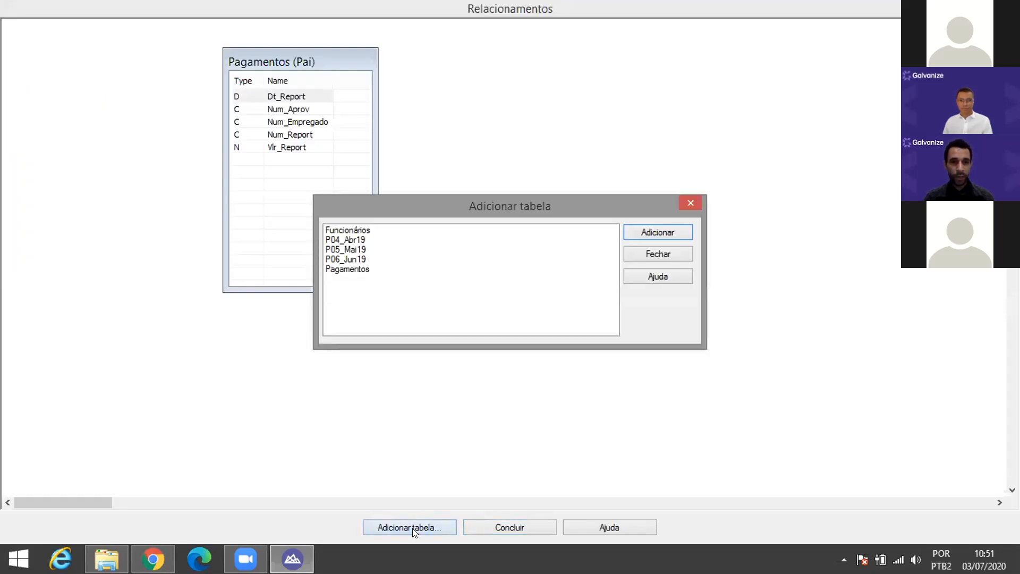
click(374, 230)
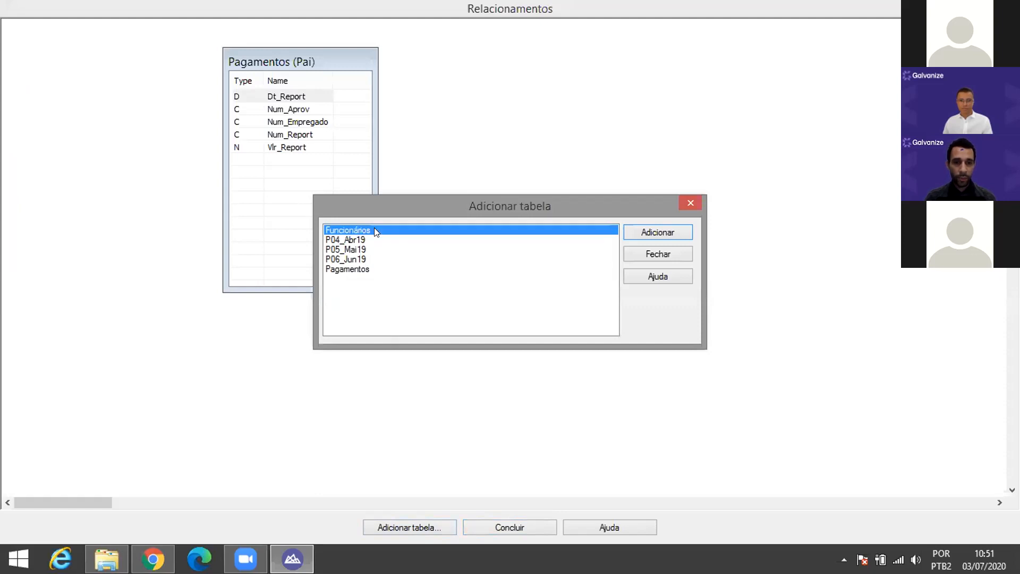
double_click(375, 230)
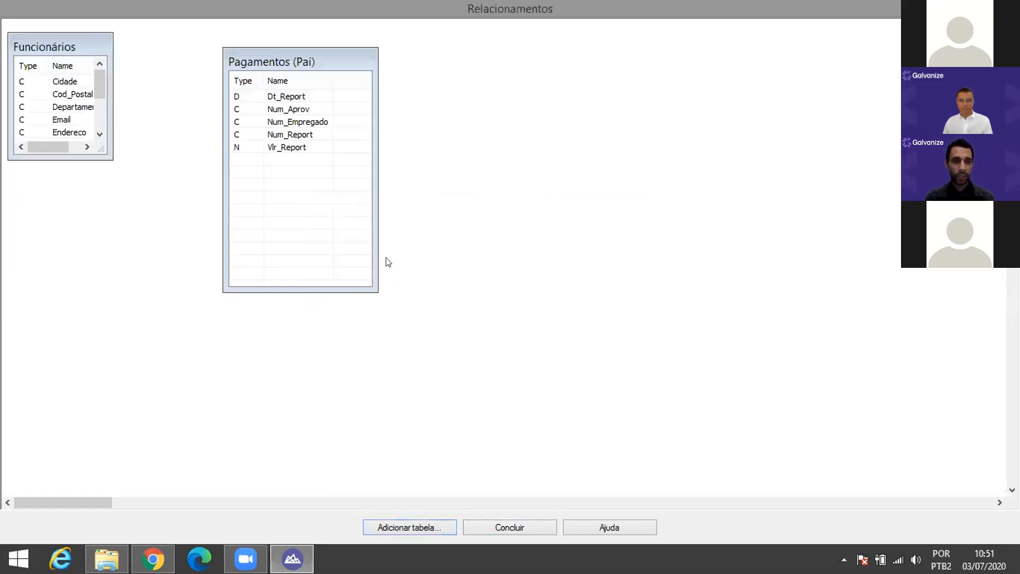
drag(54, 39, 494, 57)
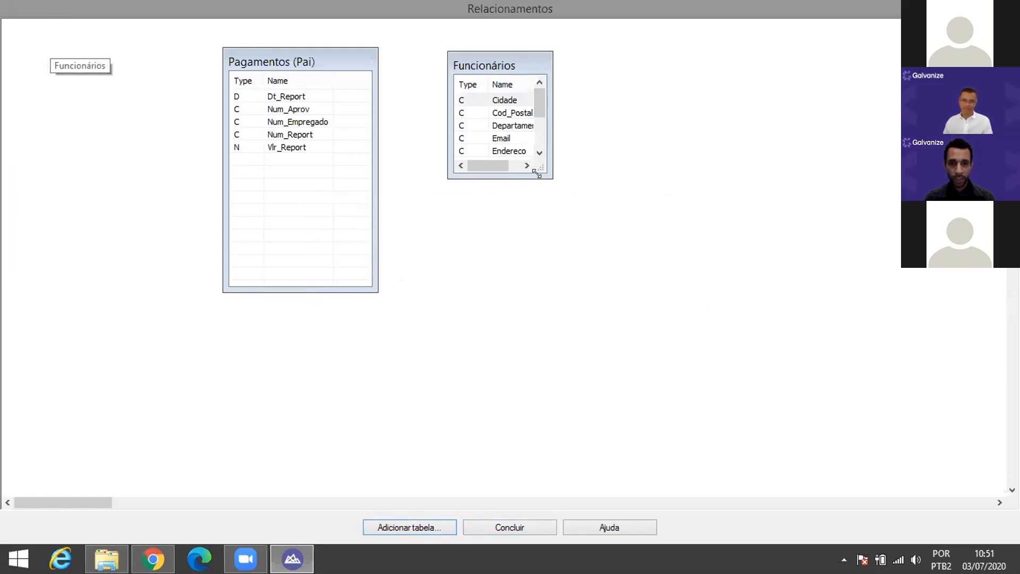
drag(536, 172, 582, 251)
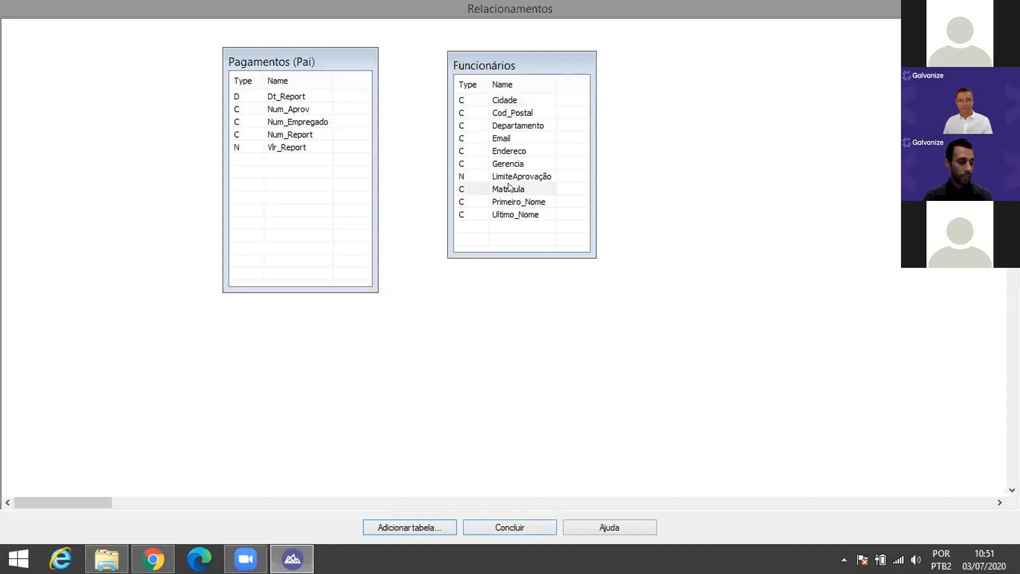
drag(508, 187, 307, 120)
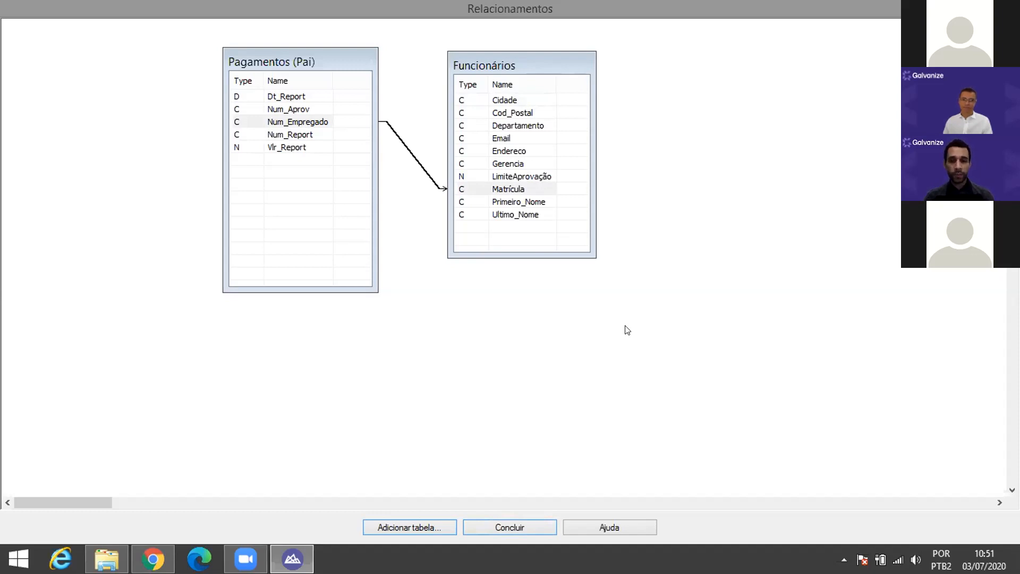
click(518, 520)
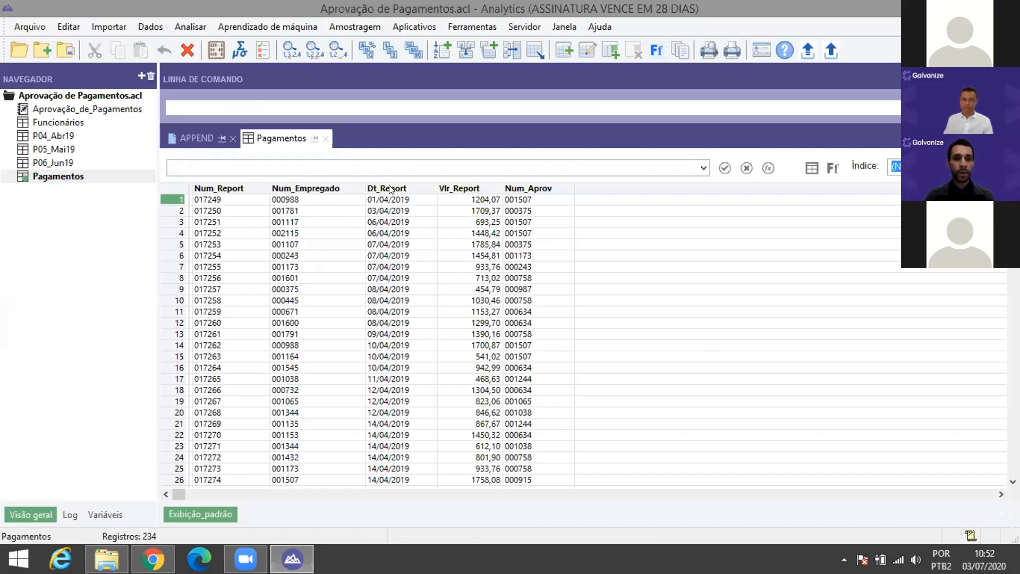
Step: Select the Dt_Report column and bring up its context menu
click(374, 187)
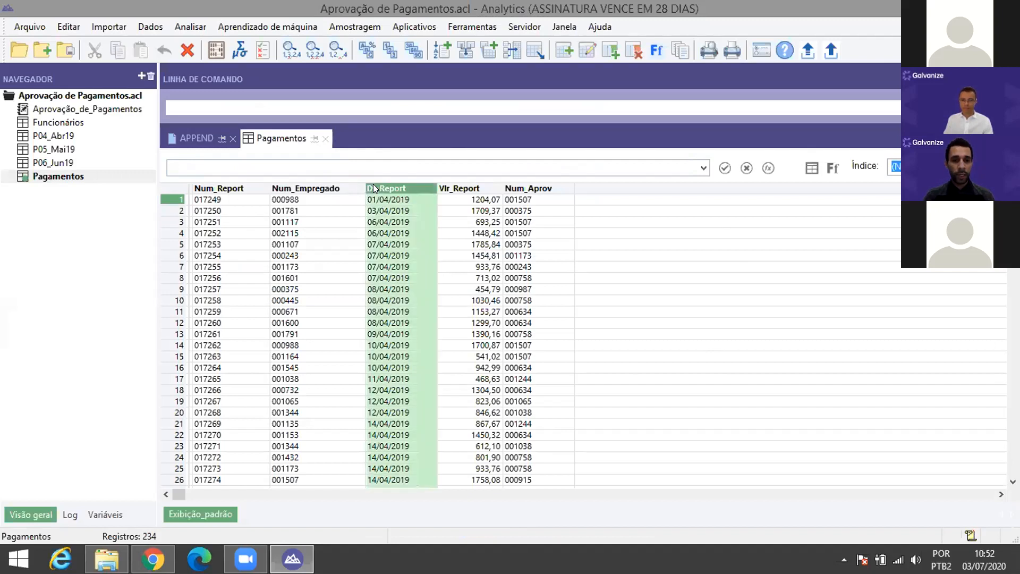
right_click(373, 184)
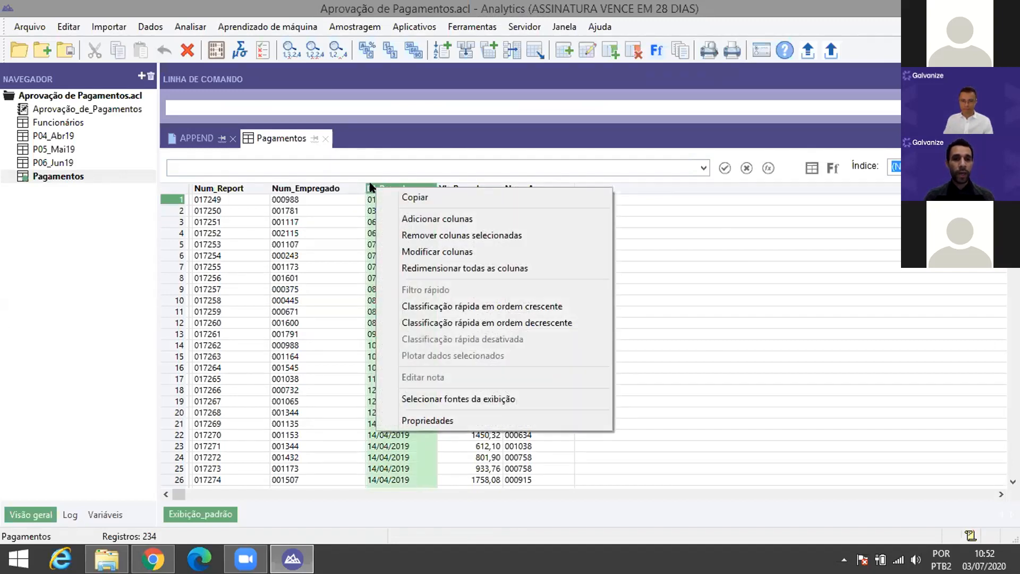
Step: Open Adicionar colunas from the Dt_Report column header of the Pagamentos view
click(373, 185)
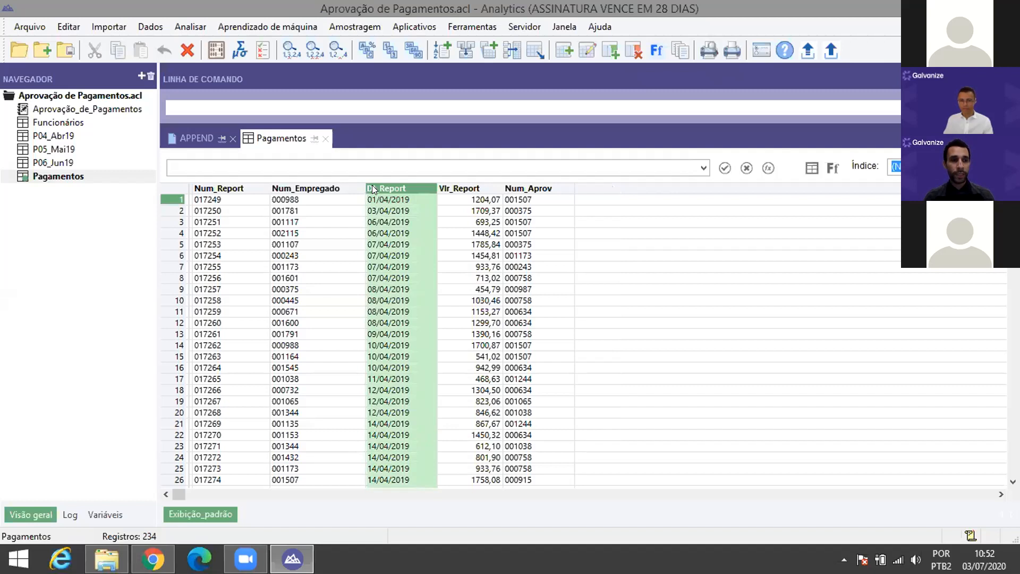
right_click(372, 185)
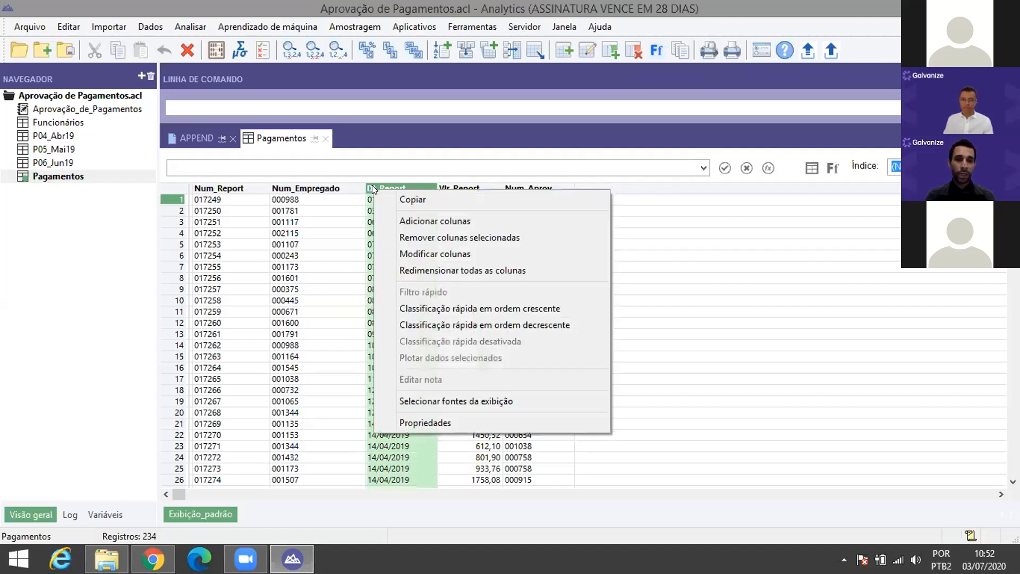
click(398, 219)
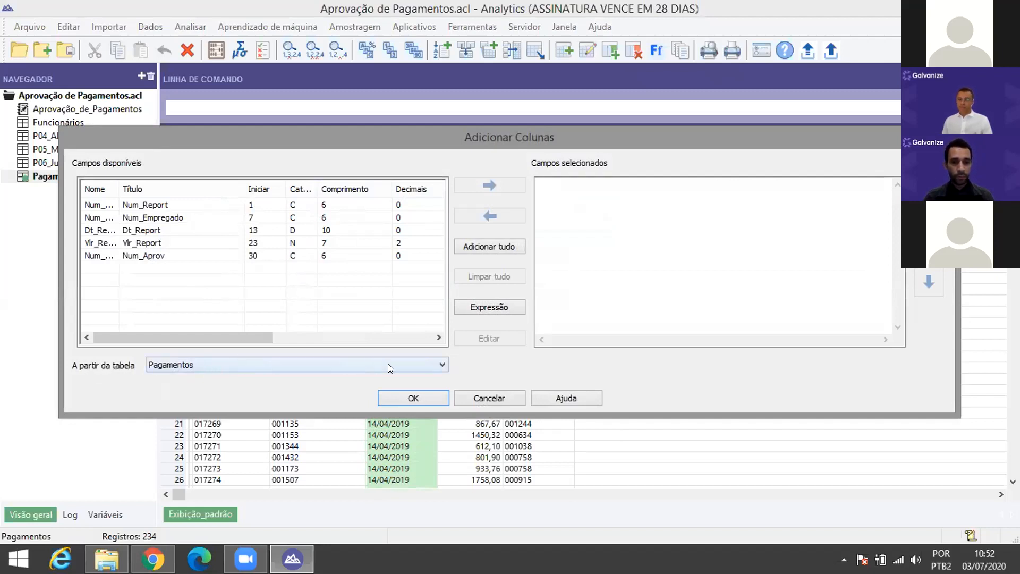
Step: From the Funcionários table, add Primeiro_Nome, Ultimo_Nome, Endereco, Cidade and Gerencia as view columns
click(443, 364)
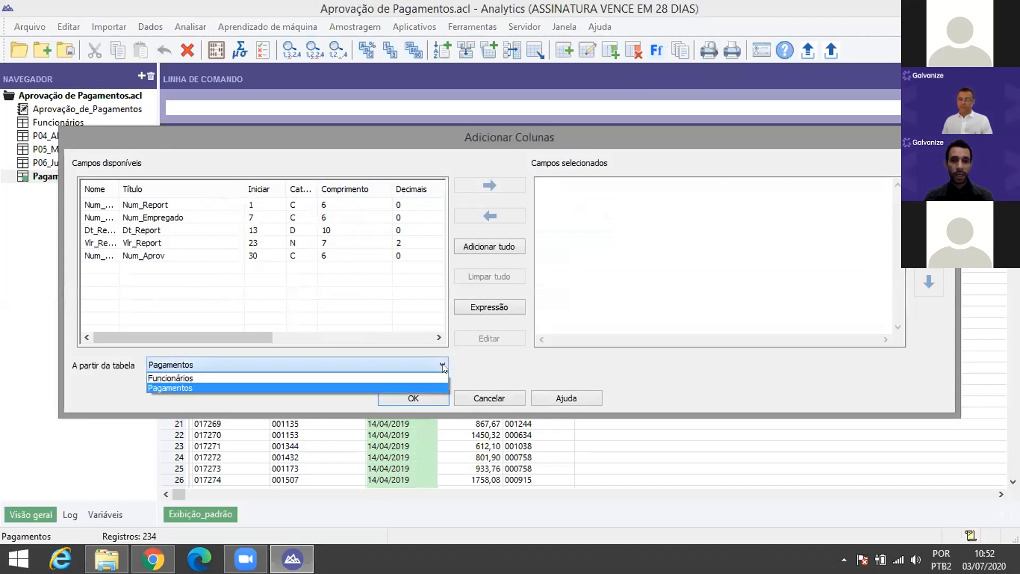
click(207, 379)
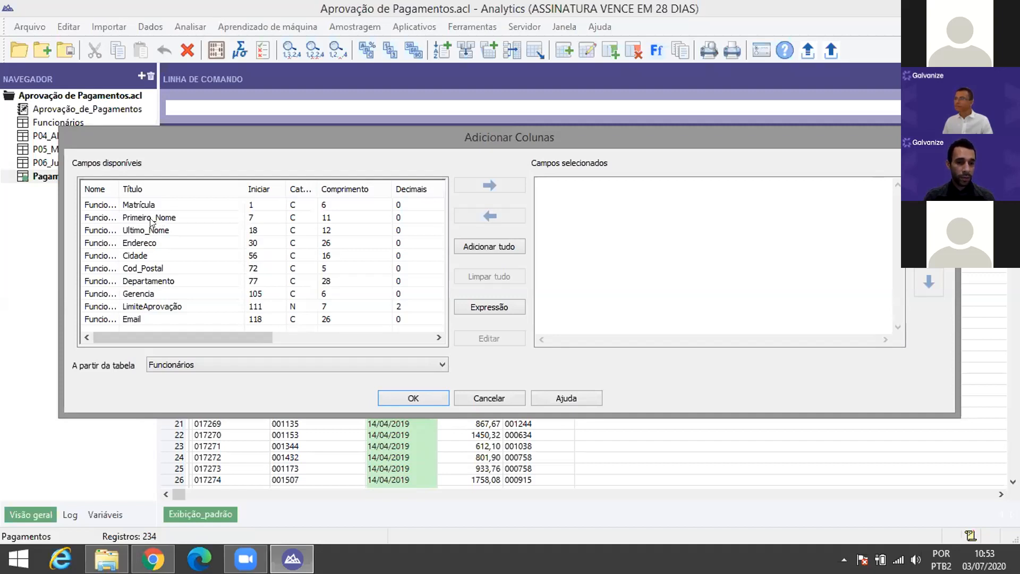
double_click(152, 218)
double_click(151, 231)
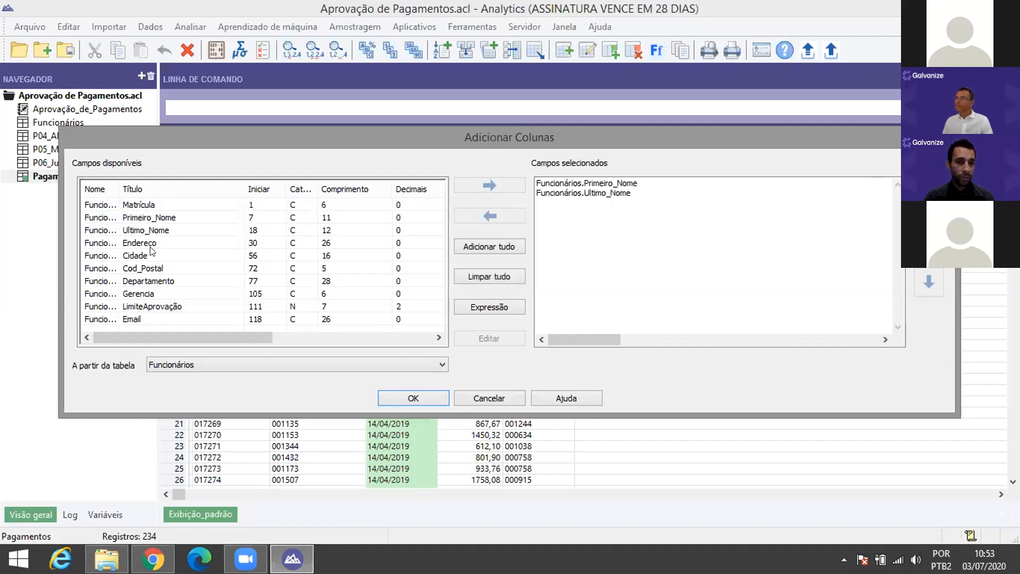
double_click(147, 242)
double_click(139, 256)
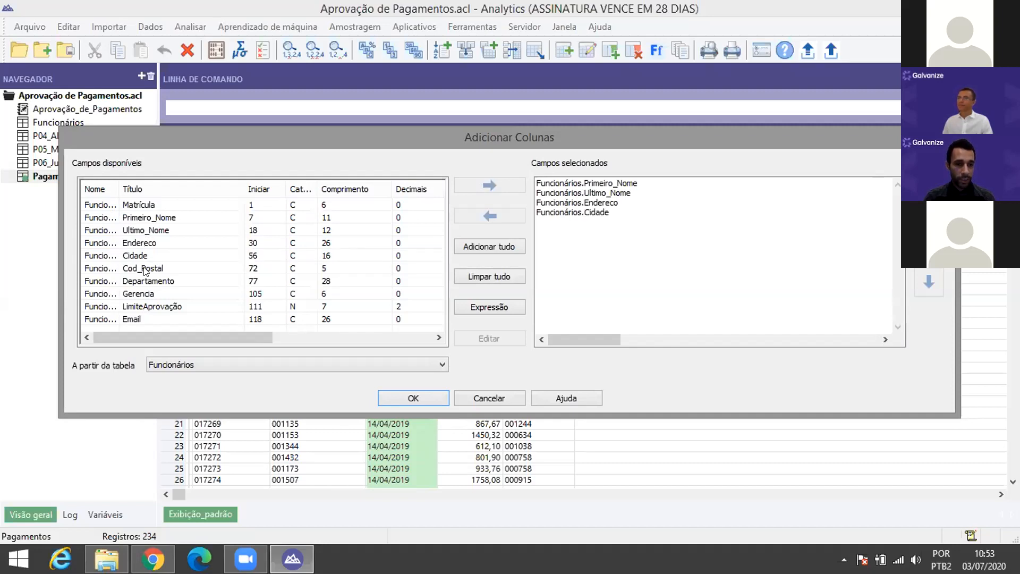
double_click(150, 295)
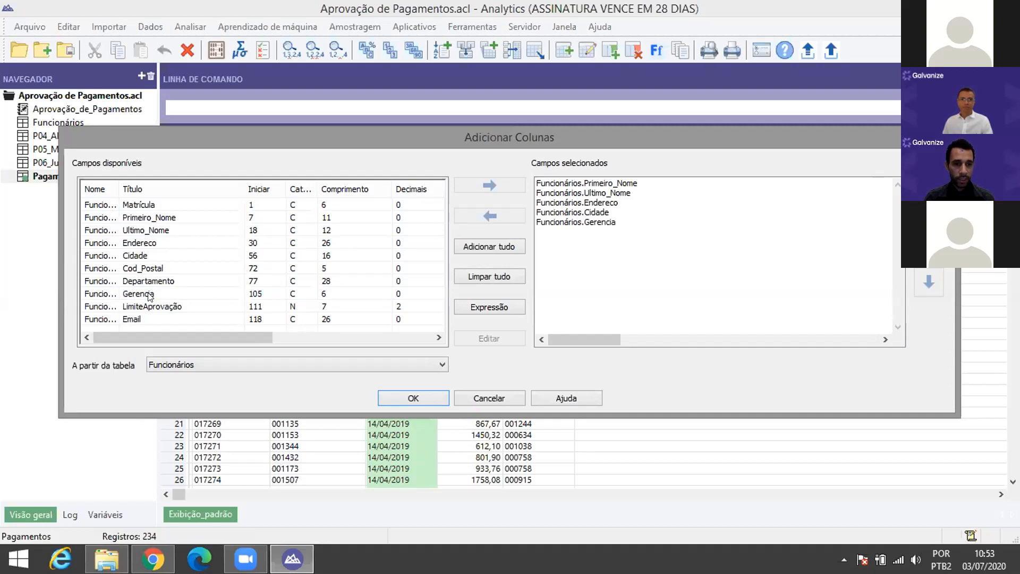
click(412, 400)
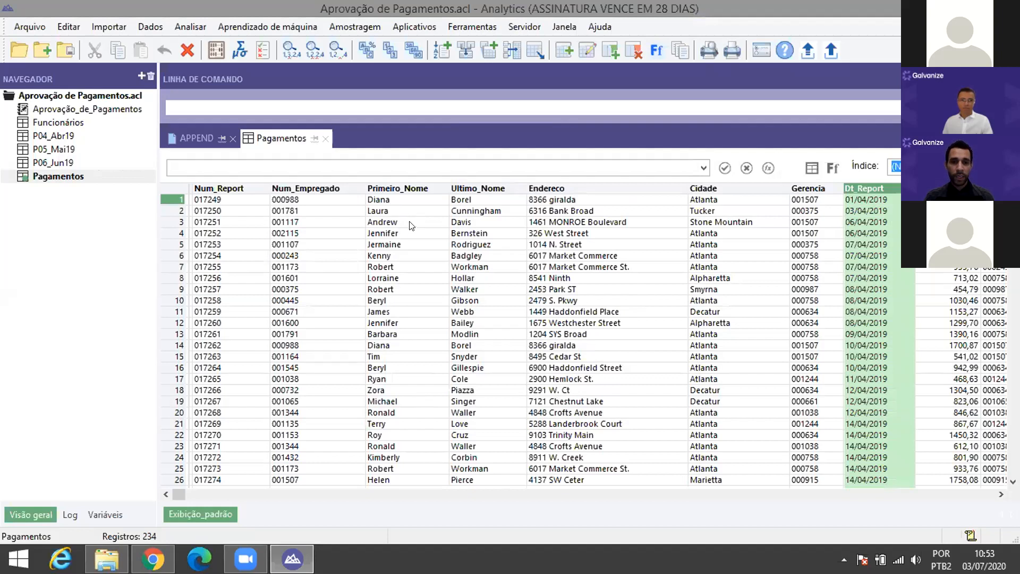
Step: Scroll the Pagamentos view right and bring up the Dt_Report column's options
mouse_move(1014, 203)
mouse_down()
mouse_move(1014, 413)
mouse_move(1014, 214)
mouse_up()
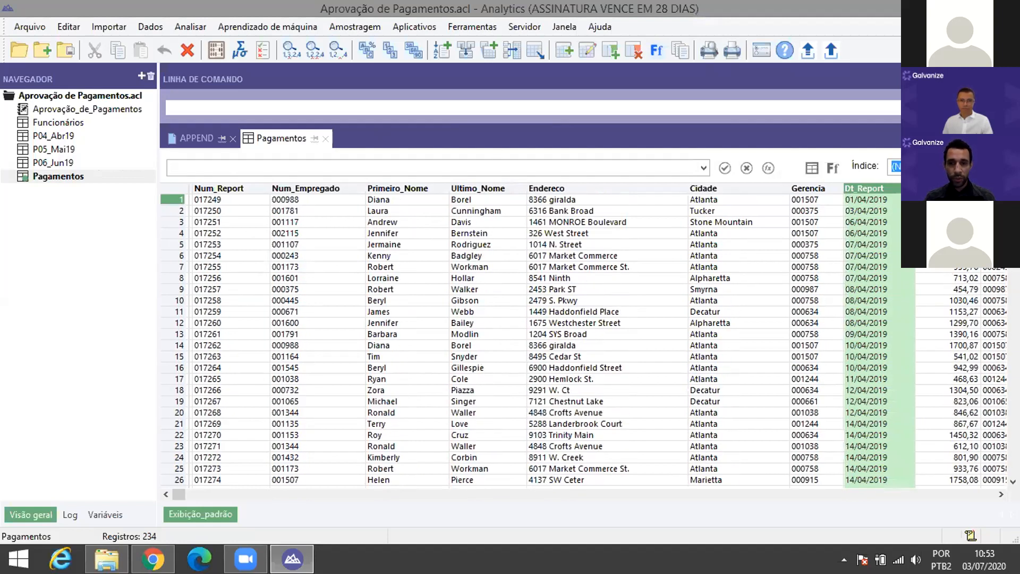
drag(180, 493, 987, 512)
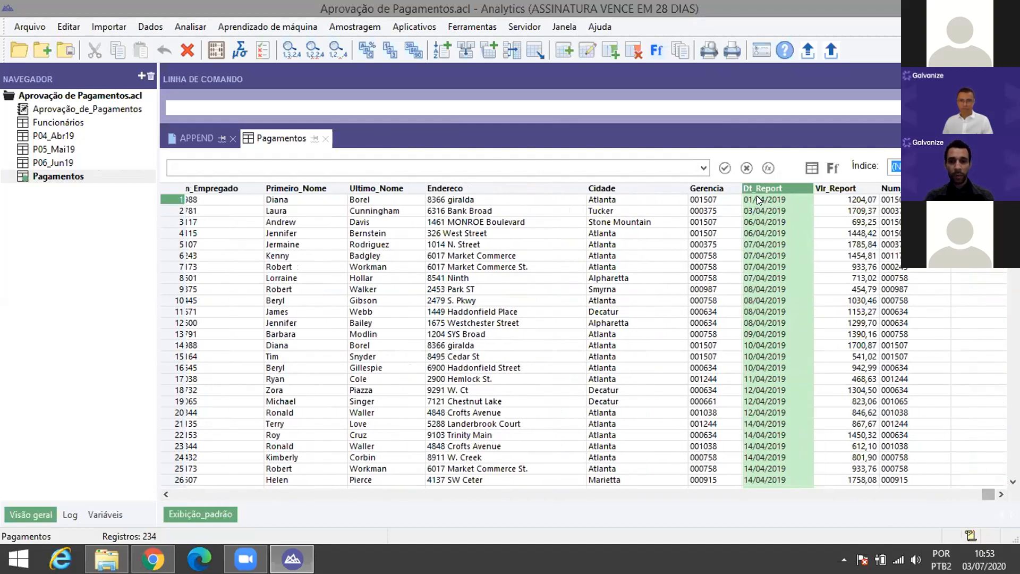
right_click(744, 184)
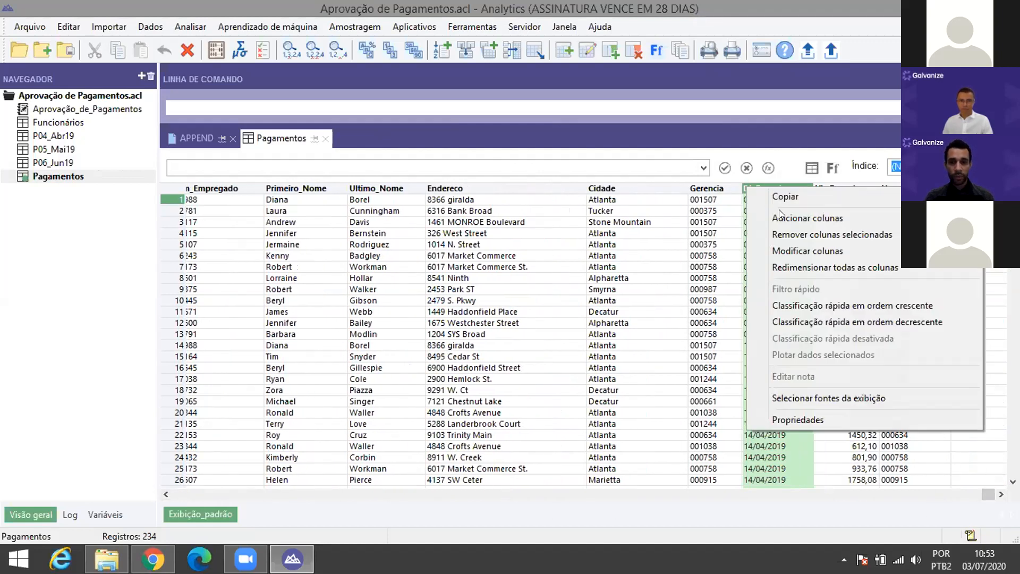
Step: Add the LimiteAprovação field from Funcionários as a new column beside Dt_Report
click(777, 216)
click(231, 365)
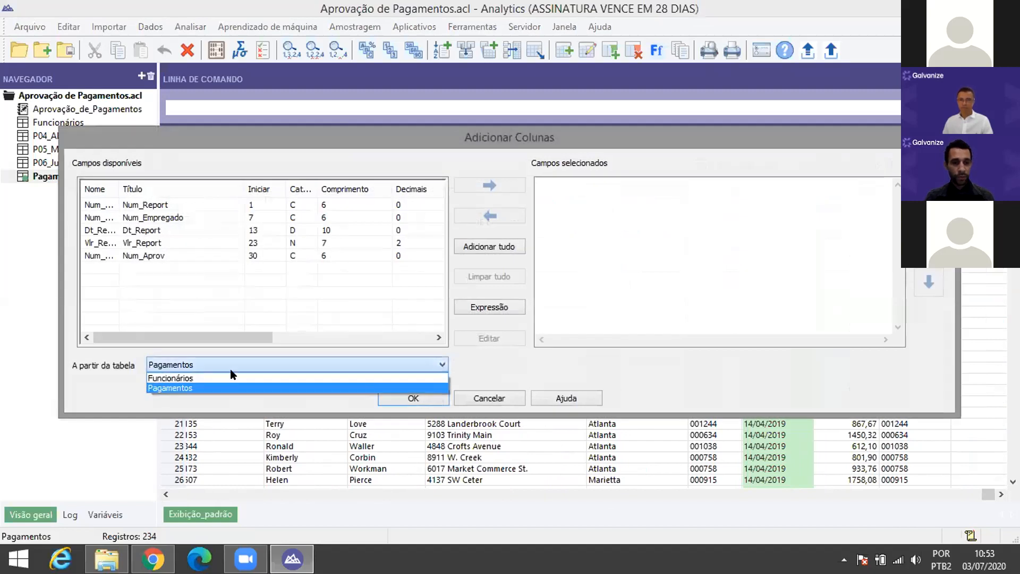
click(229, 376)
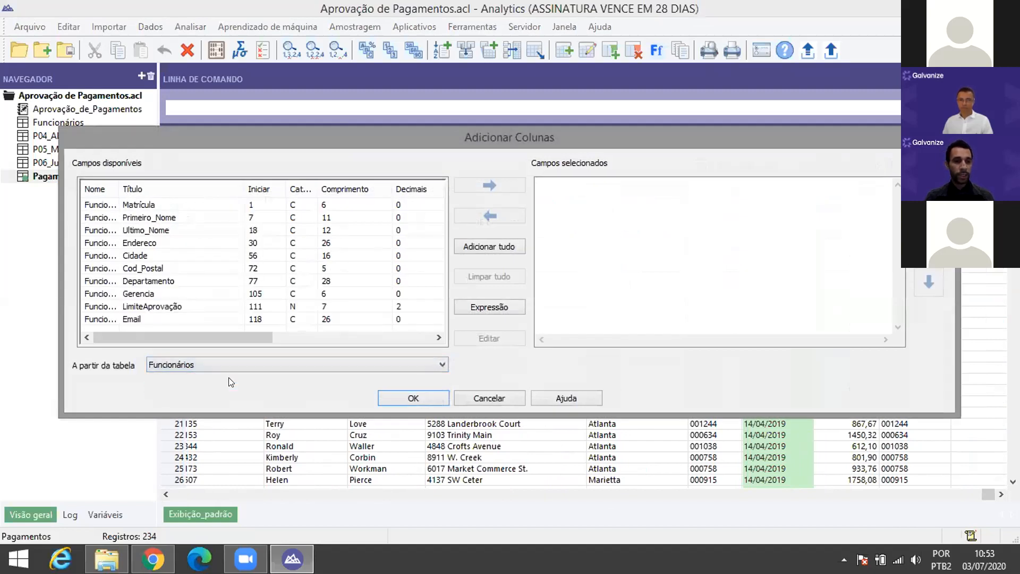
click(150, 307)
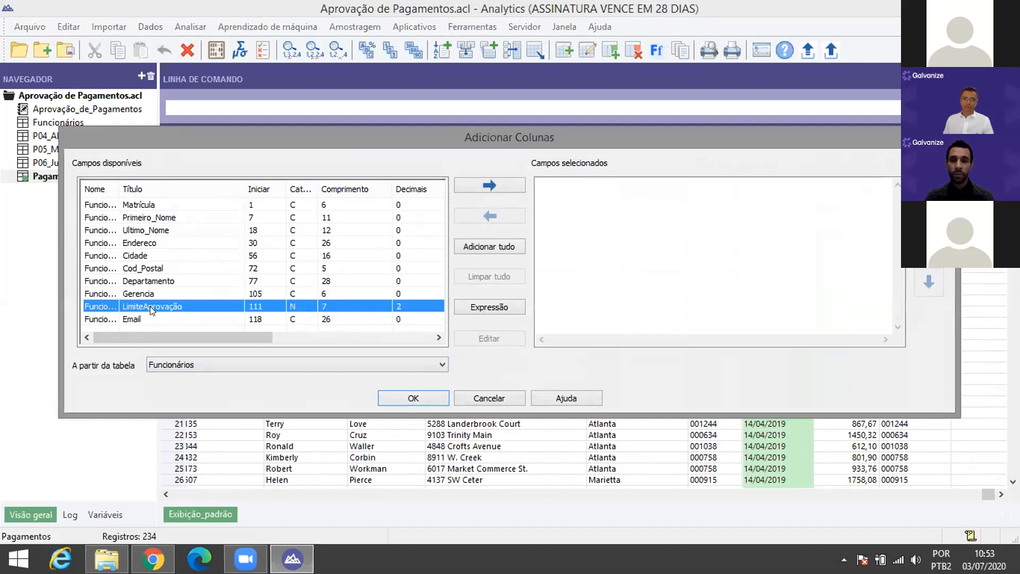
double_click(150, 306)
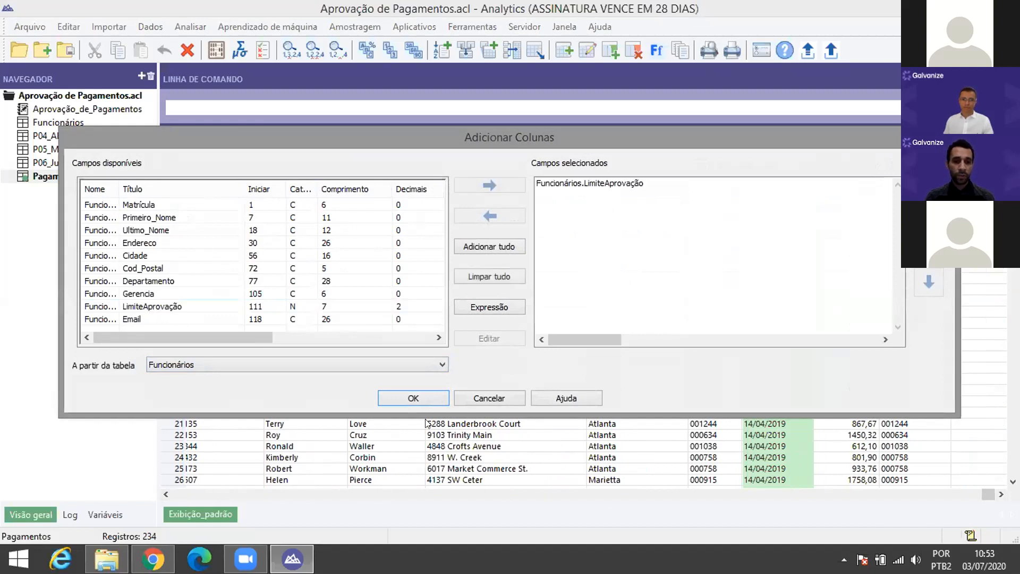
key(Return)
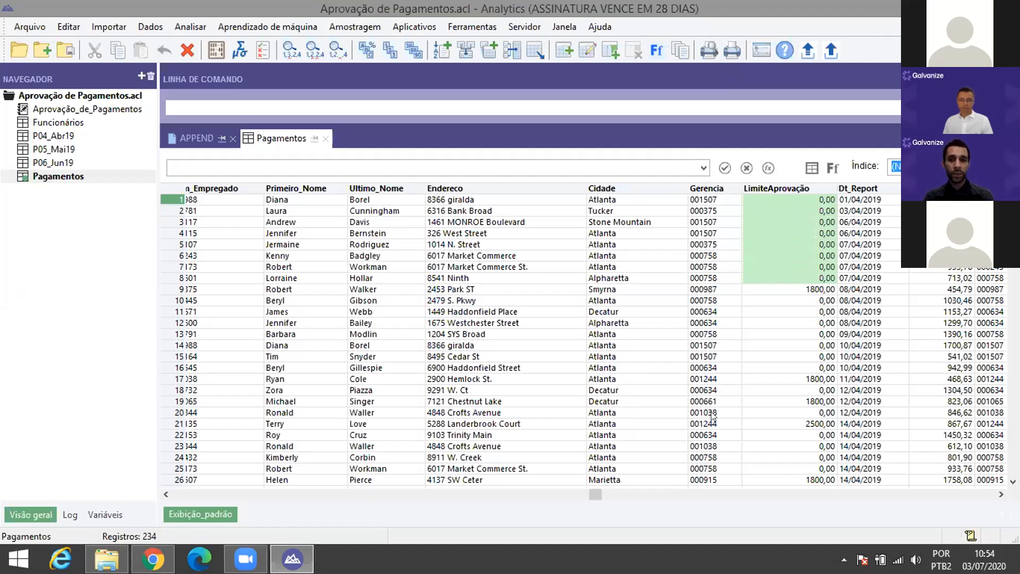
Step: Compare the Gerencia and trailing columns of the view, then open the Dados menu
drag(594, 494, 938, 495)
click(898, 189)
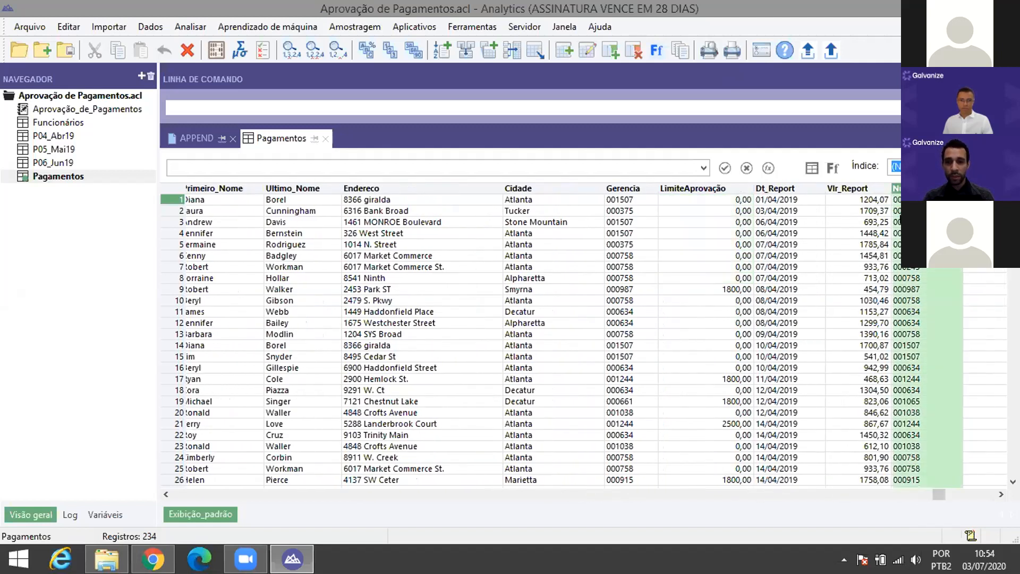
click(638, 189)
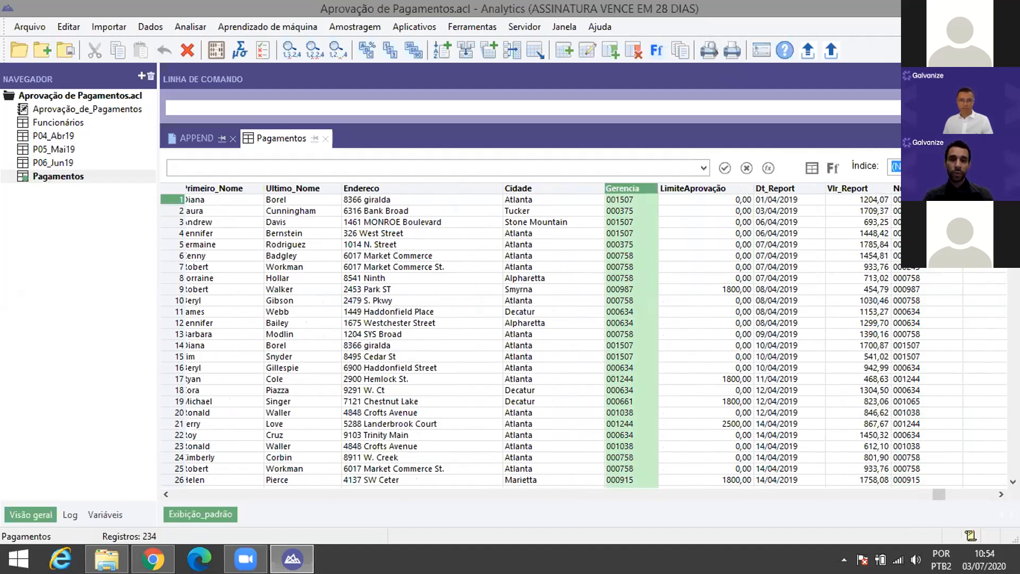
click(926, 189)
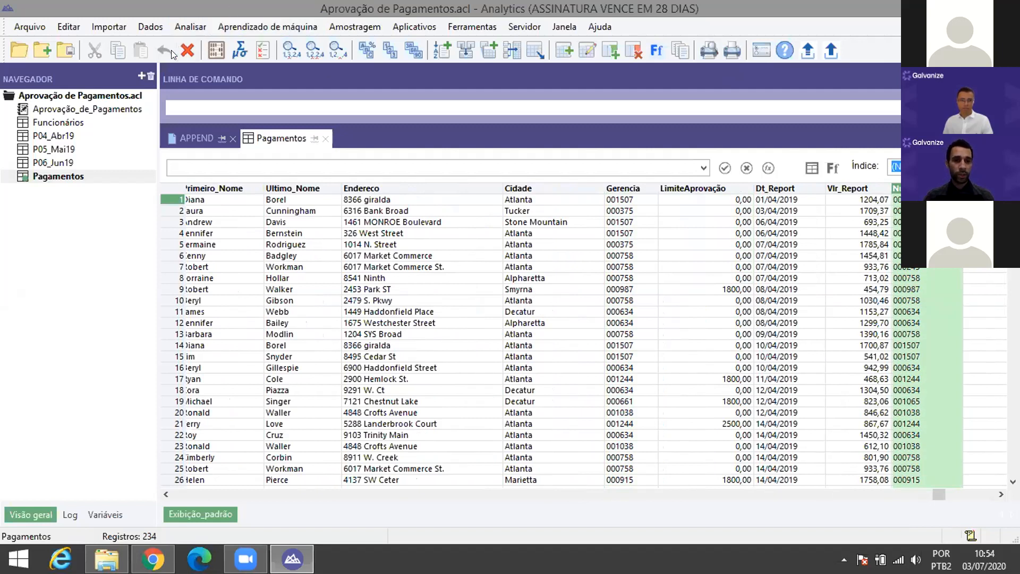
click(151, 27)
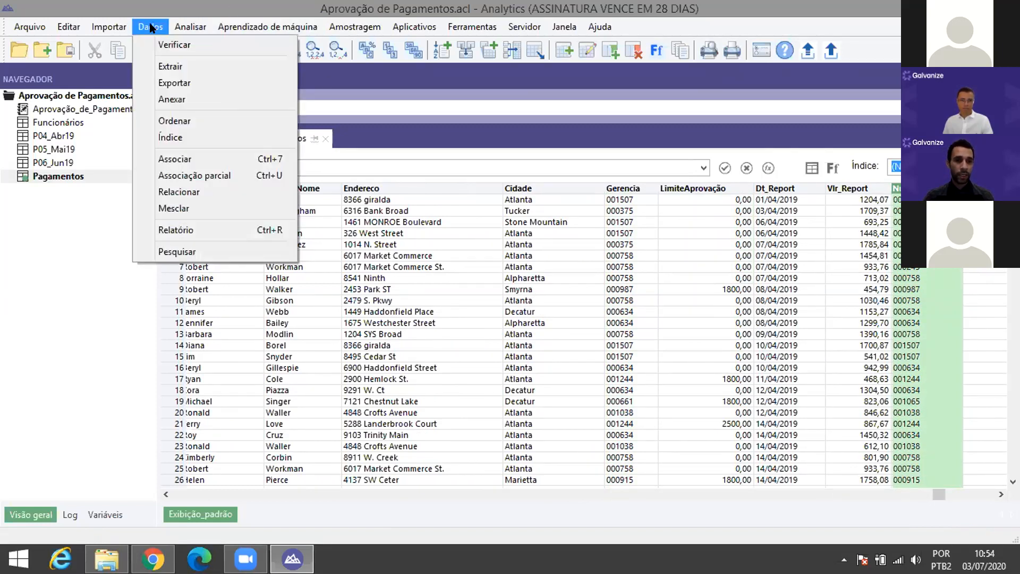
Step: Open the Relacionar diagram from the Dados menu
click(181, 193)
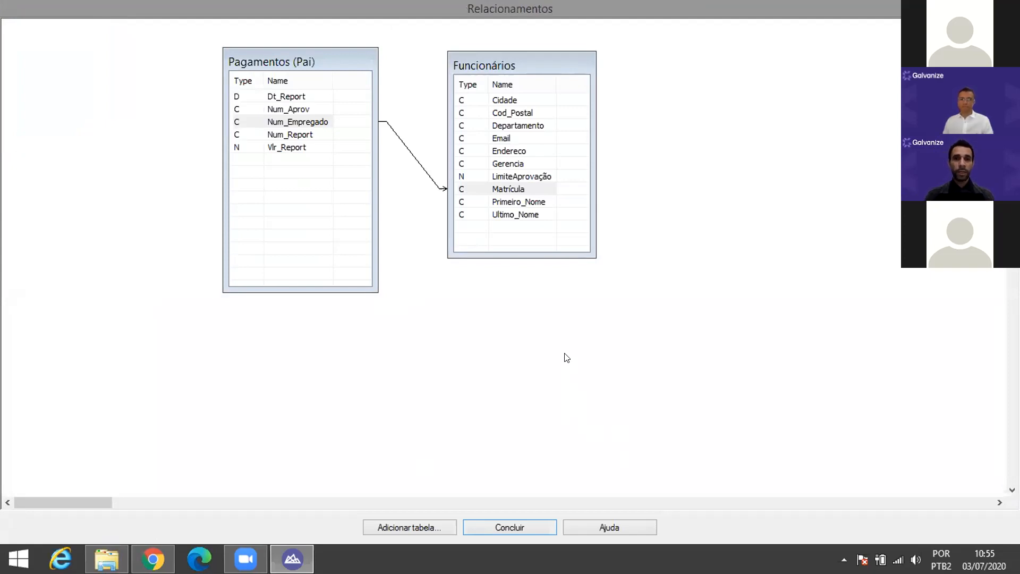
Step: Add Funcionários to the relations diagram a second time, naming the copy Aprovador
click(416, 525)
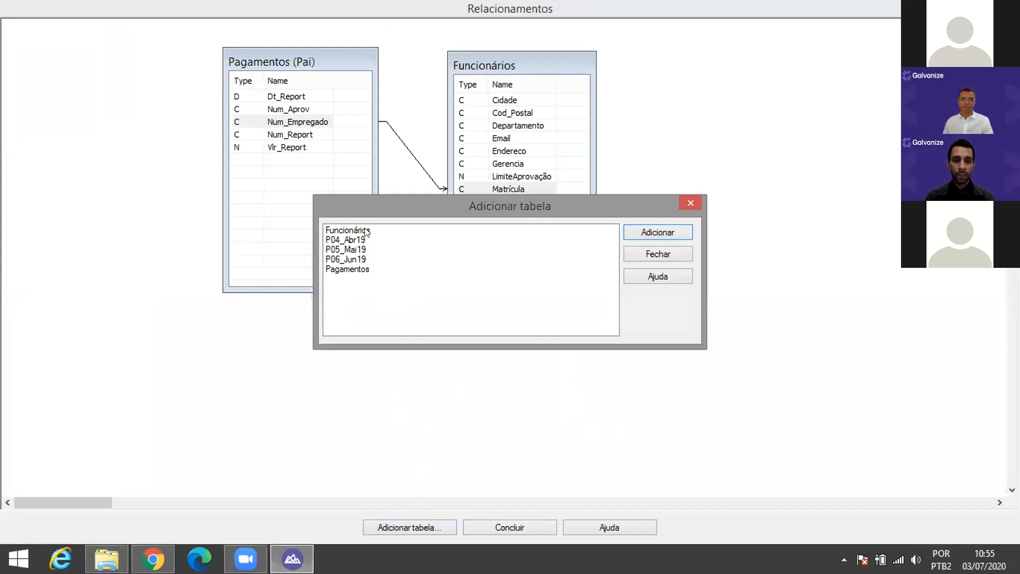
double_click(365, 231)
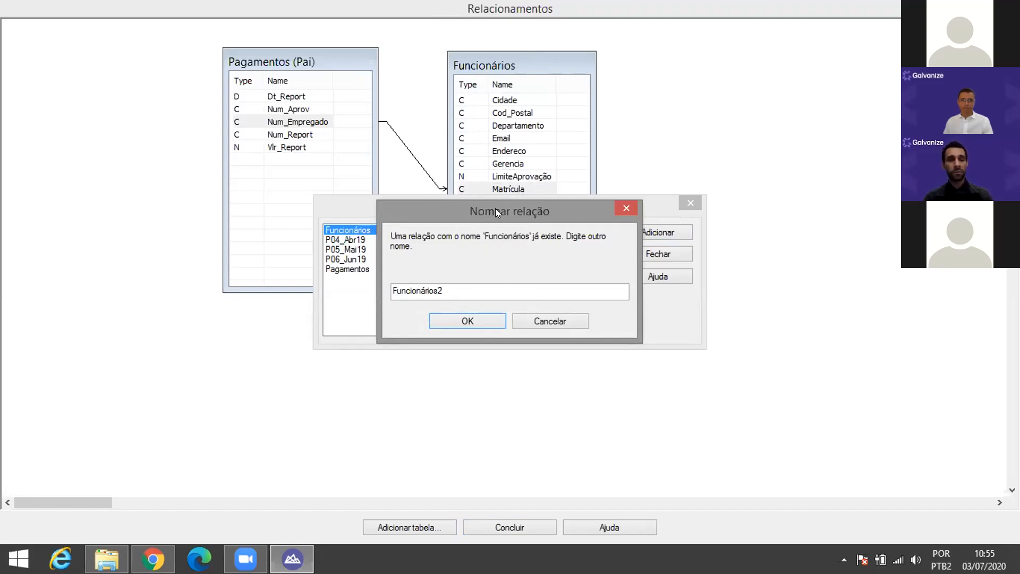
drag(464, 286, 333, 295)
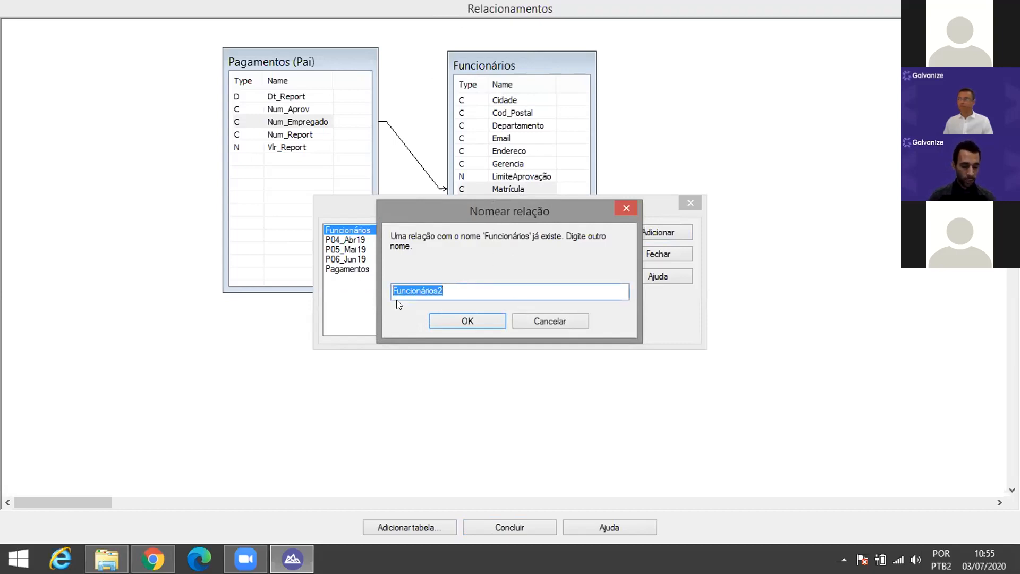
text(Aprovador)
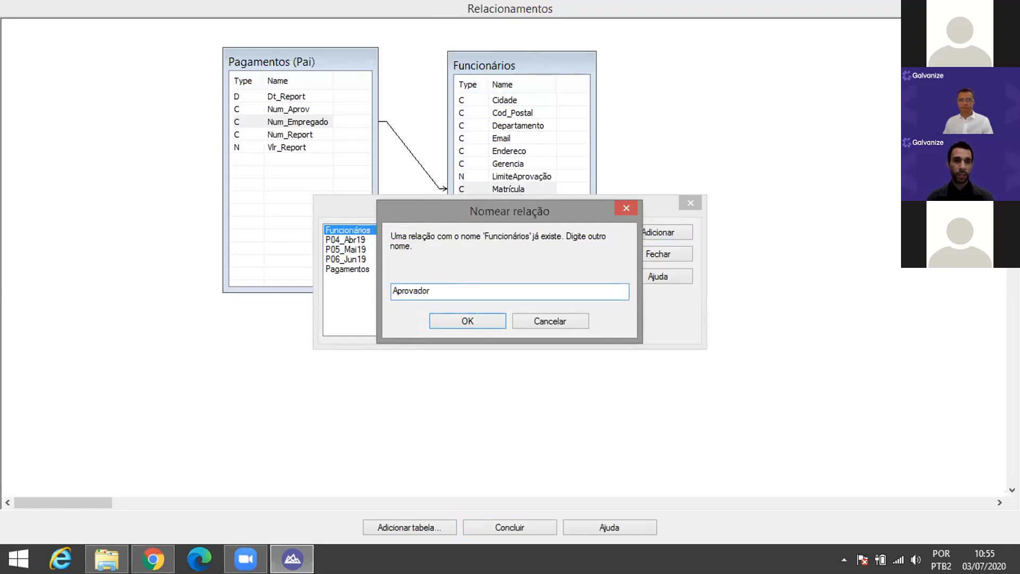
key(Return)
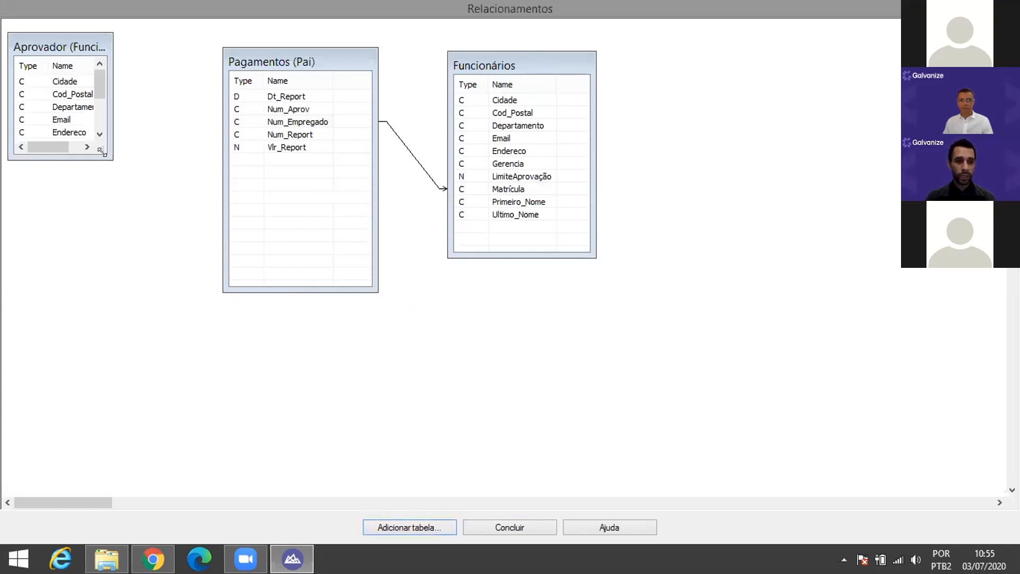
Step: Enlarge and place the Aprovador box, then link it to Pagamentos' Num_Aprov field
drag(101, 152, 136, 273)
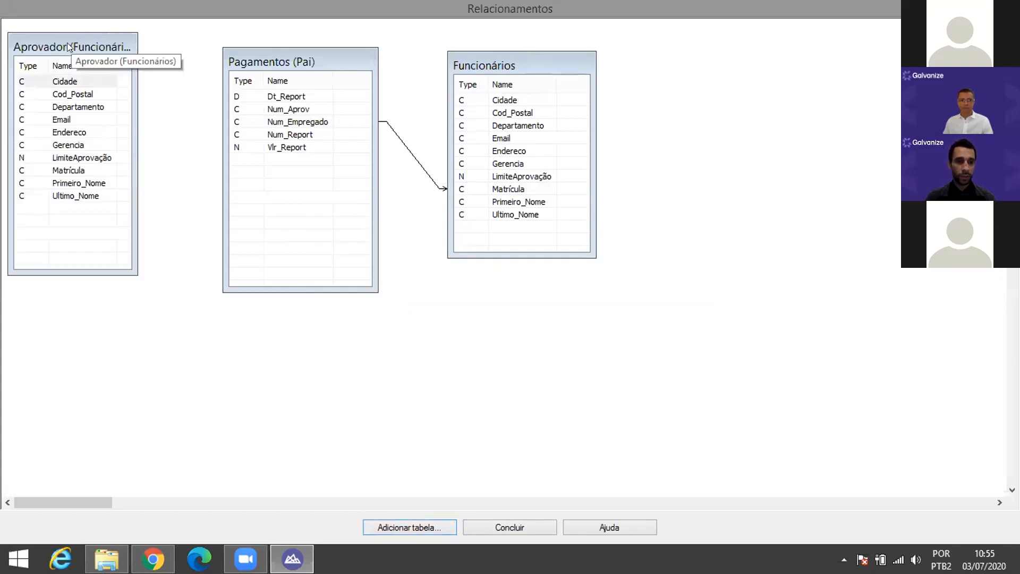
drag(69, 47, 712, 125)
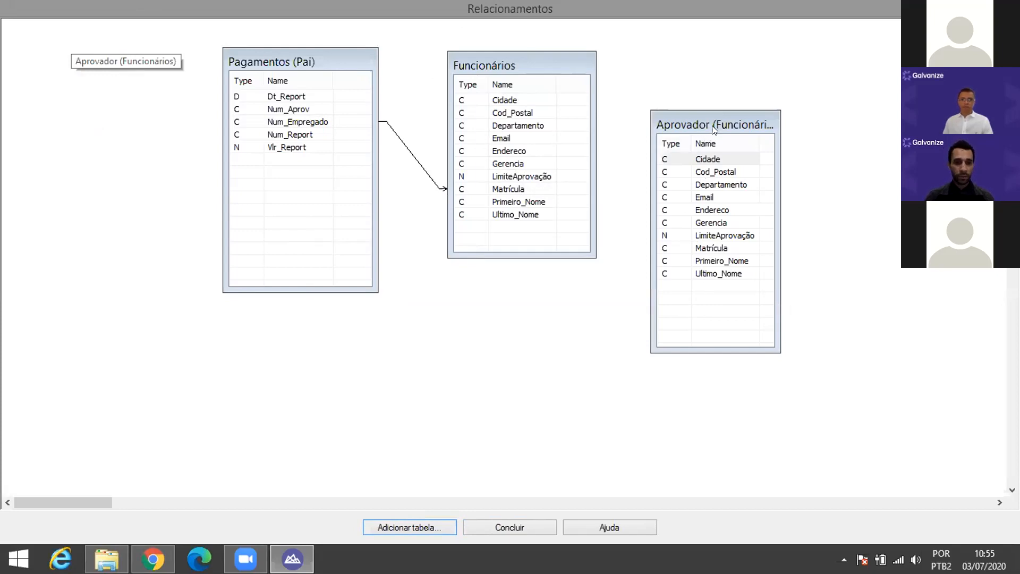
drag(703, 133, 95, 139)
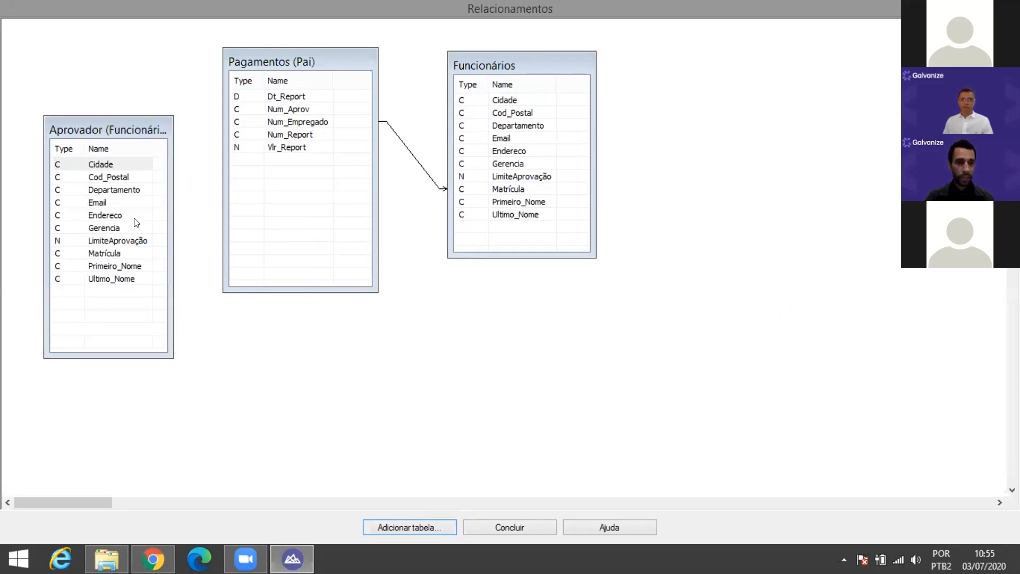
click(109, 254)
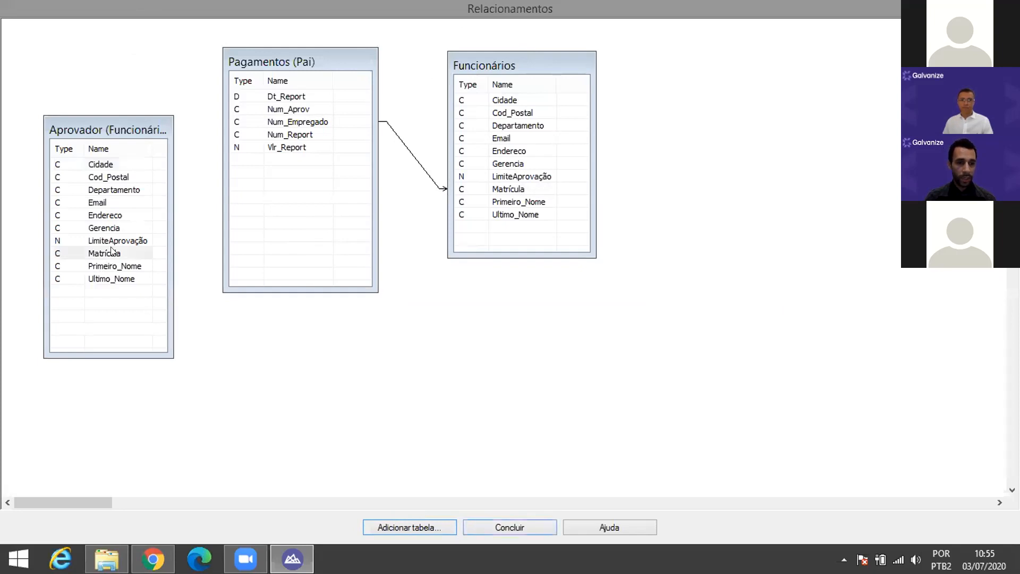
drag(158, 231, 265, 110)
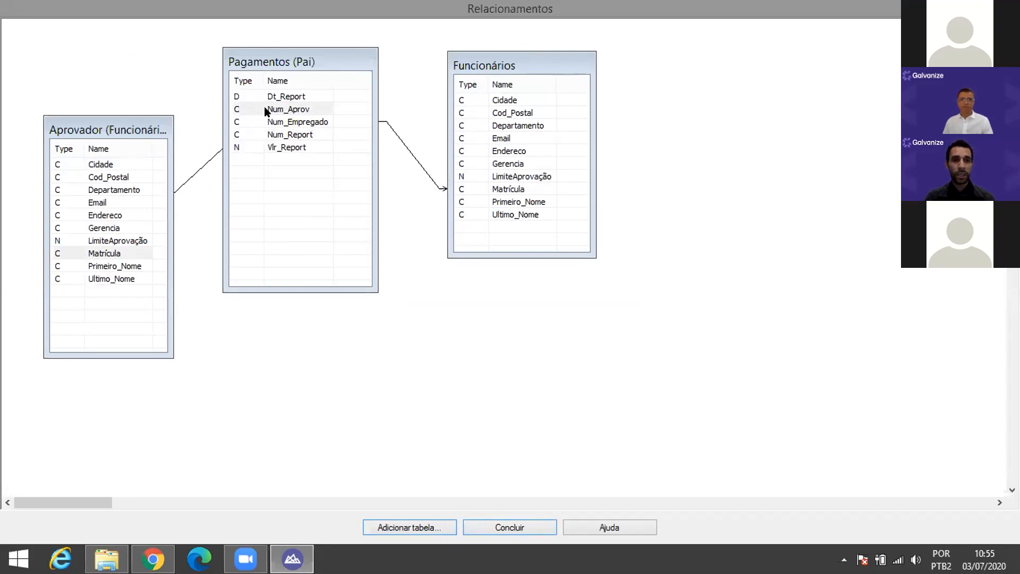
drag(265, 110, 266, 109)
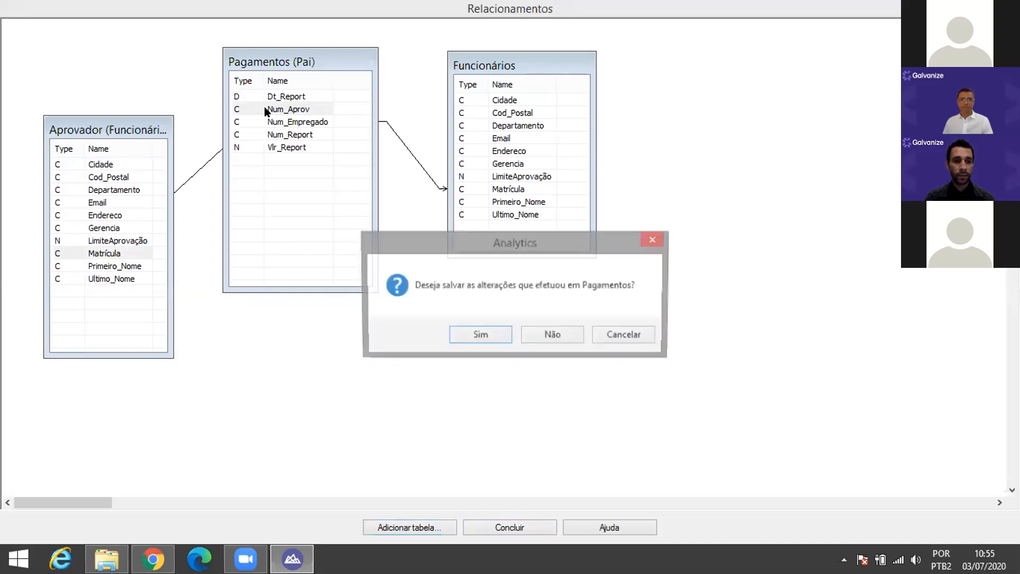
click(472, 336)
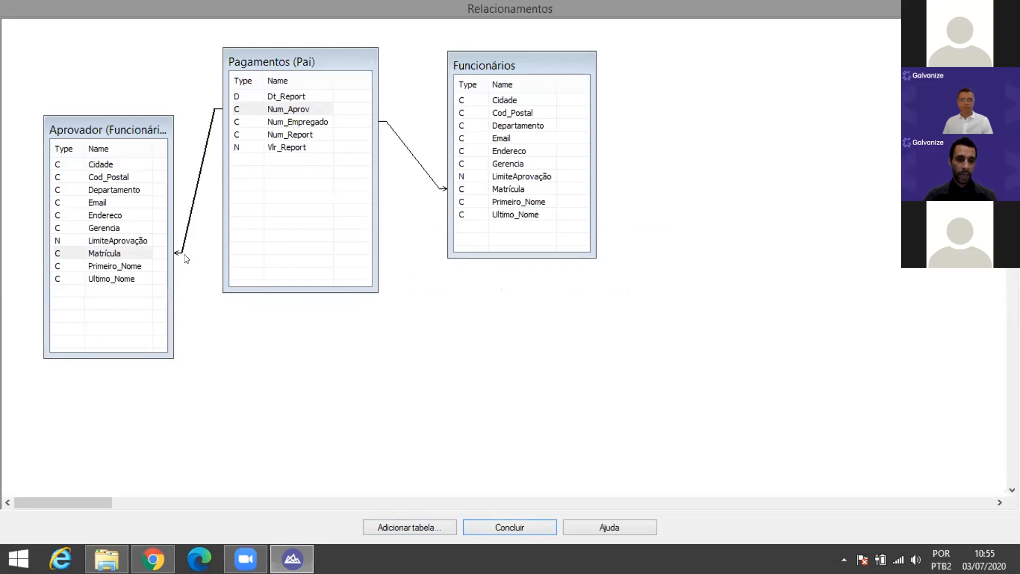
Step: Delete the wrongly directed link and redraw it from Num_Aprov to Aprovador's Matrícula
right_click(186, 222)
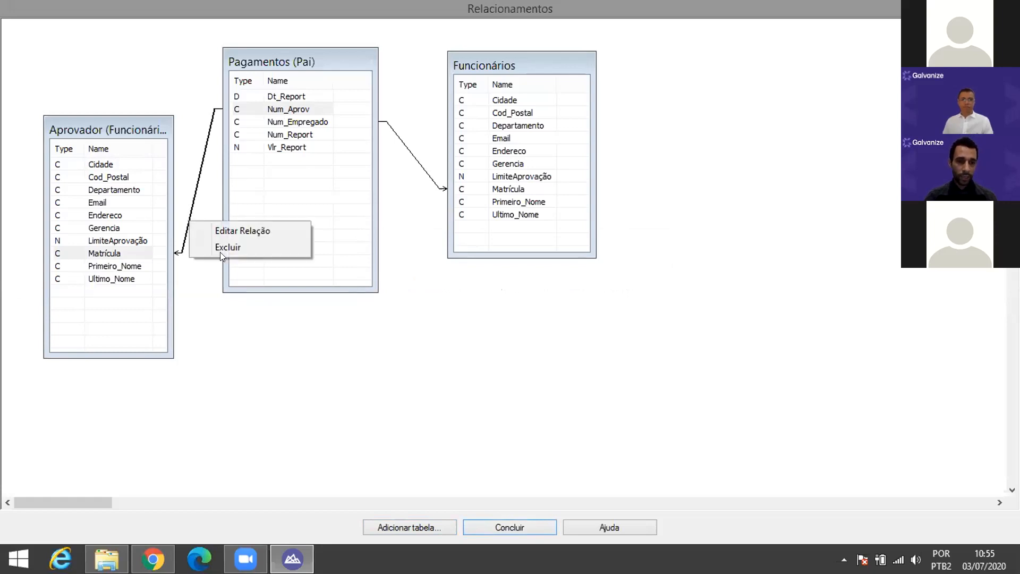
click(222, 250)
drag(287, 107, 109, 253)
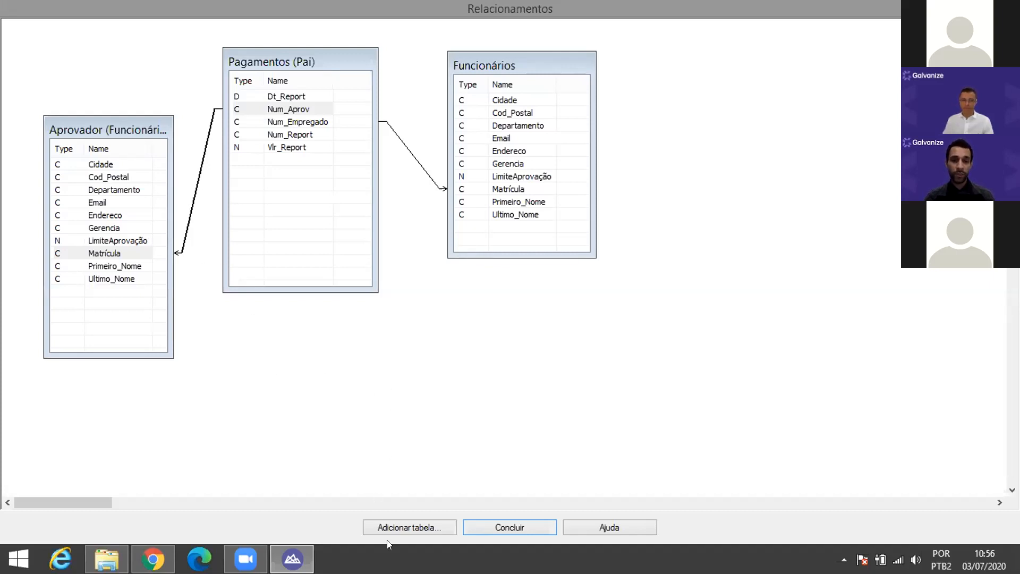
Step: Add a third Funcionários copy named Gestor to the diagram and close the table list
click(408, 528)
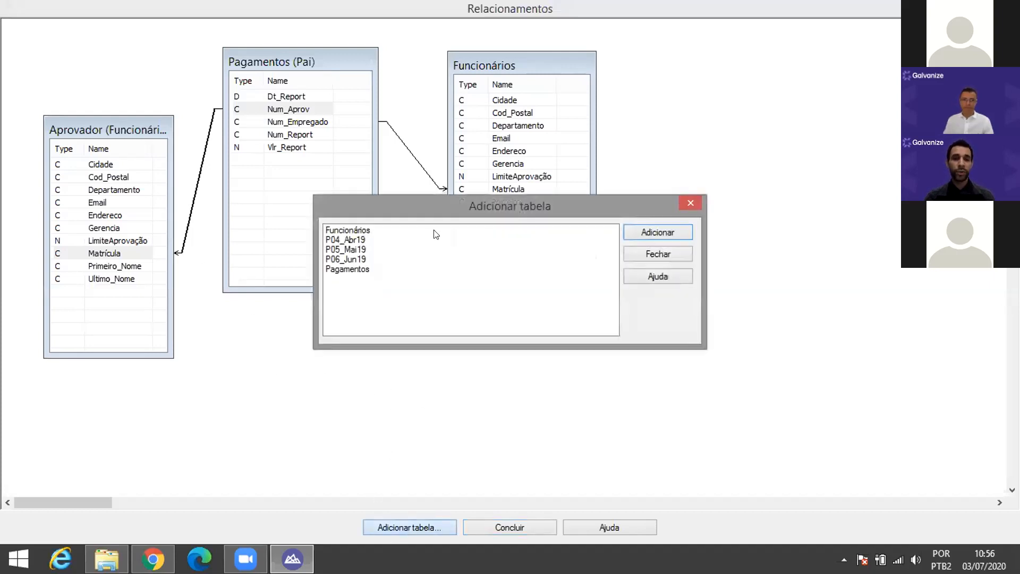
click(360, 231)
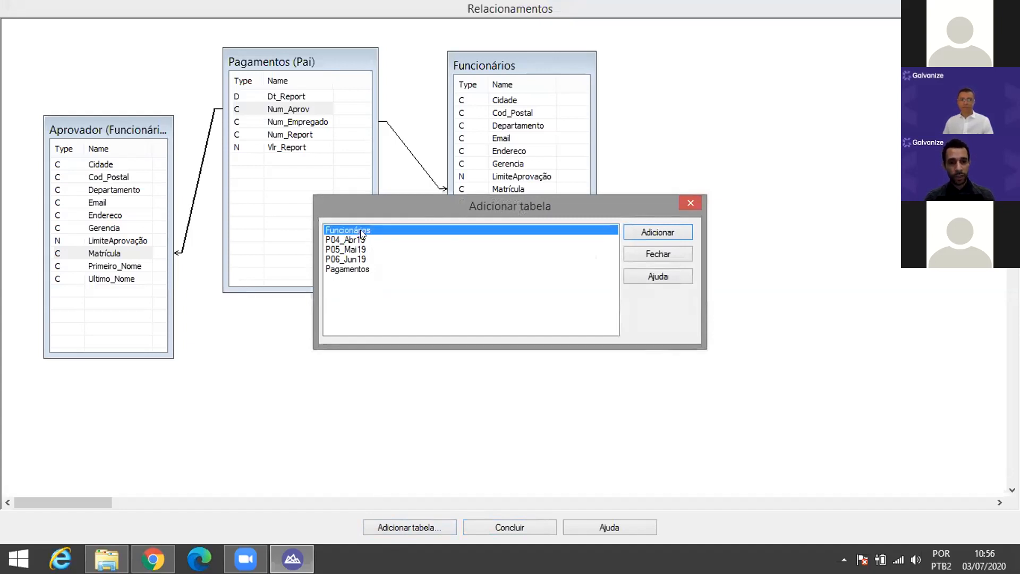
click(640, 237)
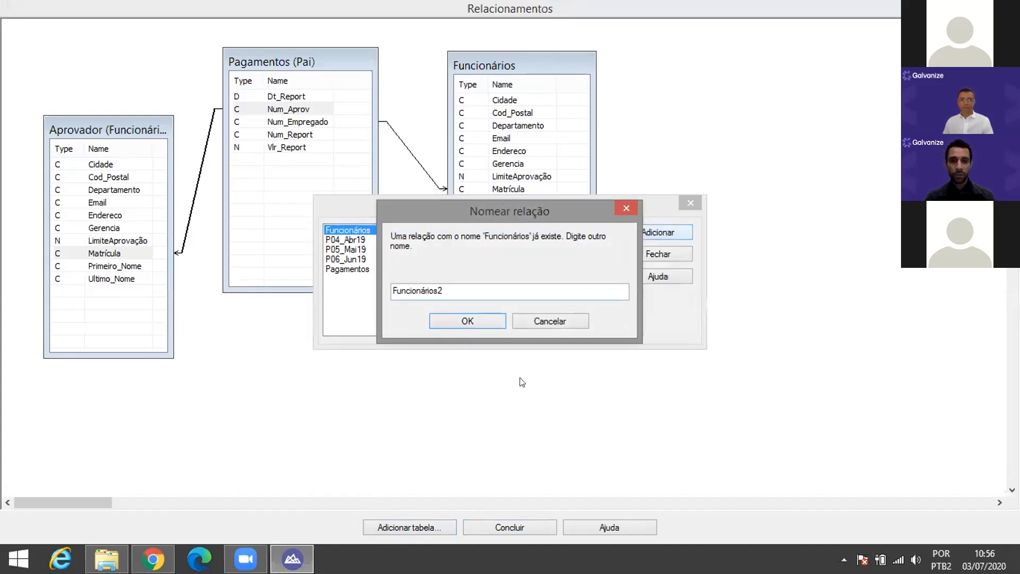
double_click(455, 290)
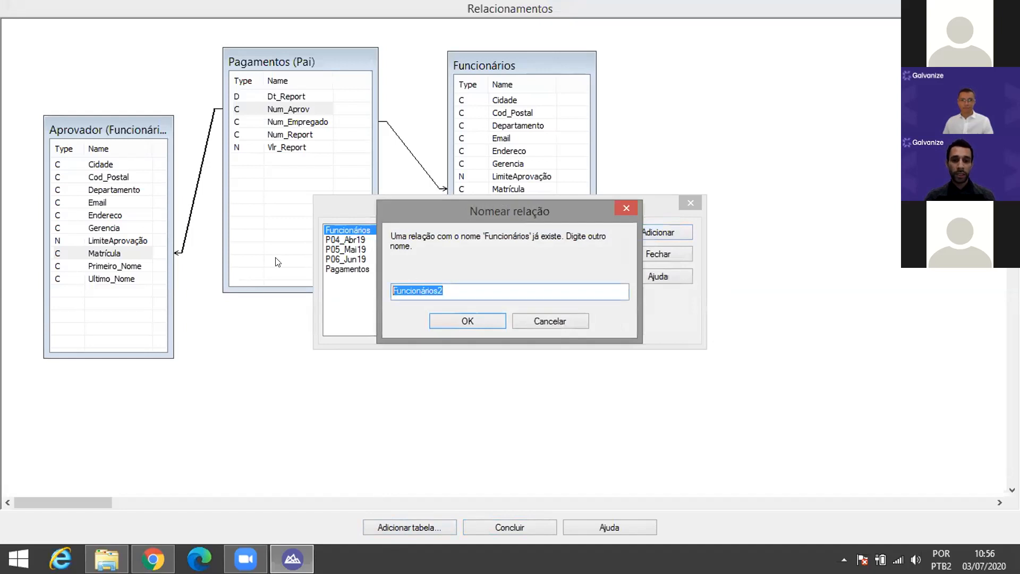
text(Gestor)
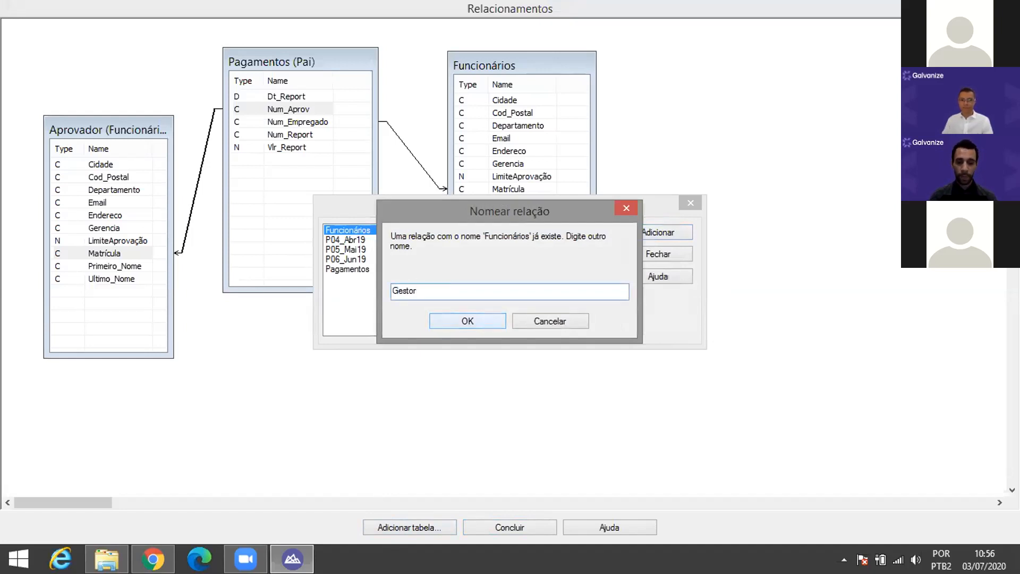
click(476, 314)
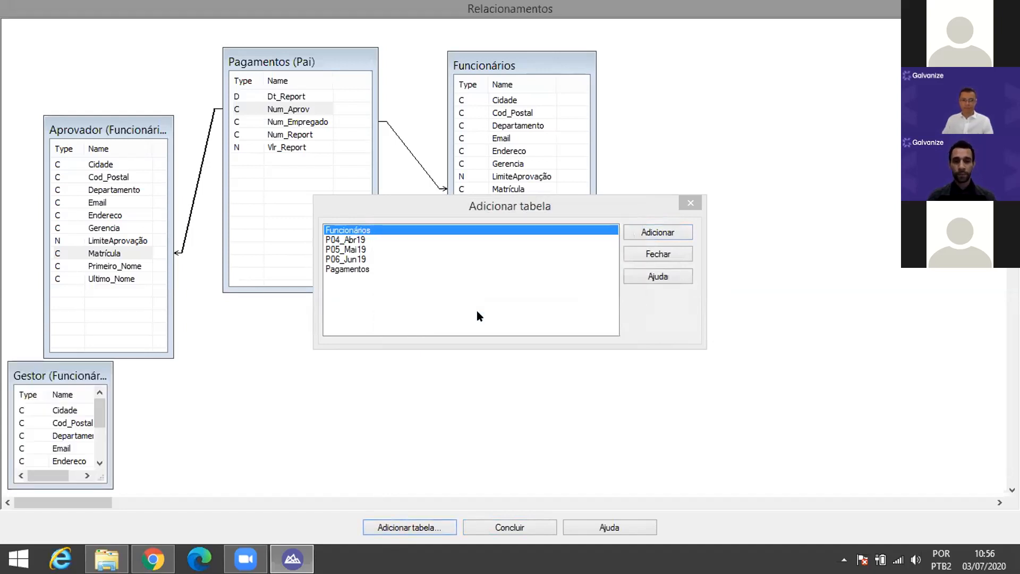
click(673, 253)
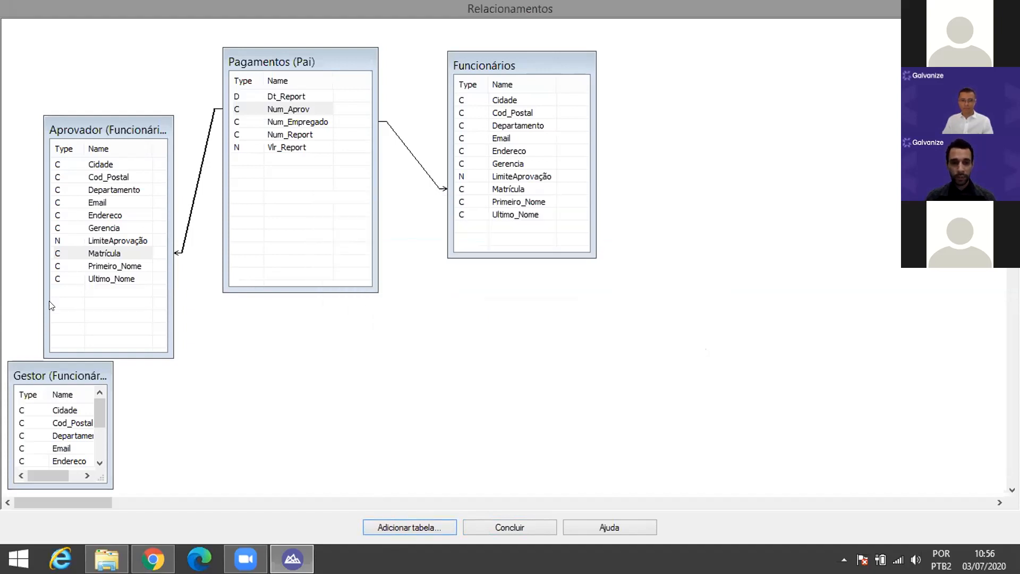
Step: Place and enlarge the Gestor box, then link Funcionários' Gerencia to Gestor's Matrícula
drag(76, 380, 738, 140)
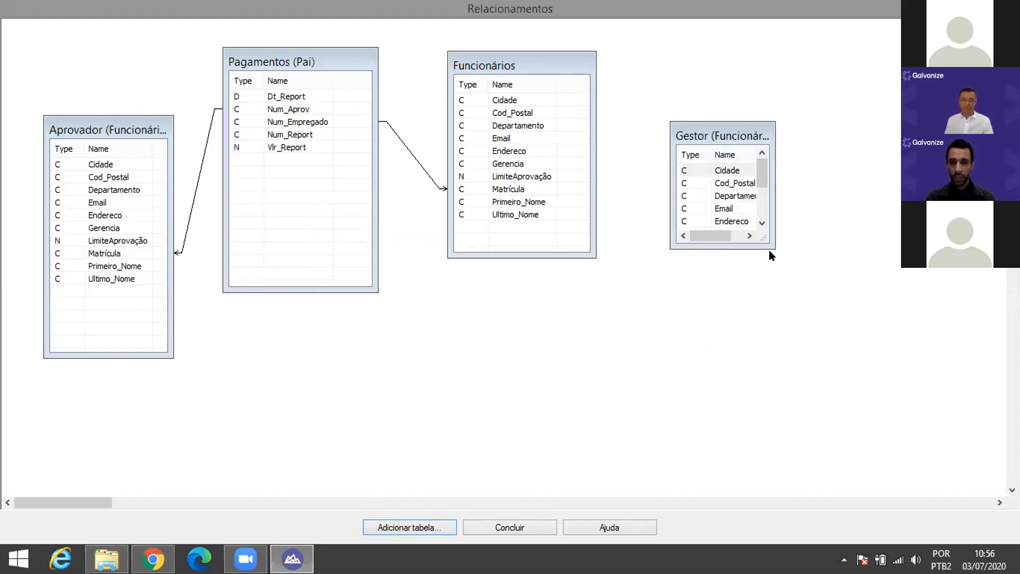
drag(770, 244, 824, 351)
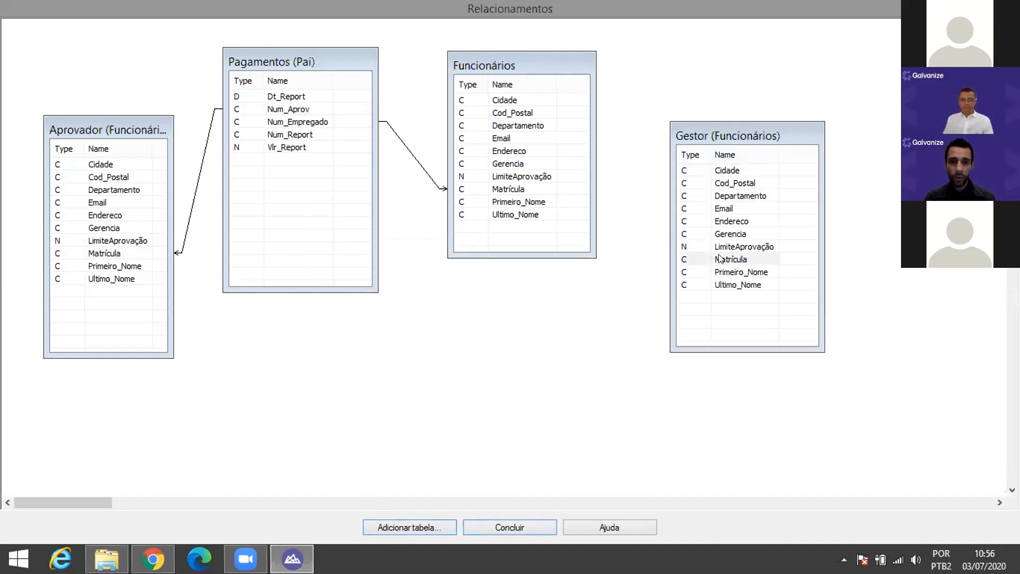
drag(720, 259, 578, 246)
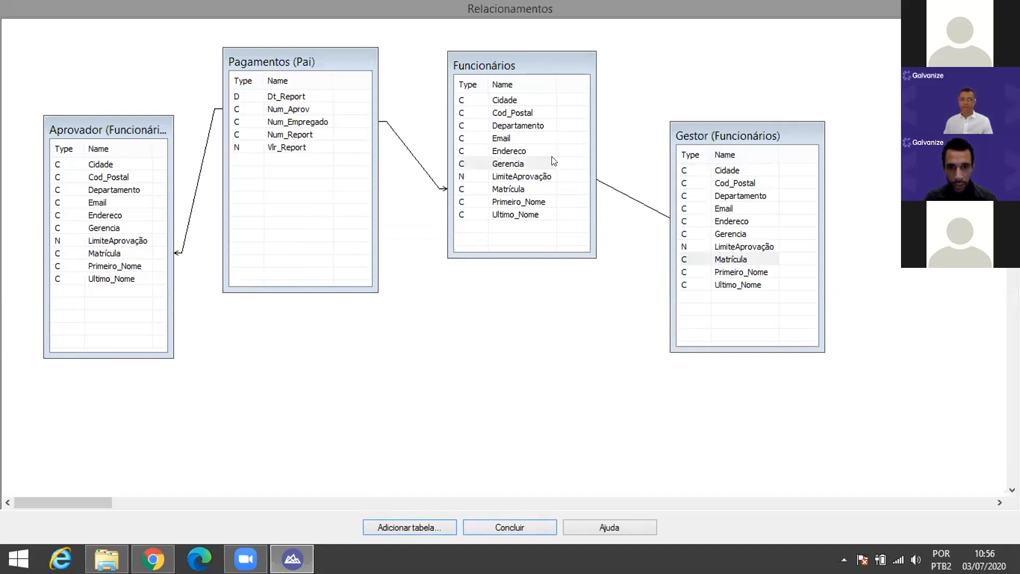
drag(531, 160, 532, 161)
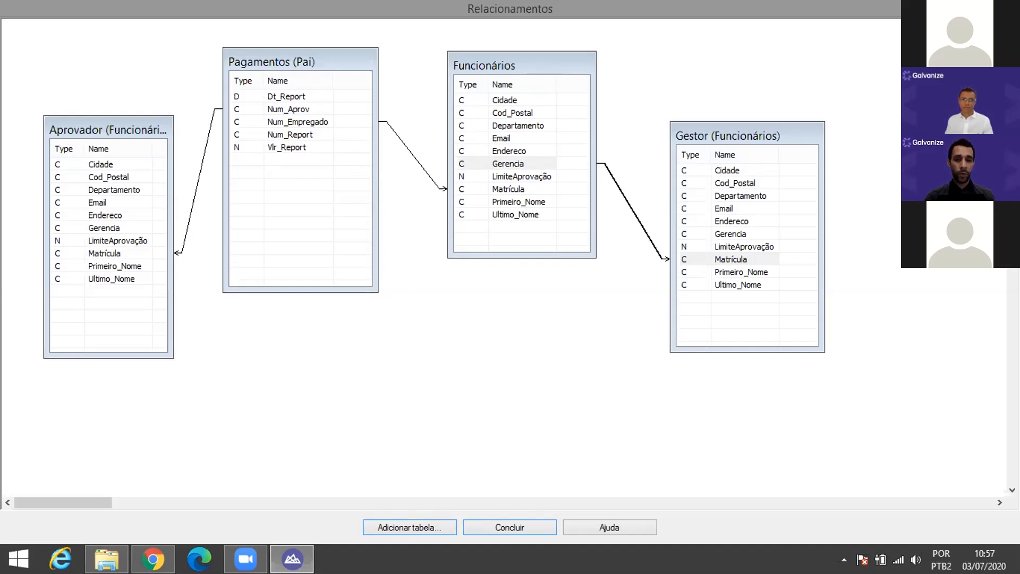
Step: Finish the table relations, return to Pagamentos and choose Gestor as the source table for new columns
click(504, 527)
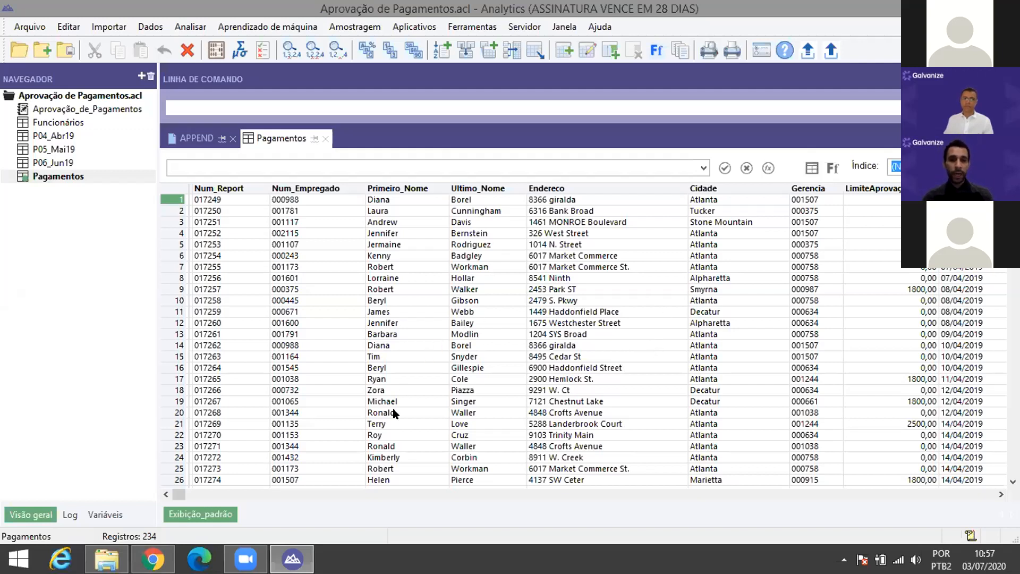
drag(181, 493, 959, 495)
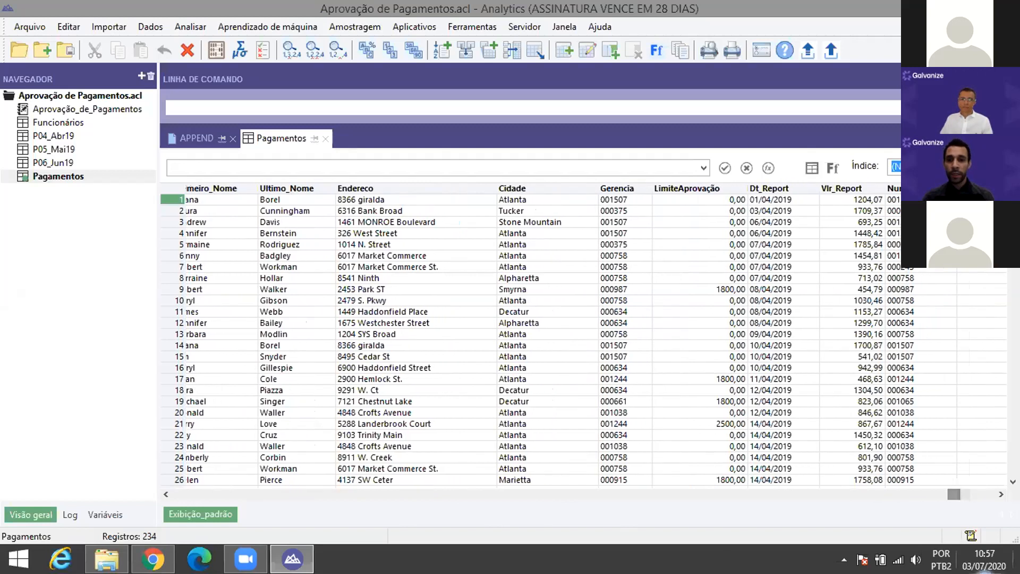
click(636, 189)
right_click(694, 191)
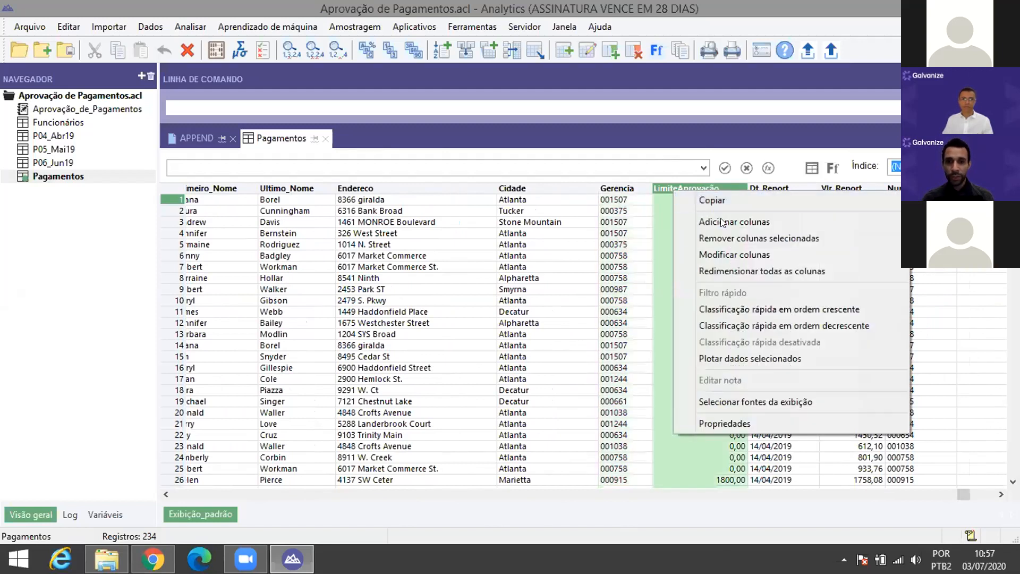
click(720, 220)
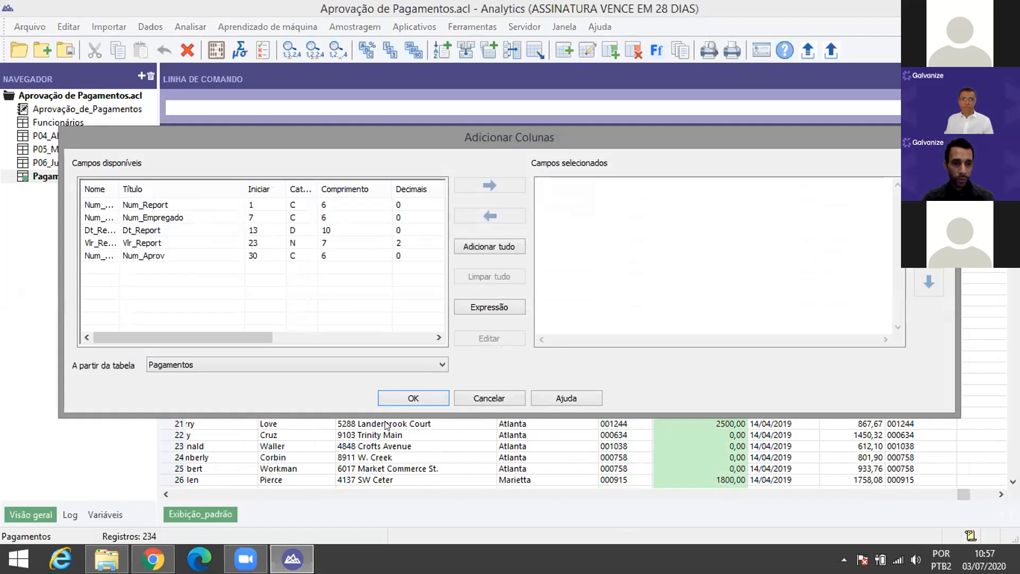
click(282, 360)
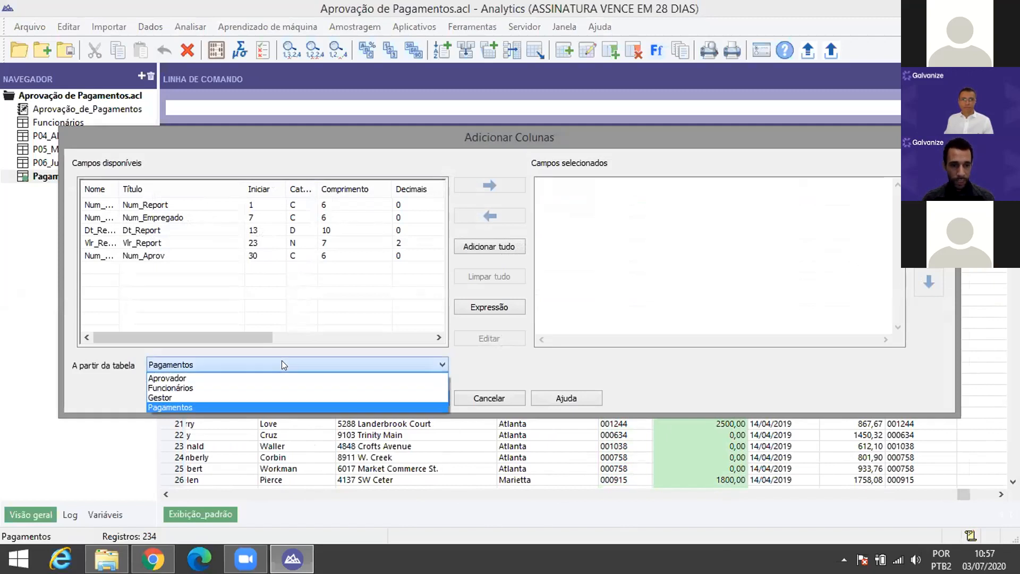
click(197, 396)
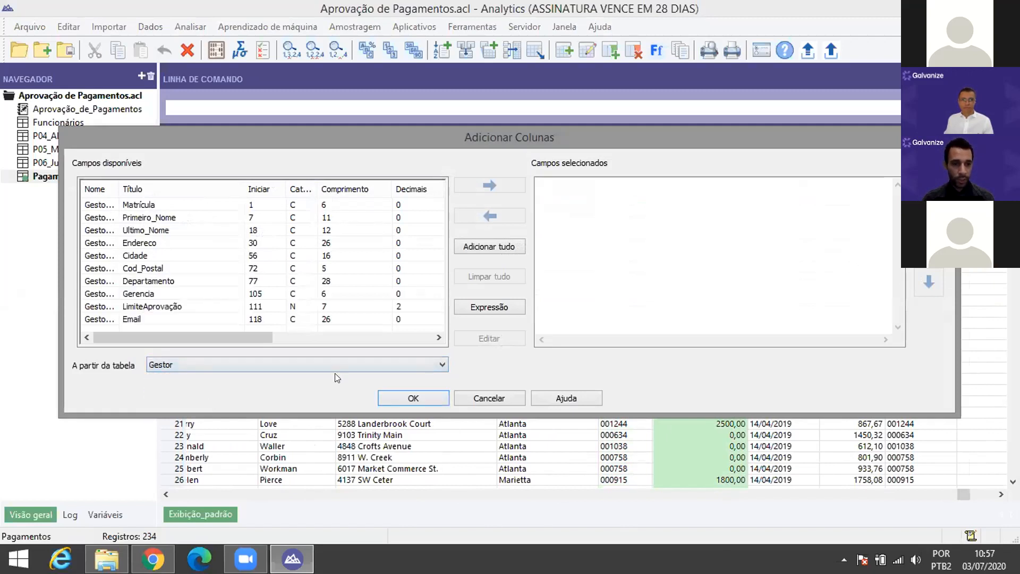
Step: Add Gestor's Primeiro_Nome, Ultimo_Nome and Email as columns in the Pagamentos view
double_click(154, 218)
double_click(150, 231)
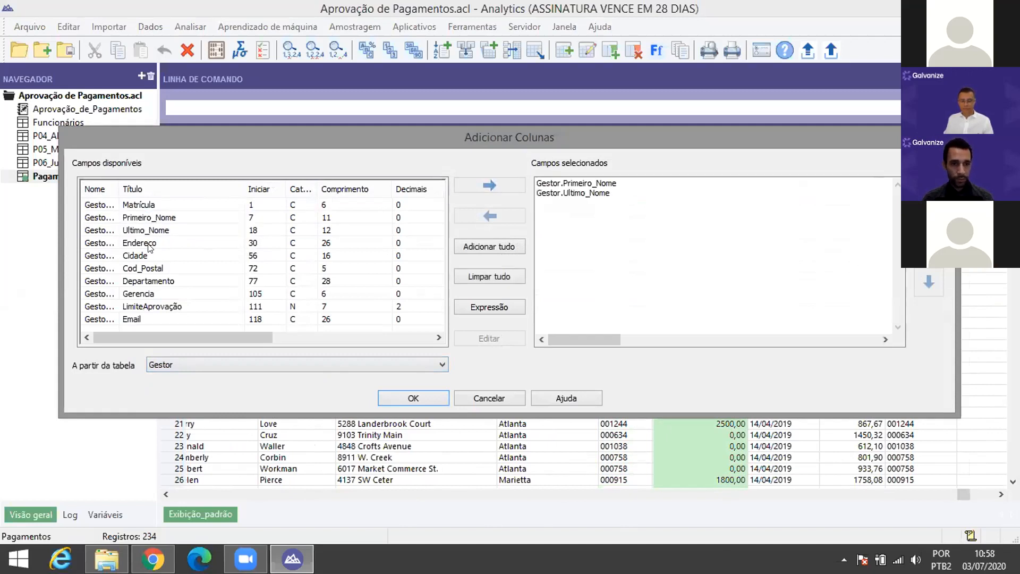
click(140, 321)
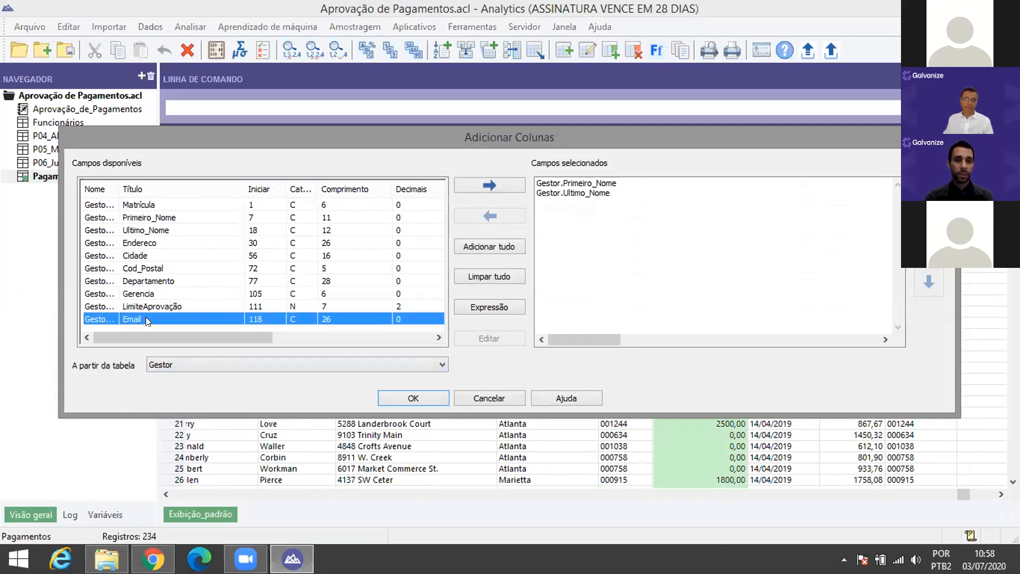
double_click(145, 318)
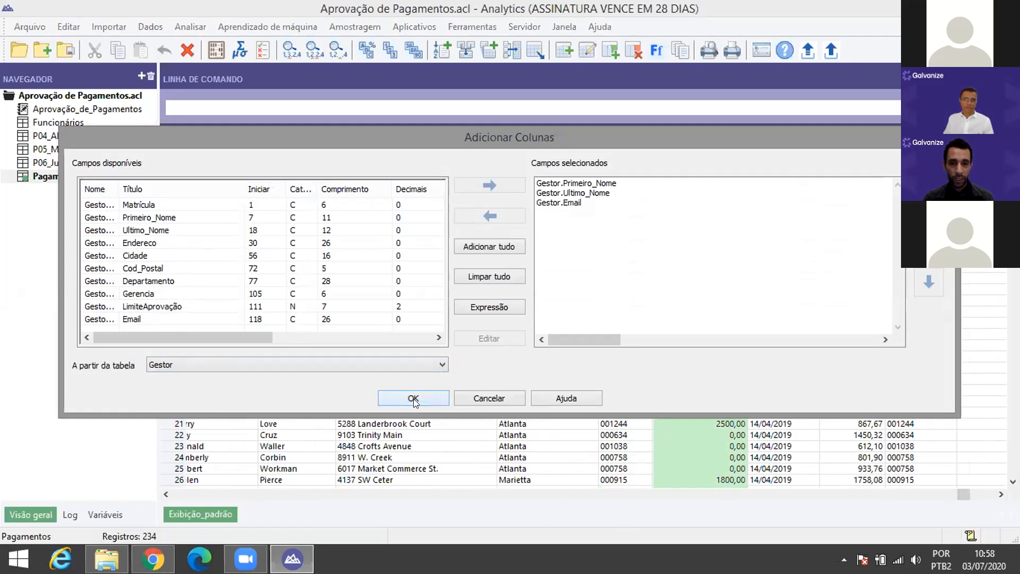
click(418, 397)
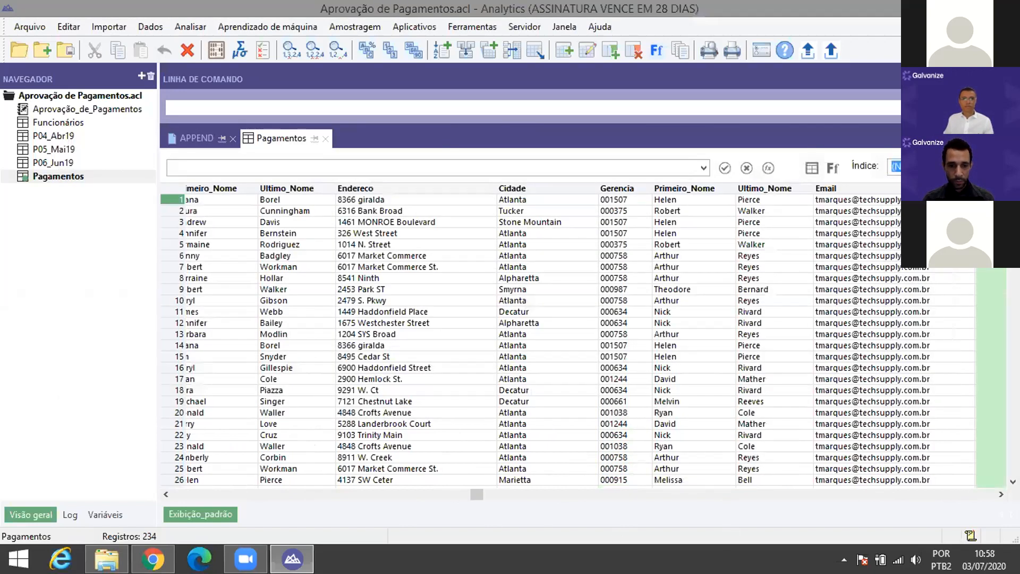
drag(477, 494, 988, 495)
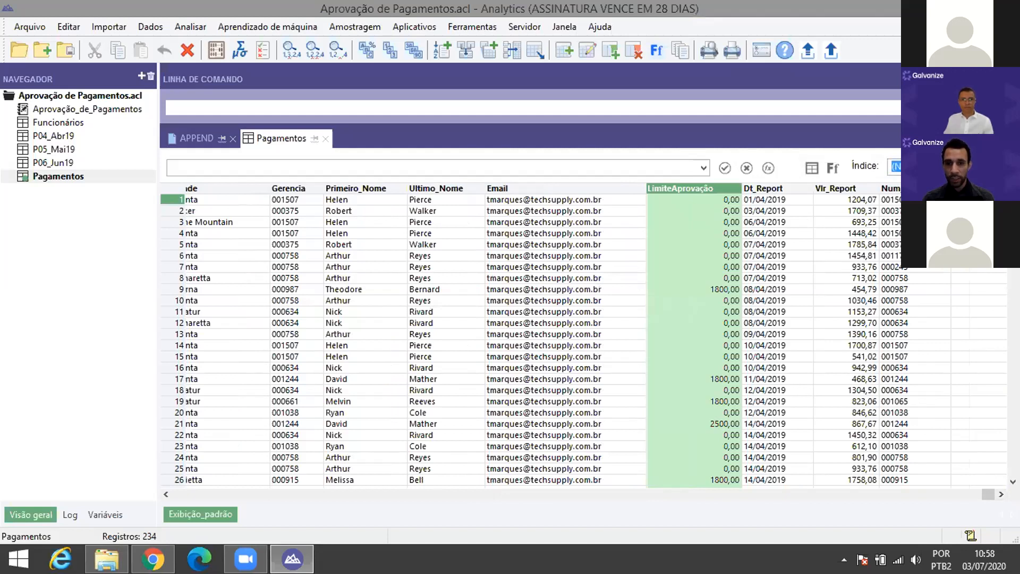
scroll(850, 372, down, 20)
drag(1013, 470, 1014, 212)
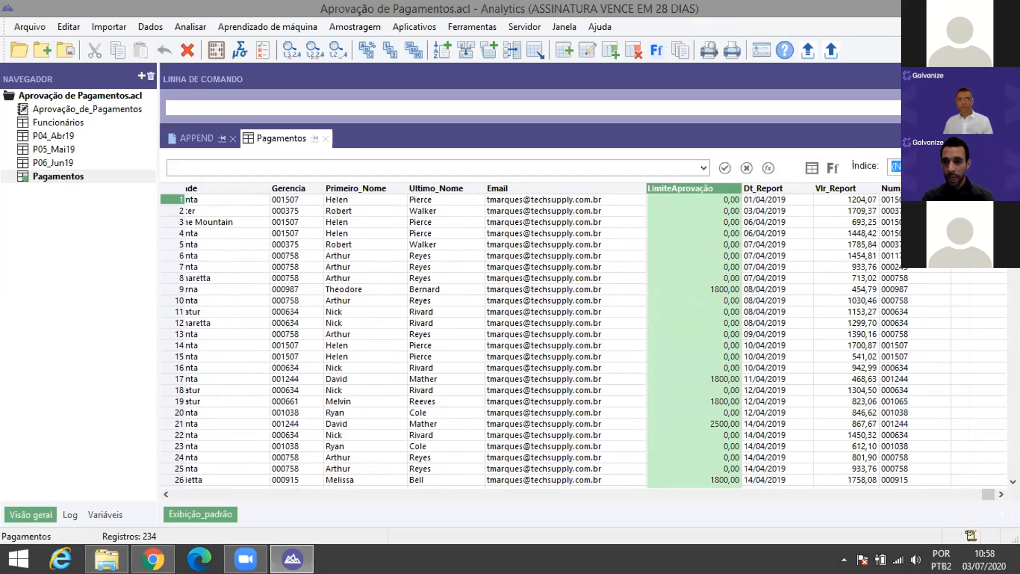
Step: Add the Aprovador table's LimiteAprovação column to the view, shown beside Num_Aprov and Vlr_Report
right_click(786, 189)
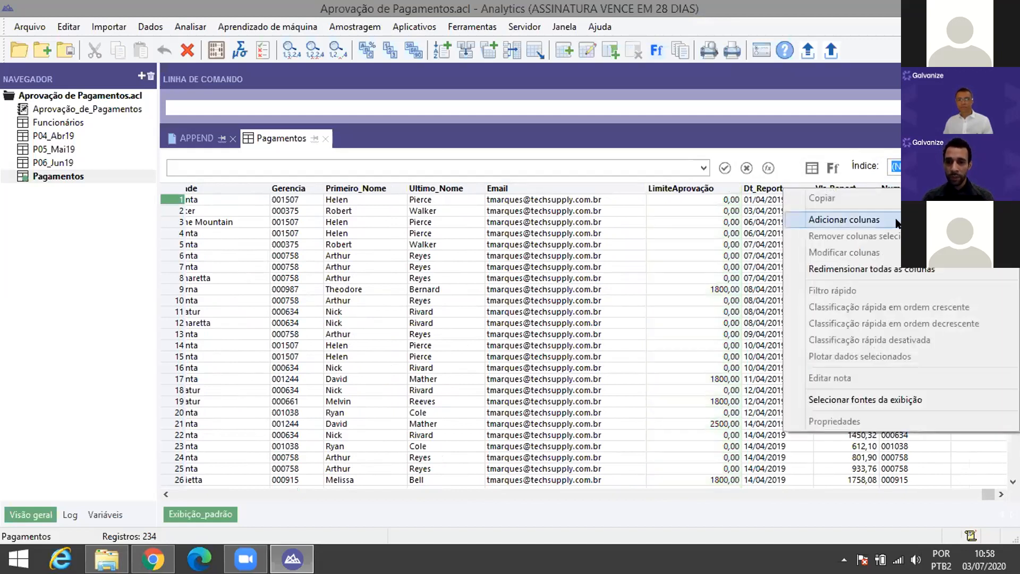
click(897, 223)
click(267, 366)
click(240, 376)
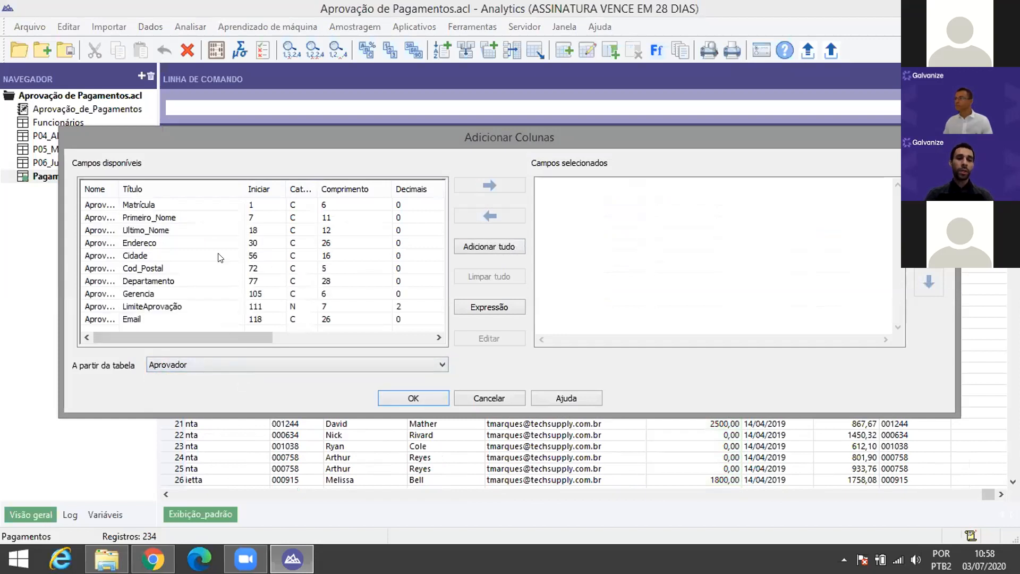
double_click(173, 306)
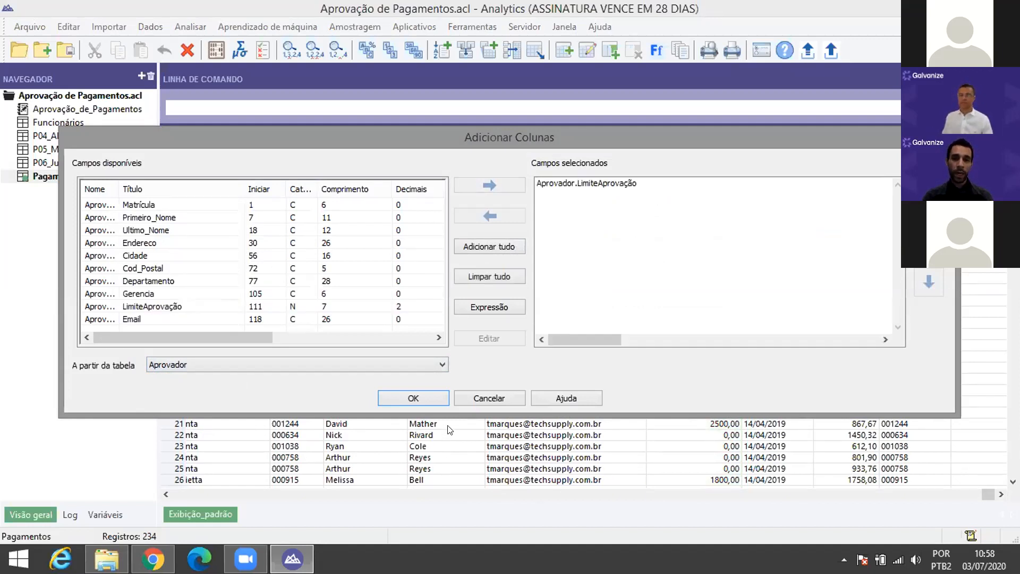
click(425, 399)
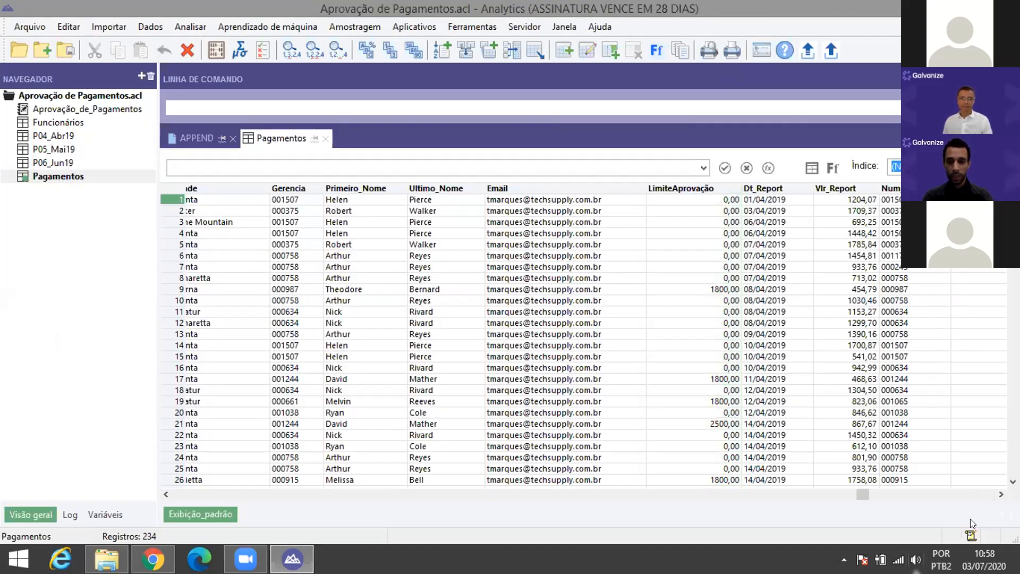
drag(861, 492, 914, 495)
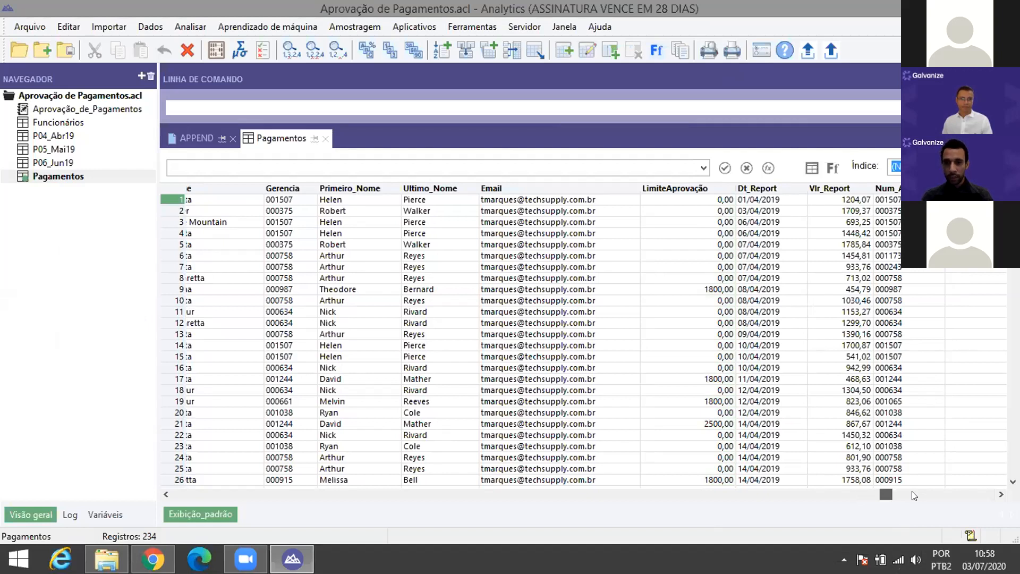
click(914, 495)
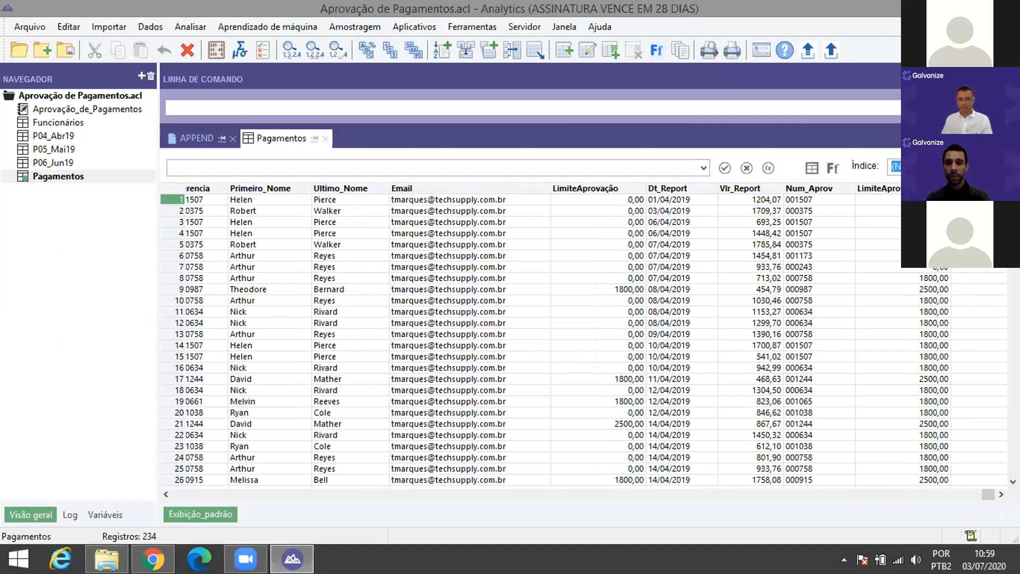
click(749, 187)
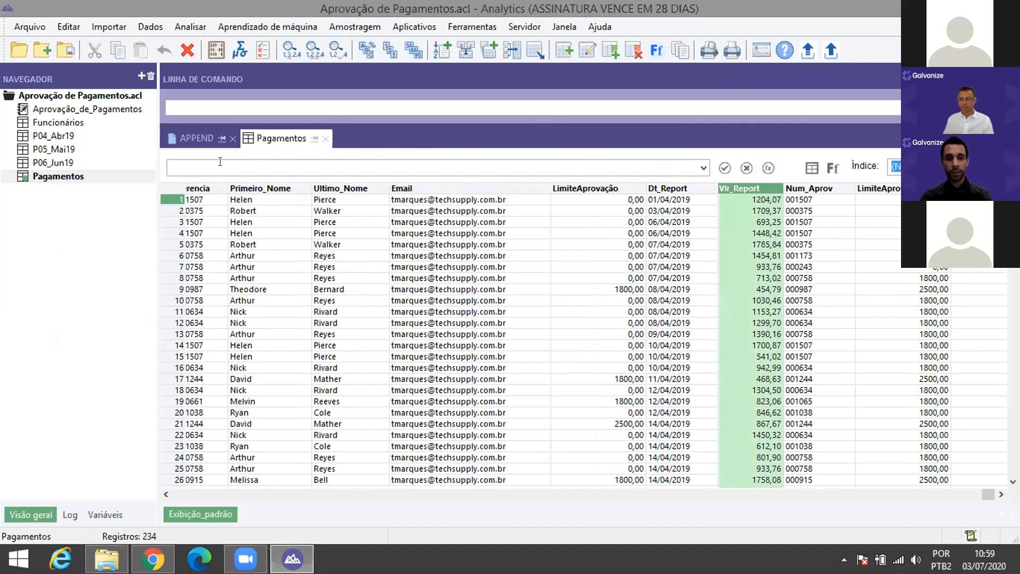
Step: Start the display filter expression with 'Vlr_Report >'
click(768, 168)
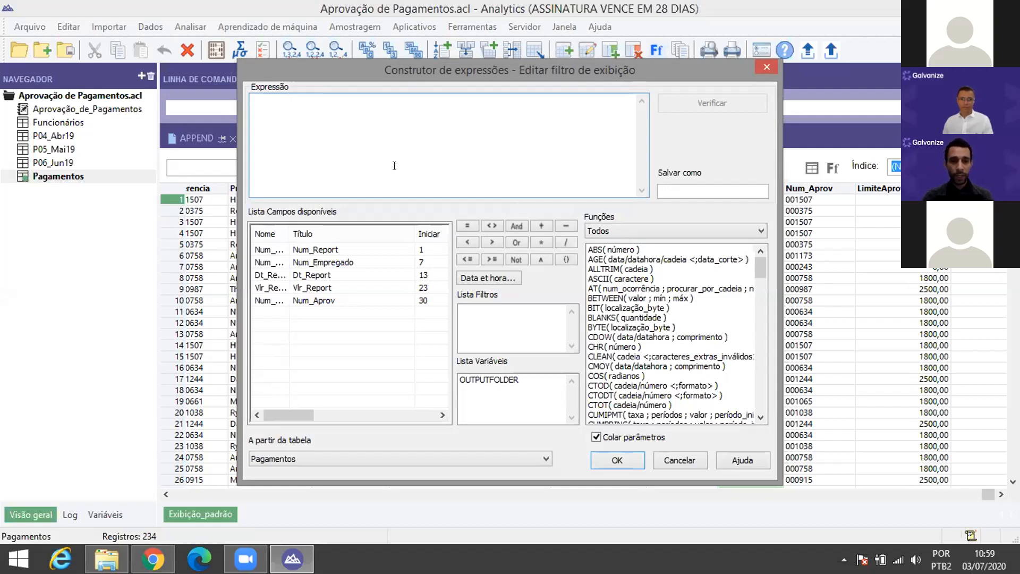
drag(521, 67, 496, 64)
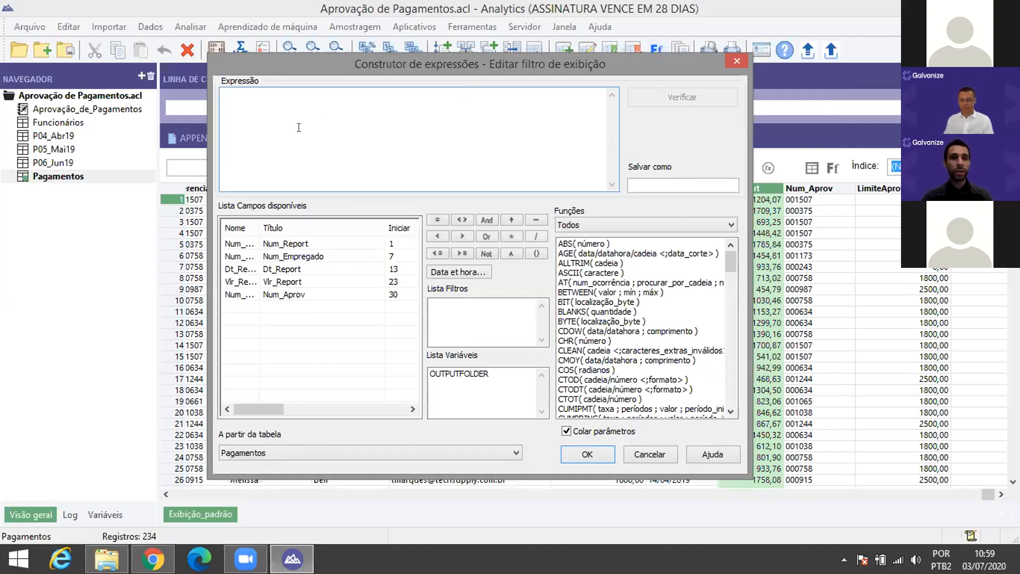
double_click(292, 283)
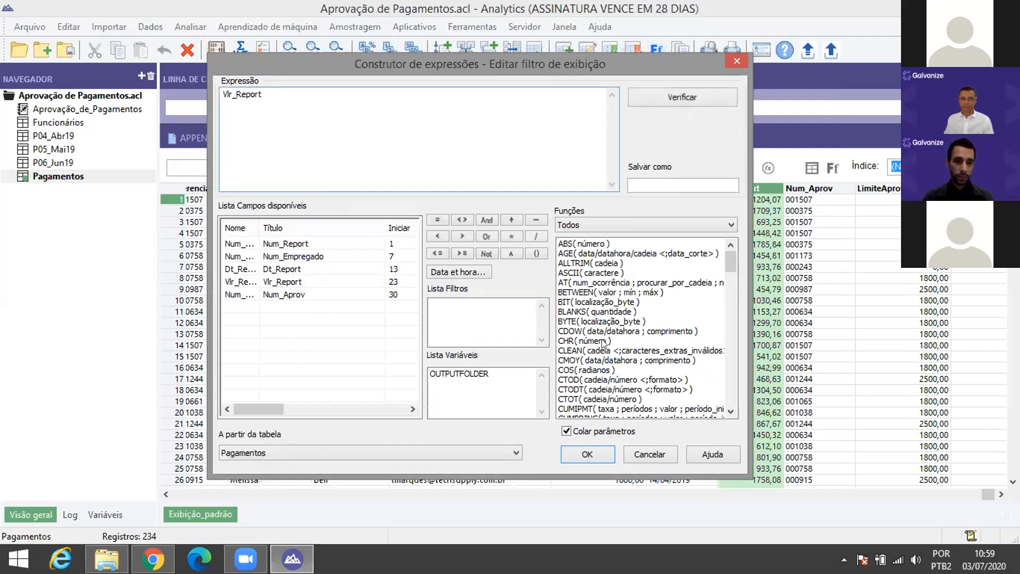
click(461, 234)
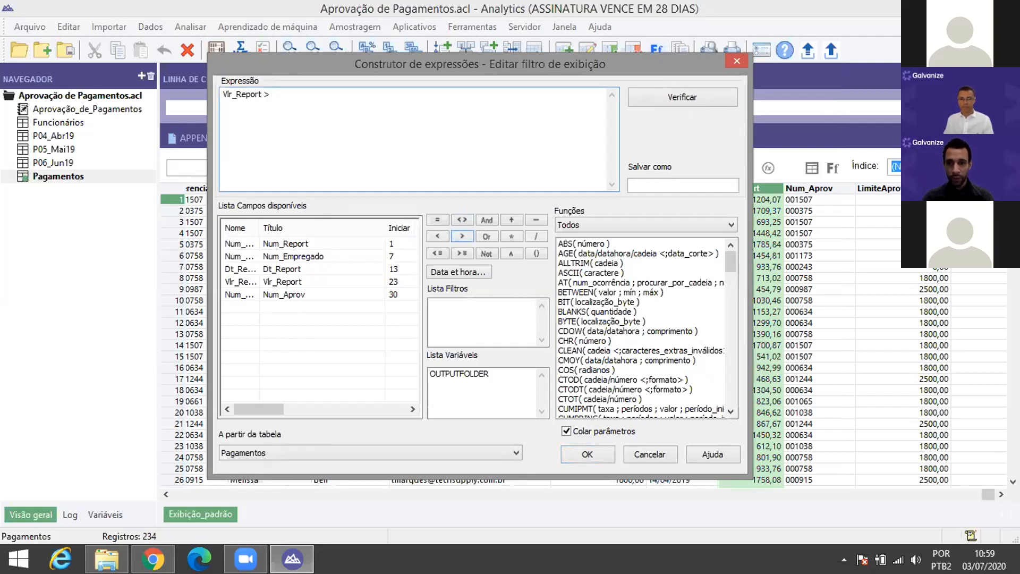
Step: Complete the filter with Aprovador.LimiteAprovação and apply it to the Pagamentos view
click(365, 454)
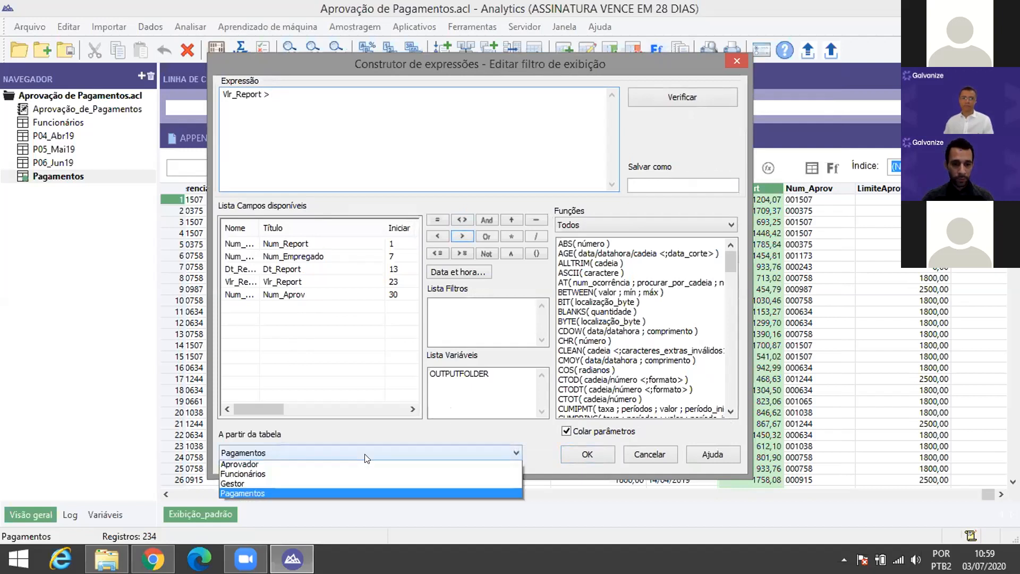
click(305, 447)
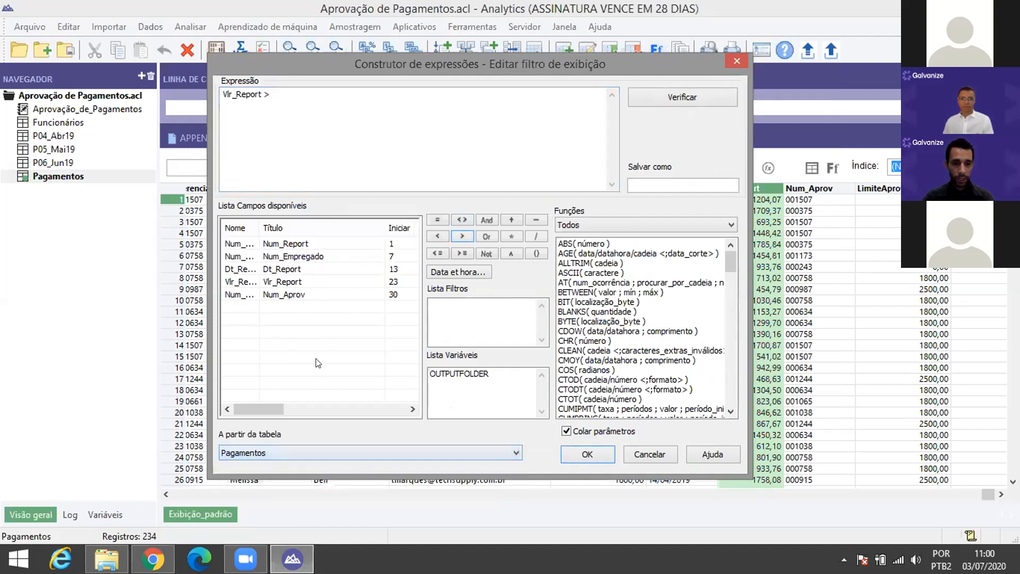
click(270, 450)
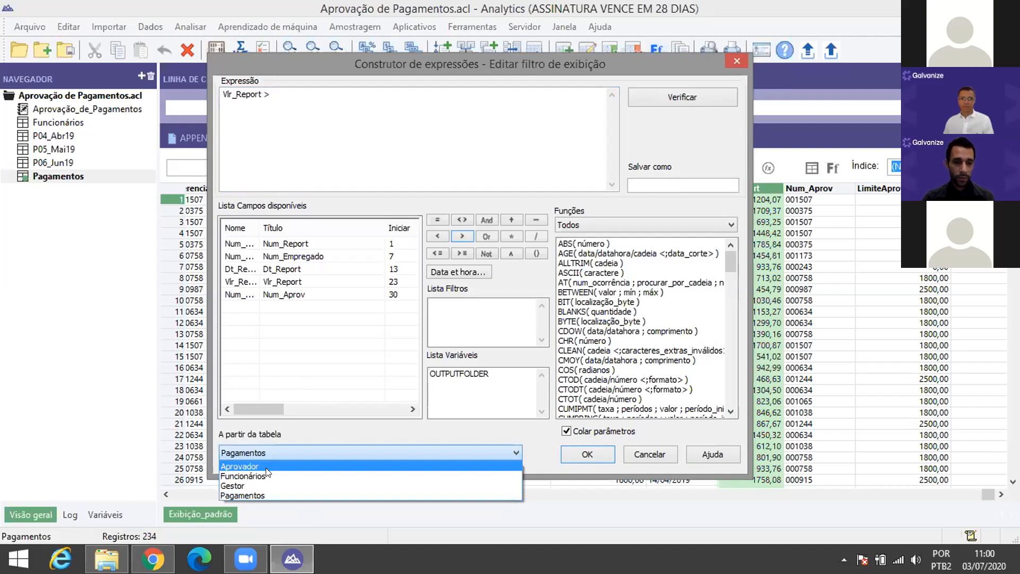
click(265, 467)
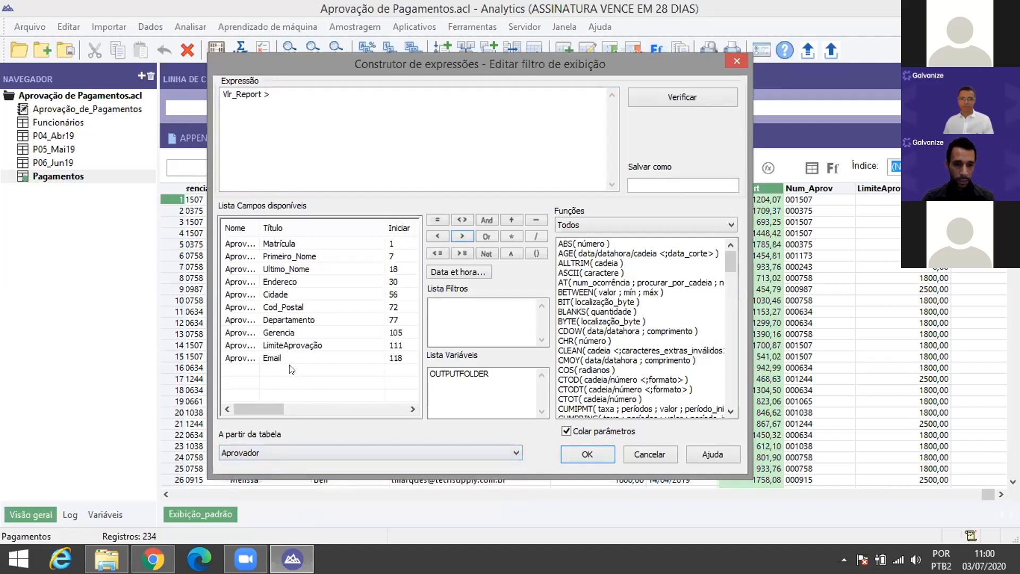
click(300, 346)
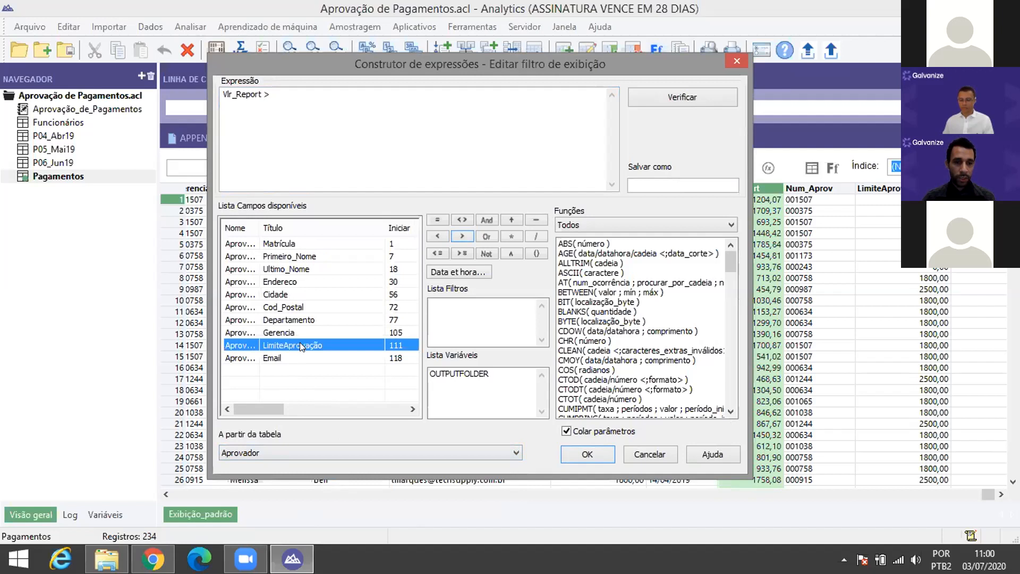
double_click(300, 344)
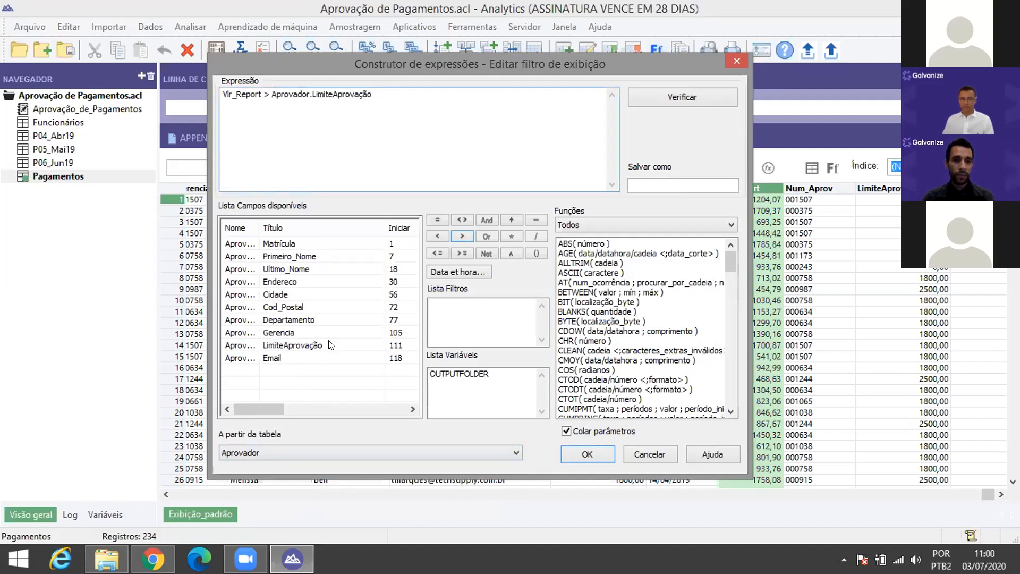
drag(390, 91, 222, 94)
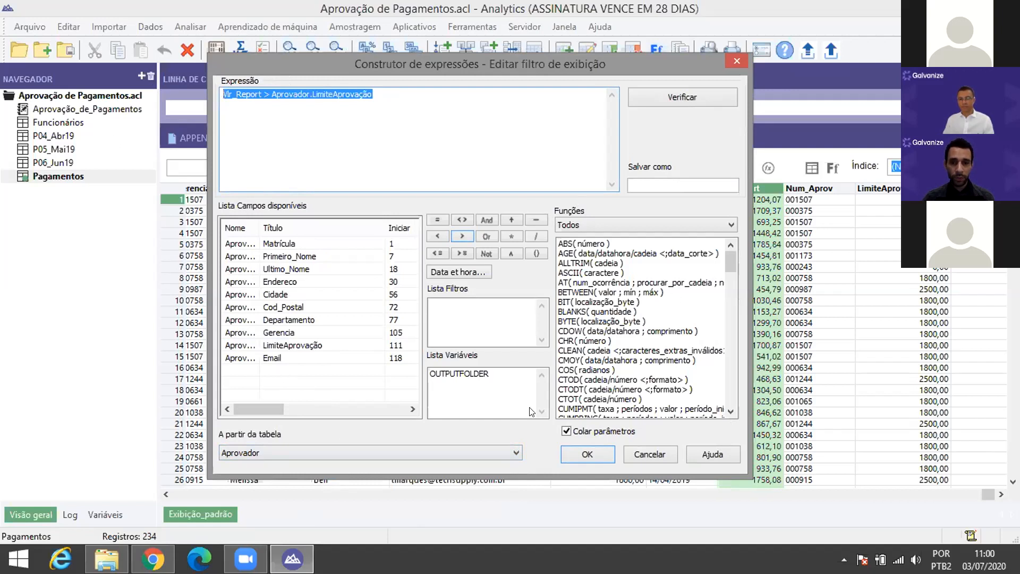
click(592, 451)
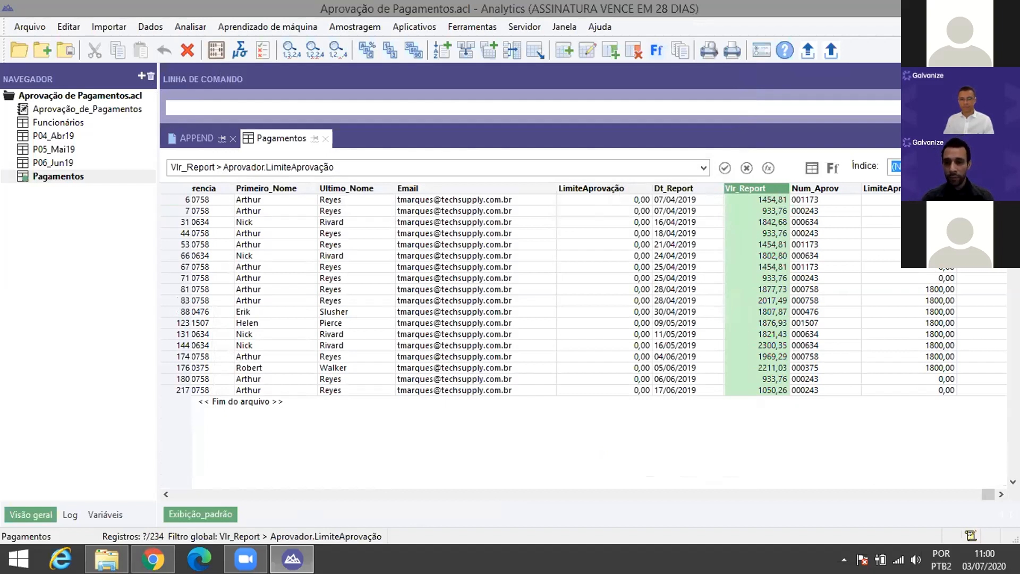
drag(893, 200, 899, 215)
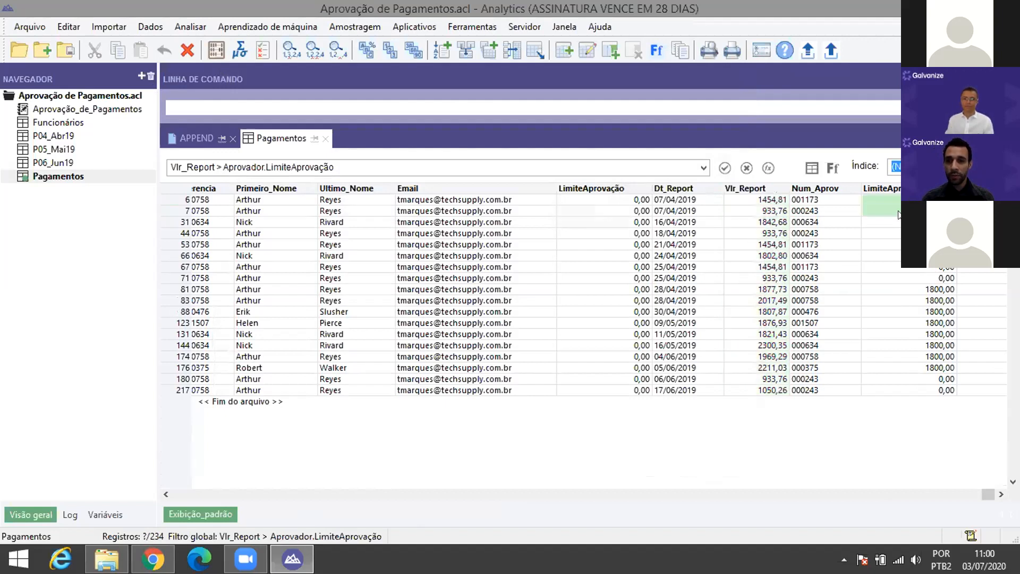
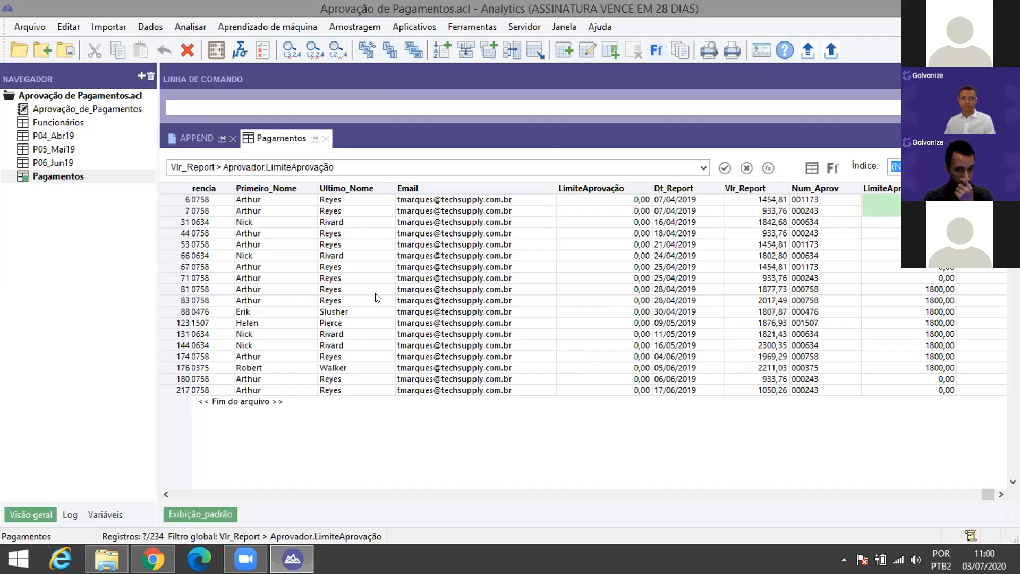
Step: Stop the script recorder and save the recorded steps as the script Analise_Pagamento
click(469, 25)
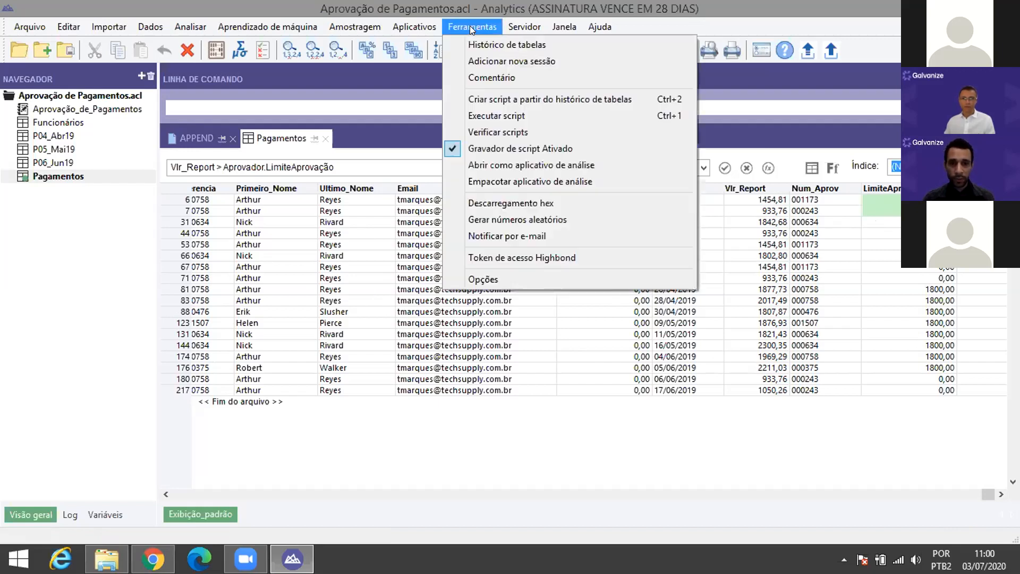
click(472, 148)
double_click(448, 296)
text(Analise)
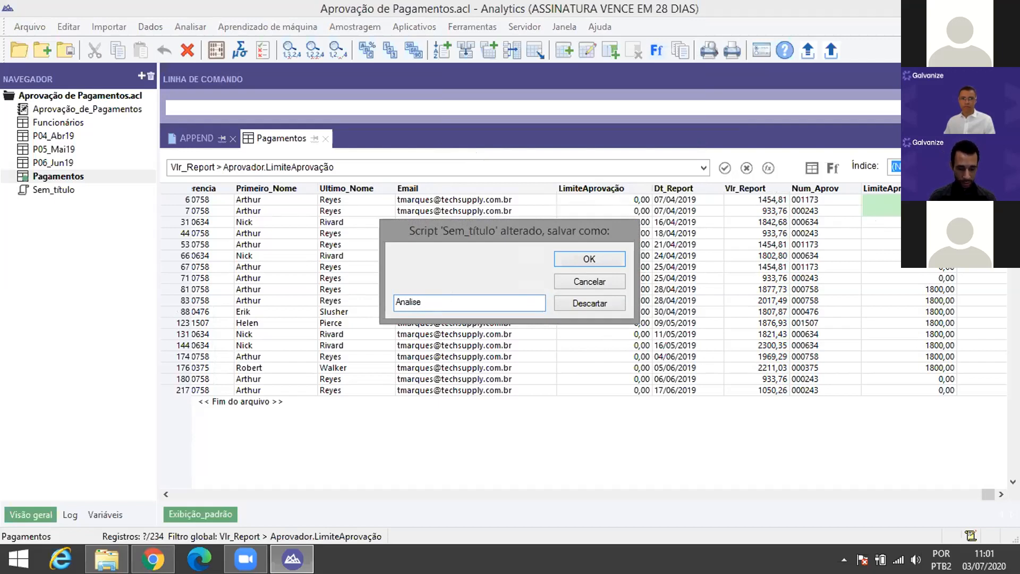
text(_Pagamento)
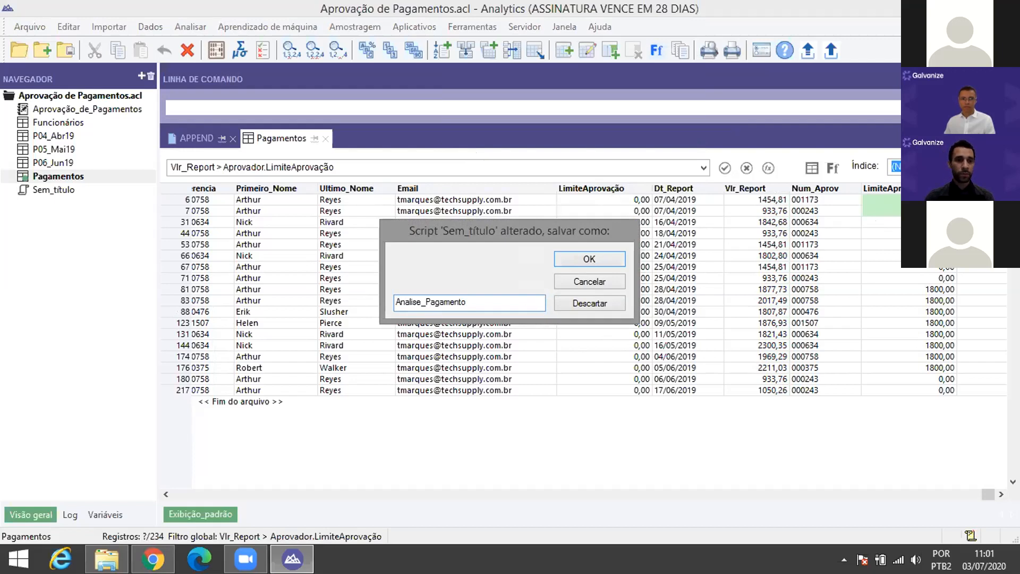
key(Return)
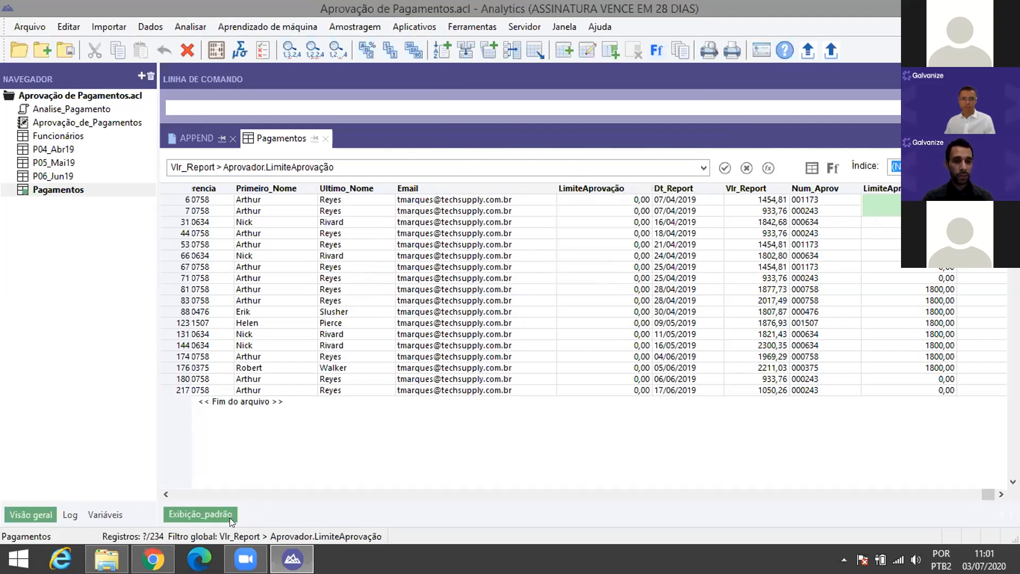
Step: Sign in to HighBond Launchpad with the account e-mail and password and open Results
click(153, 558)
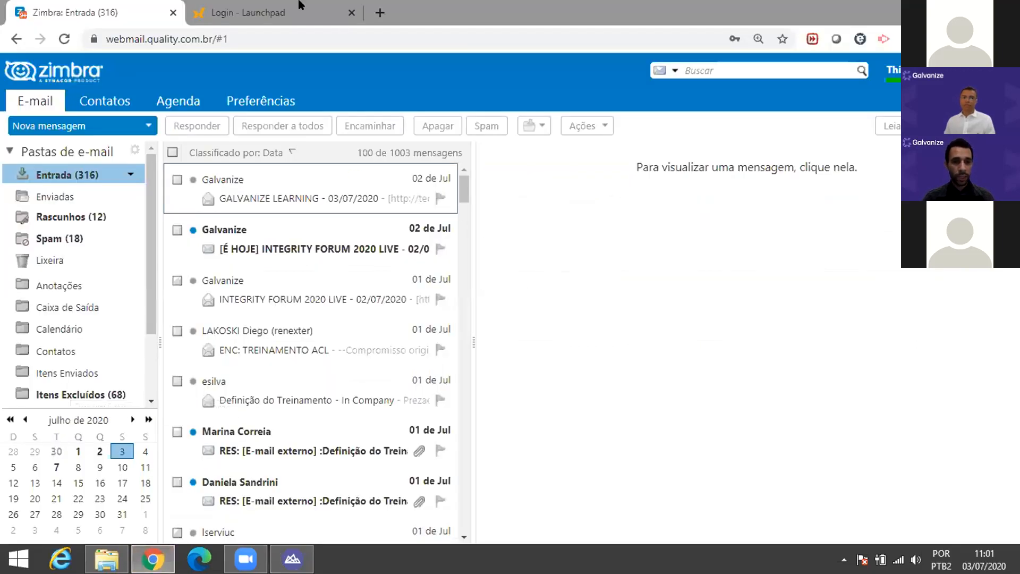
click(242, 9)
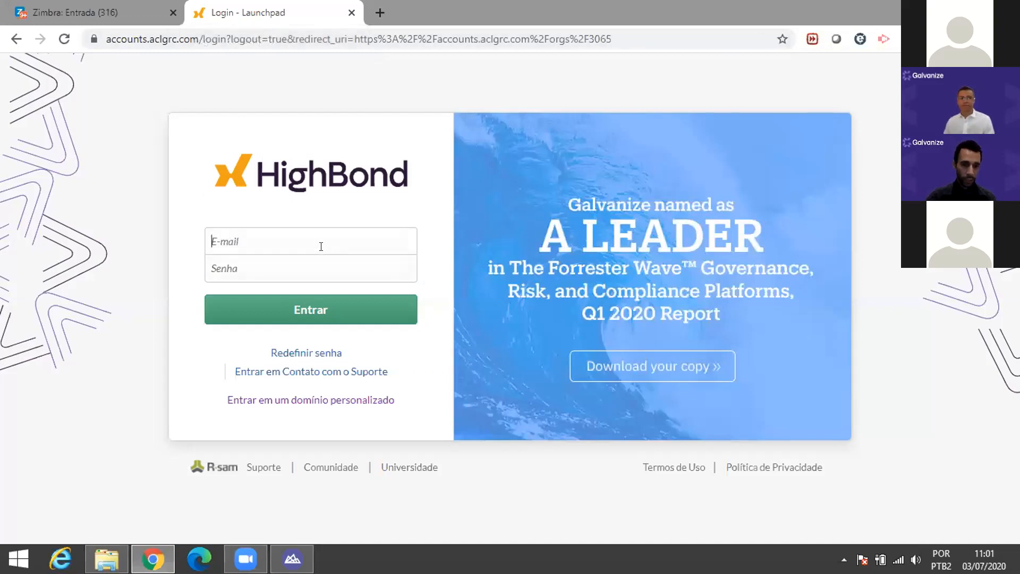
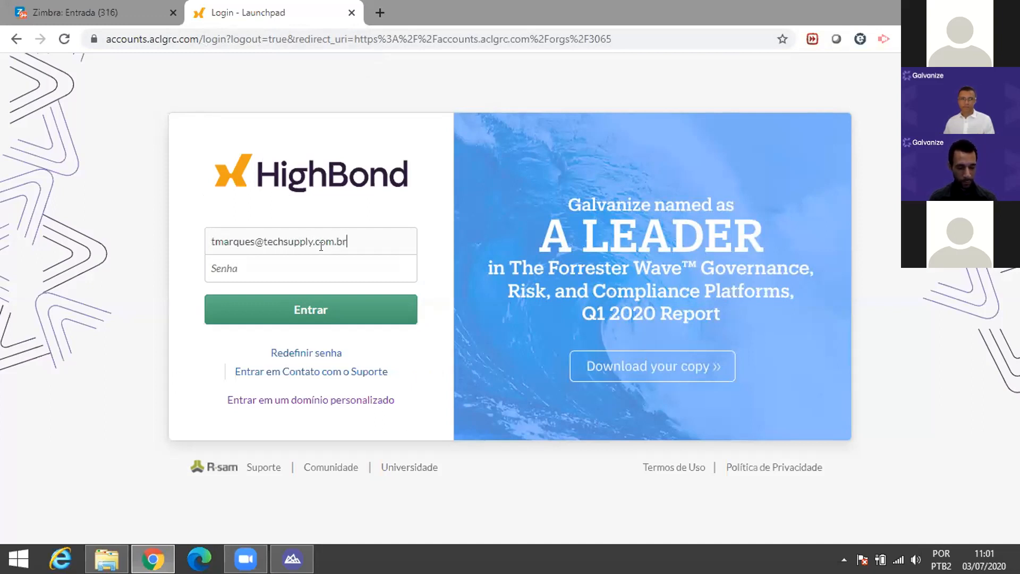
text(********)
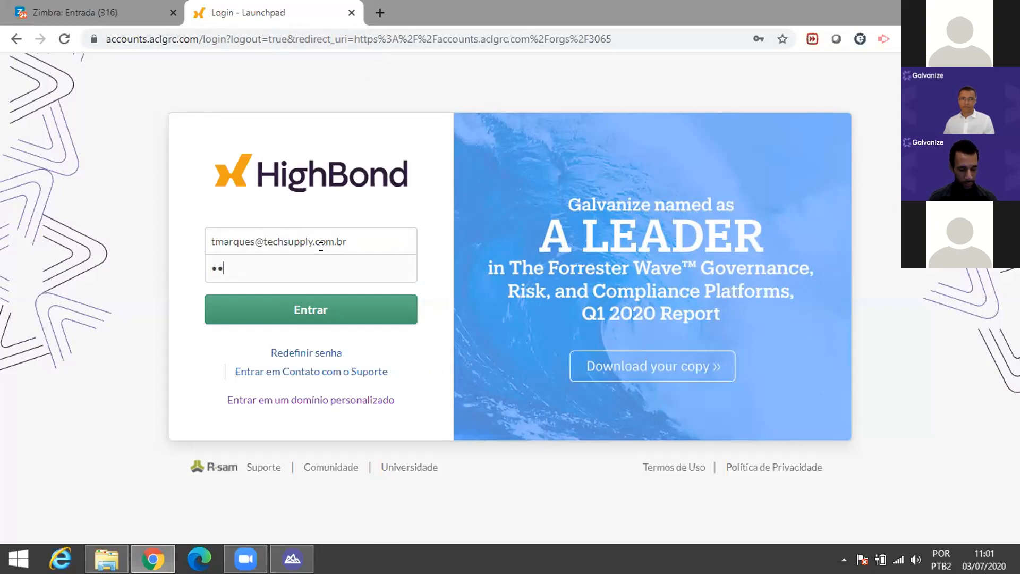
key(Return)
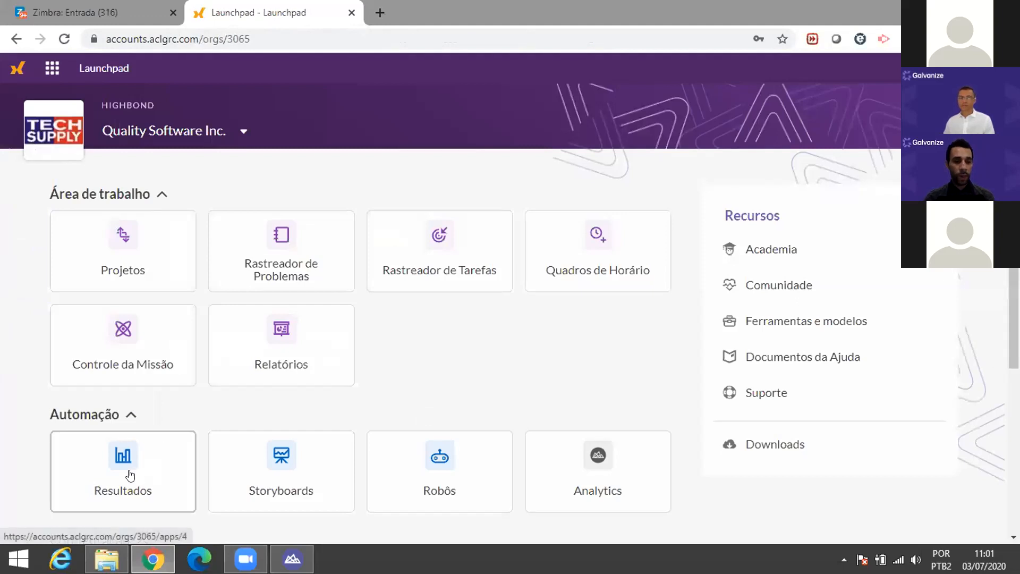
click(130, 464)
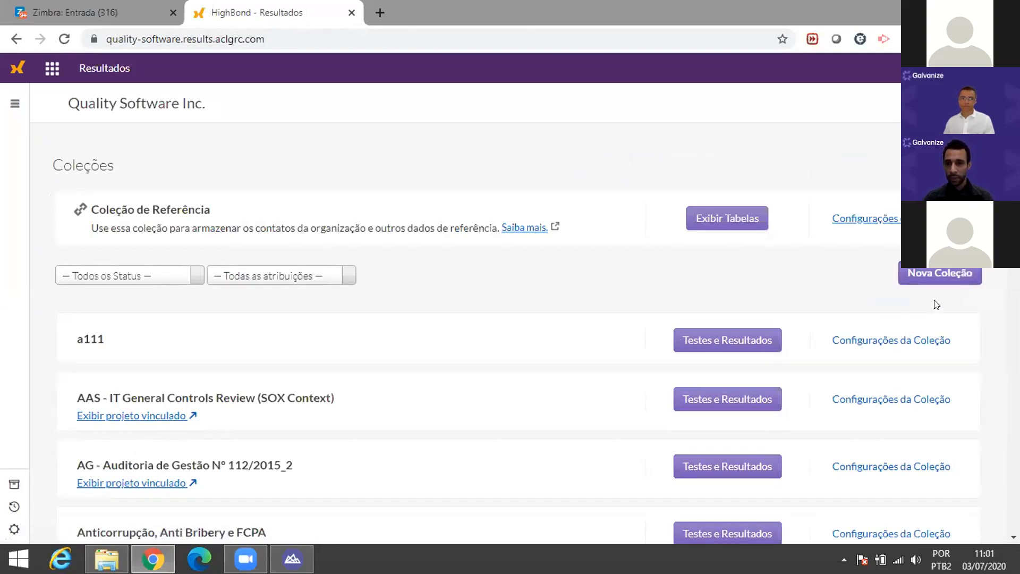
Step: Create the collection Pagamentos_Live with the description 'analise de pagamentos'
click(934, 278)
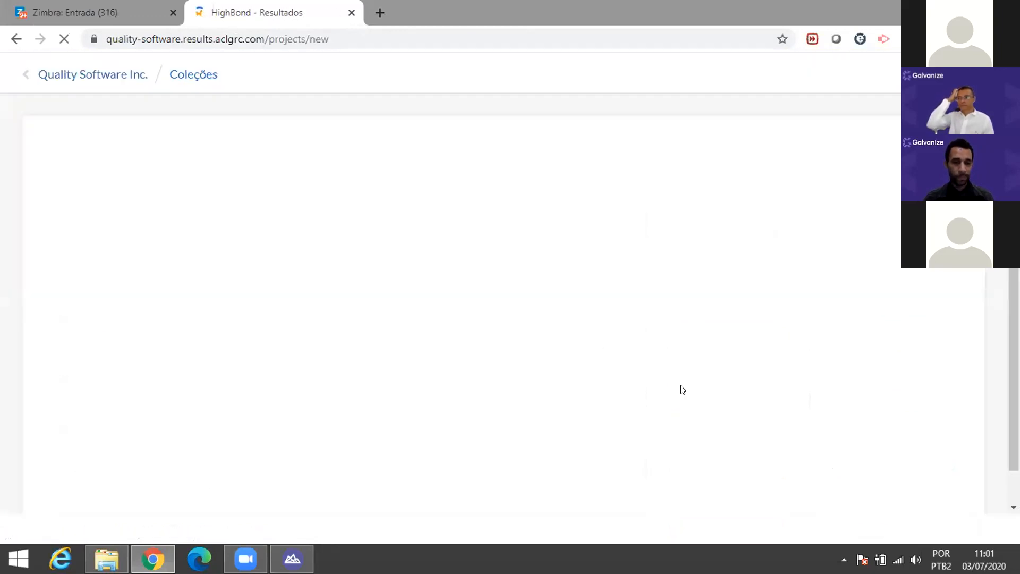
click(377, 258)
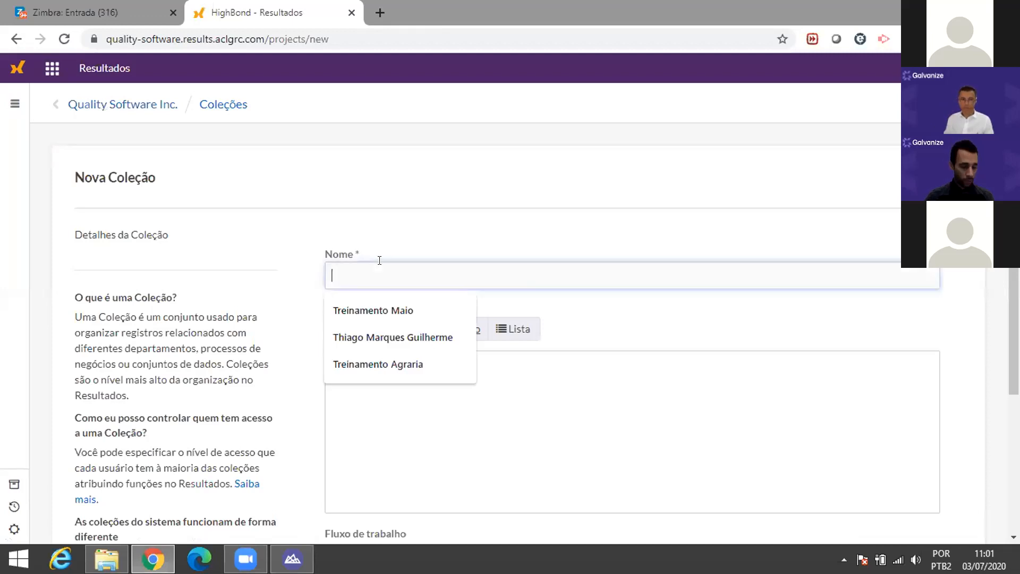
text(Pagamentos_Live)
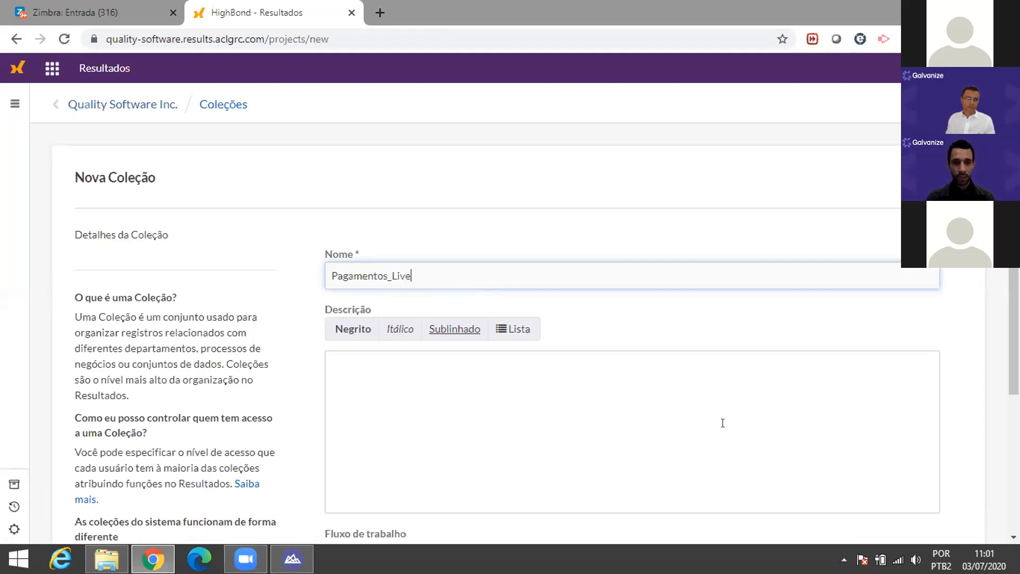
click(415, 366)
scroll(430, 371, down, 1)
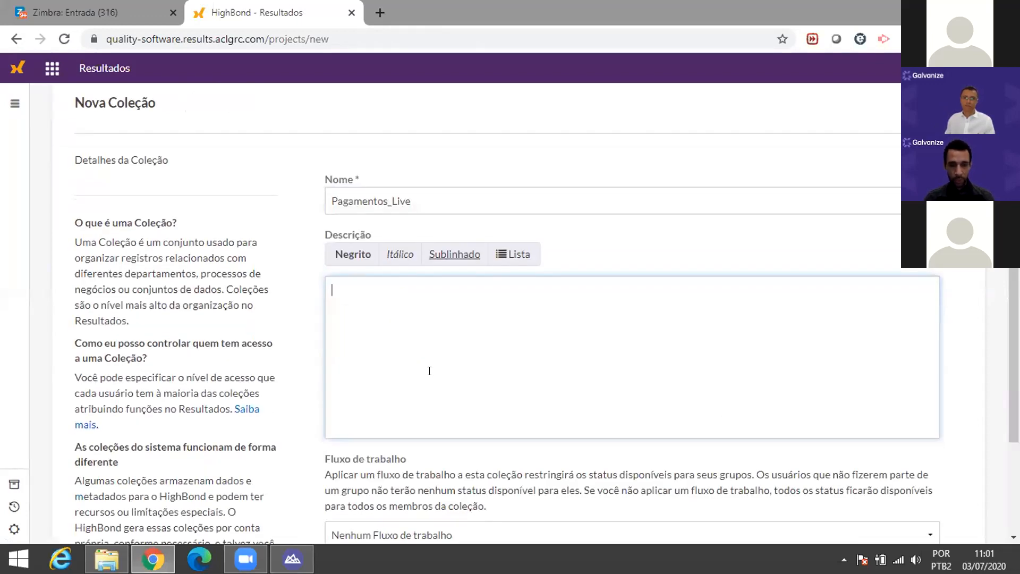
text(analise de pagame)
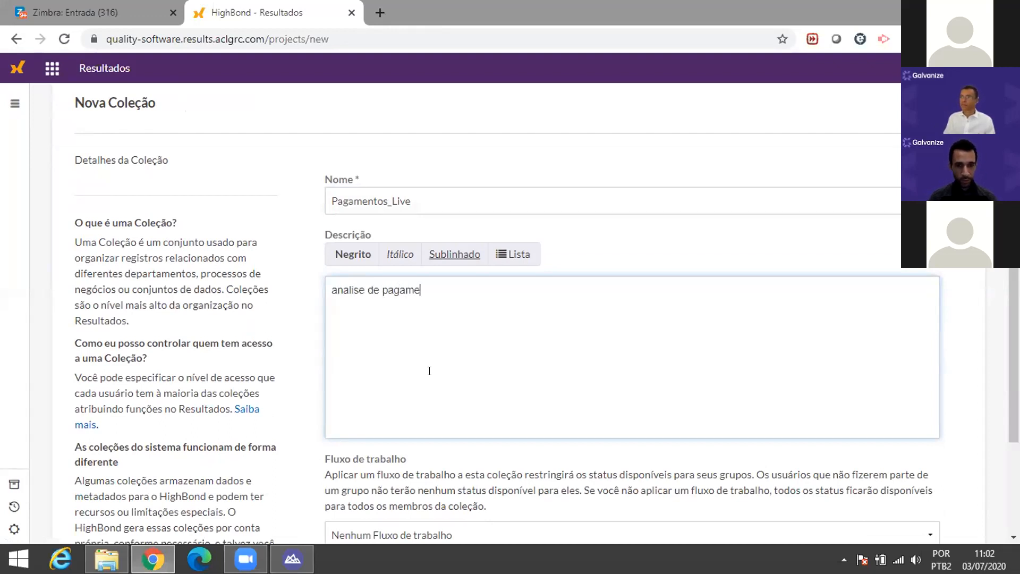
text(ntos)
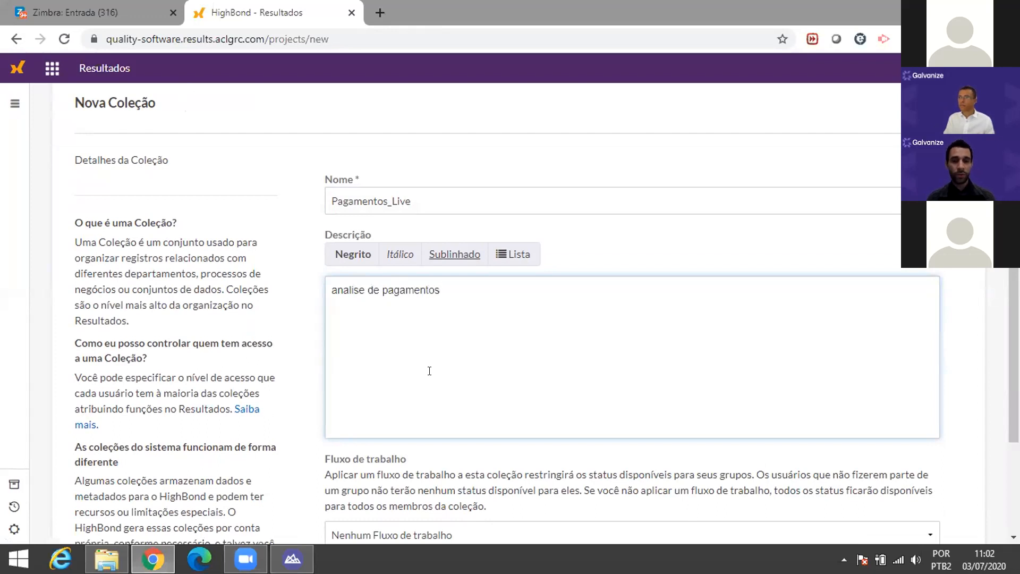
scroll(447, 393, down, 3)
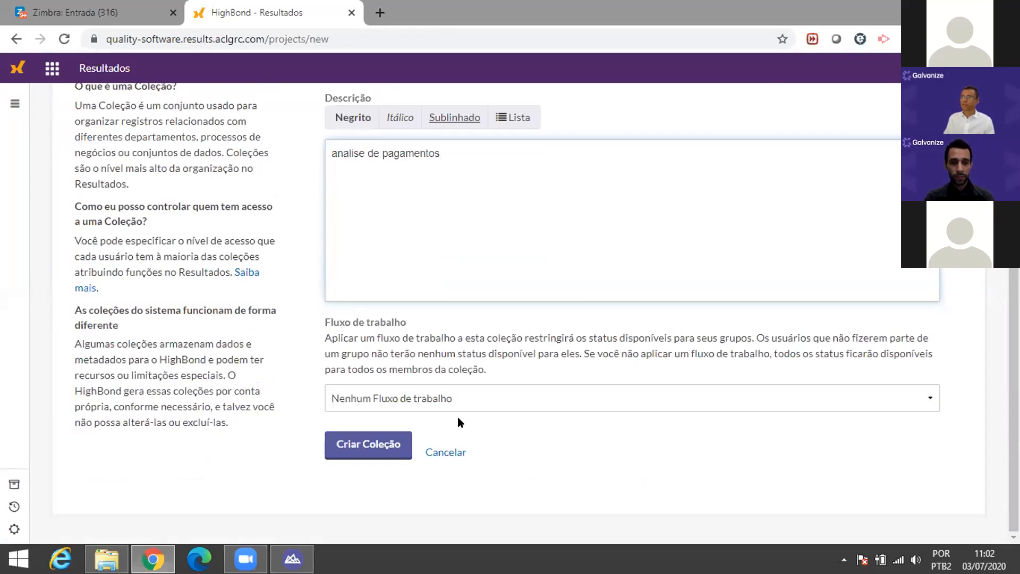
click(380, 450)
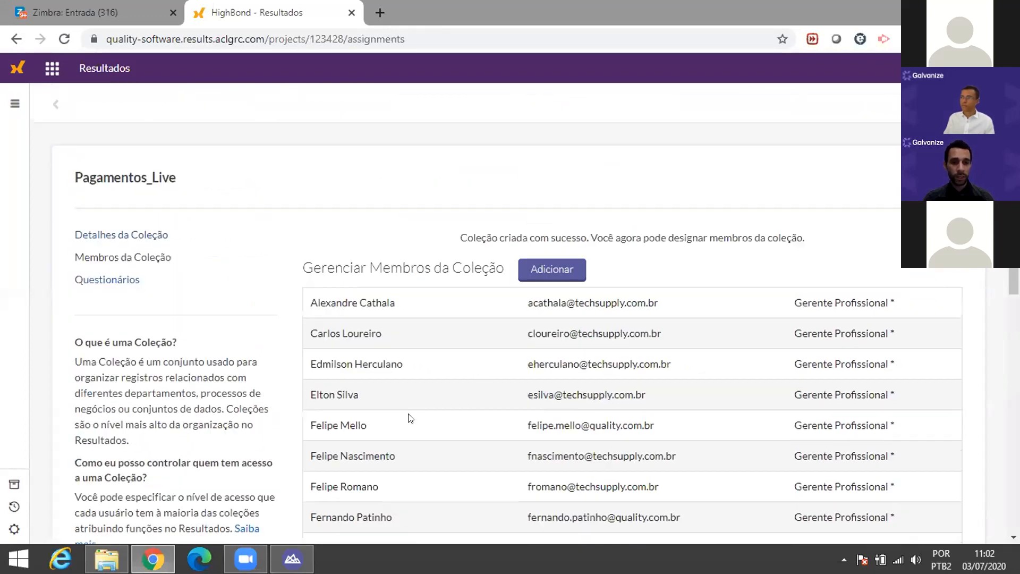
Step: Return to the Collections list and open Pagamentos_Live's tests and results
scroll(471, 282, down, 10)
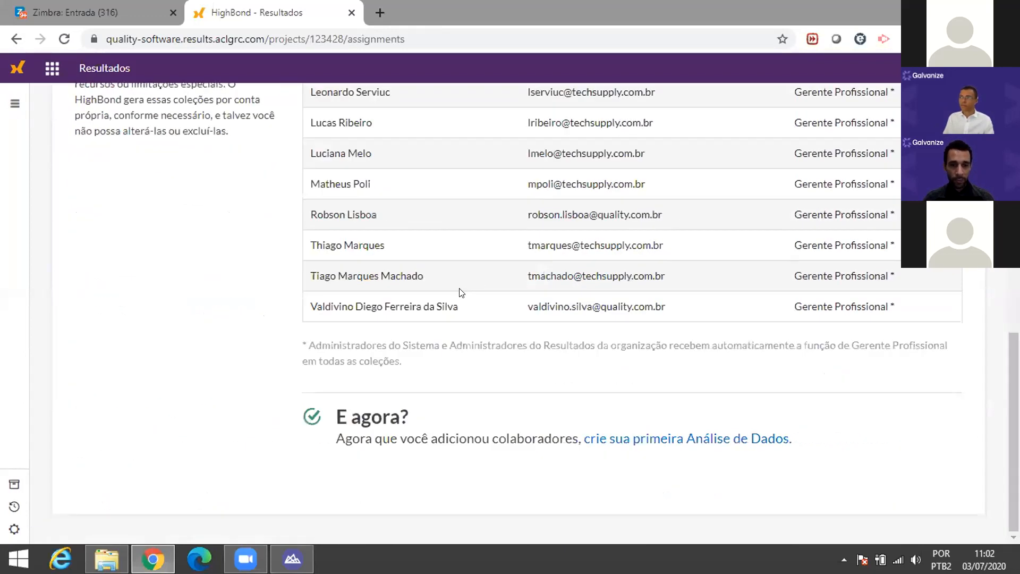
scroll(461, 293, up, 5)
scroll(435, 305, up, 4)
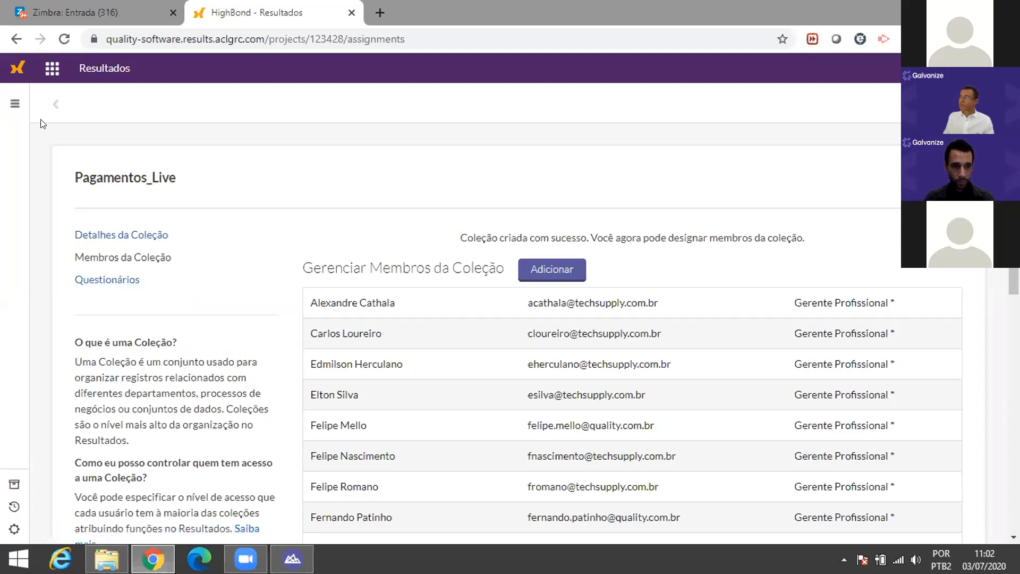
click(58, 104)
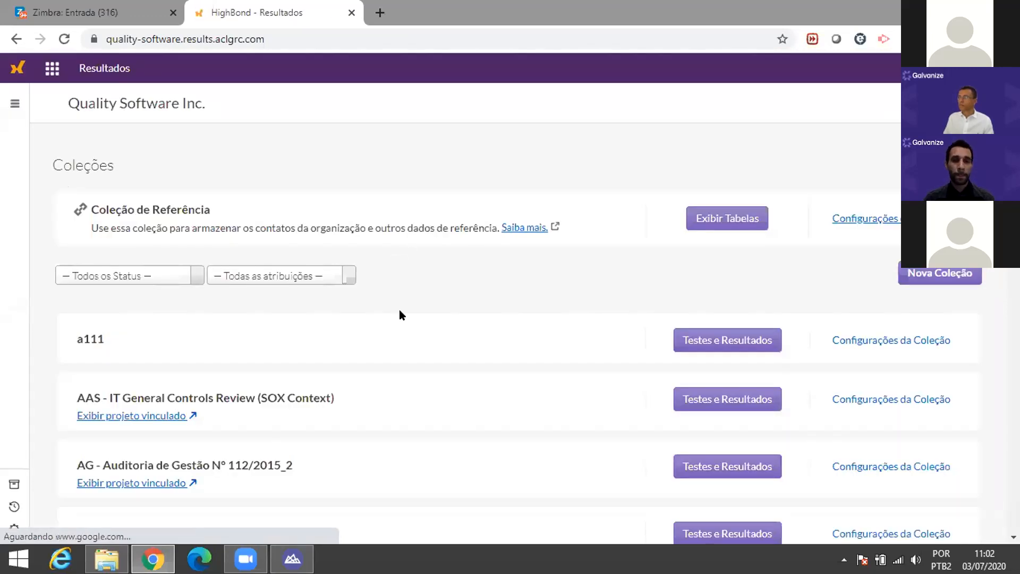
scroll(540, 303, down, 20)
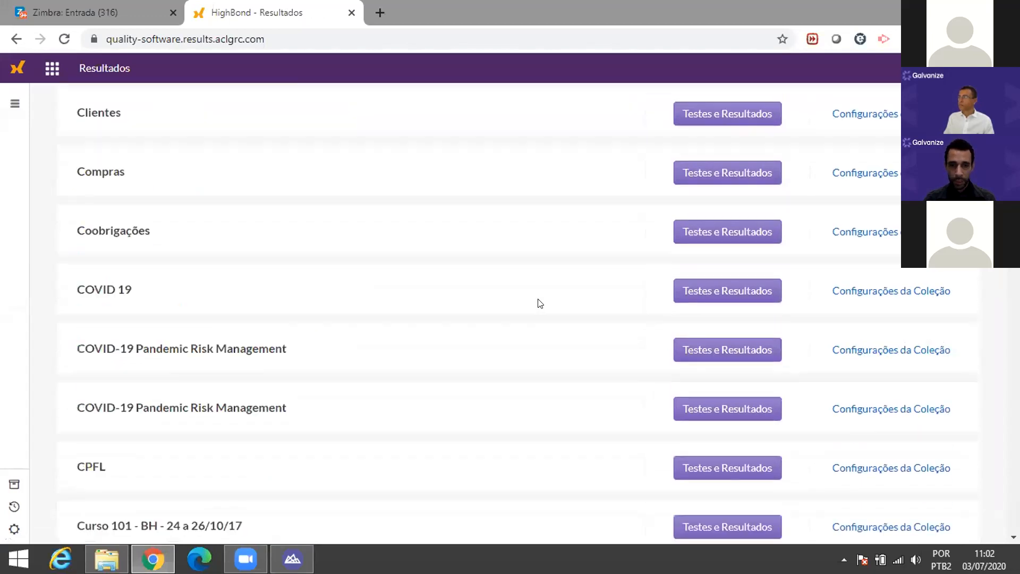
scroll(540, 303, down, 14)
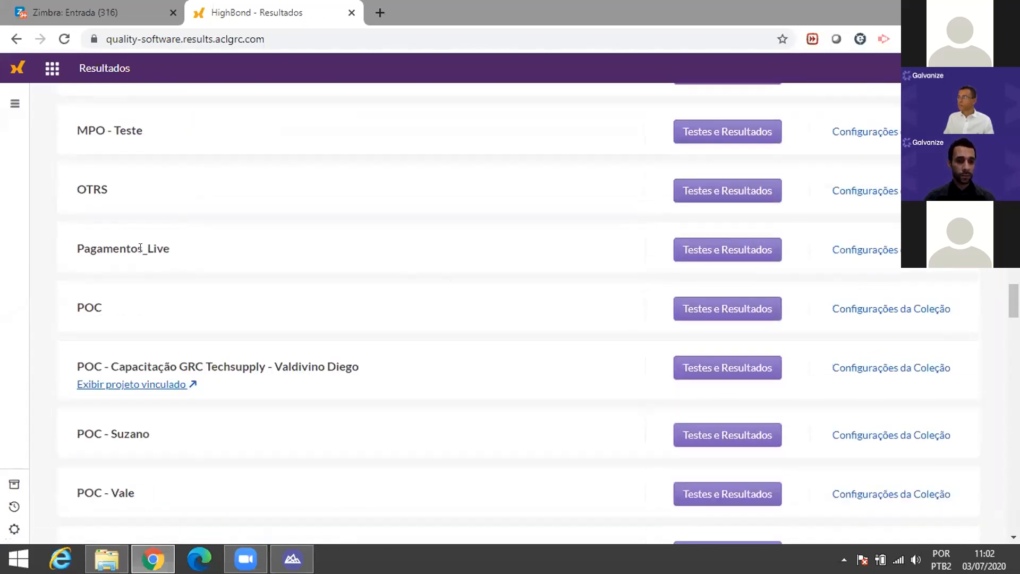
click(738, 253)
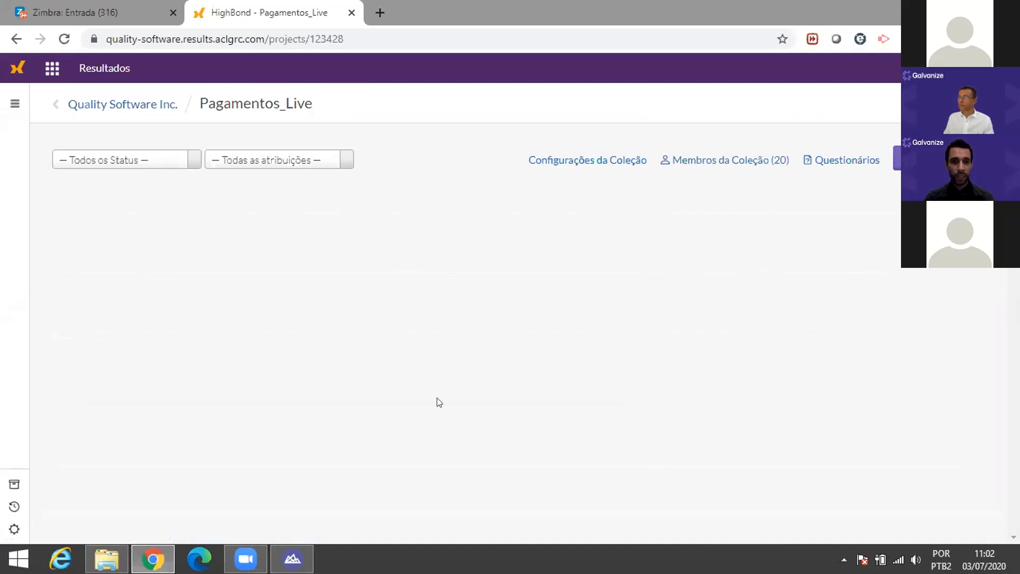
Step: Add a new analysis to Pagamentos_Live named 'Limite de pagamento Ultrapassado'
click(897, 158)
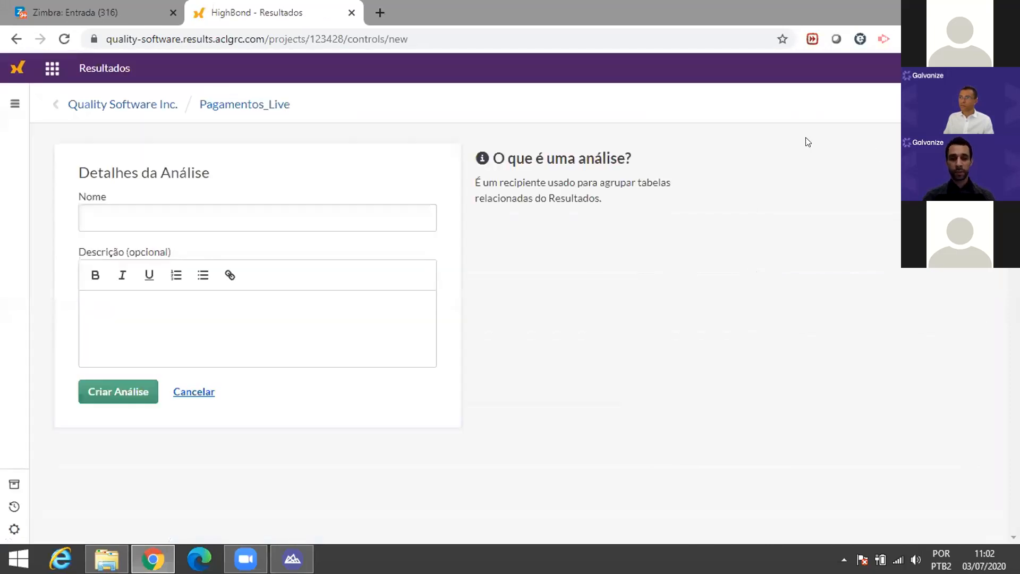
click(201, 201)
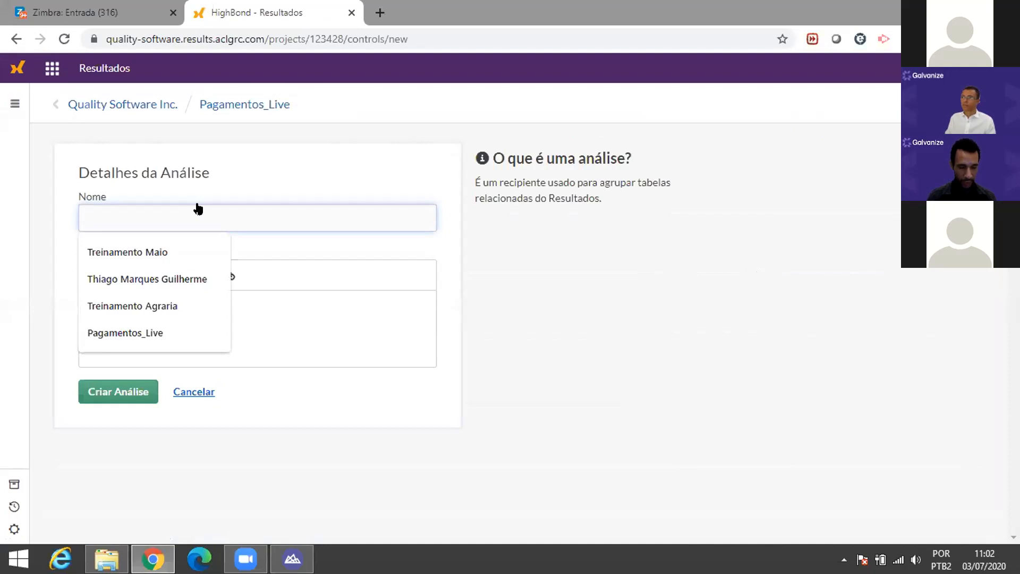
text(Paga)
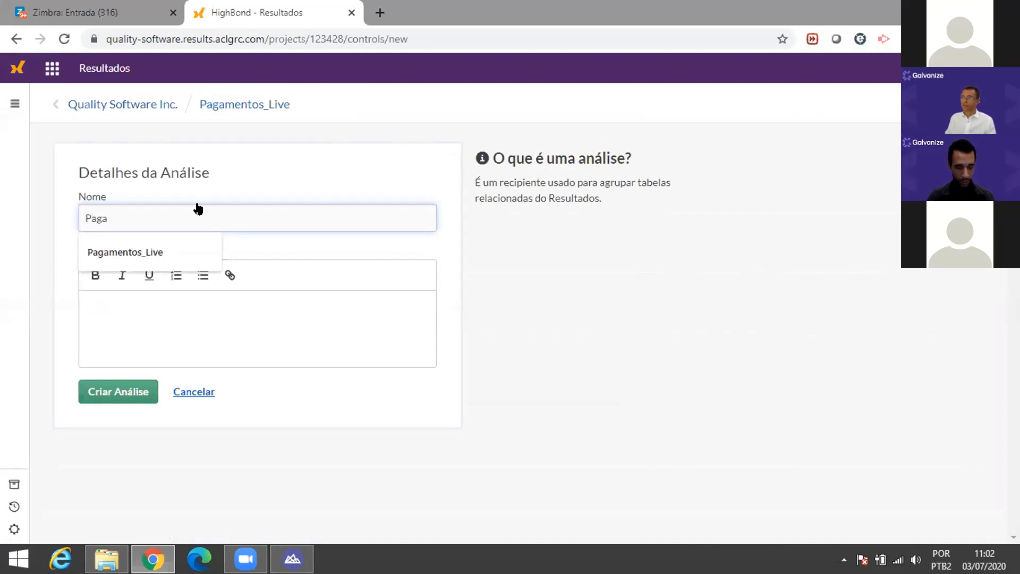
key(BackSpace)
key(BackSpace)
key(BackSpace)
key(BackSpace)
text(Lim)
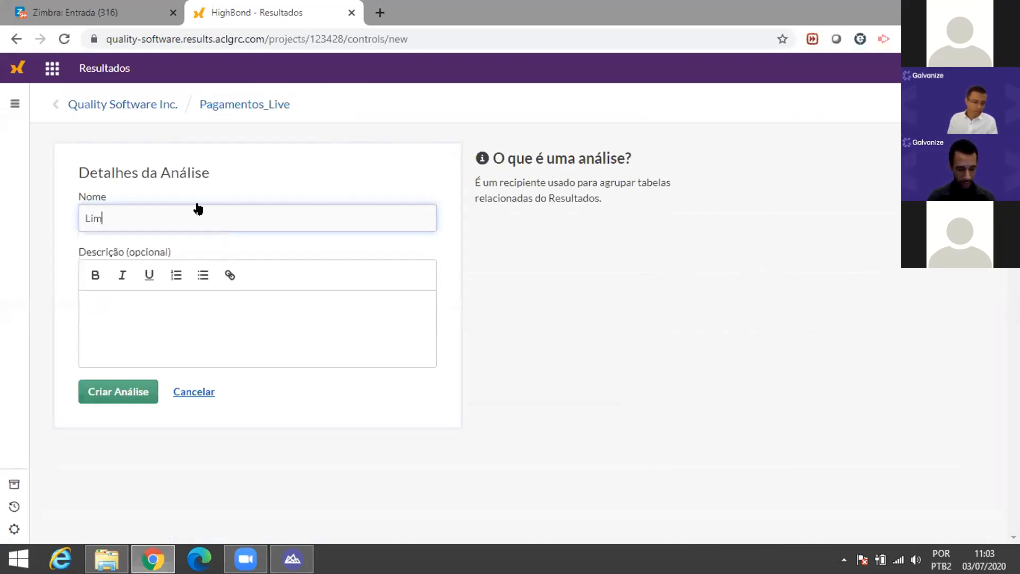
text(ite ul)
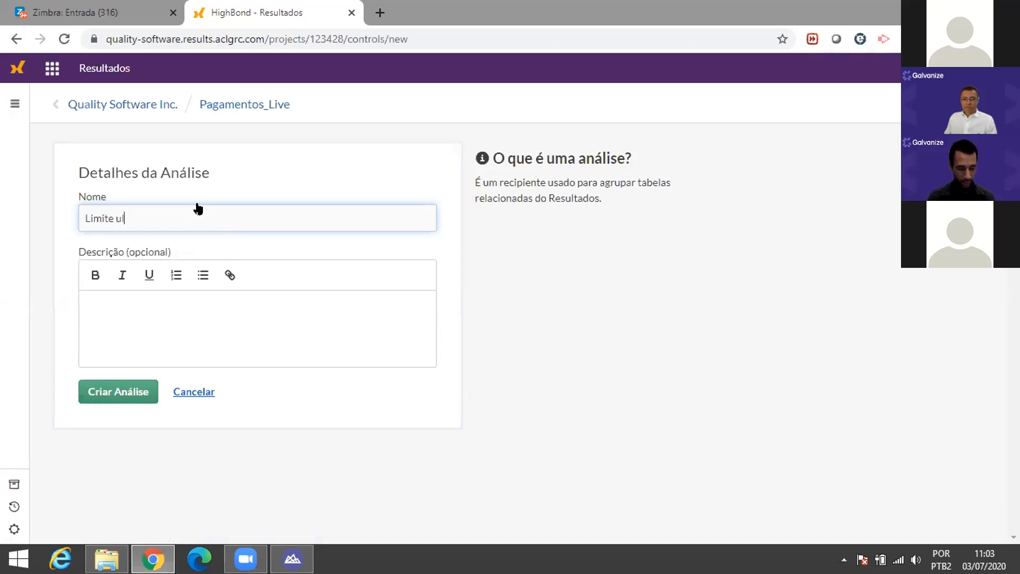
text(trapassado)
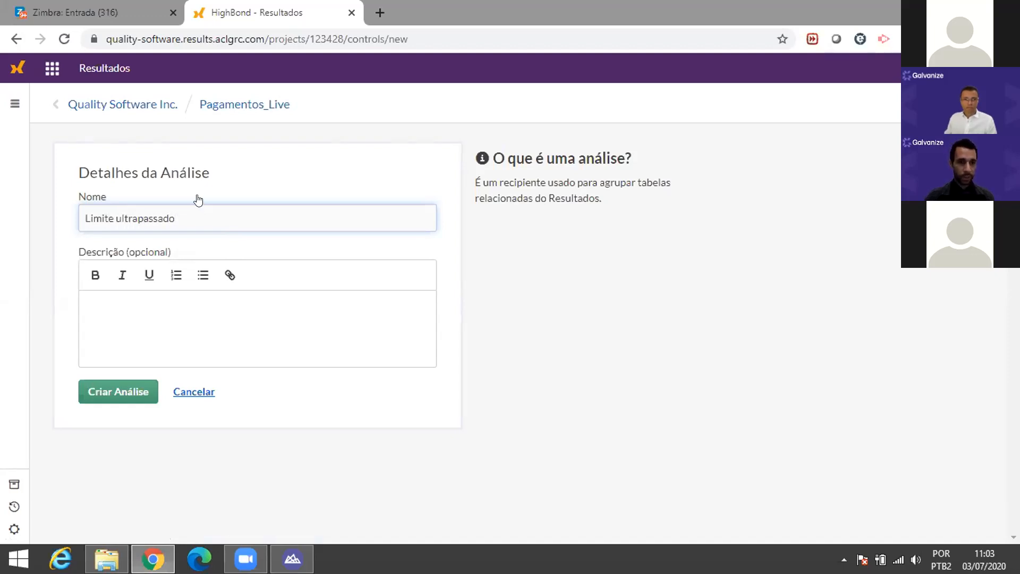
click(114, 219)
text(de p)
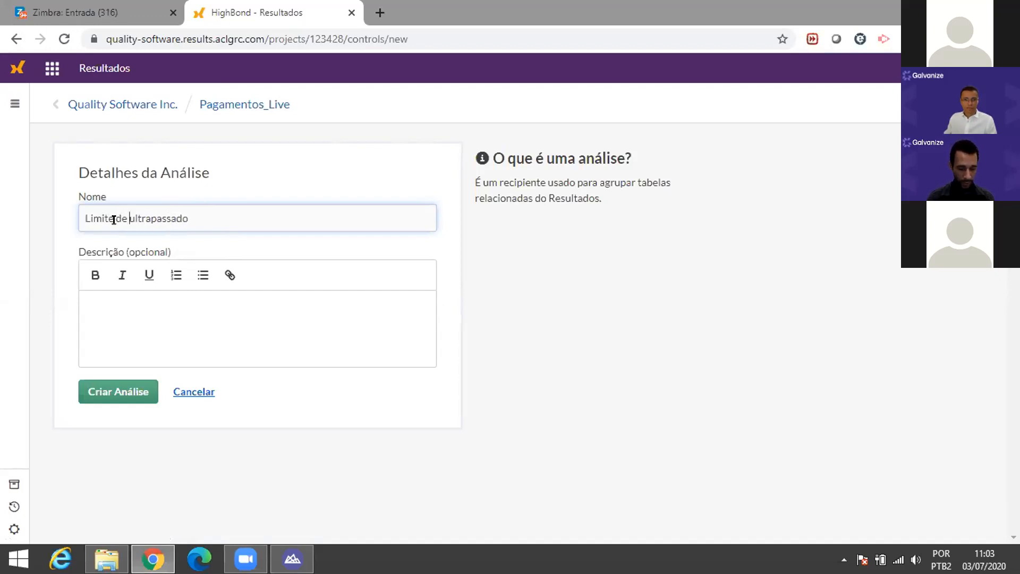
text(agamento)
key(Delete)
text(U)
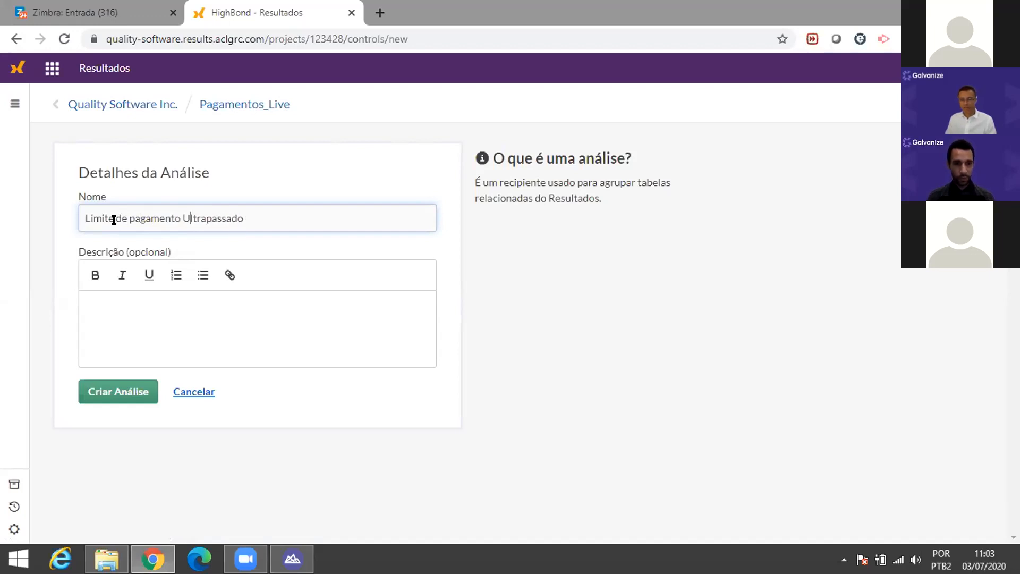
click(130, 392)
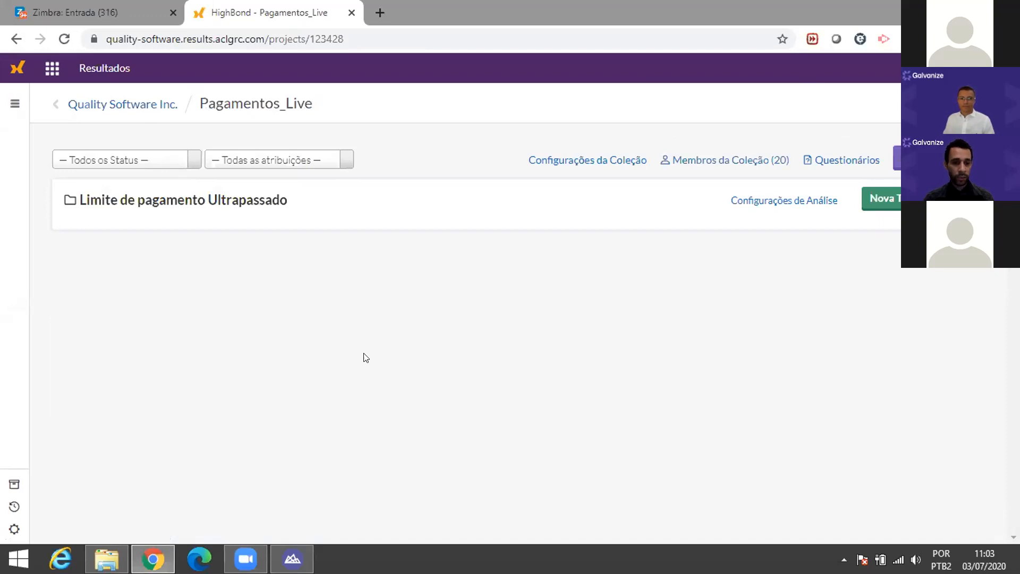
mouse_move(292, 559)
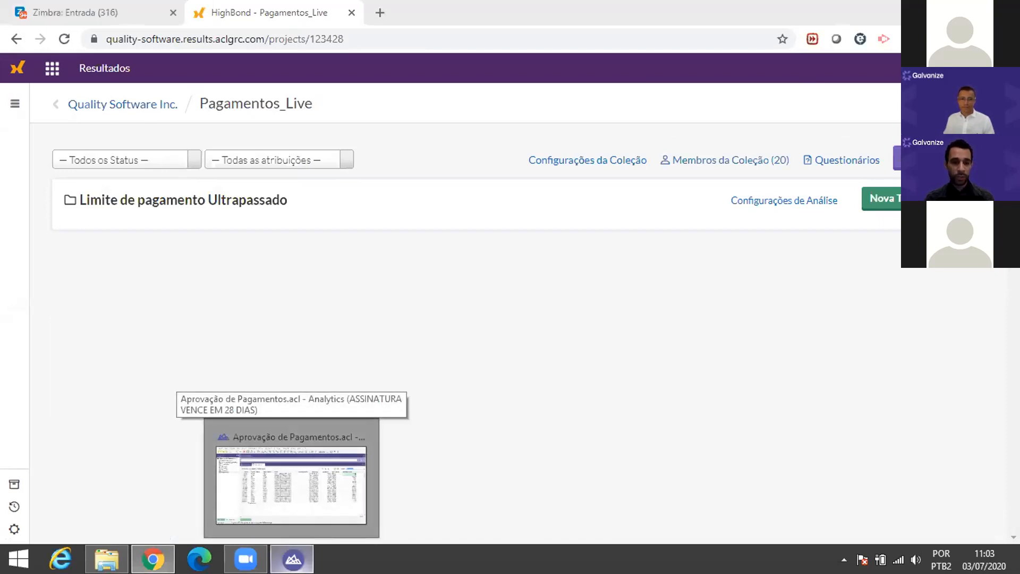
Step: Open the Analise_Pagamento script in Analytics and review it with word wrap turned off
click(292, 559)
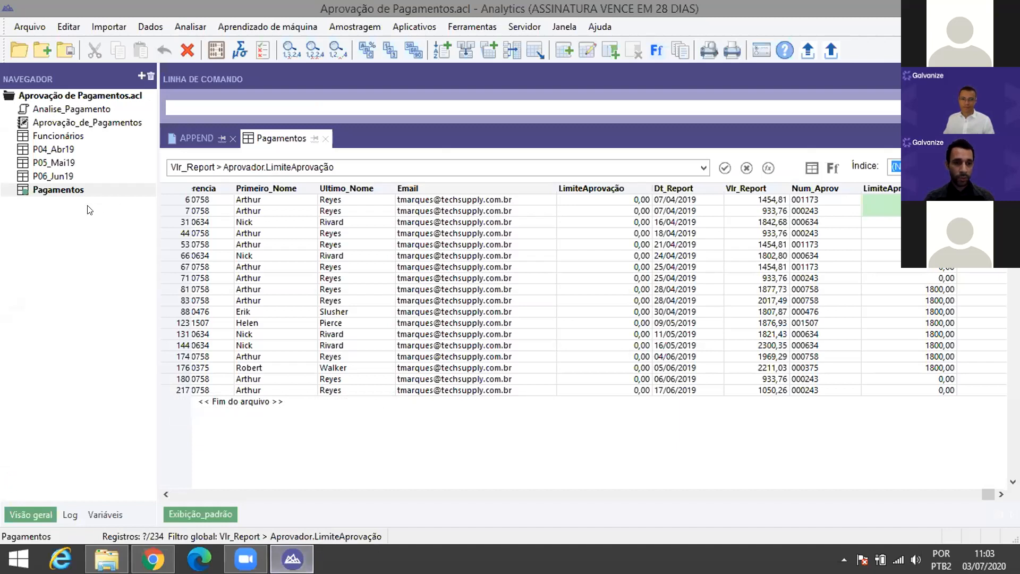
double_click(65, 109)
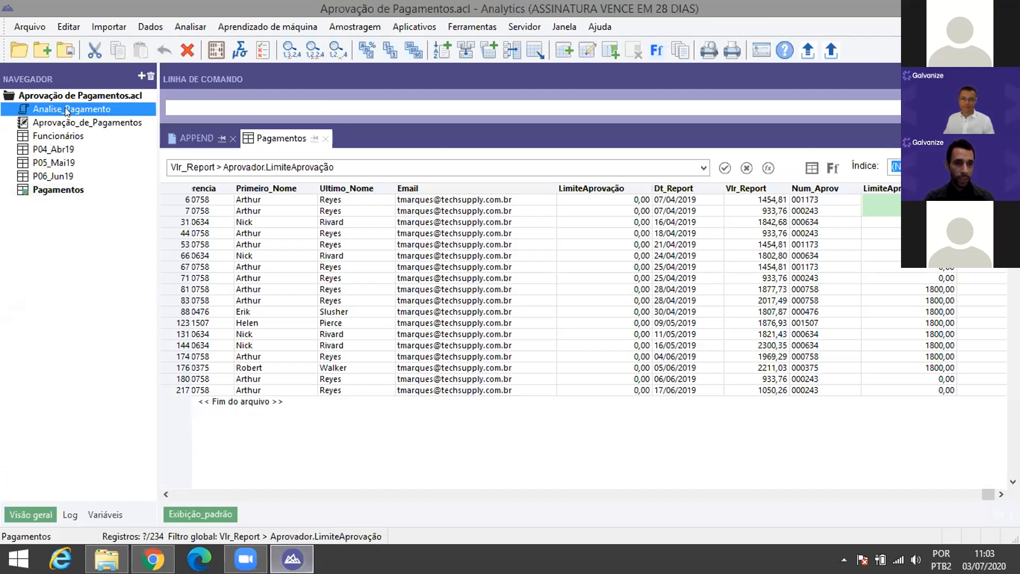
scroll(400, 345, down, 2)
scroll(398, 287, up, 2)
scroll(398, 286, down, 1)
scroll(398, 285, up, 1)
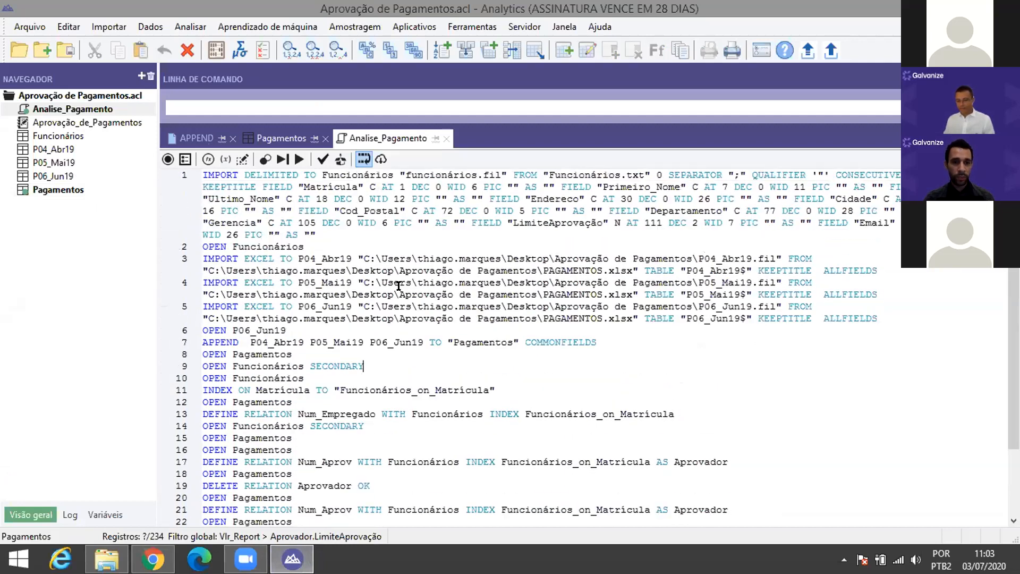
scroll(399, 285, down, 2)
click(398, 286)
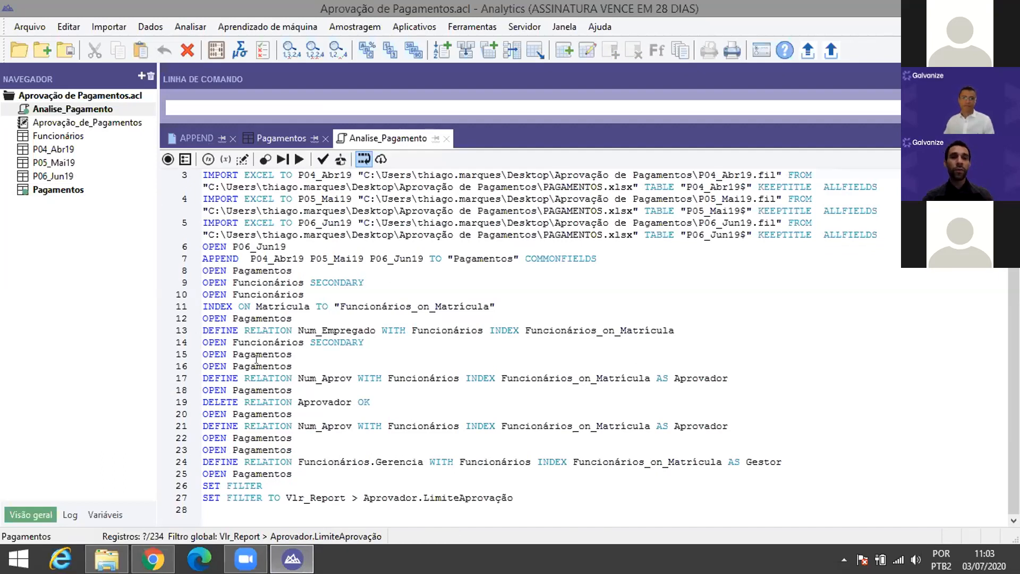
scroll(282, 334, up, 2)
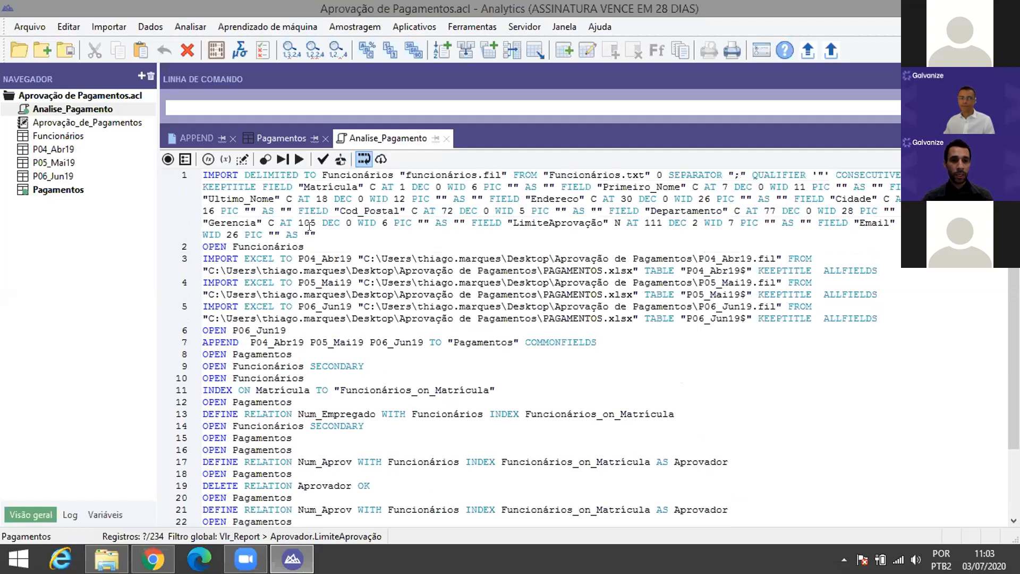
click(364, 158)
Step: Check the APPEND lines and filtered Pagamentos table, then start syntax capture at line 28
drag(210, 175, 274, 199)
click(188, 199)
click(198, 197)
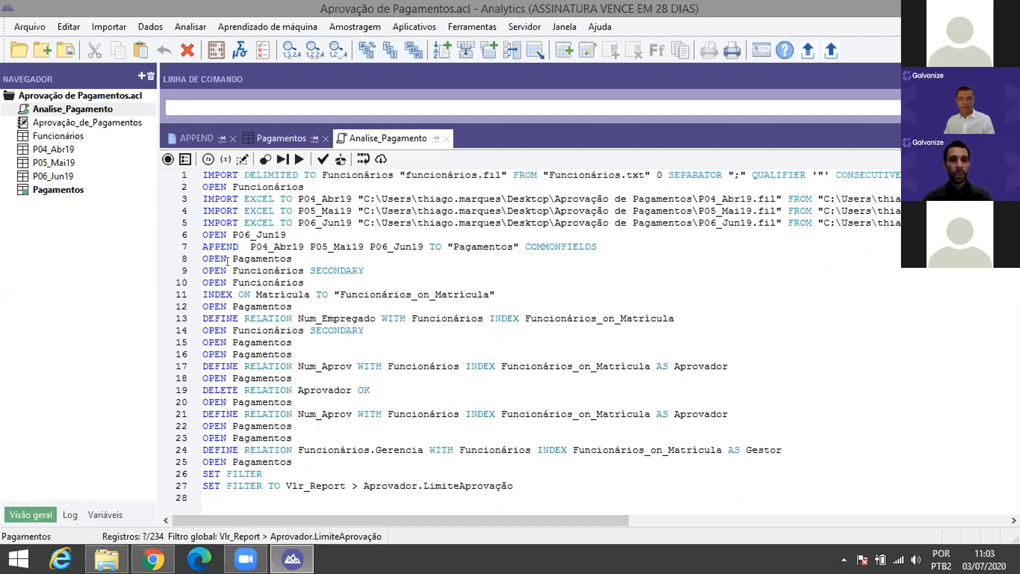
drag(221, 247, 273, 254)
click(224, 245)
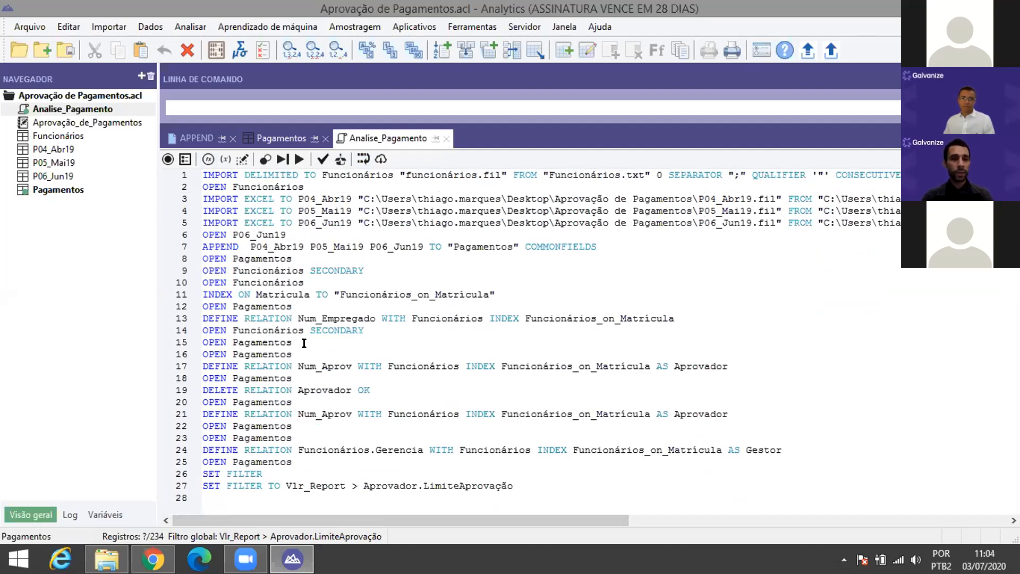
click(279, 142)
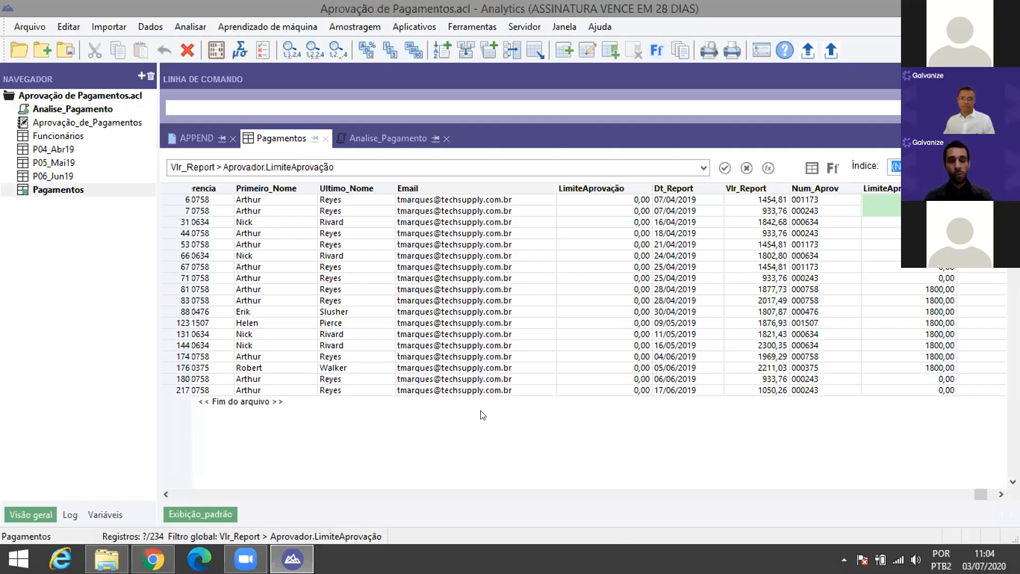
click(391, 139)
click(214, 497)
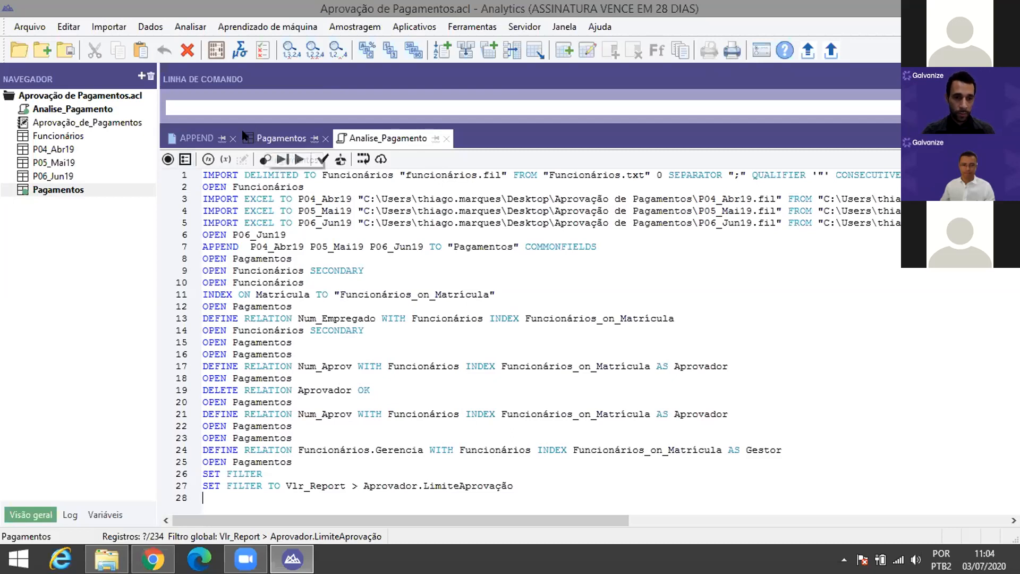
click(163, 160)
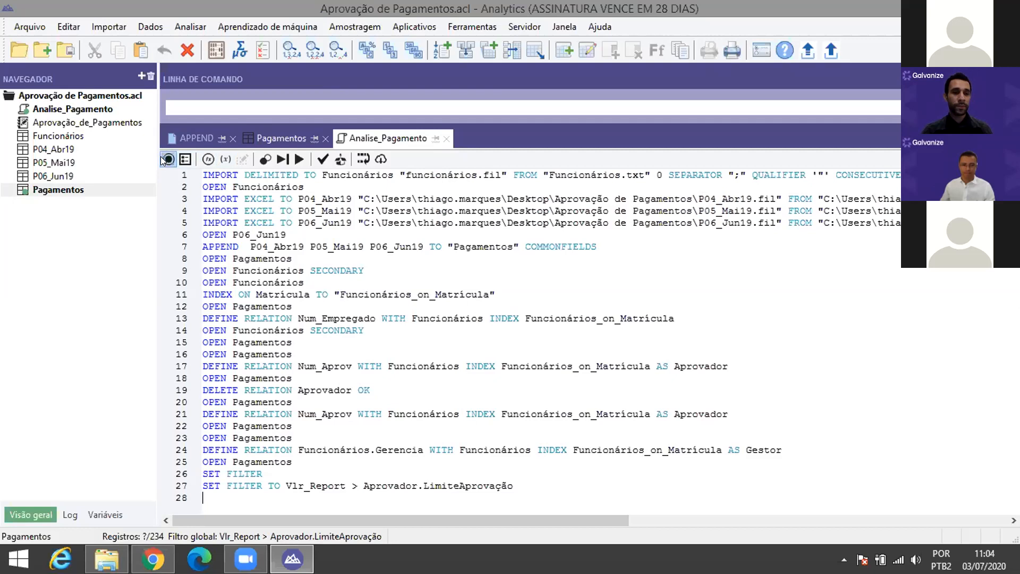
Step: Set up a HighBond export of the current Pagamentos view, overwriting the existing table
click(144, 29)
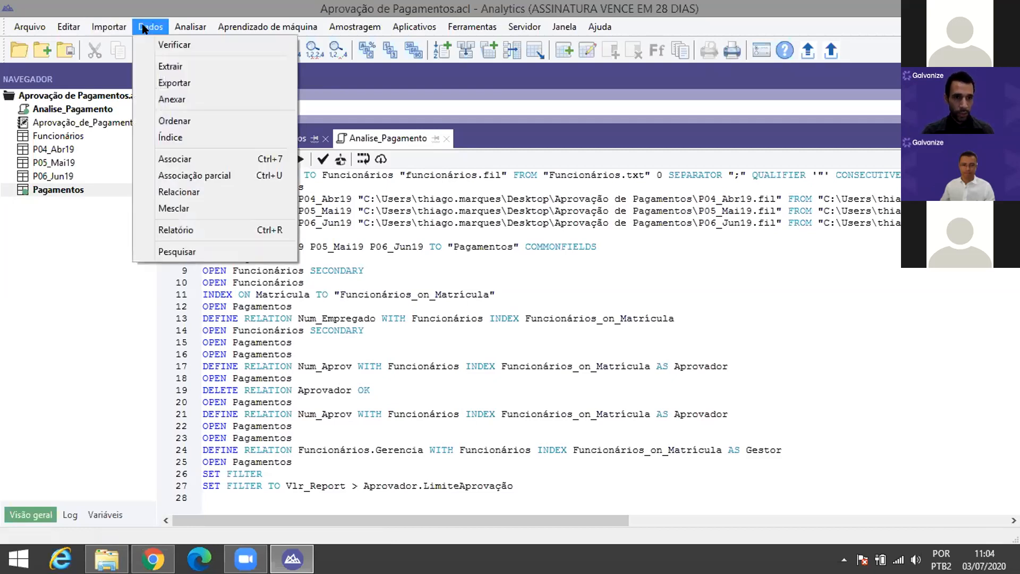
click(159, 83)
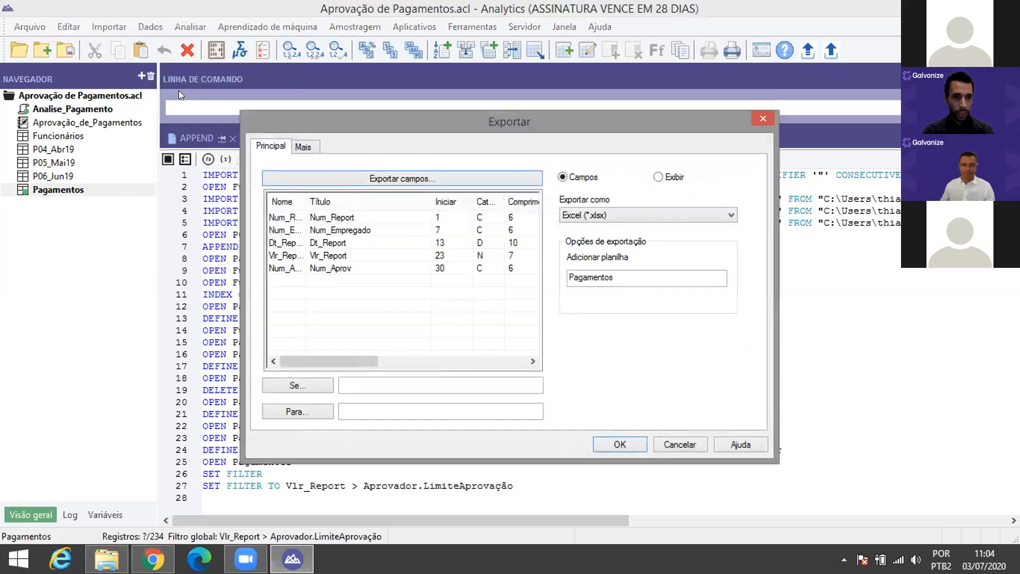
click(672, 219)
scroll(663, 227, down, 1)
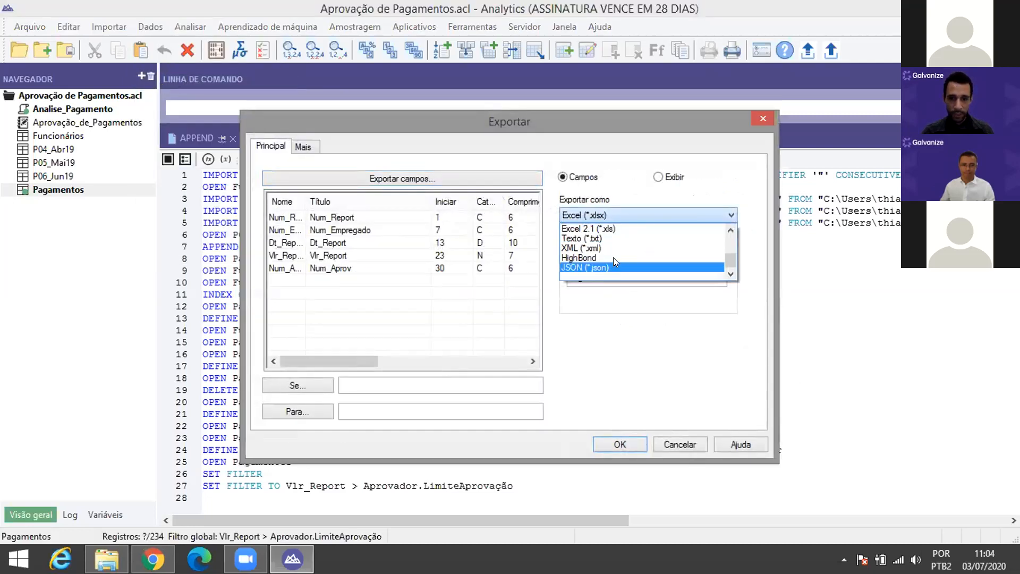
click(616, 259)
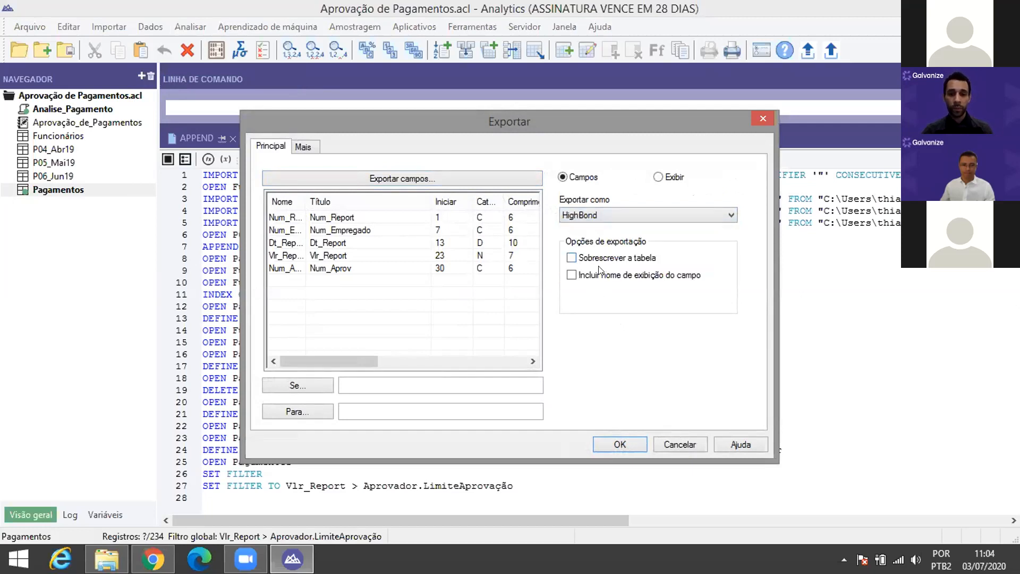
click(572, 257)
drag(698, 122, 660, 165)
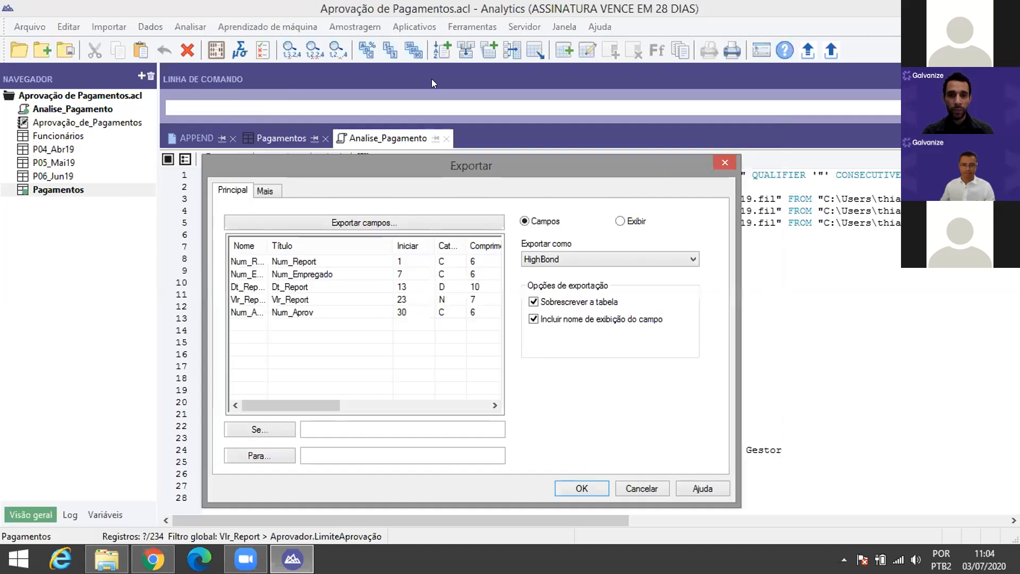
click(632, 221)
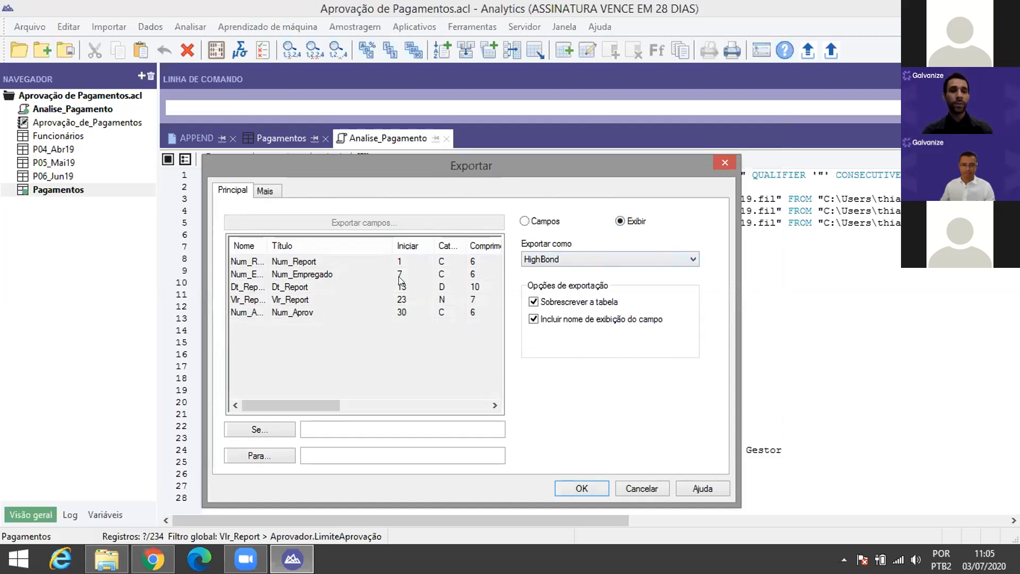
click(334, 455)
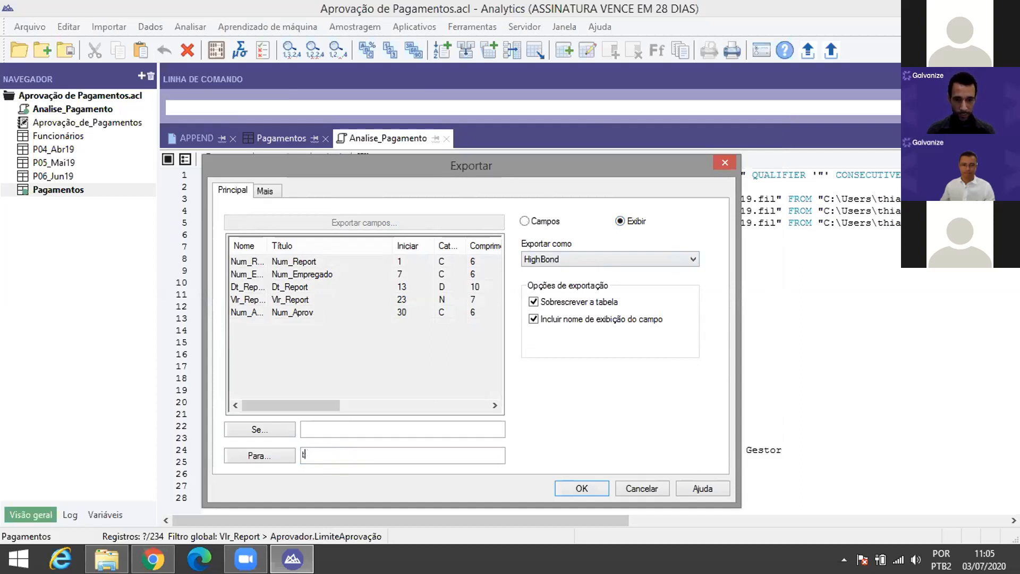
key(BackSpace)
click(277, 457)
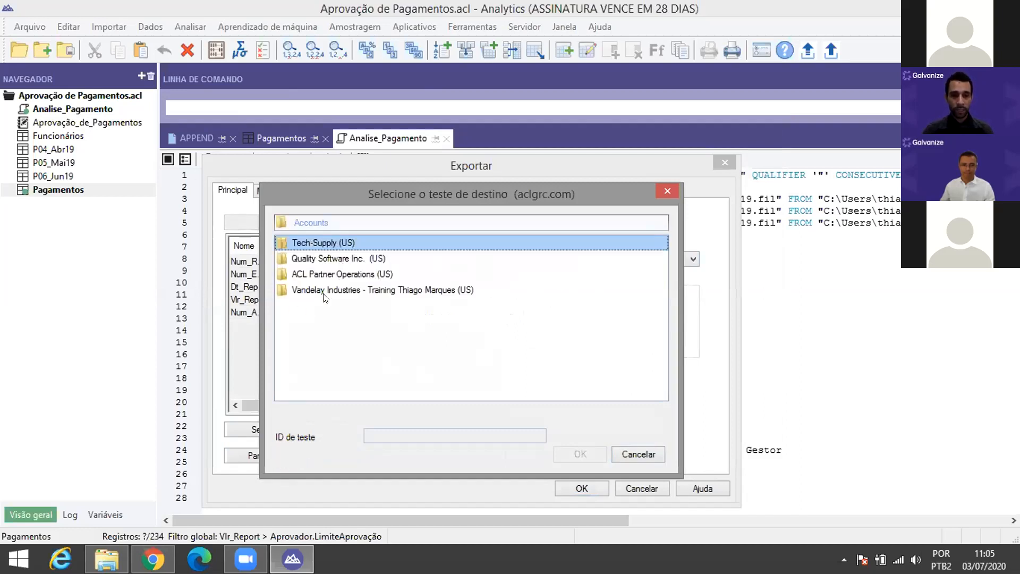
Step: Browse to Quality Software Inc. > Pagamentos_Live > Limite de pagamento Ultrapassado in the destination picker
double_click(326, 258)
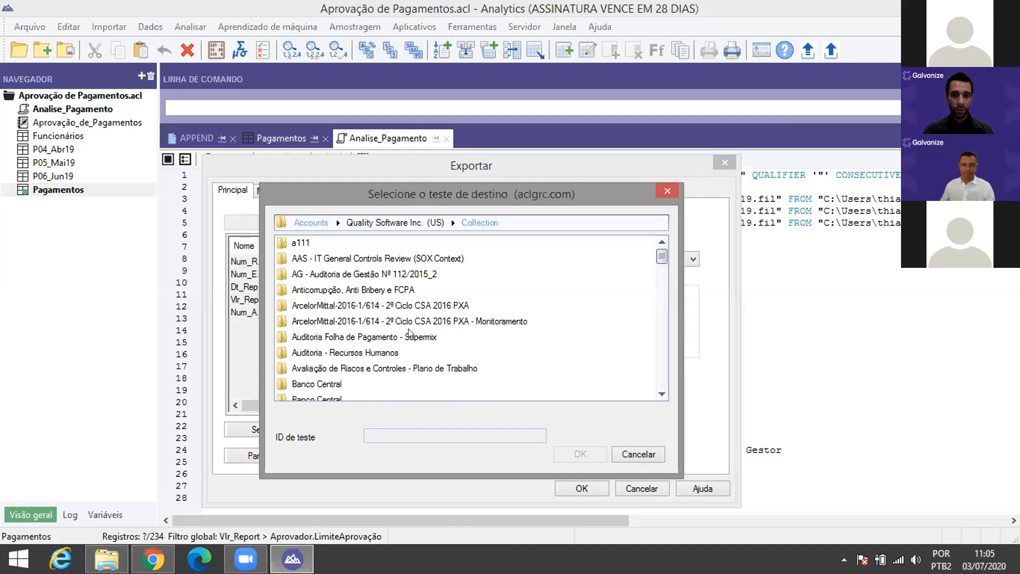
drag(662, 257, 683, 312)
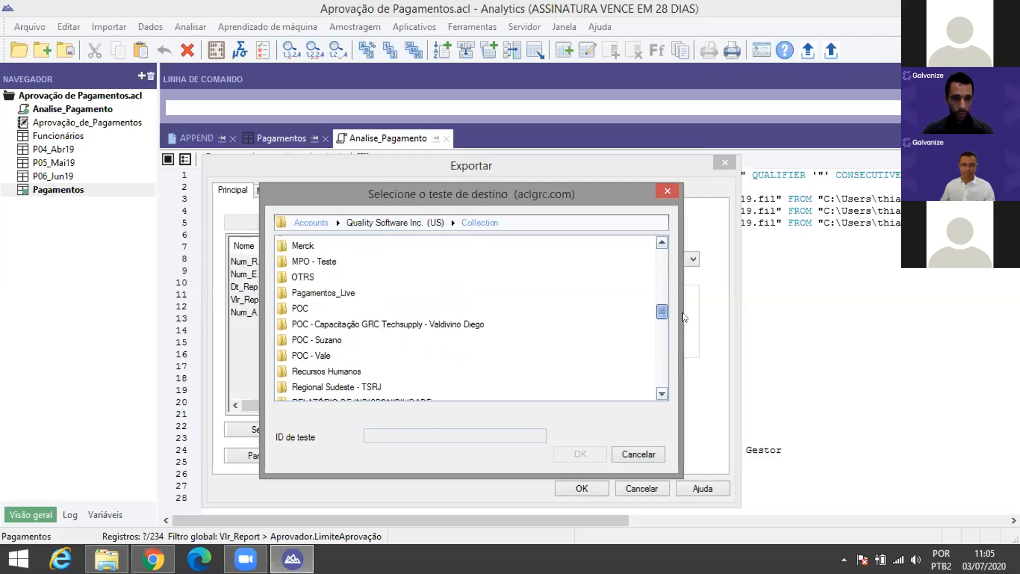
double_click(326, 294)
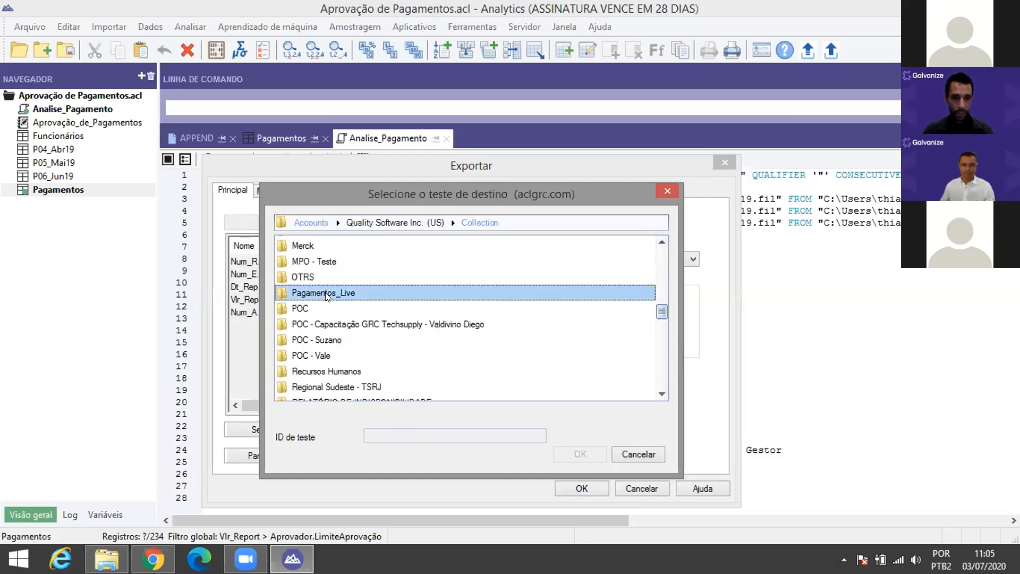
click(327, 247)
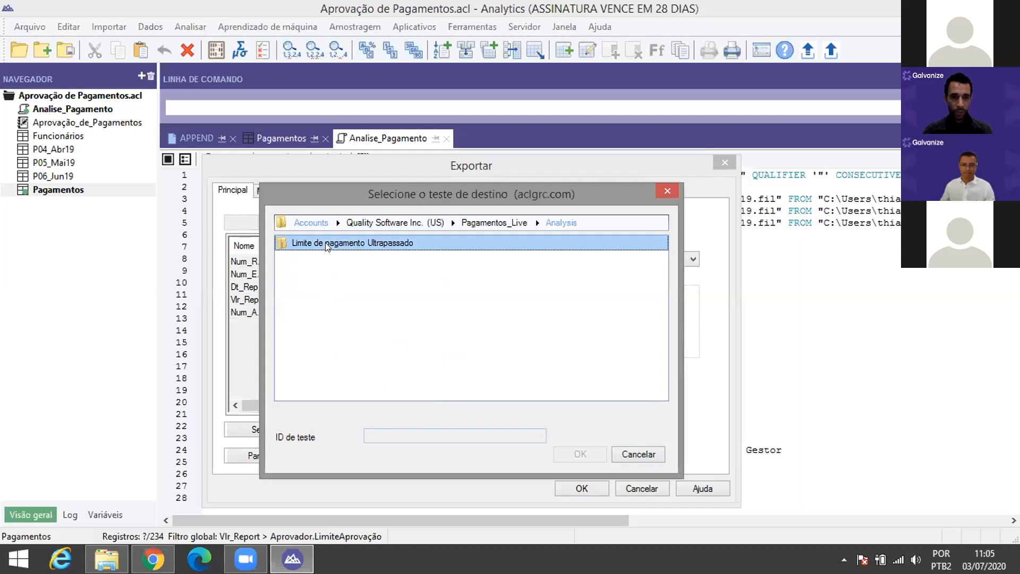
double_click(326, 246)
Step: Create the data analysis 'Verificação trimestre2019' and use it as the export destination
click(411, 411)
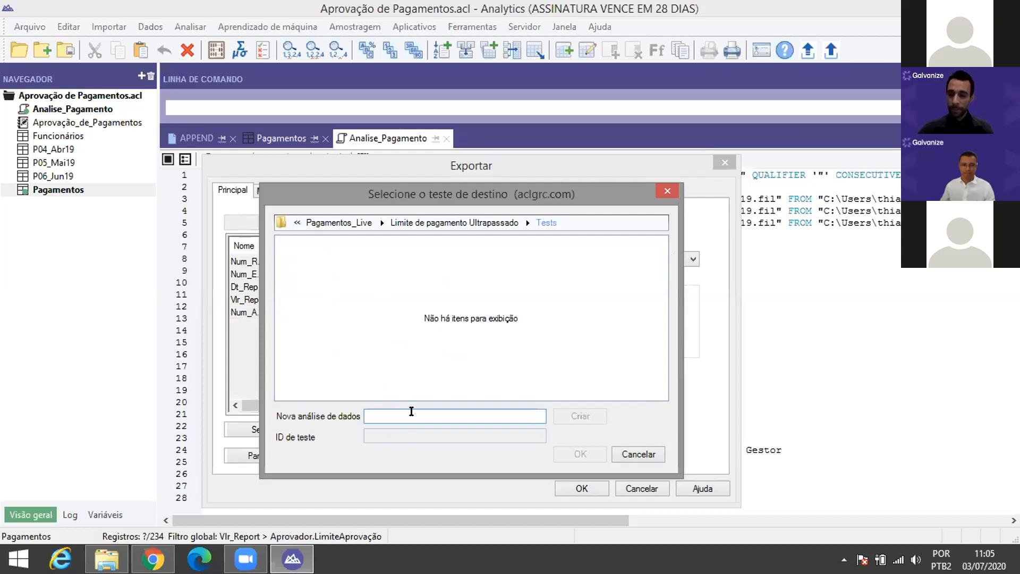
text(Tr)
key(BackSpace)
key(BackSpace)
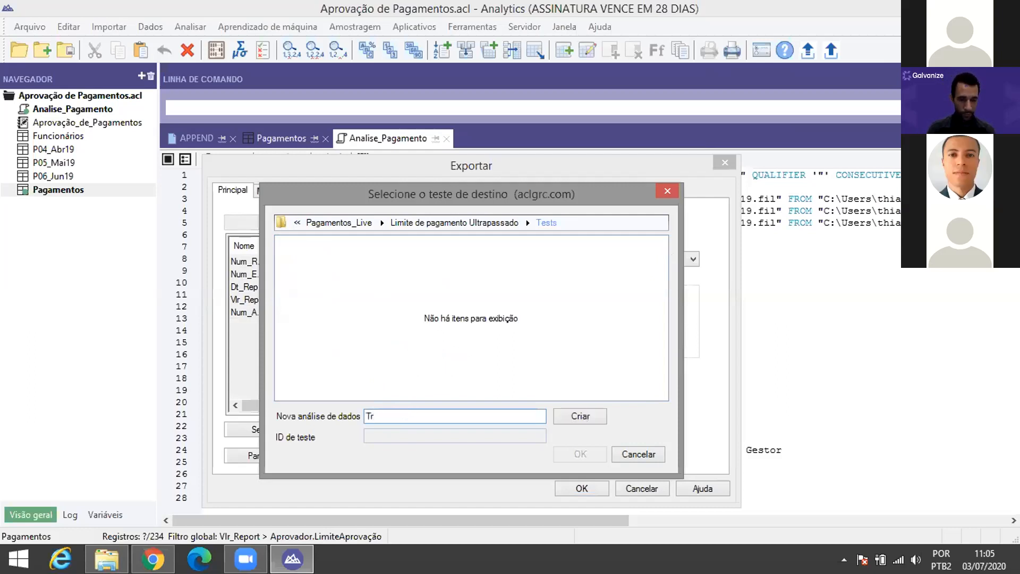
text(Verificaçã)
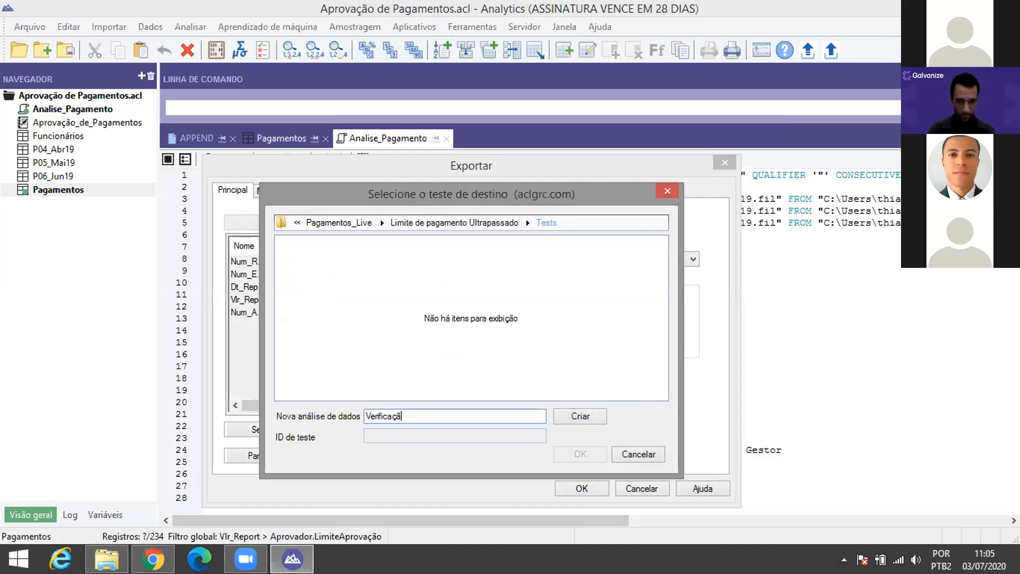
text(o trimestre)
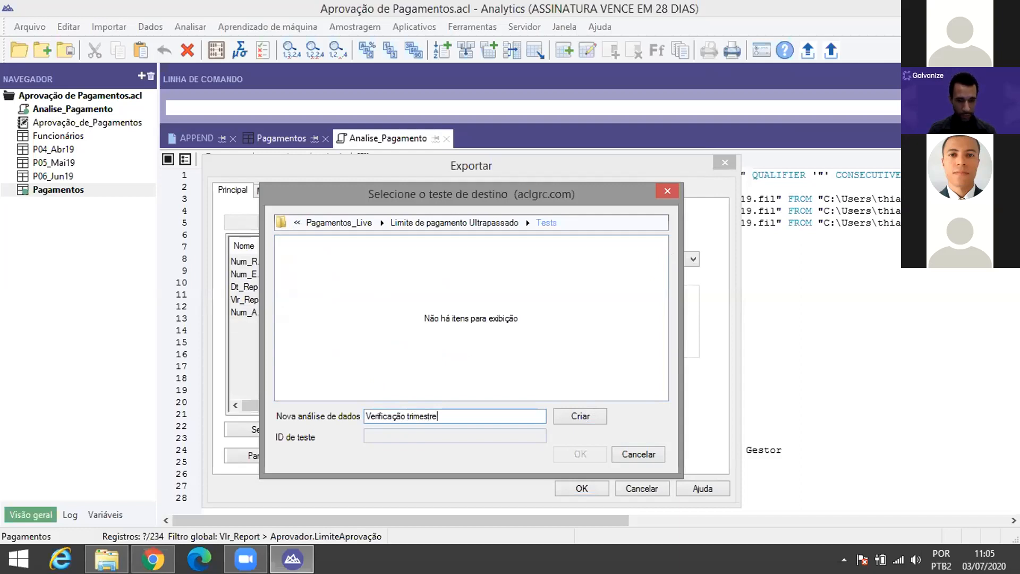
text(2019)
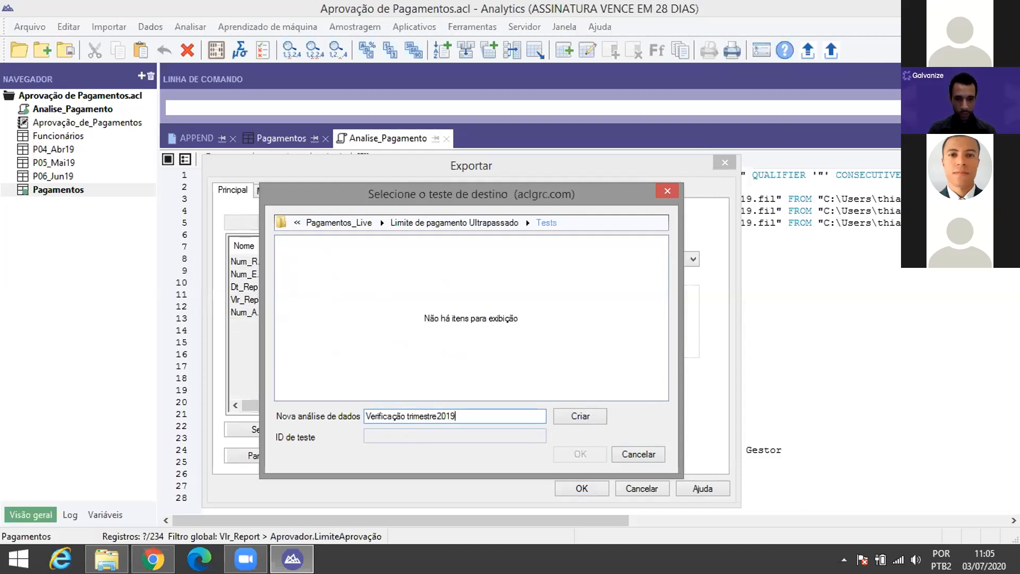
click(584, 417)
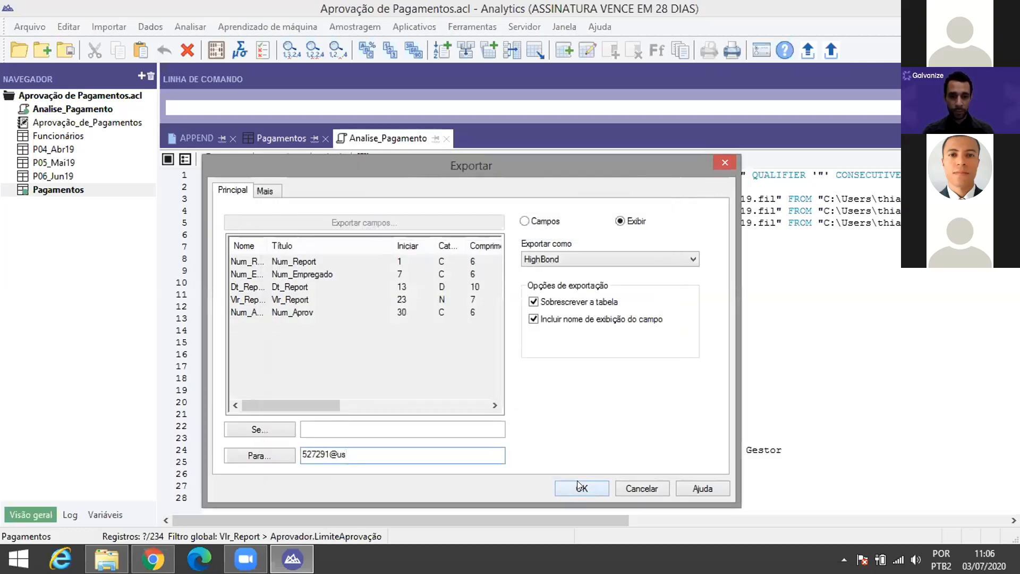
drag(375, 452, 268, 448)
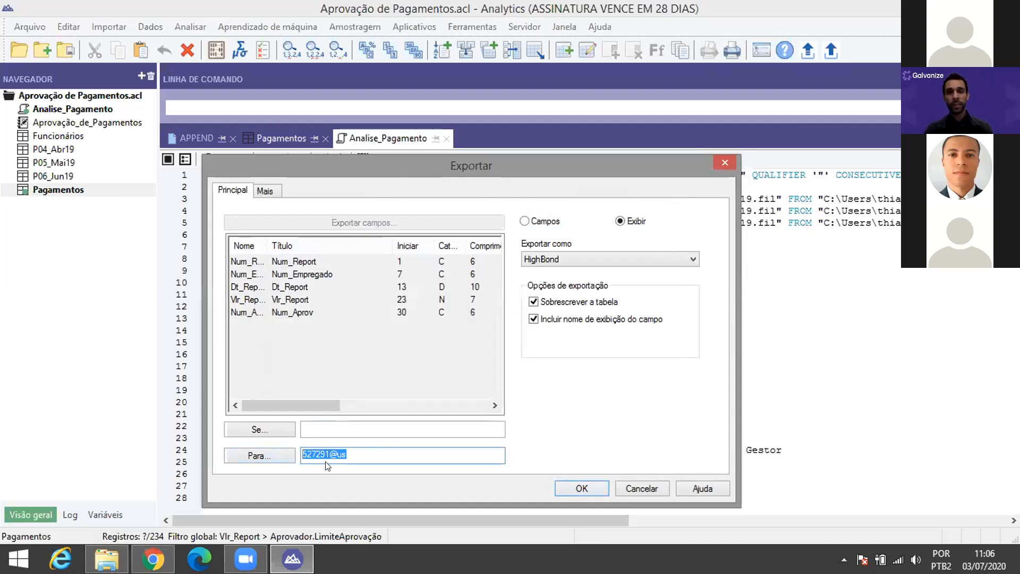
Step: Confirm the HighBond export and end syntax capture in the Analise_Pagamento script
click(585, 490)
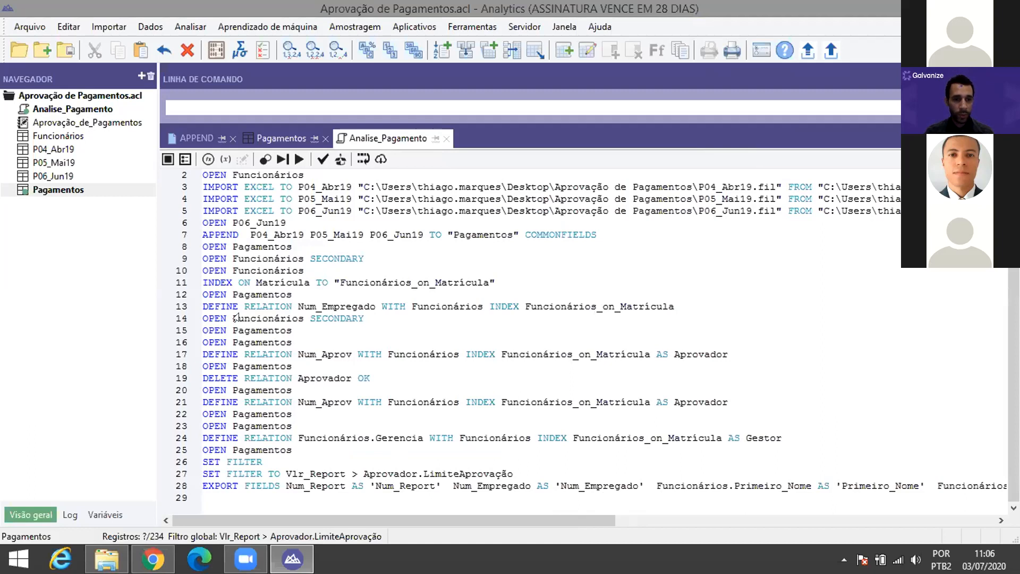
click(168, 160)
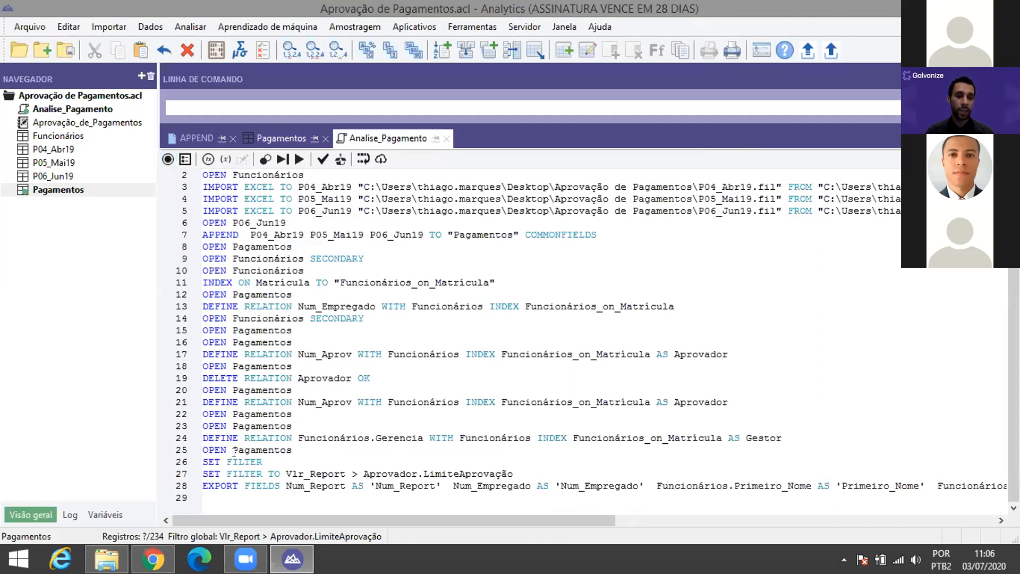
click(269, 136)
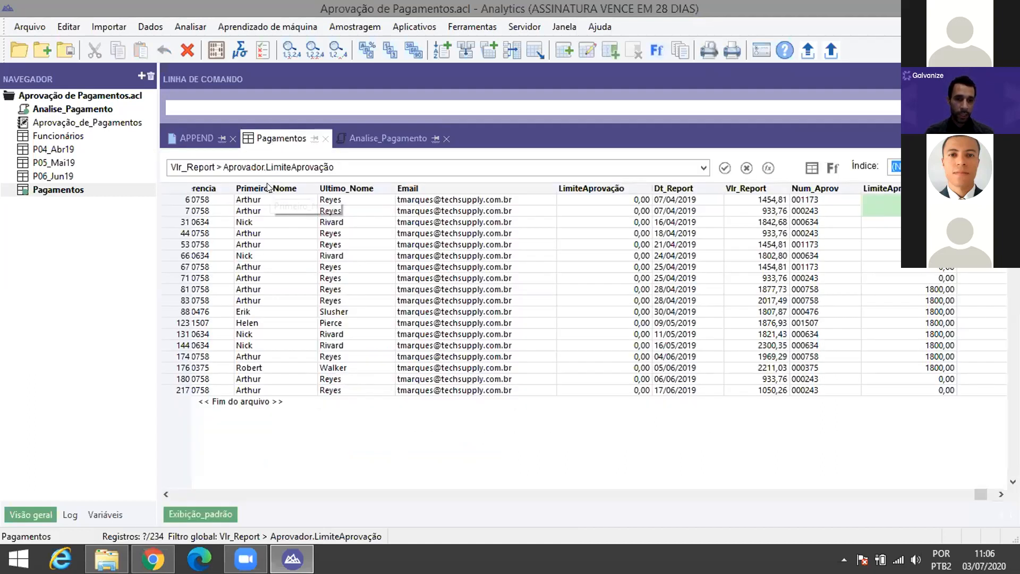
click(354, 138)
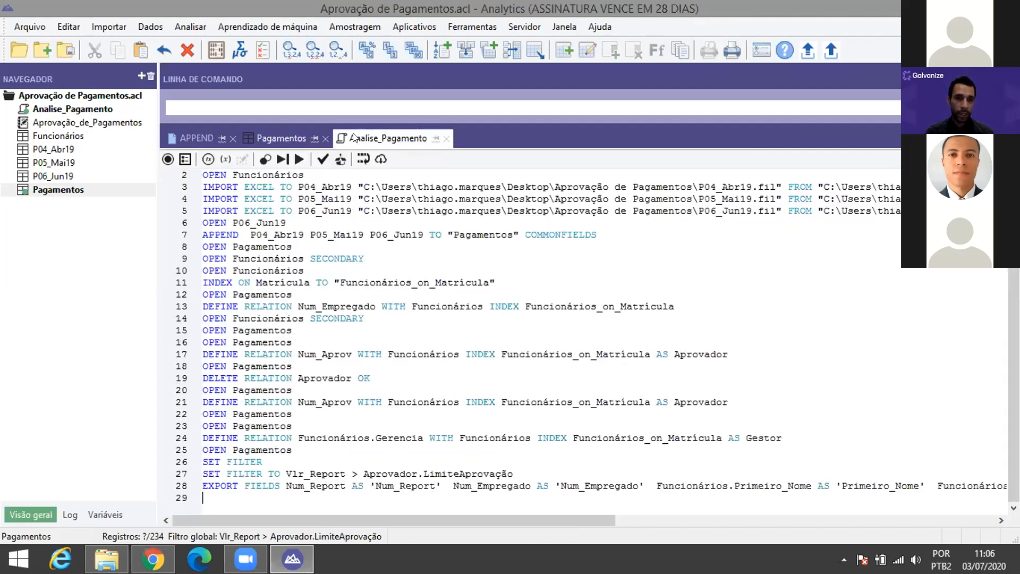
Step: Rerun the script from its EXPORT line, sending the 18 over-limit Pagamentos records to HighBond
click(212, 485)
right_click(236, 484)
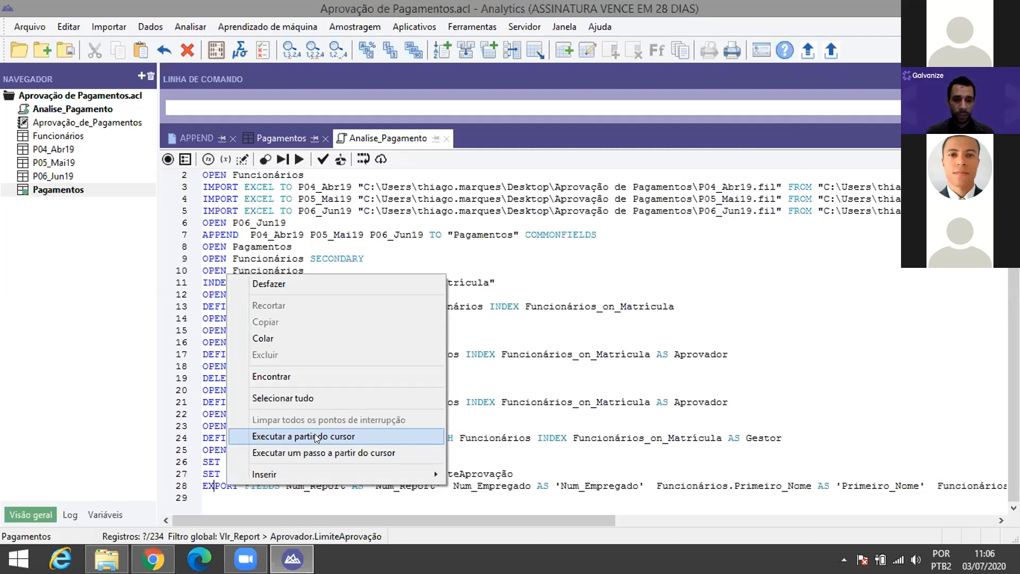
click(314, 436)
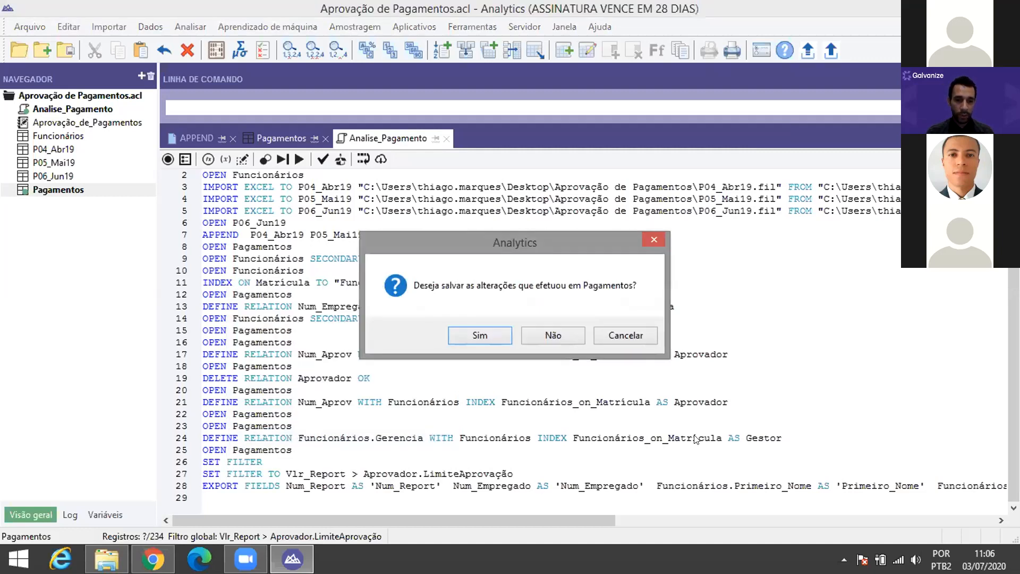
click(465, 334)
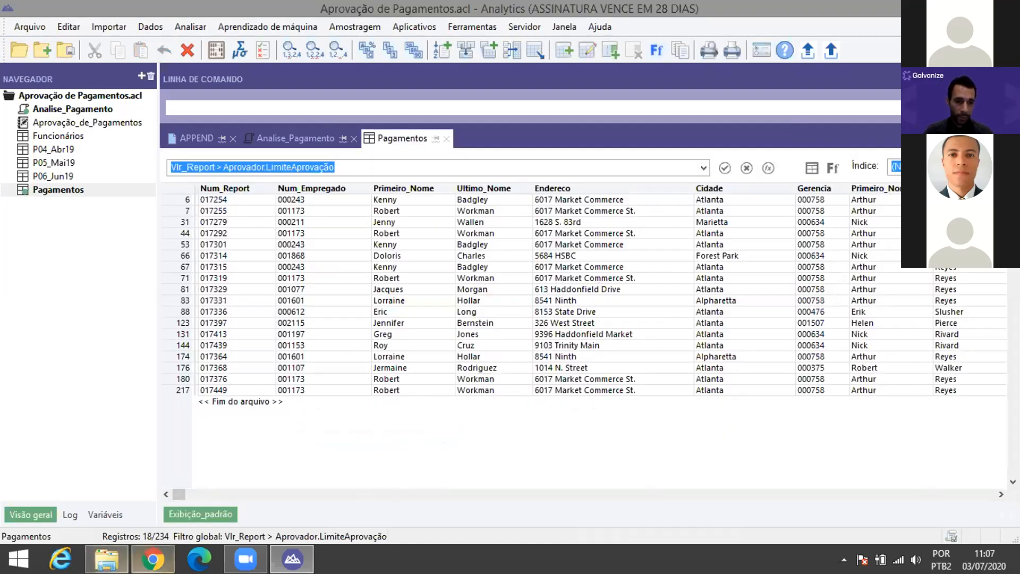
mouse_move(153, 559)
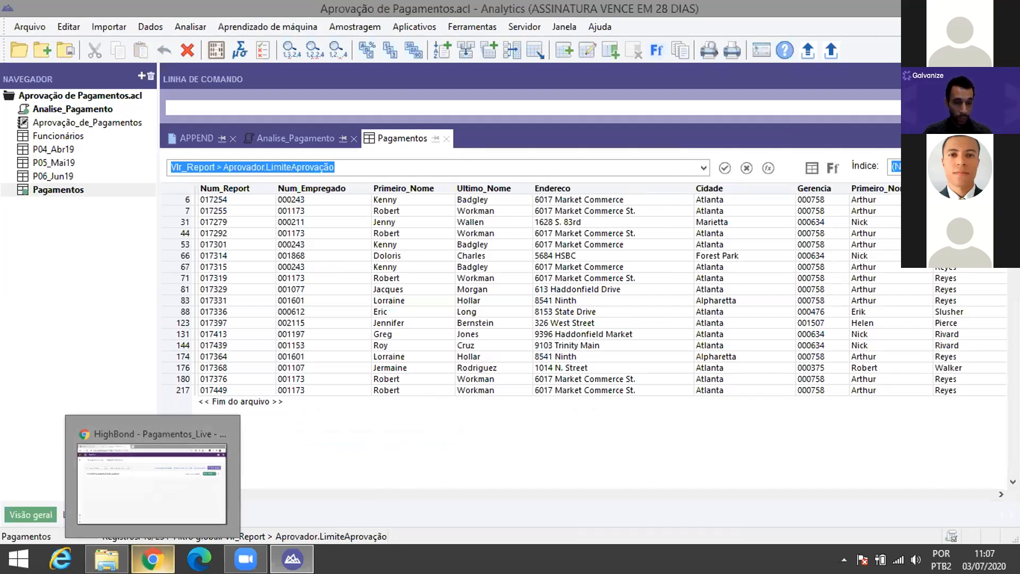
Step: Reload Pagamentos_Live and review the 18 Verificação trimestre2019 records to remediate
click(152, 480)
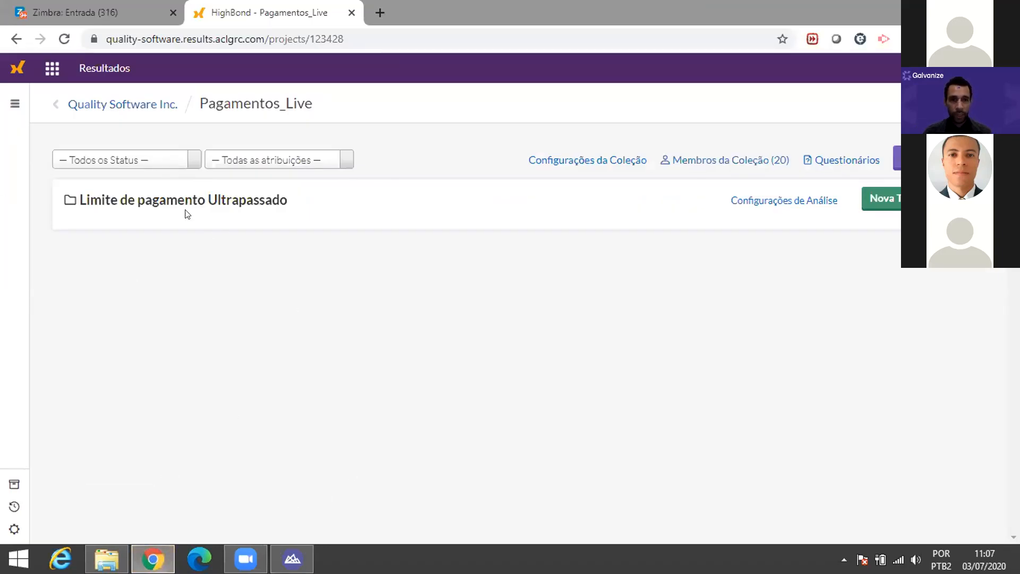
click(64, 40)
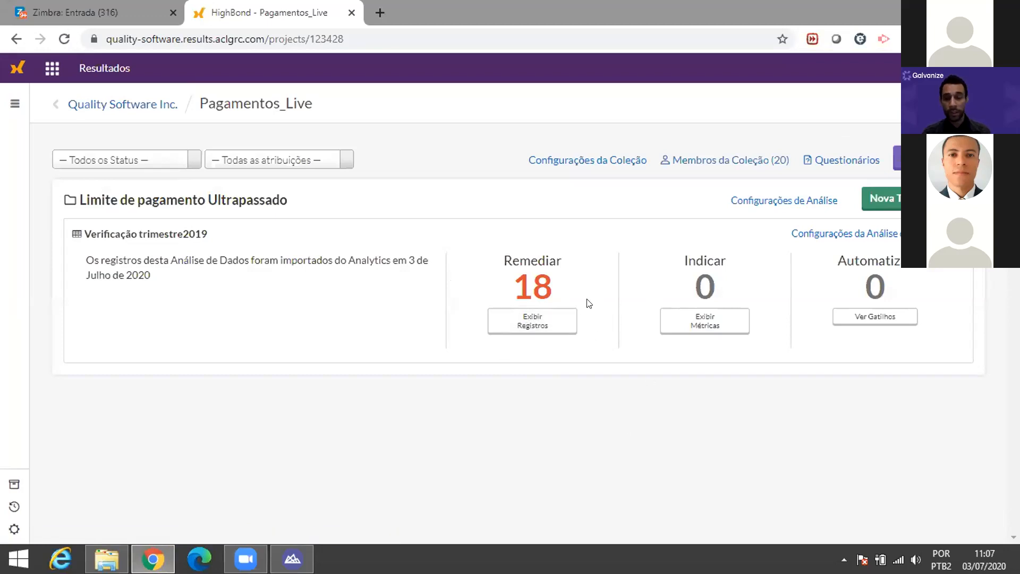
click(522, 319)
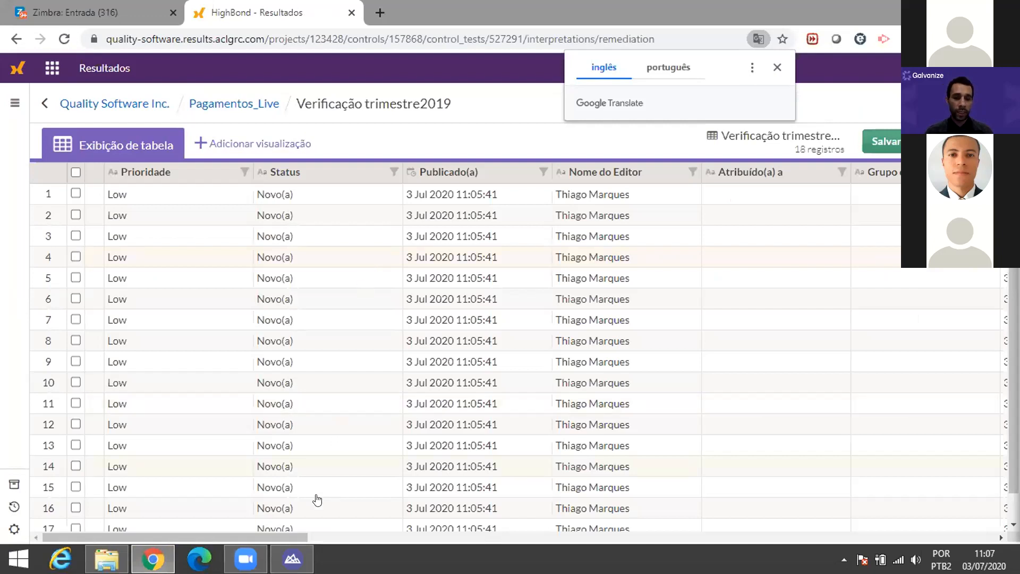
drag(278, 538, 970, 533)
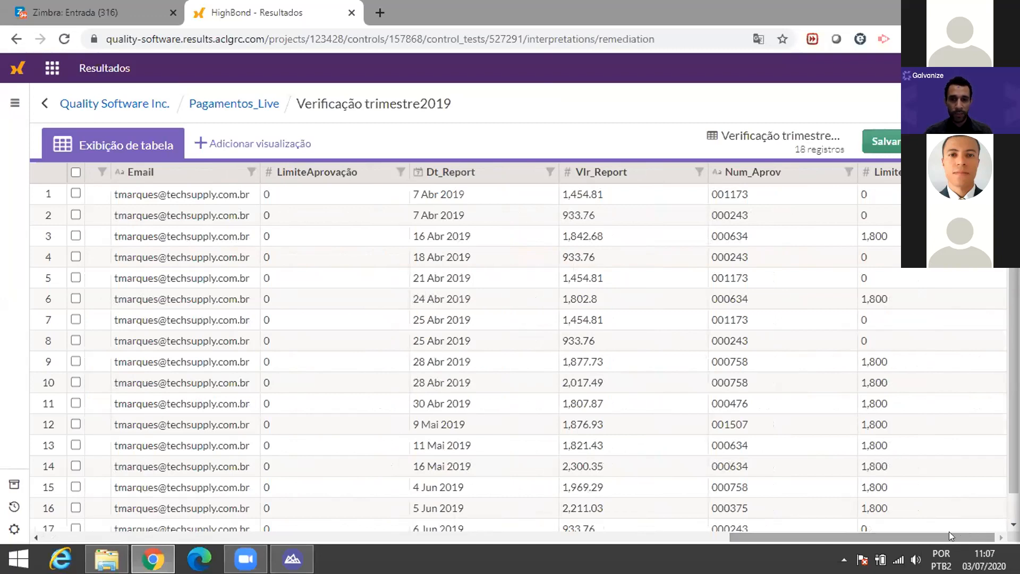
click(649, 537)
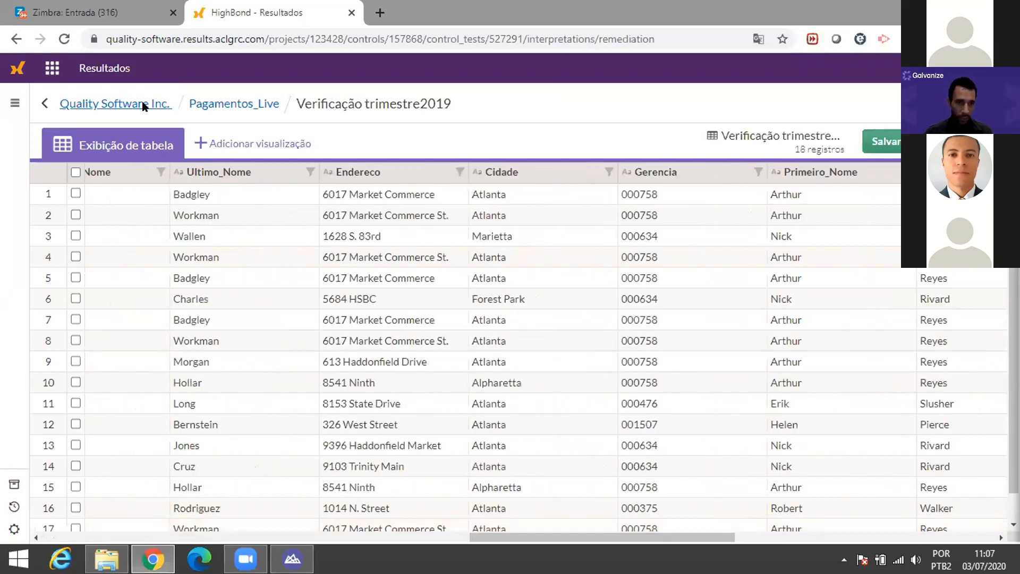
click(248, 103)
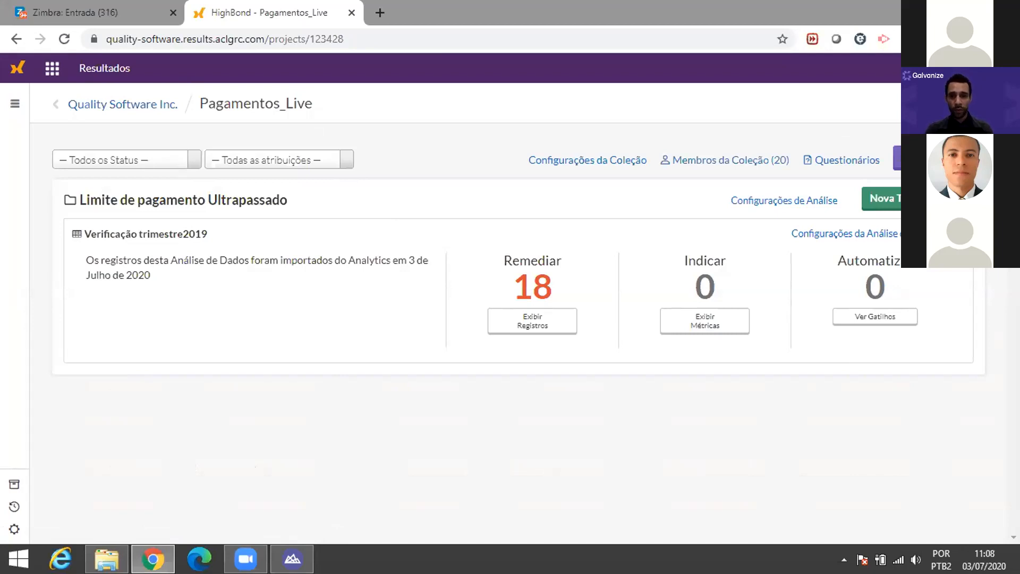
Step: Create a Pagamentos_Live questionnaire named 'Verificação de Pagamentos Inconsistentes'
click(835, 162)
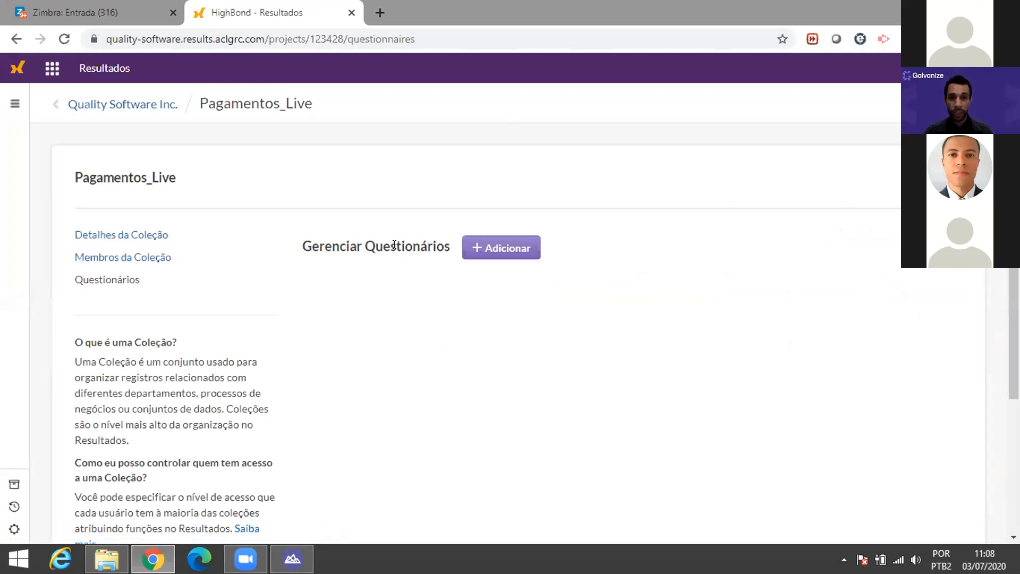
scroll(457, 207, down, 3)
scroll(505, 213, up, 3)
click(486, 247)
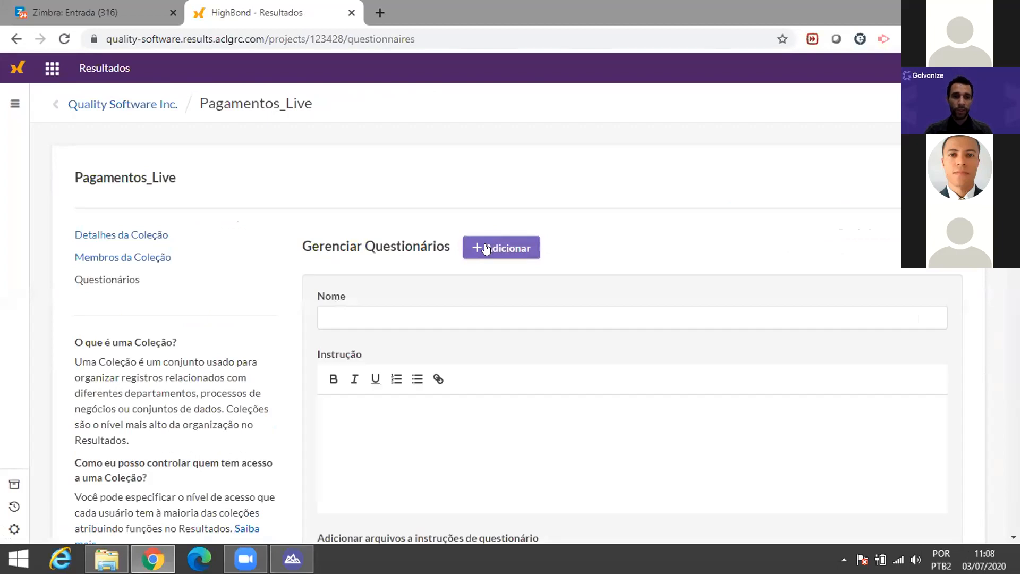
click(376, 315)
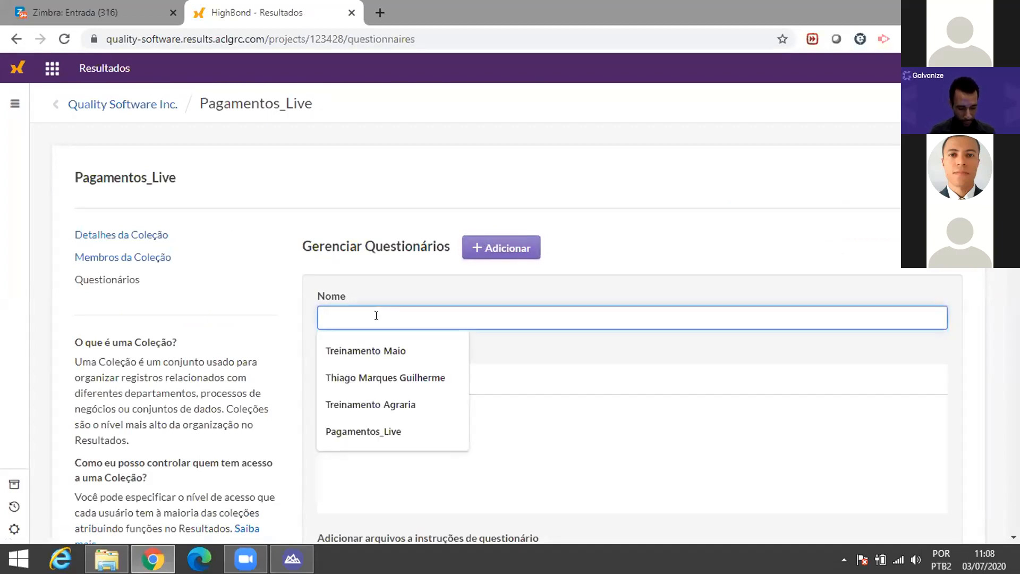
text(Verifi)
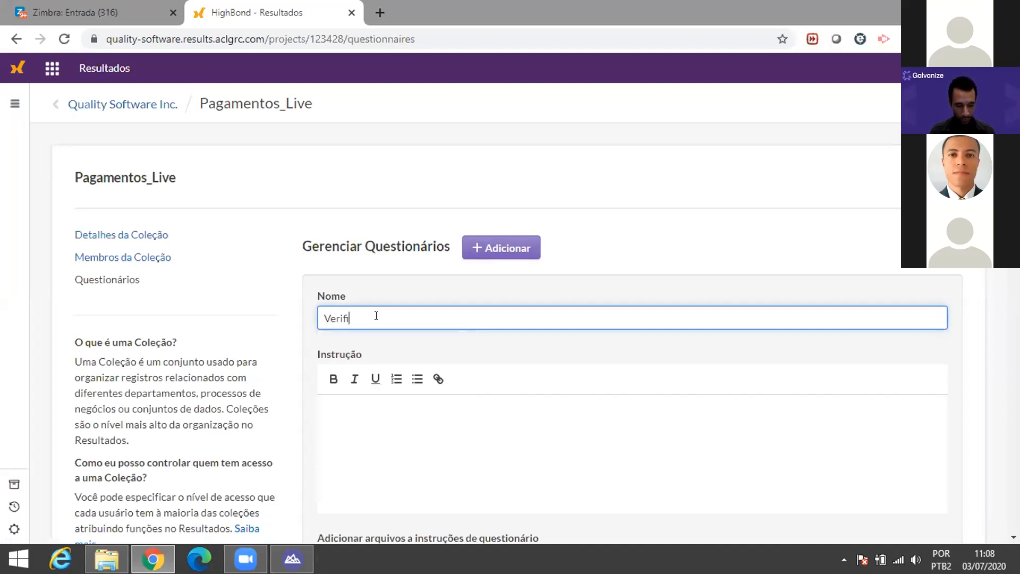
text(cação de P)
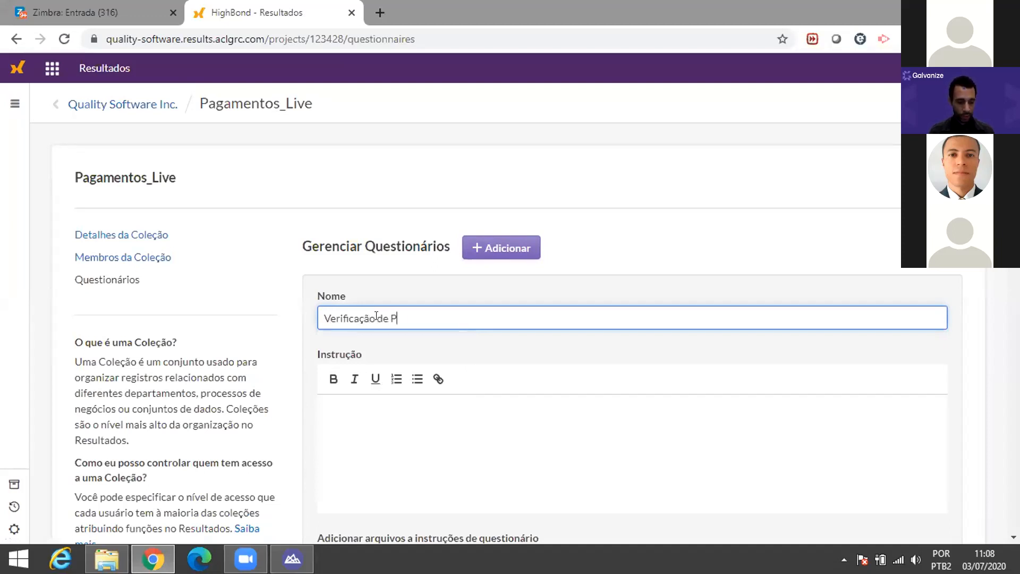
text(agamentos )
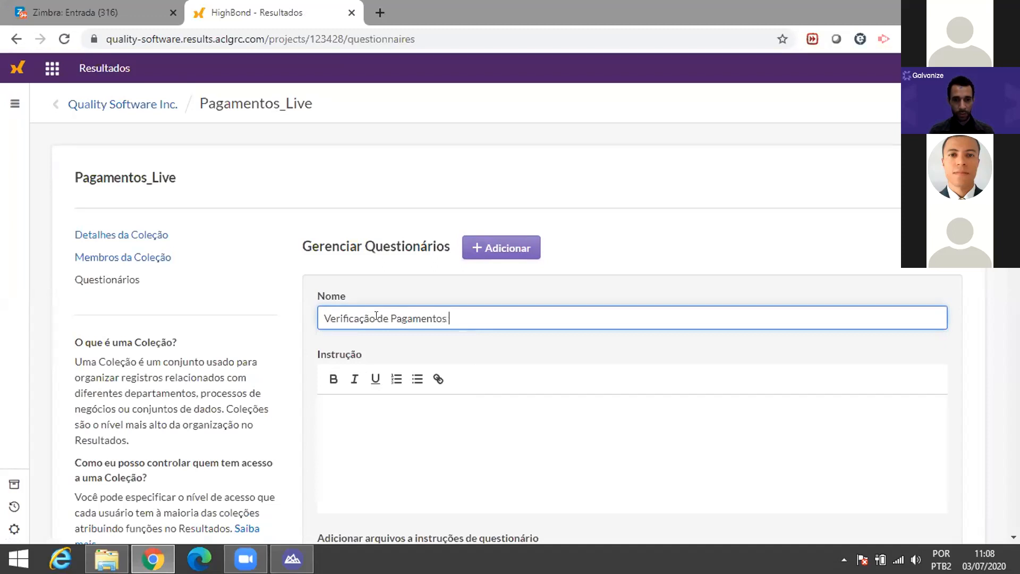
text(I)
key(BackSpace)
text(Incon)
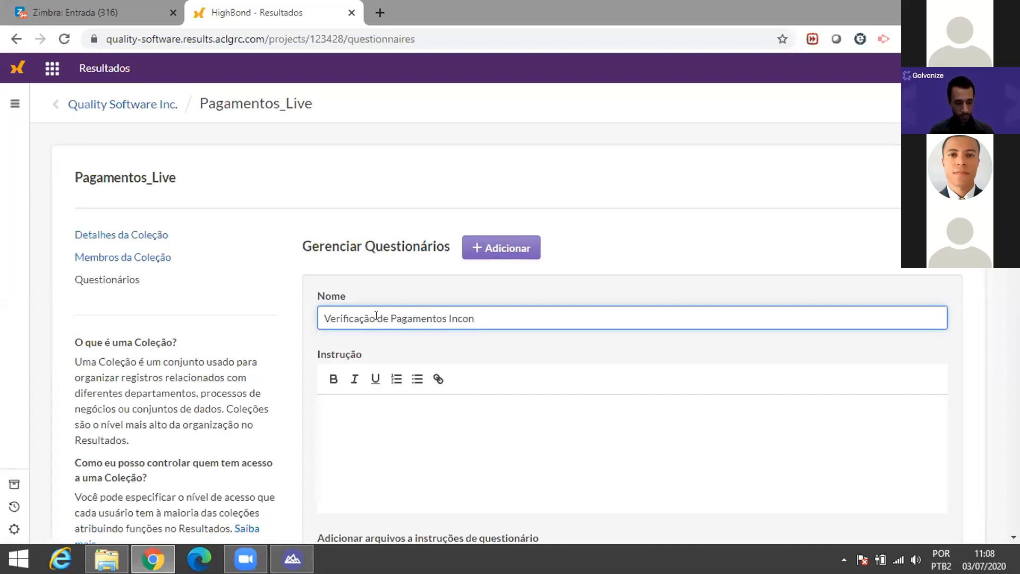
text(s)
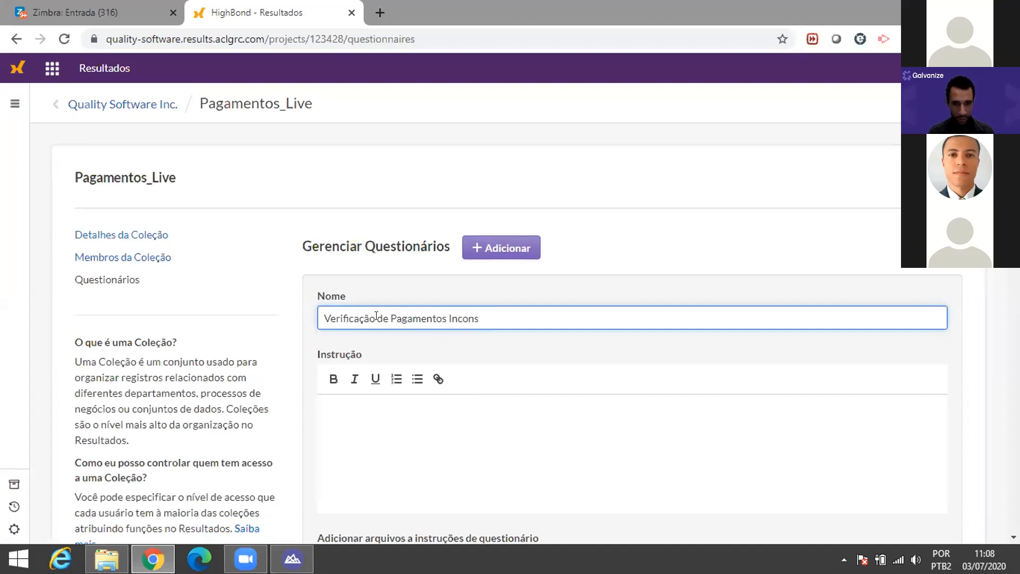
key(BackSpace)
text(cistentes)
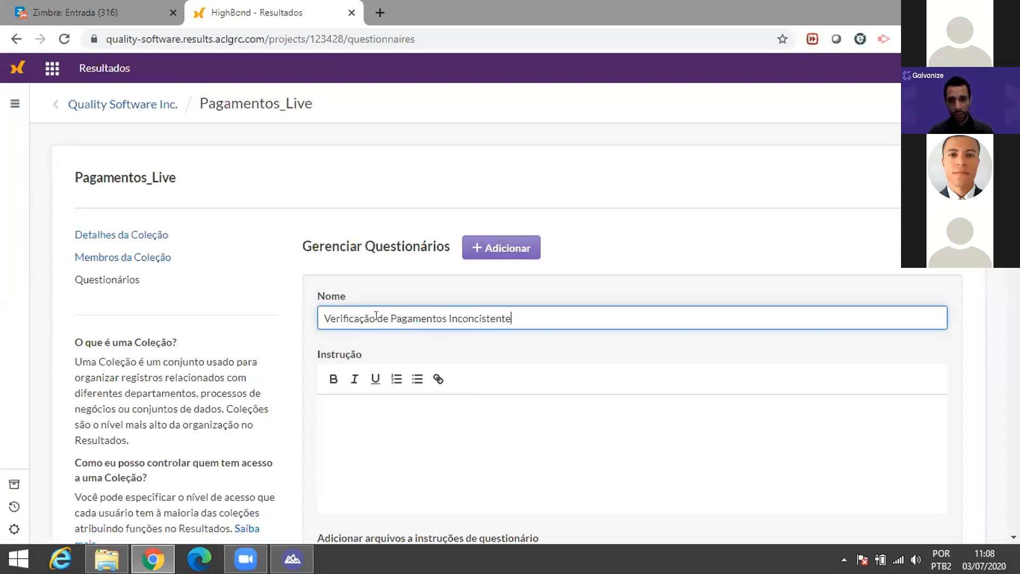
scroll(463, 381, down, 1)
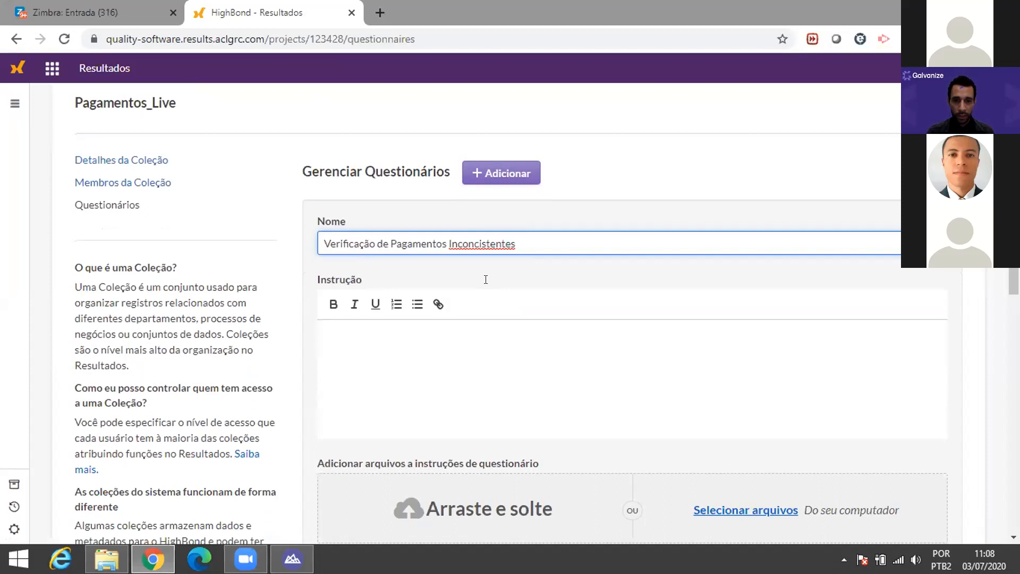
right_click(477, 245)
click(507, 259)
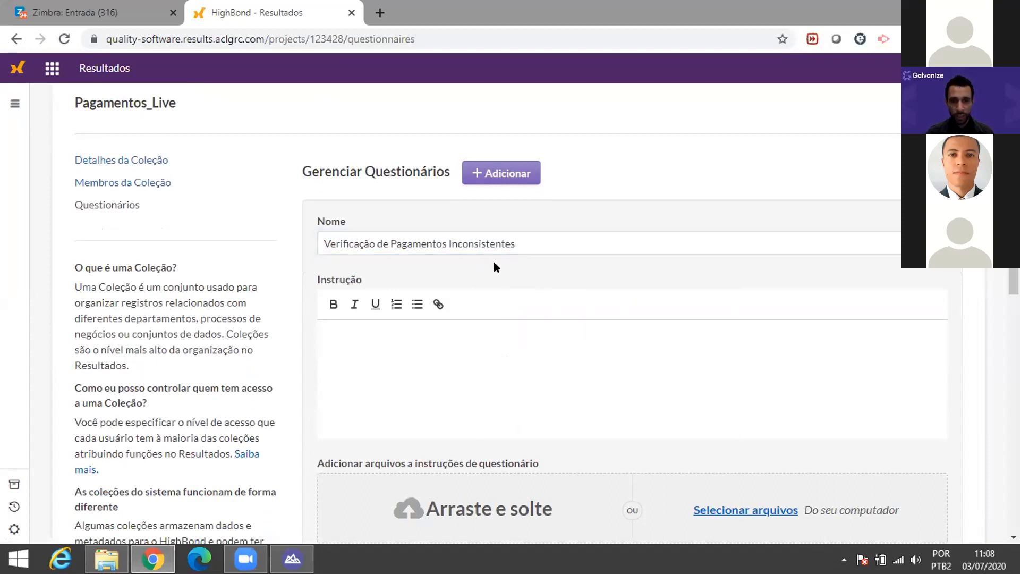
Step: Enter the instruction 'Verifique os pagamento que tiveram o valor de aprovação ultrapassado.'
click(423, 335)
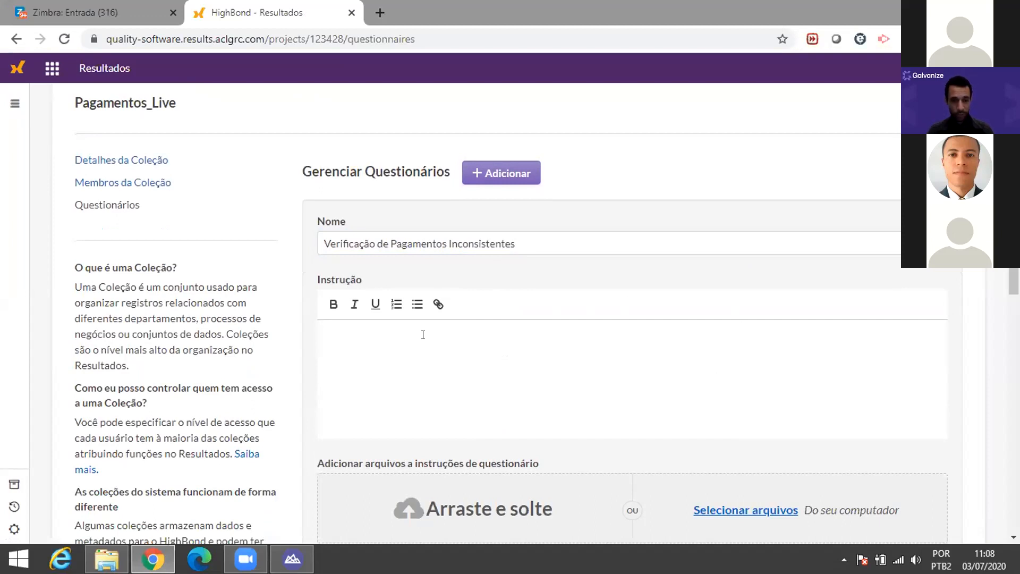
text(Verifi)
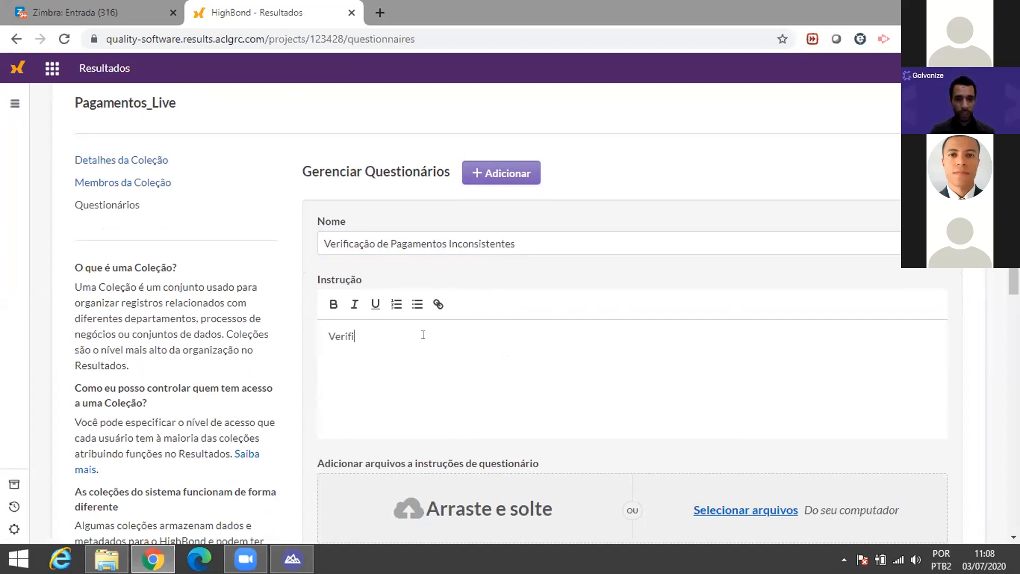
text(que os )
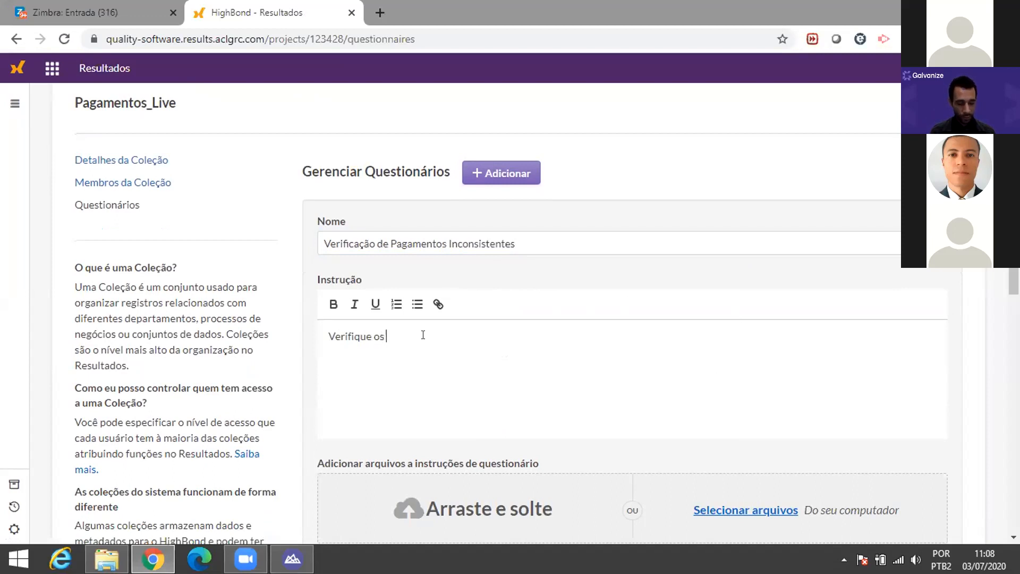
text(pagamento que tiveram o valor de aprova)
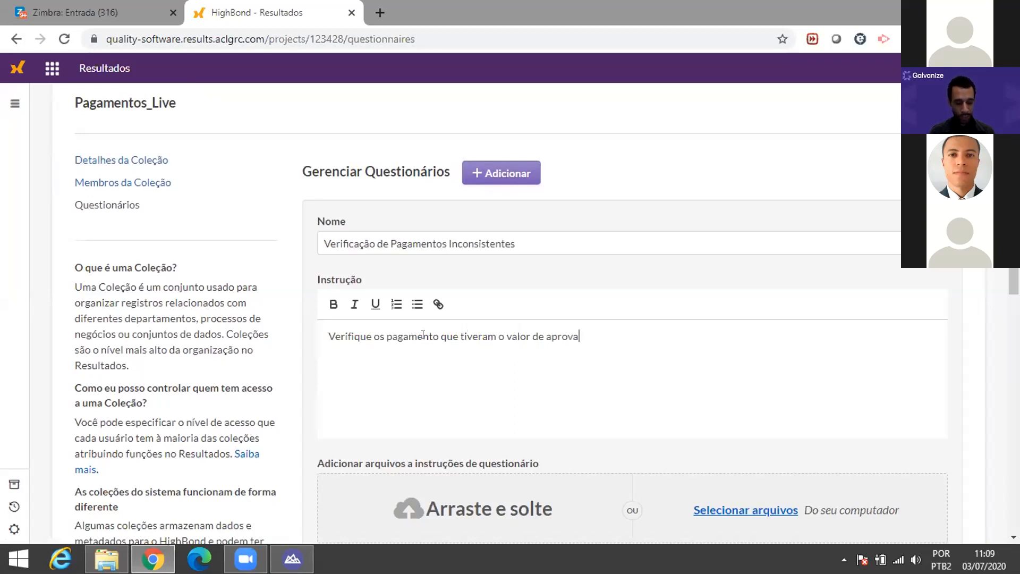
text(ção ultrapassado.)
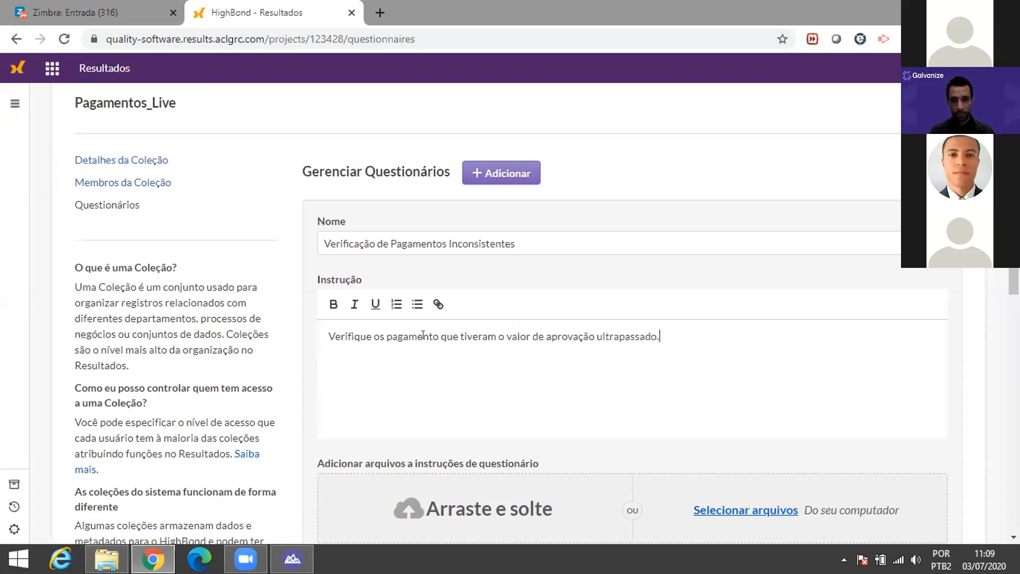
scroll(462, 340, down, 4)
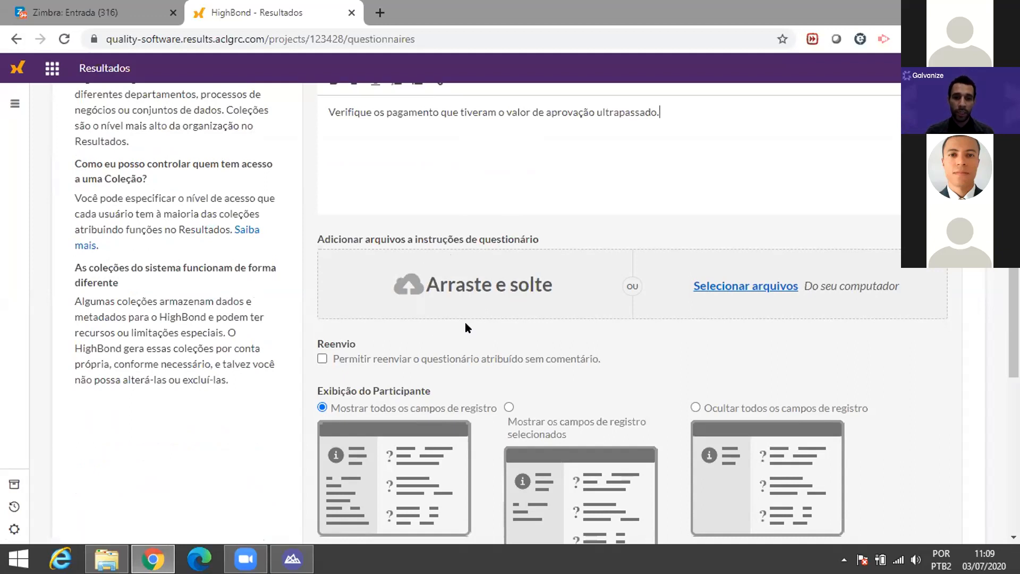
scroll(465, 322, down, 4)
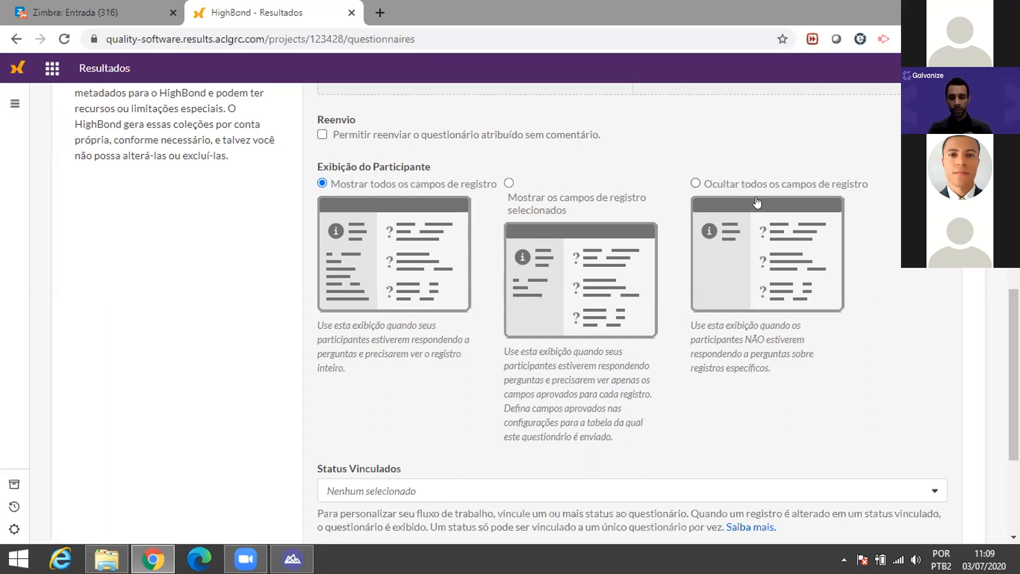
key(alt+Tab)
key(alt+Tab)
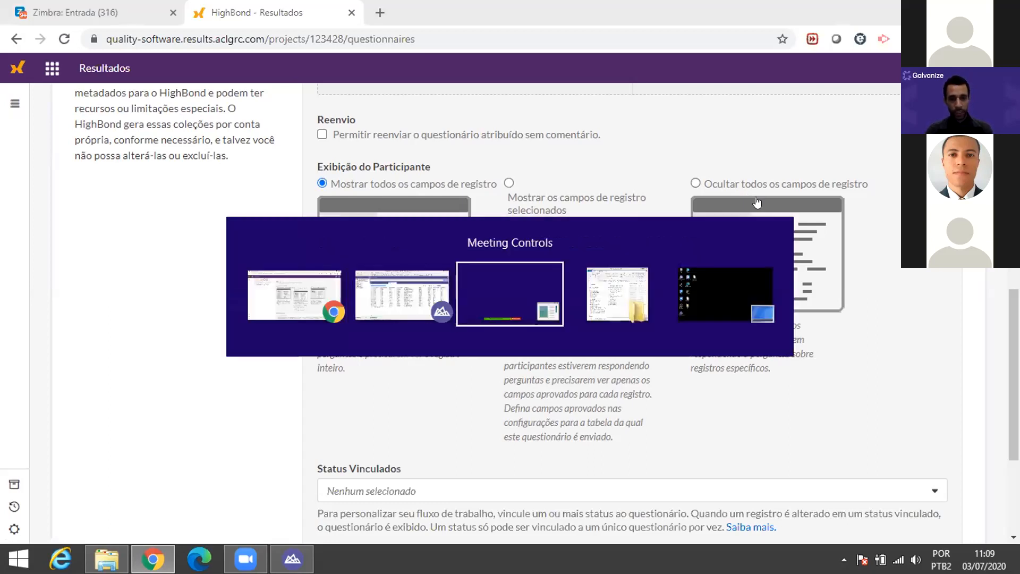
key(alt+shift+Tab)
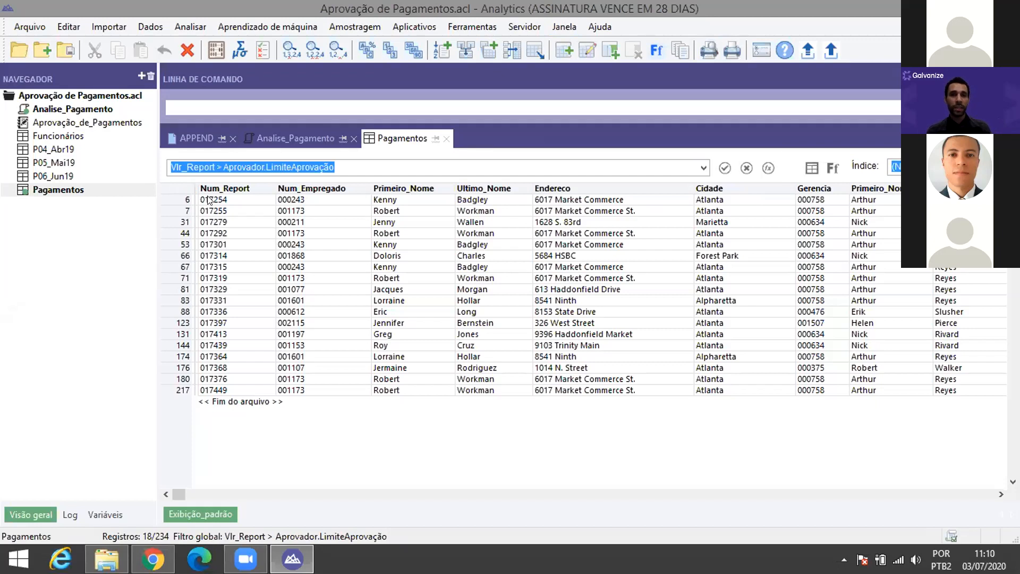
key(alt+Tab)
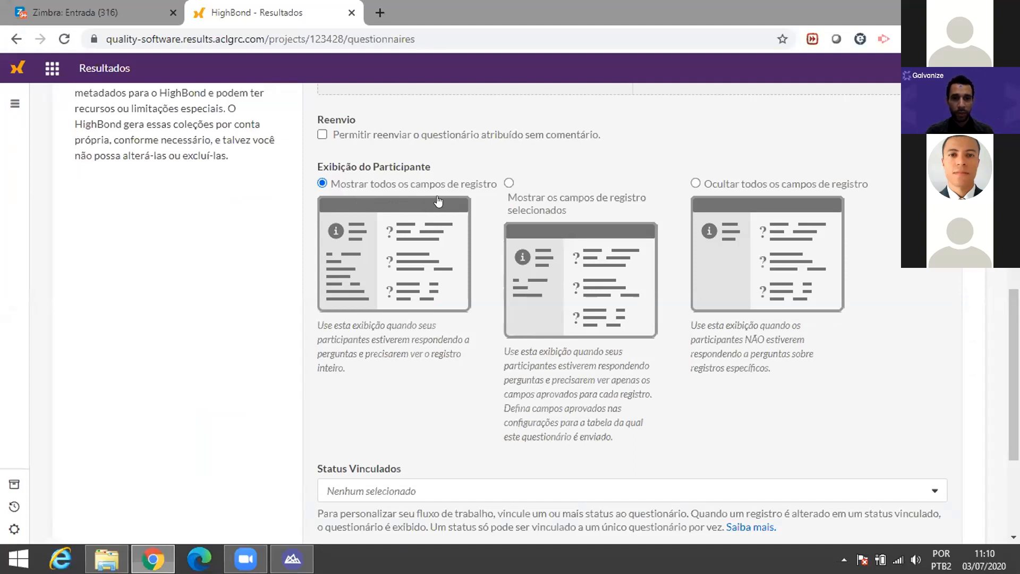
Step: Save the new questionnaire and bring up the Adicionar list of question types
scroll(441, 221, down, 3)
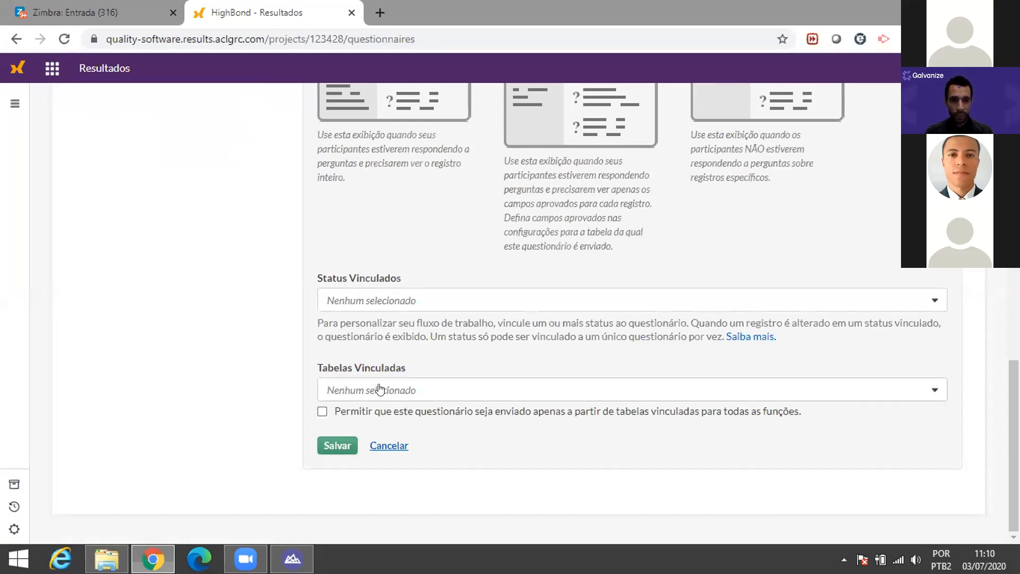
click(340, 446)
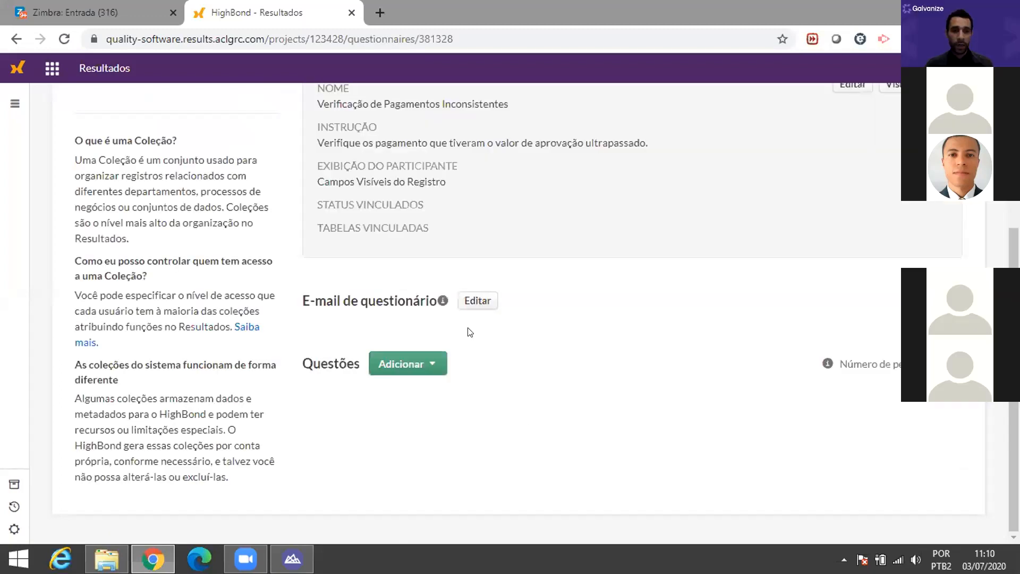
scroll(470, 332, up, 5)
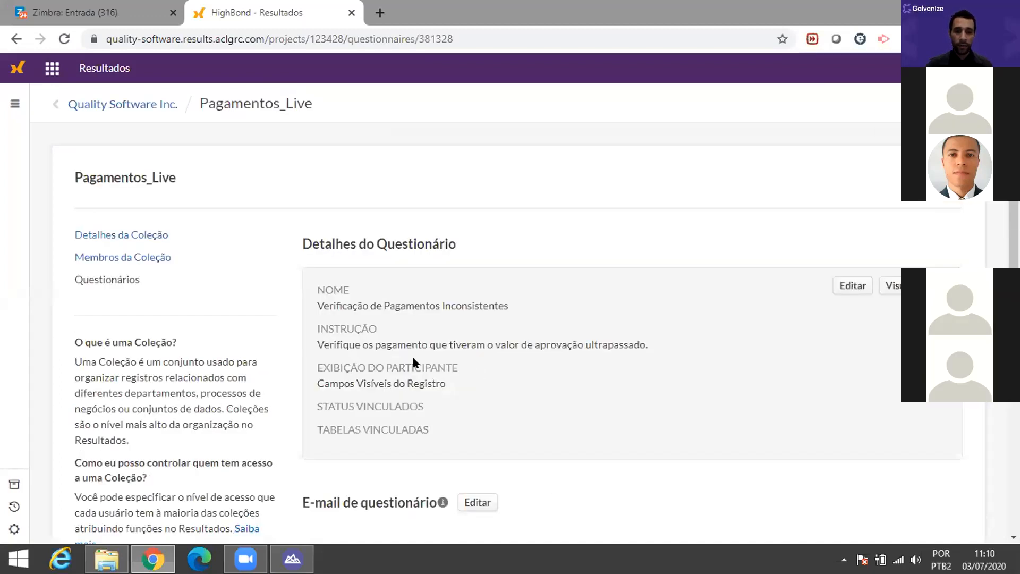
scroll(425, 334, down, 4)
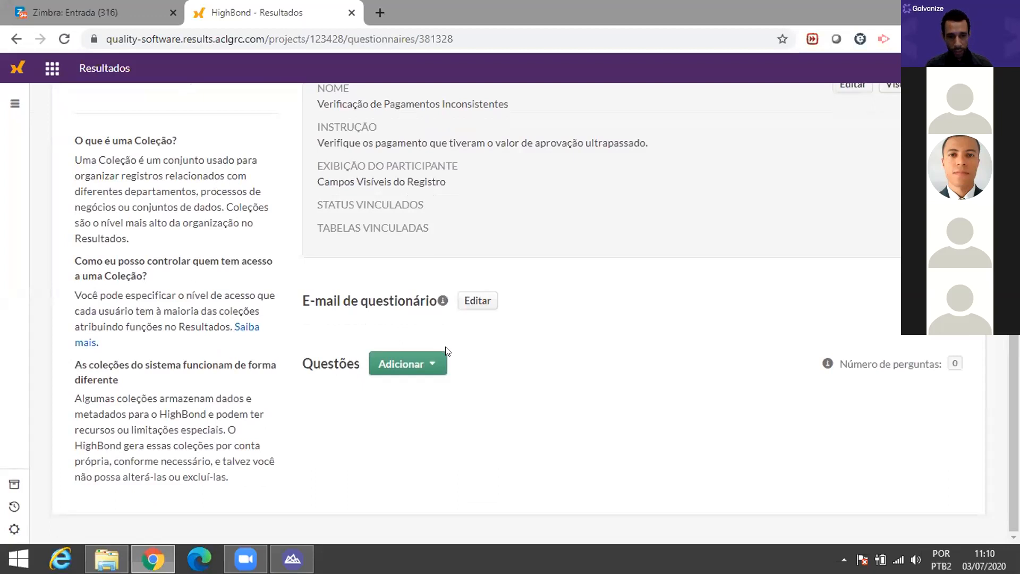
click(424, 366)
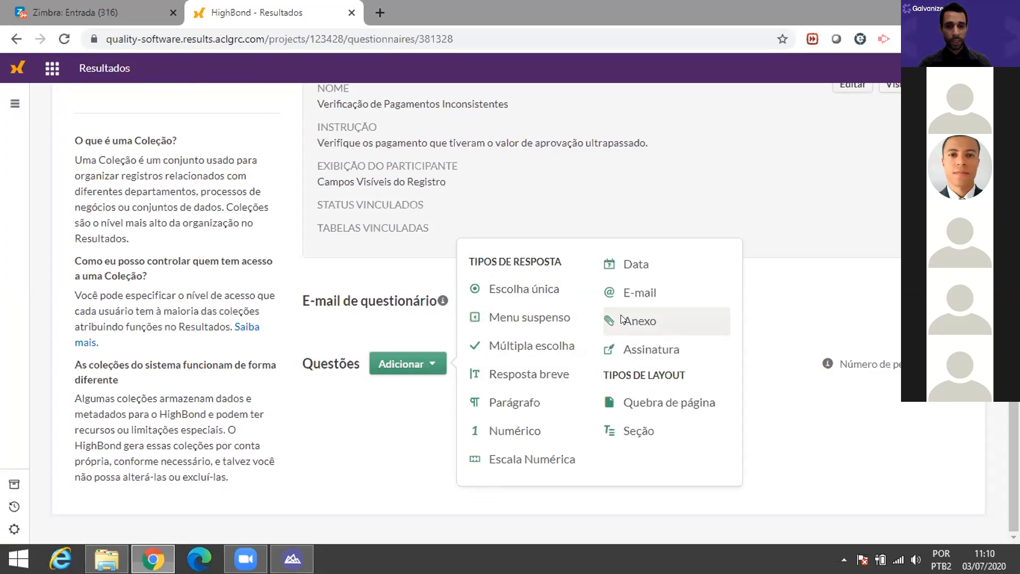
Step: Add an Anexo question reading 'Favor Anexe o documento referente ao Pagamento feito'
click(619, 320)
scroll(616, 319, down, 4)
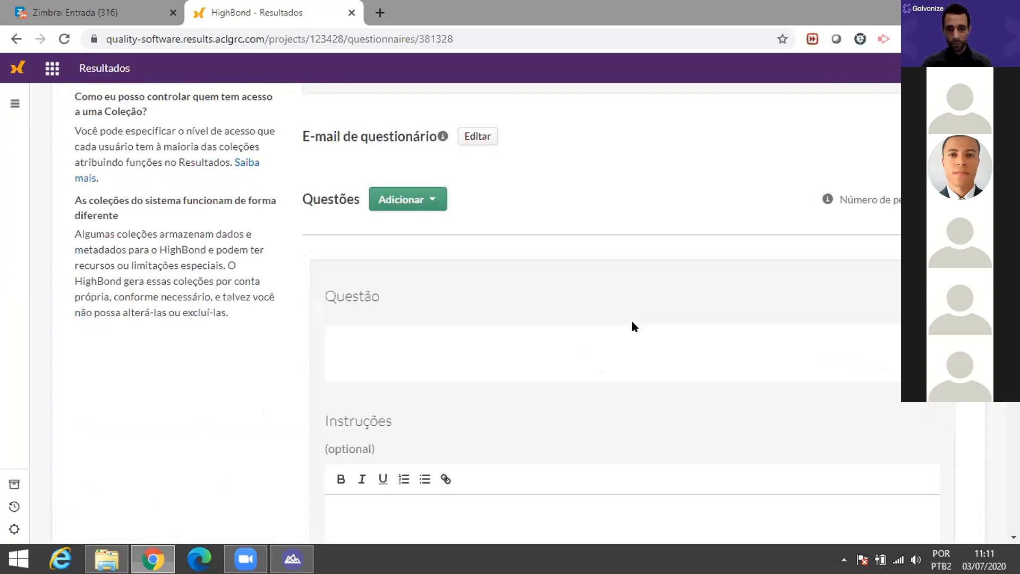
click(349, 294)
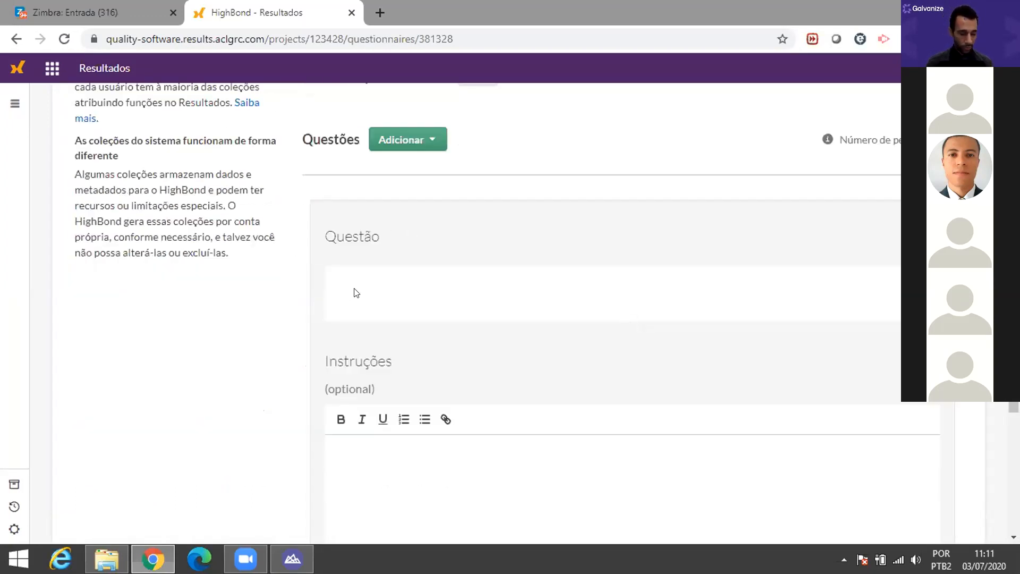
text(Favor Anex)
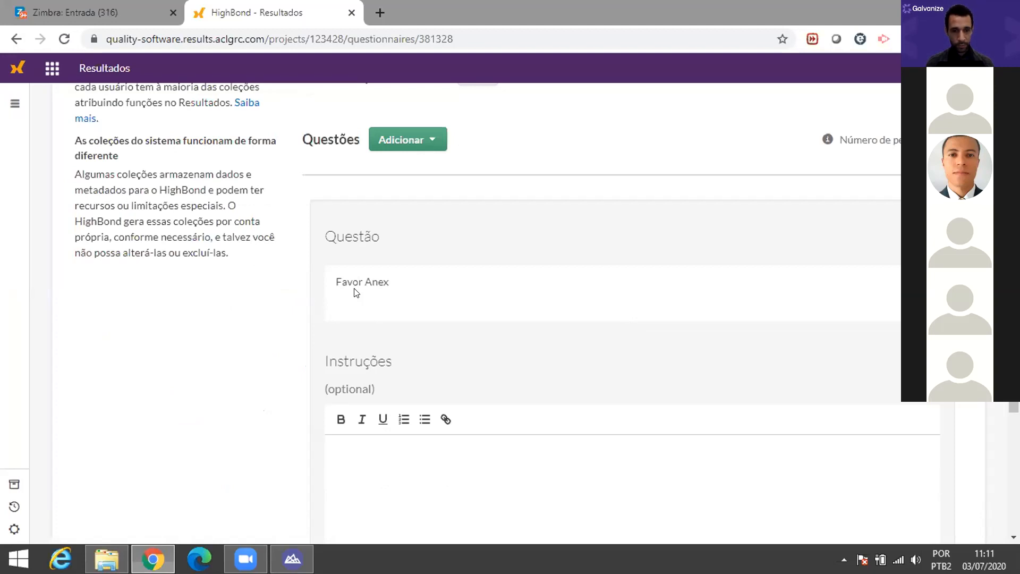
text(e o documento referente ao )
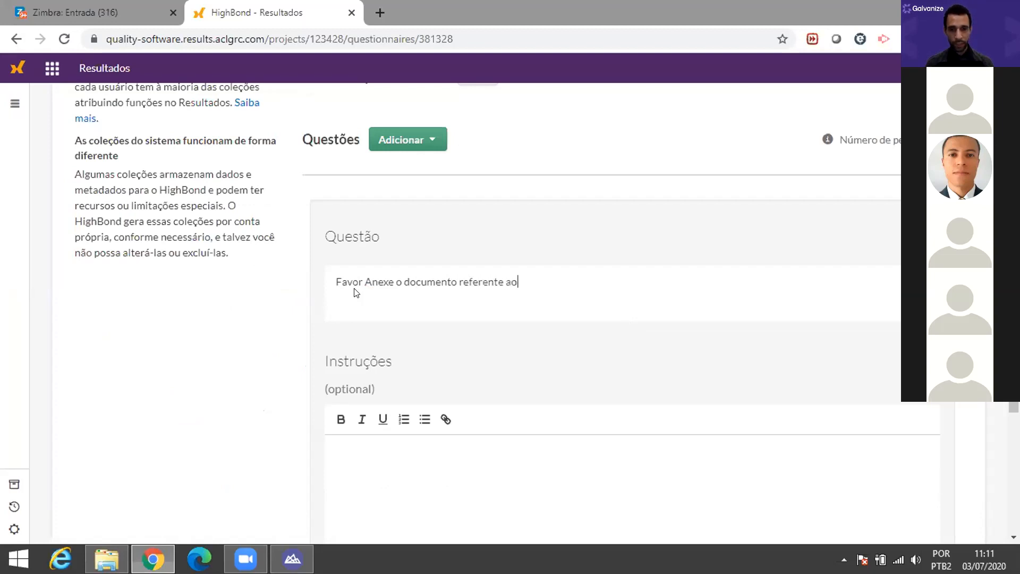
text(Pagam)
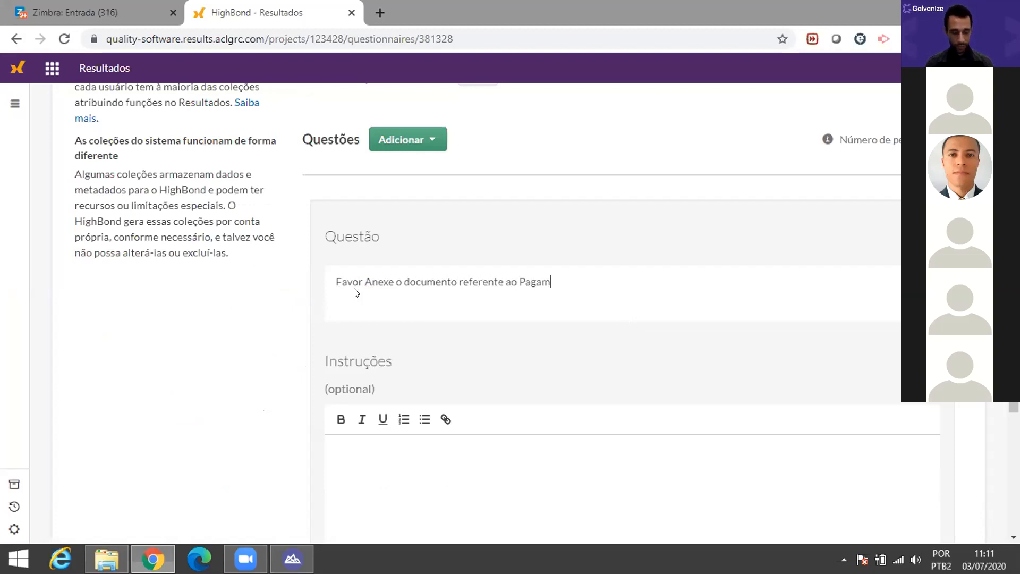
text(ento feito)
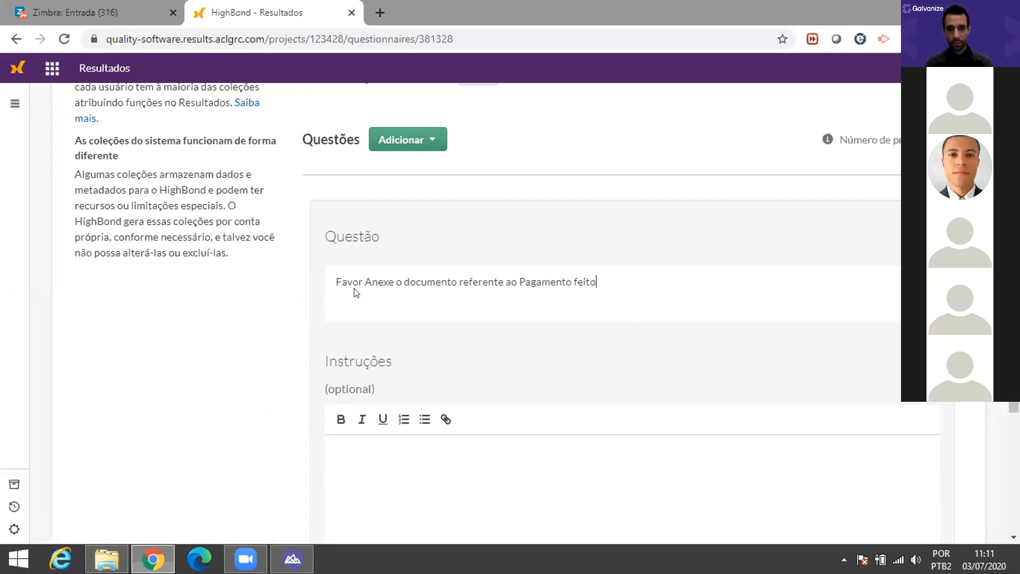
Step: Set the question's column display name to Anexo_Pagamento and save it
scroll(417, 262, down, 3)
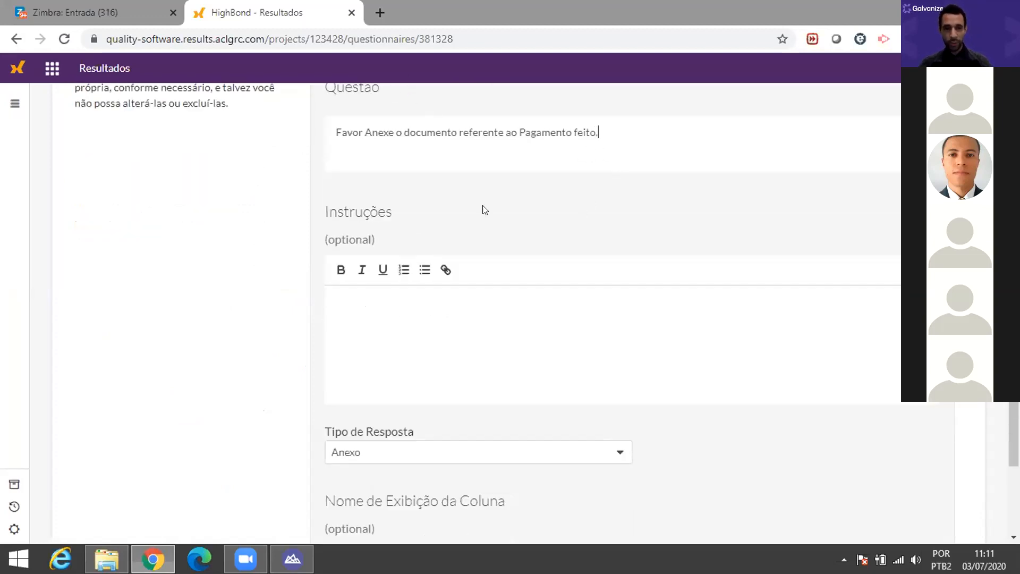
scroll(444, 259, down, 3)
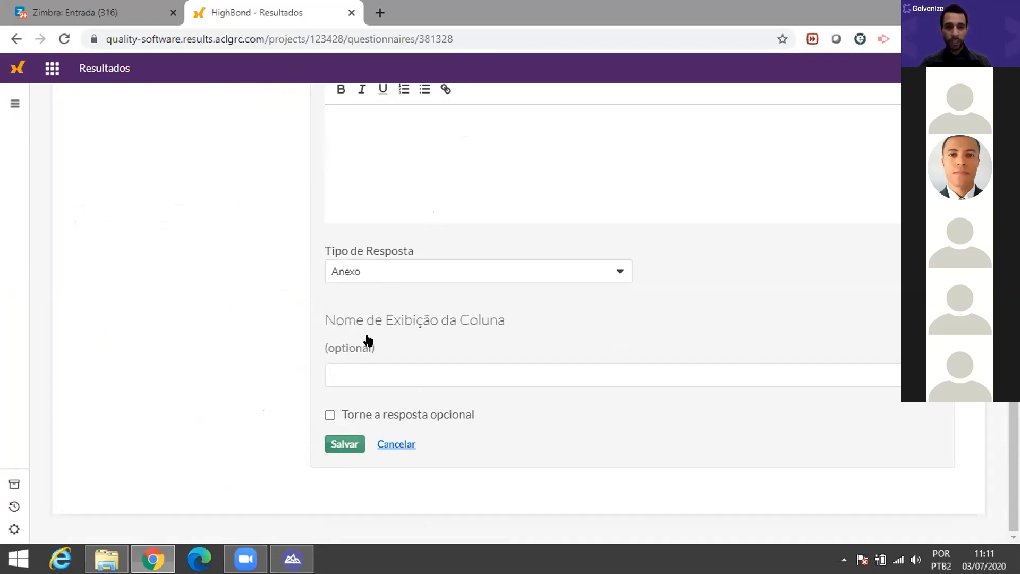
click(429, 378)
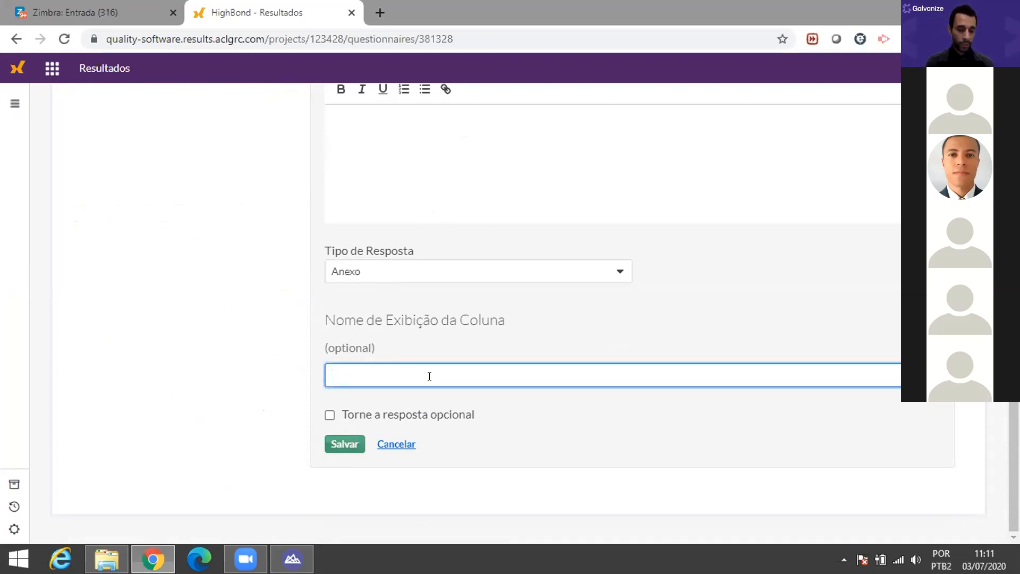
text(Docume)
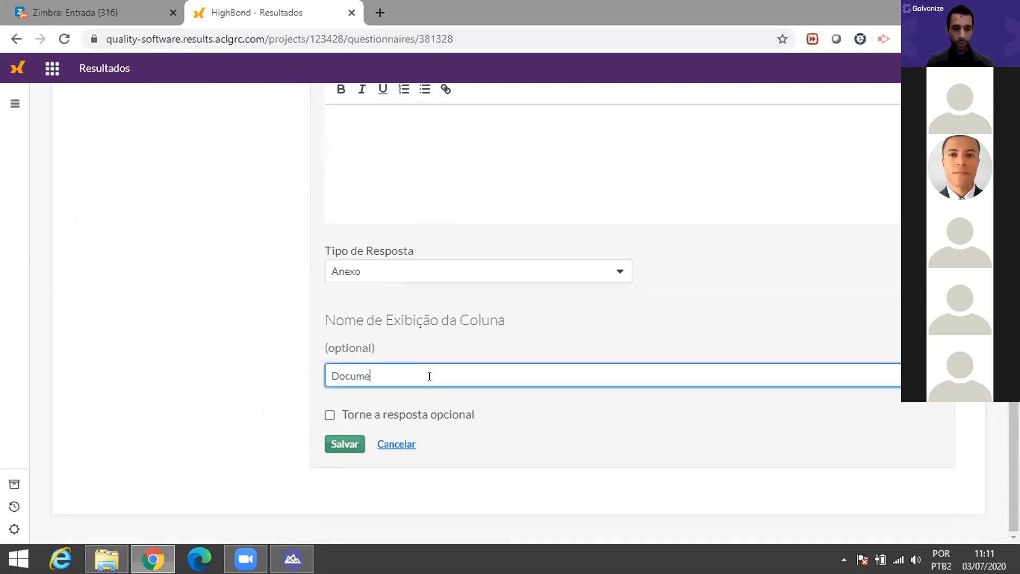
text(nto_Pagamento)
key(Left)
key(Left)
key(Left)
key(Left)
key(Left)
key(Left)
key(Left)
key(Left)
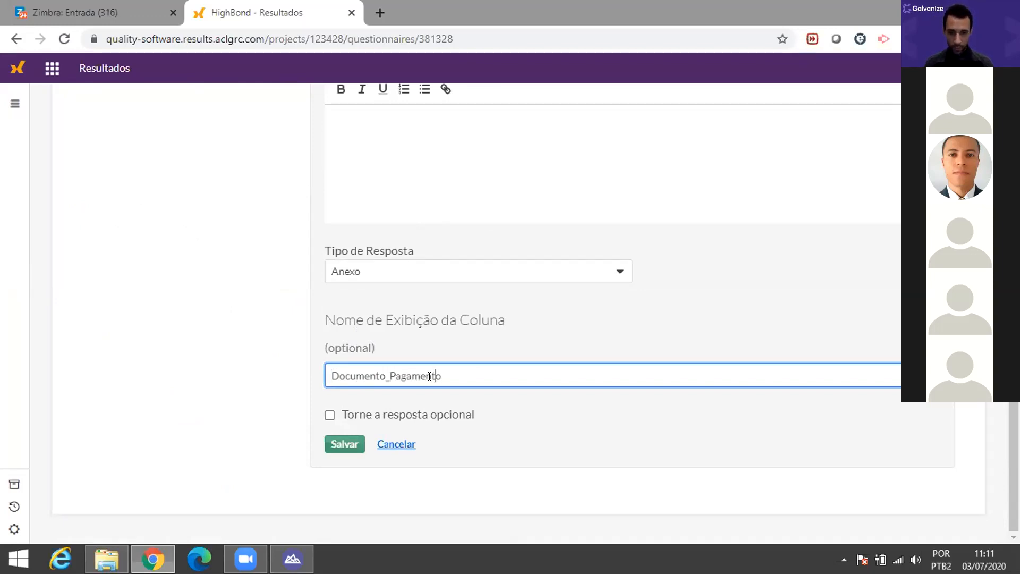
key(shift+Left)
key(shift+Left)
key(shift+Left)
key(shift+Left)
key(shift+Left)
key(shift+Left)
key(shift+Left)
key(shift+Left)
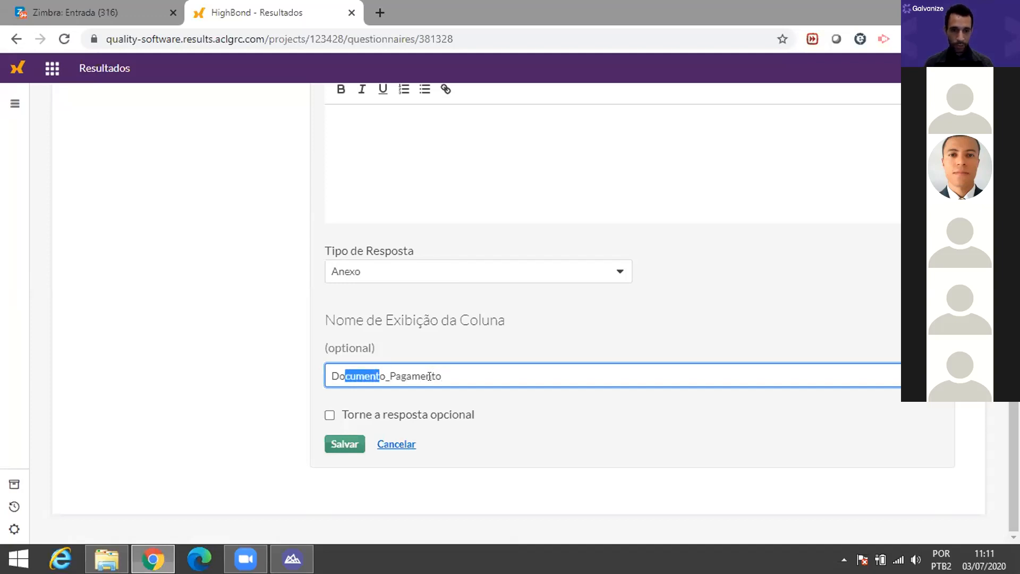
text(Anexo)
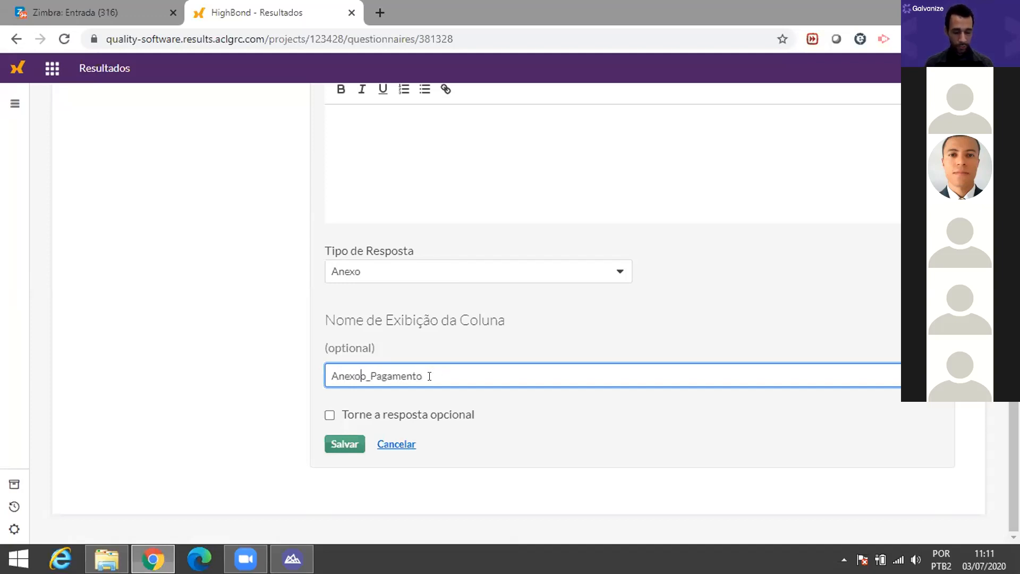
key(Delete)
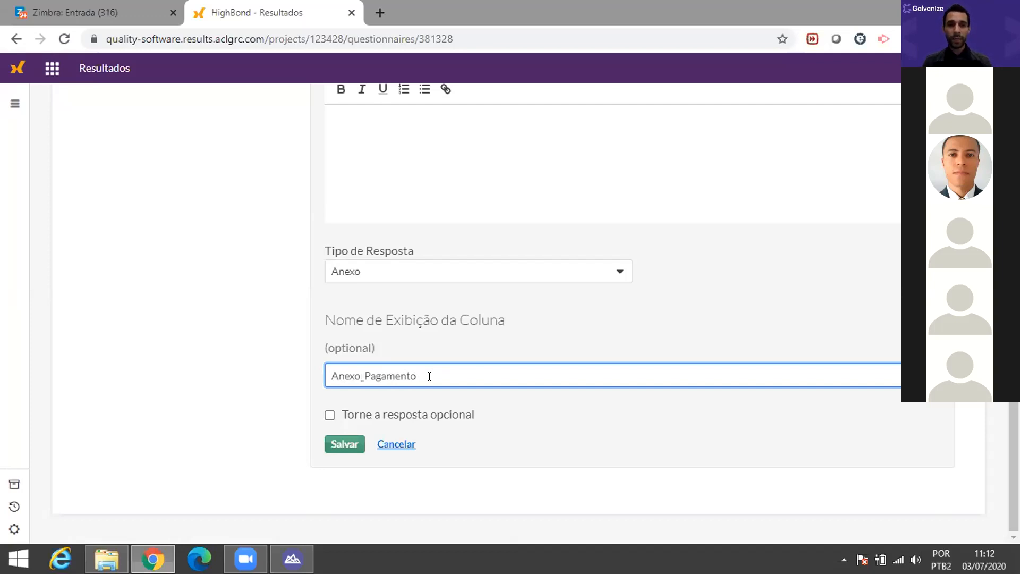
click(346, 446)
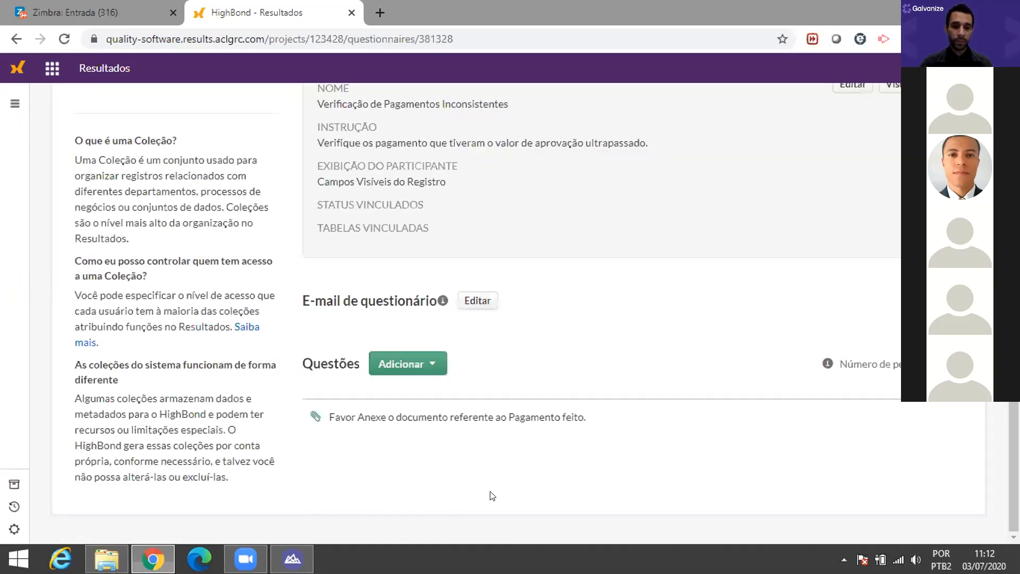
Step: Add a single-choice question asking 'O Pagamento feito está correto?'
click(436, 367)
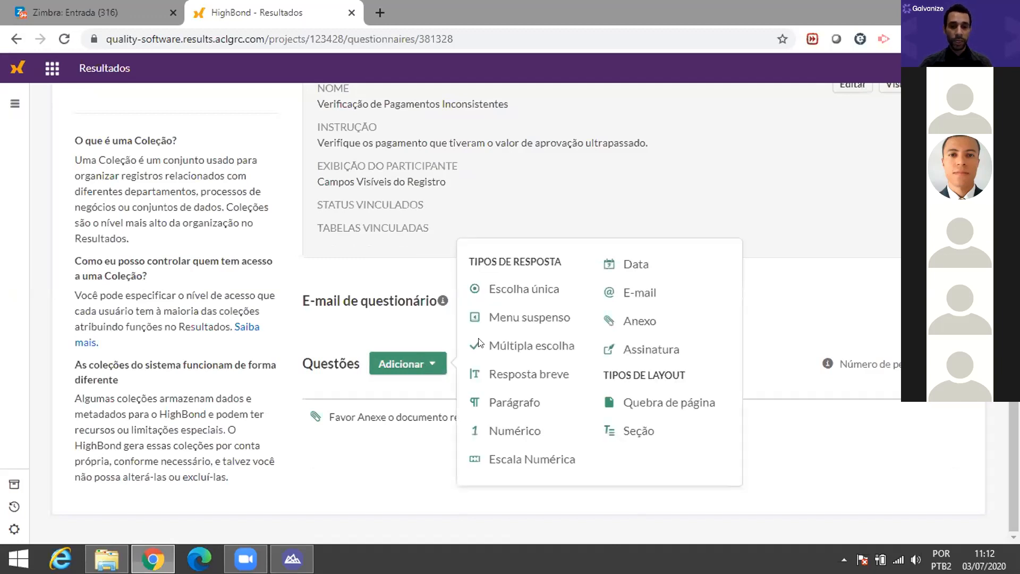
click(511, 290)
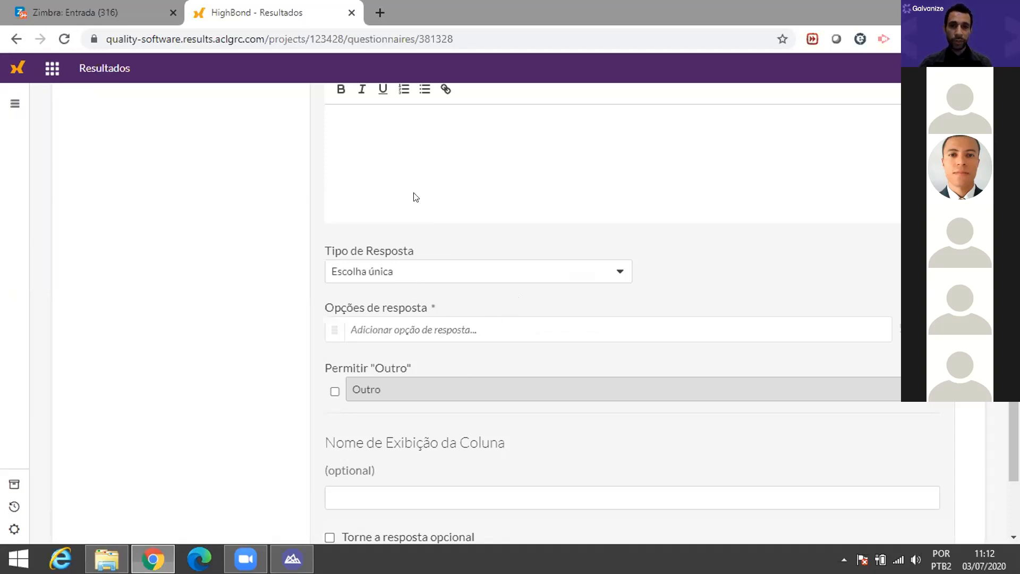
scroll(412, 196, up, 4)
scroll(382, 301, down, 1)
text(O Pagamento)
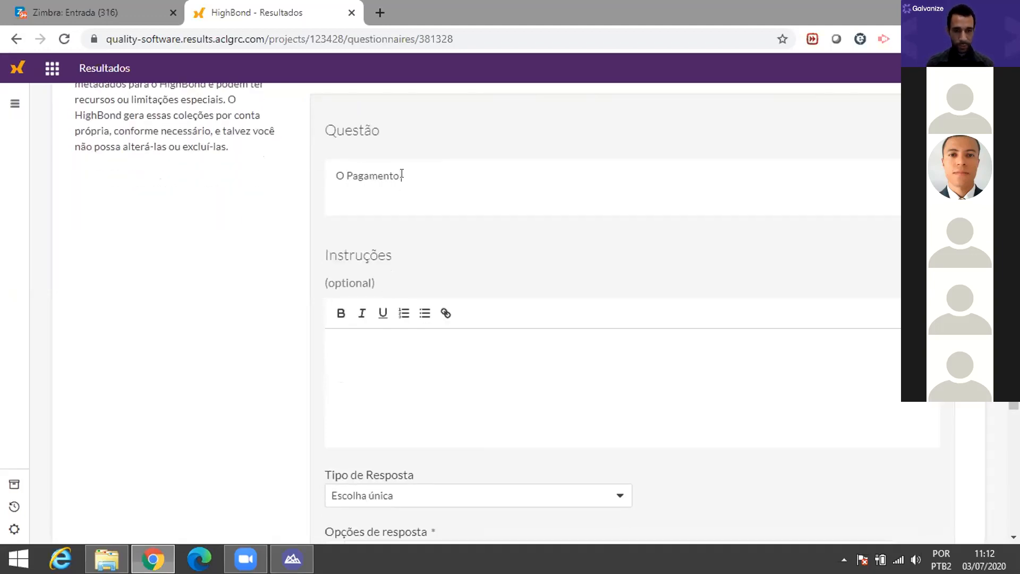
text( feito est)
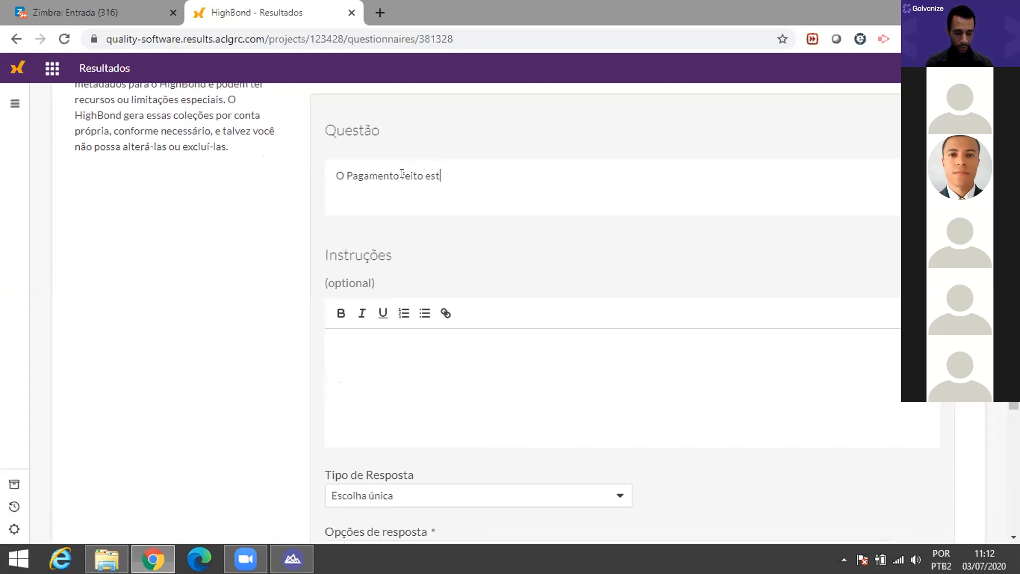
text(á correto?)
Step: Enter the answer options Sim and Não, and start a follow-up for Sim
scroll(532, 302, down, 4)
scroll(391, 278, up, 4)
scroll(391, 280, up, 1)
scroll(396, 263, down, 4)
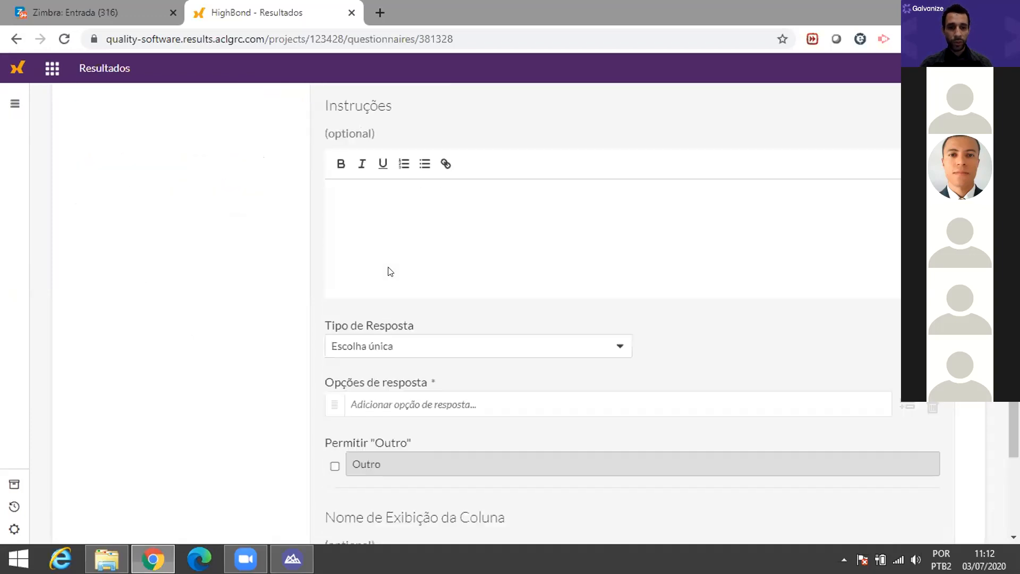
scroll(476, 333, down, 1)
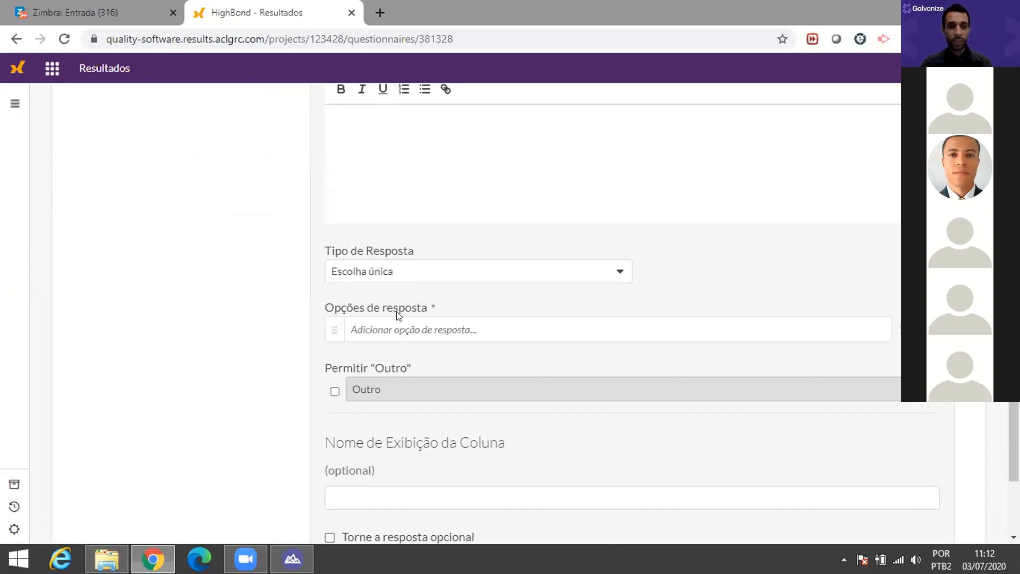
click(414, 320)
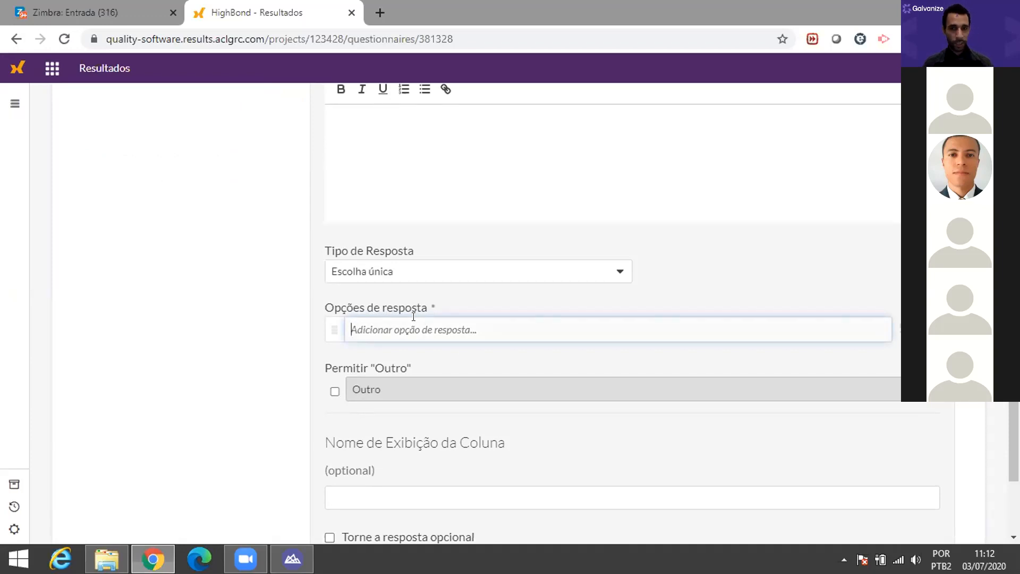
text(Sim)
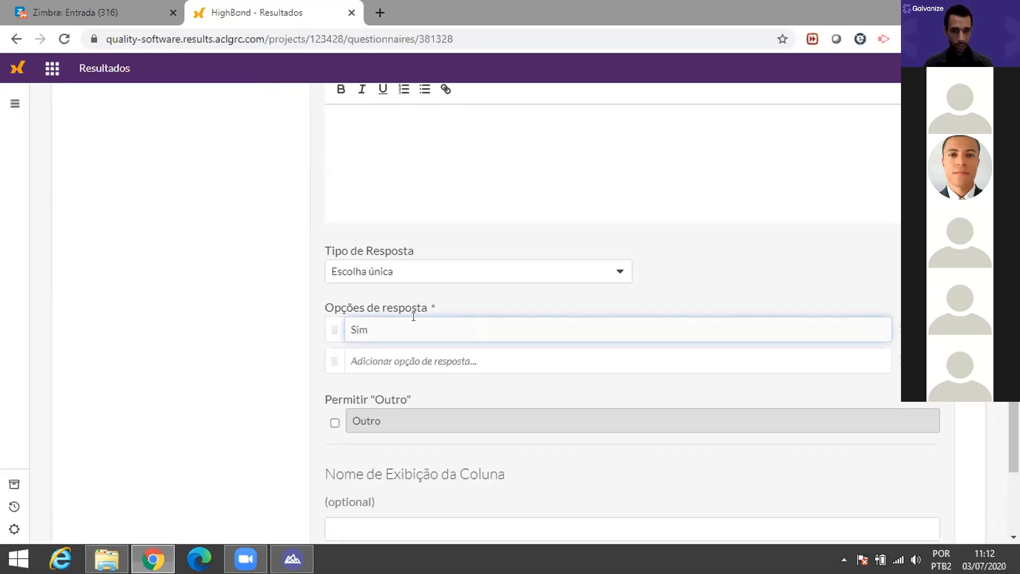
click(371, 354)
text(Não)
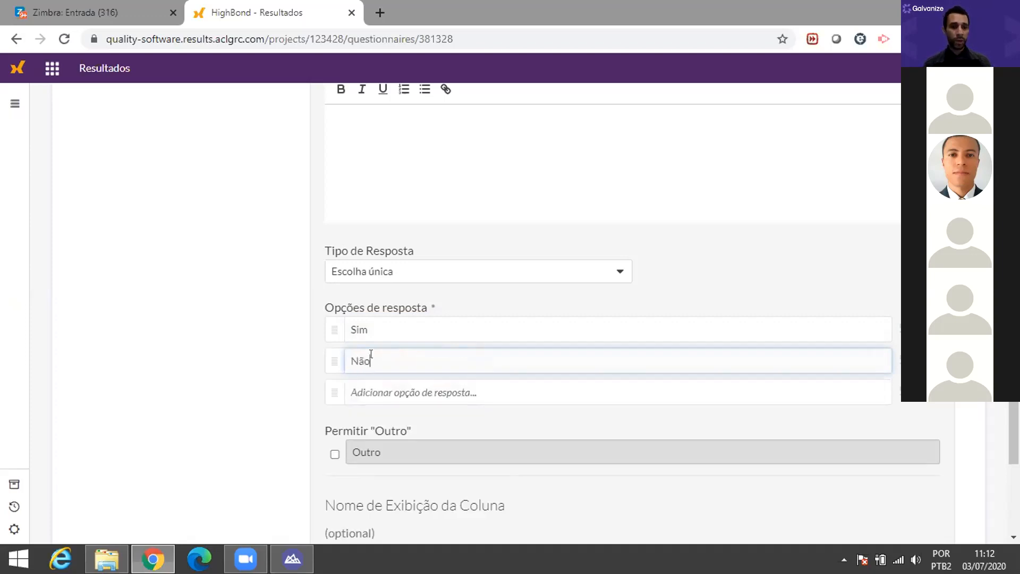
scroll(376, 353, up, 4)
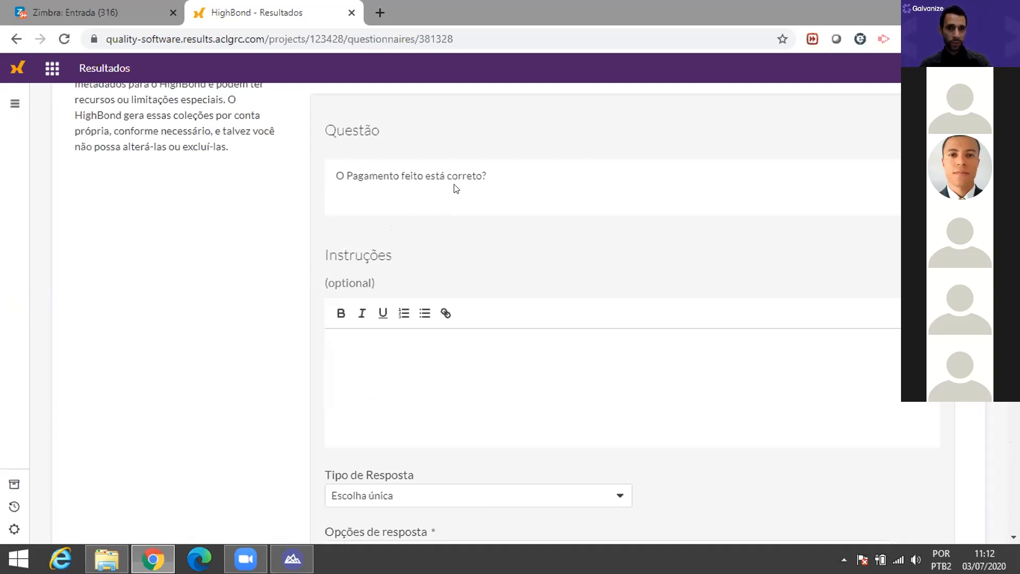
scroll(457, 207, down, 3)
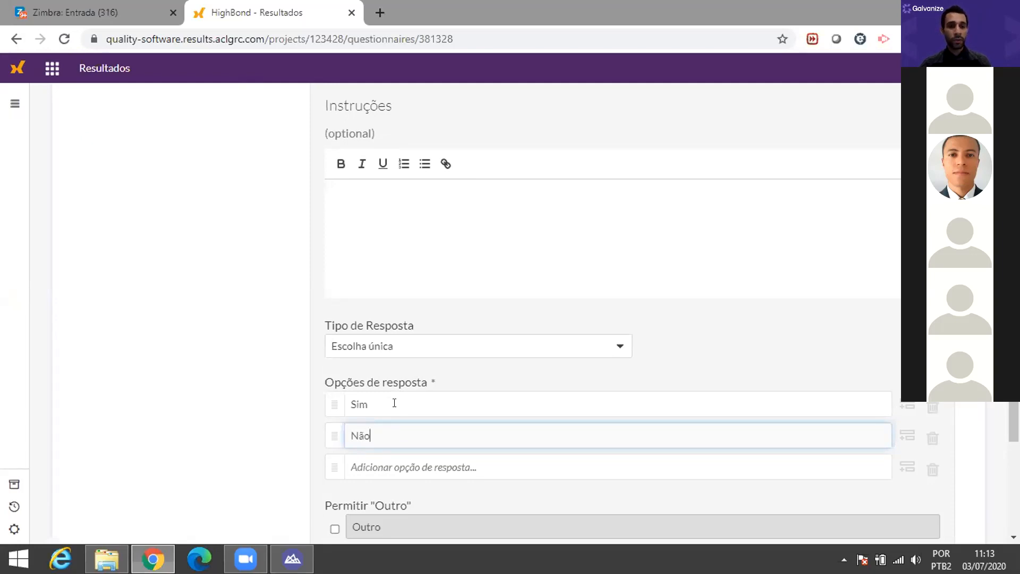
click(907, 407)
Step: Keep the attachment question as Sim's follow-up and name the column 'Ciencia do Gestor'
scroll(744, 372, down, 3)
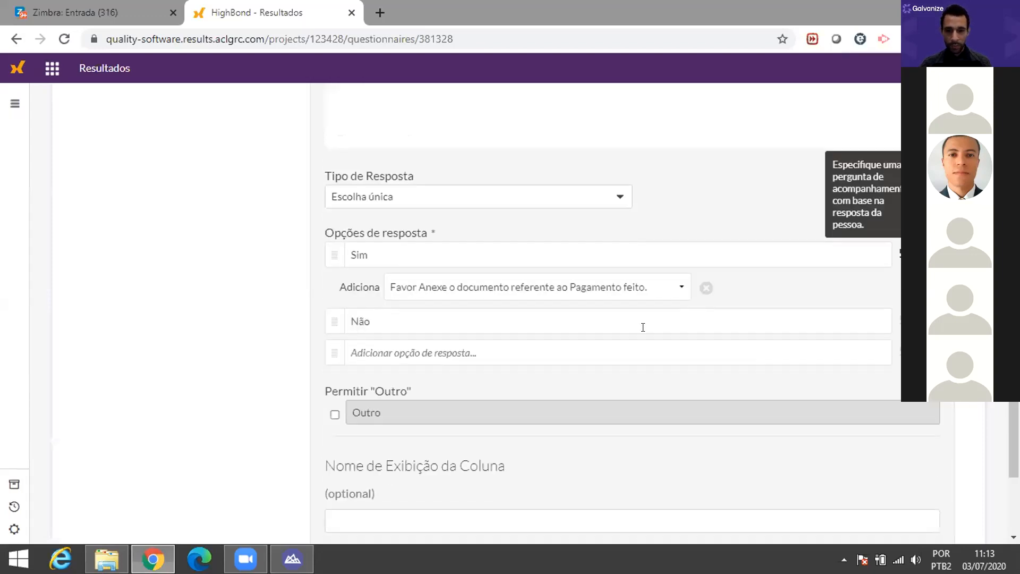
click(677, 292)
click(678, 291)
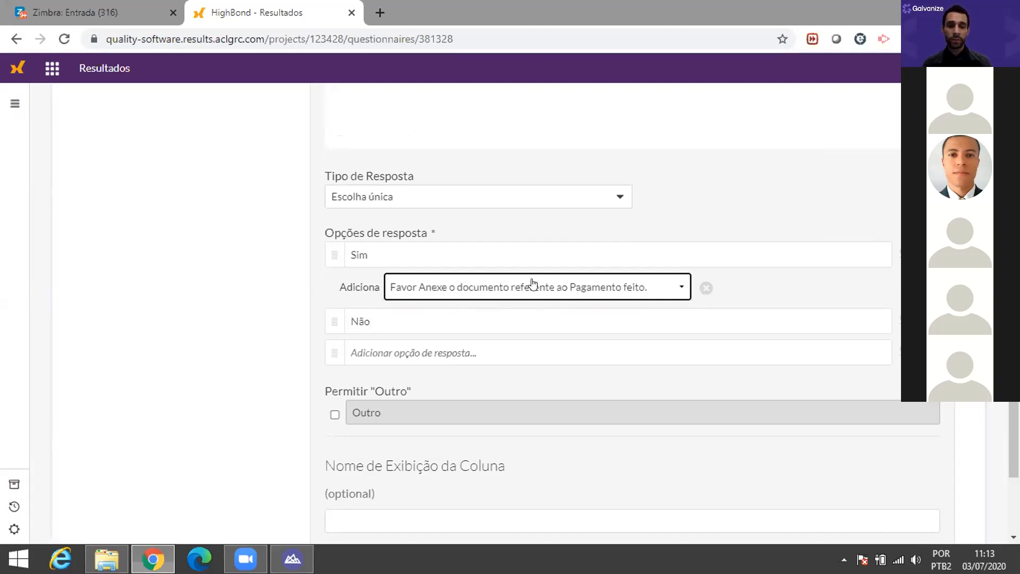
scroll(542, 290, down, 3)
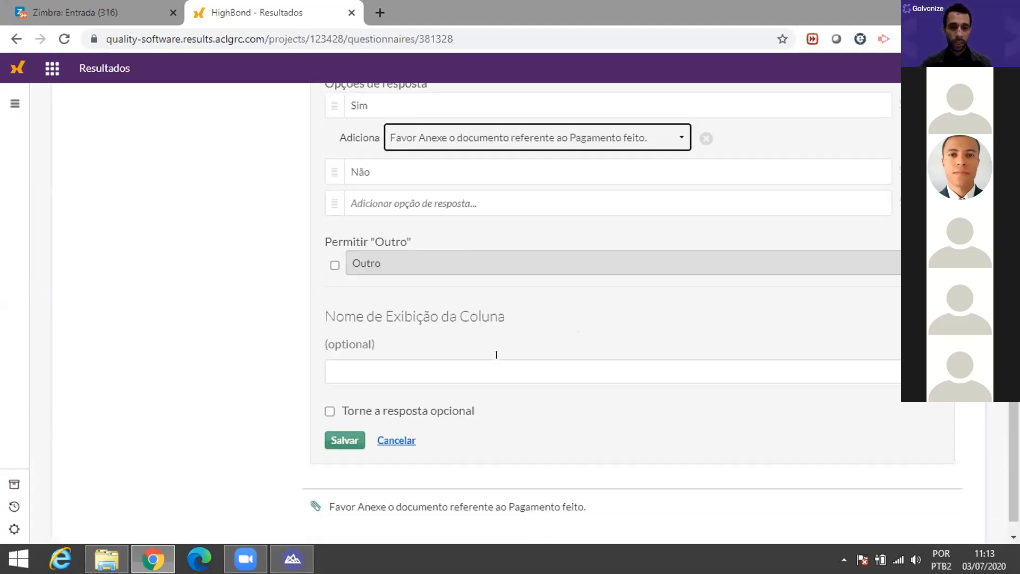
click(447, 370)
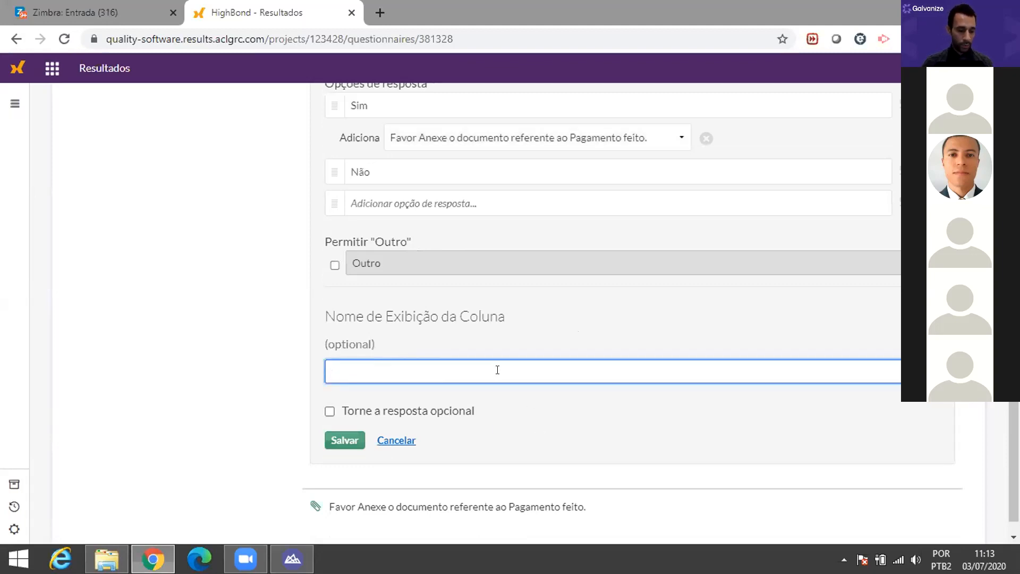
text(Ciencia do Gestor)
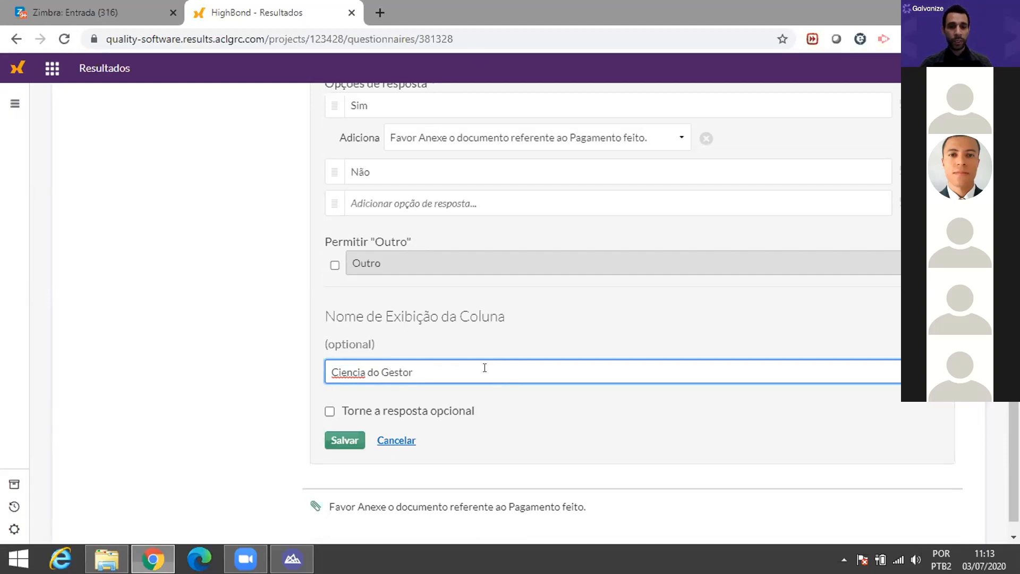
Step: Save 'O Pagamento feito está correto?' and review the list with its nested attachment follow-up
click(343, 444)
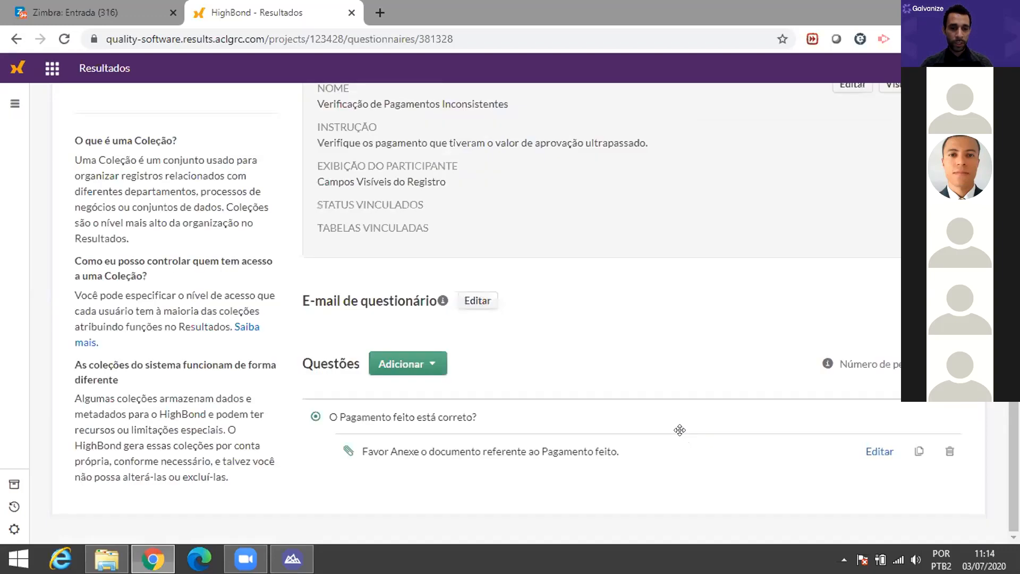
scroll(387, 464, up, 4)
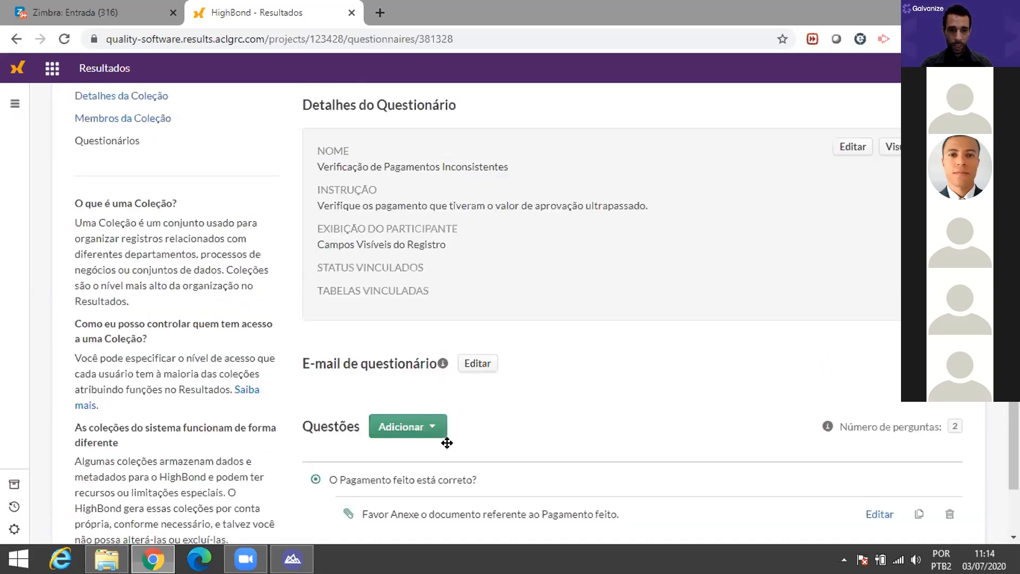
scroll(569, 474, down, 4)
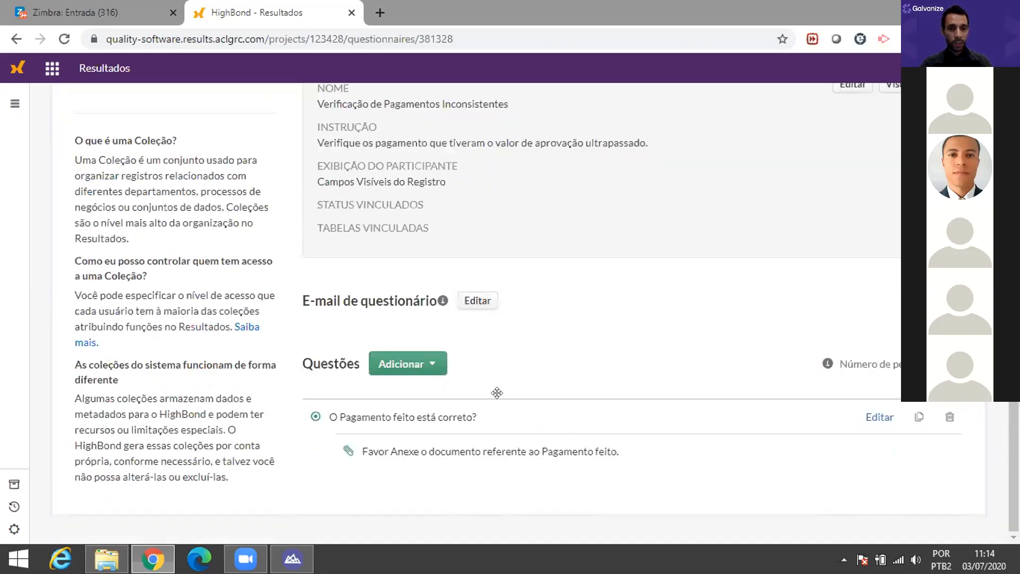
click(427, 361)
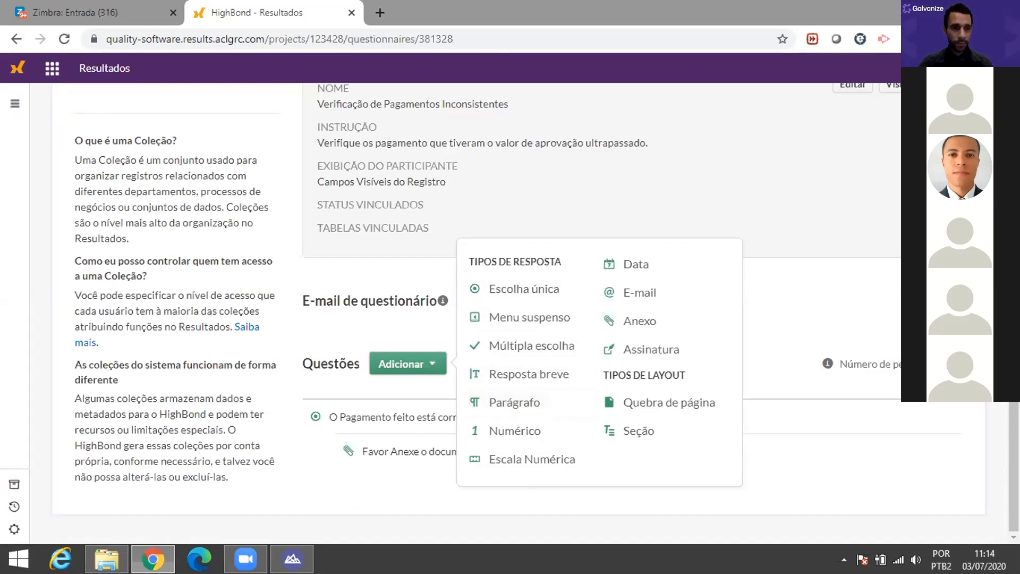
click(207, 166)
scroll(207, 166, up, 4)
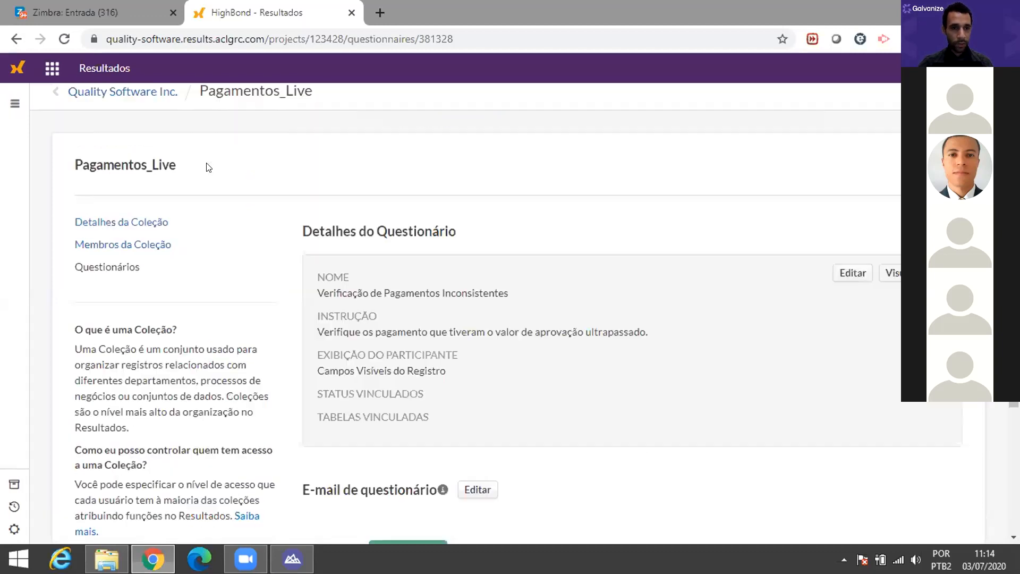
Step: Return to Pagamentos_Live and view the triggers for the Verificação trimestre2019 analysis
click(276, 104)
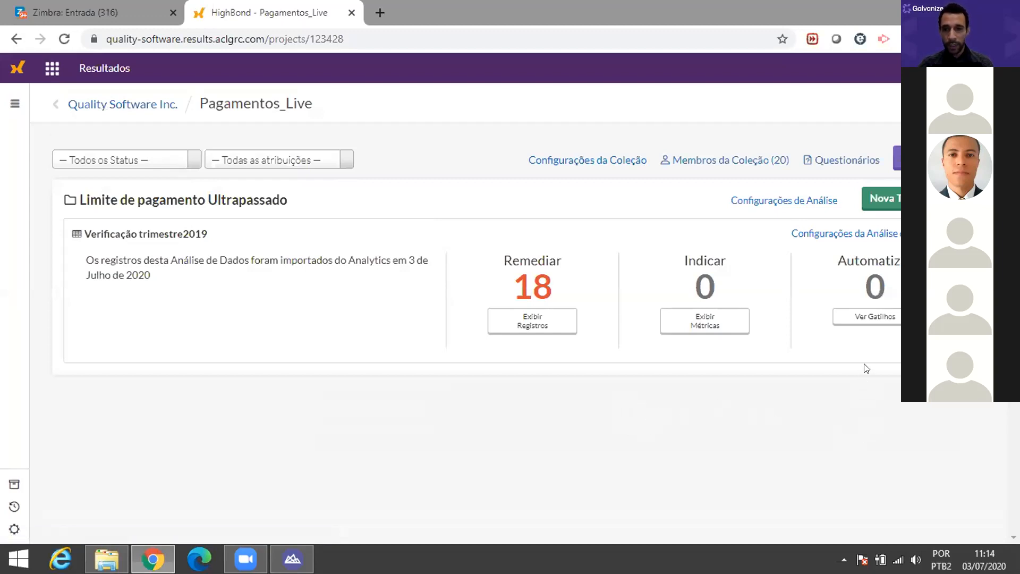
click(877, 315)
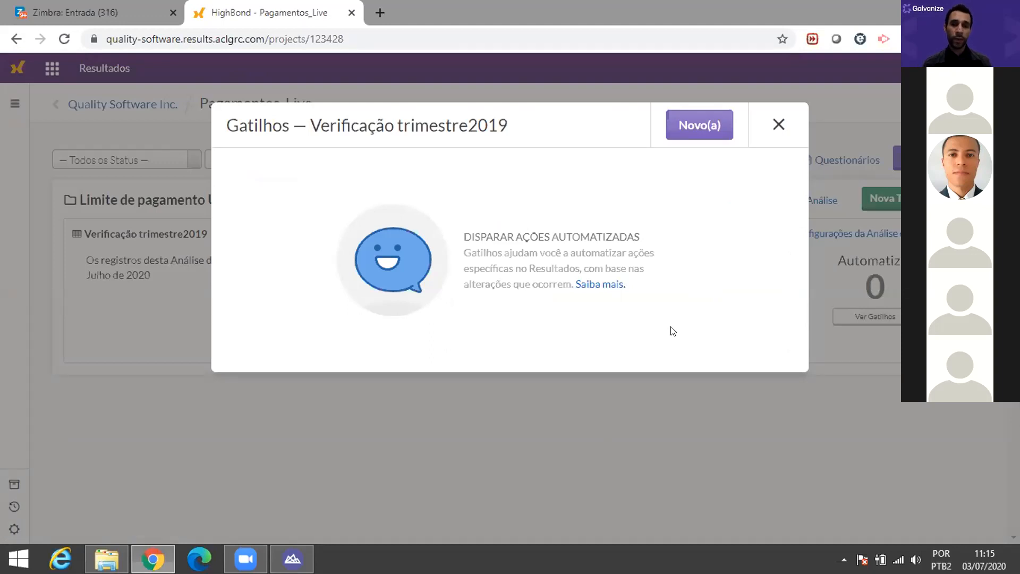
Step: Create a new trigger with the condition Status é Novo(a) and a questionnaire action
click(701, 130)
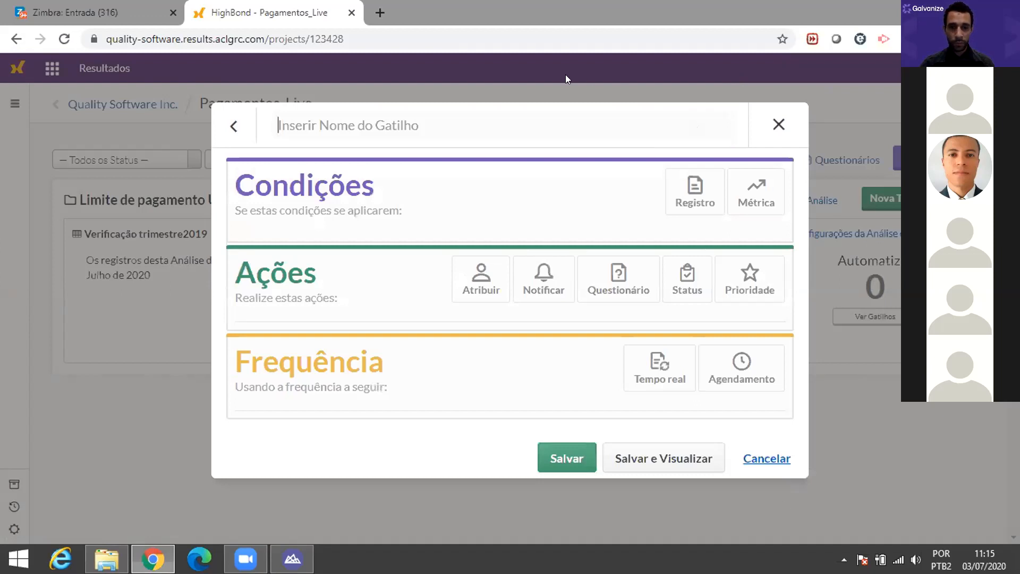
click(687, 198)
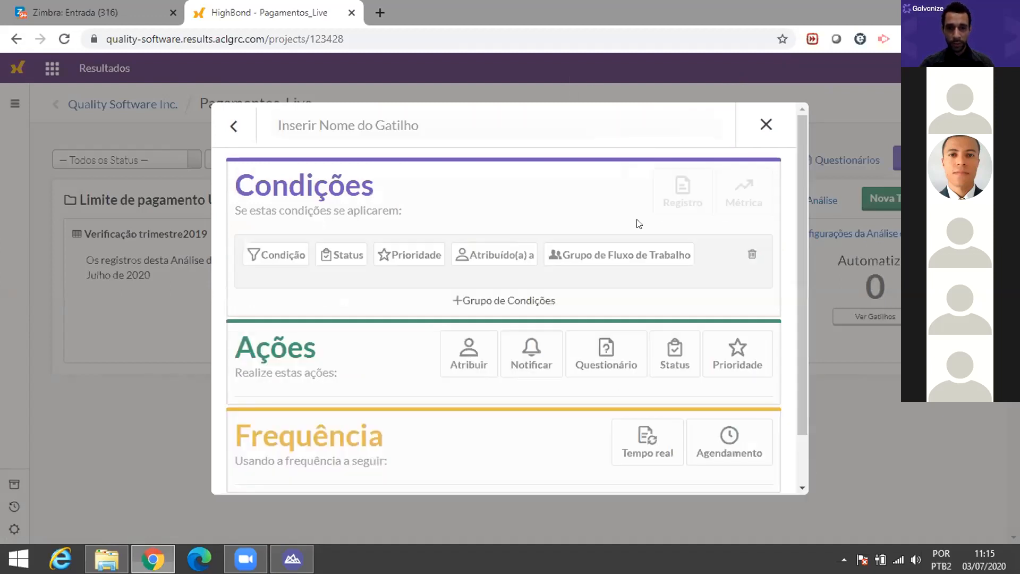
click(339, 255)
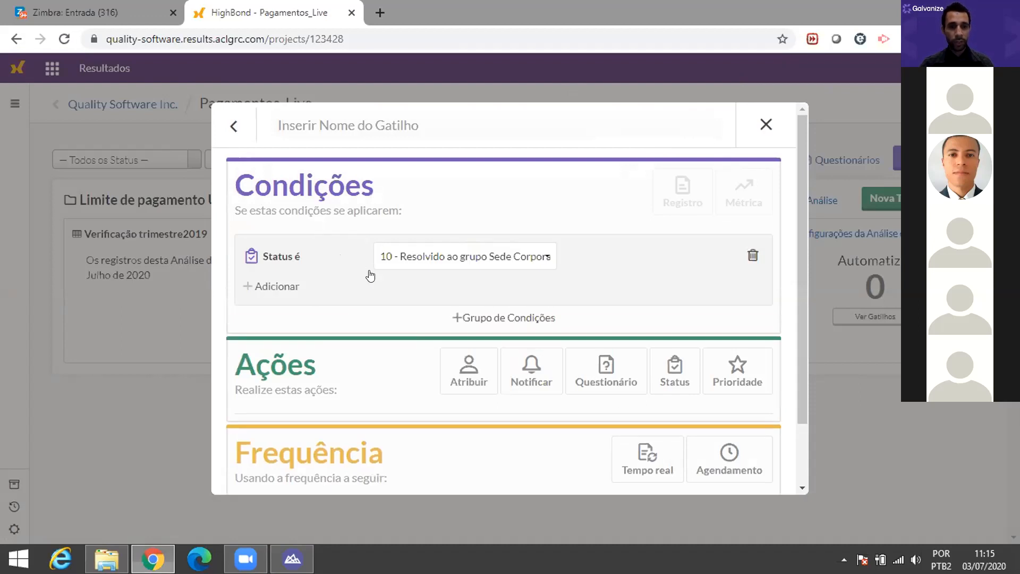
click(548, 258)
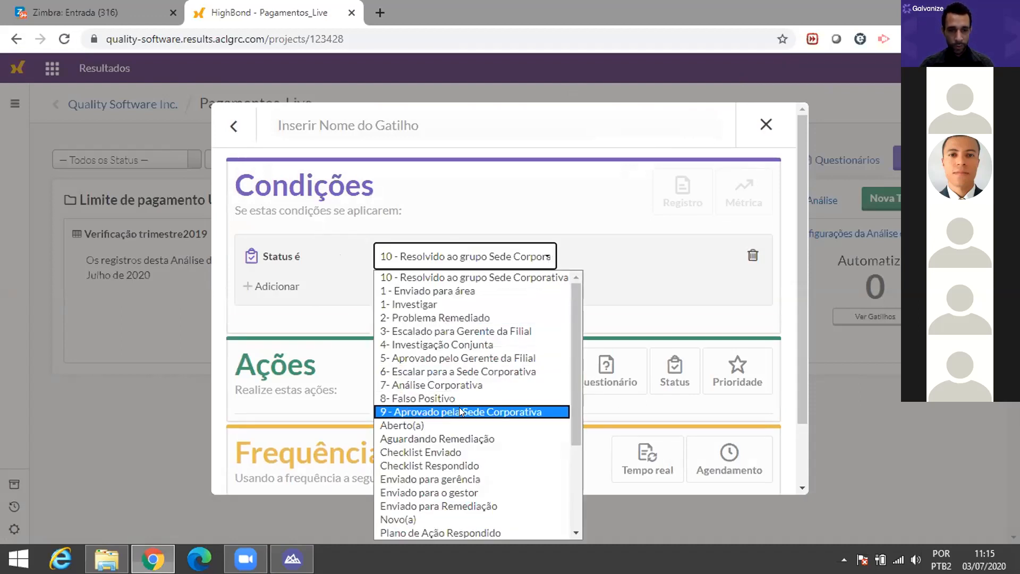
scroll(459, 407, down, 3)
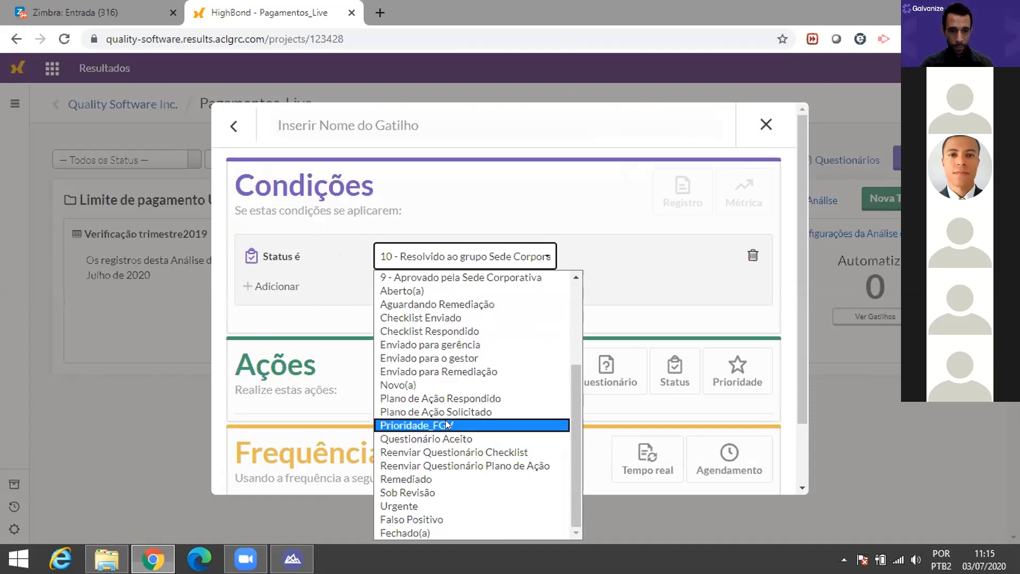
click(449, 385)
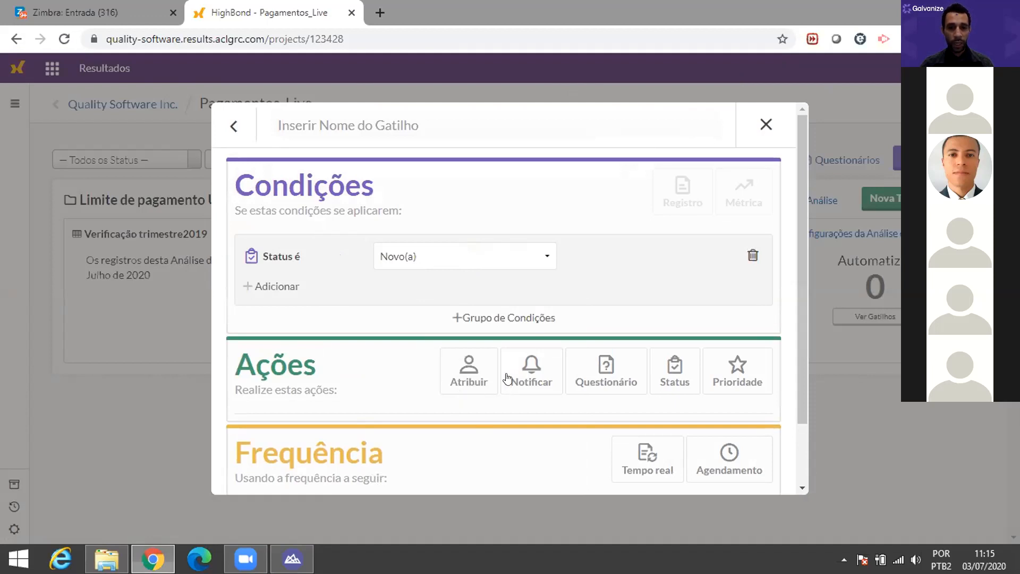
click(603, 378)
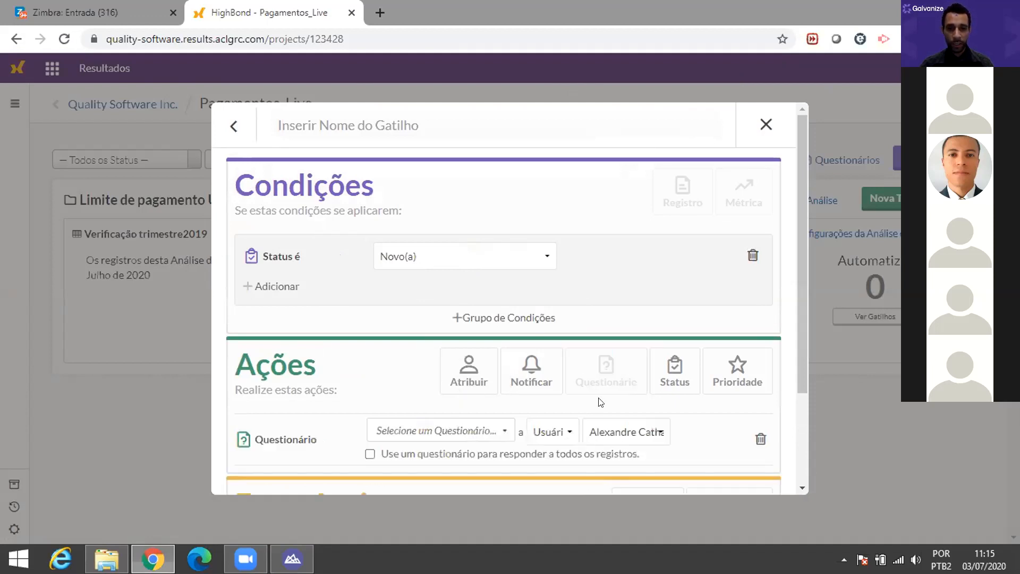
Step: Send the Verificação de Pagamentos Inconsistentes questionnaire to each record's Email field address
scroll(523, 306, down, 3)
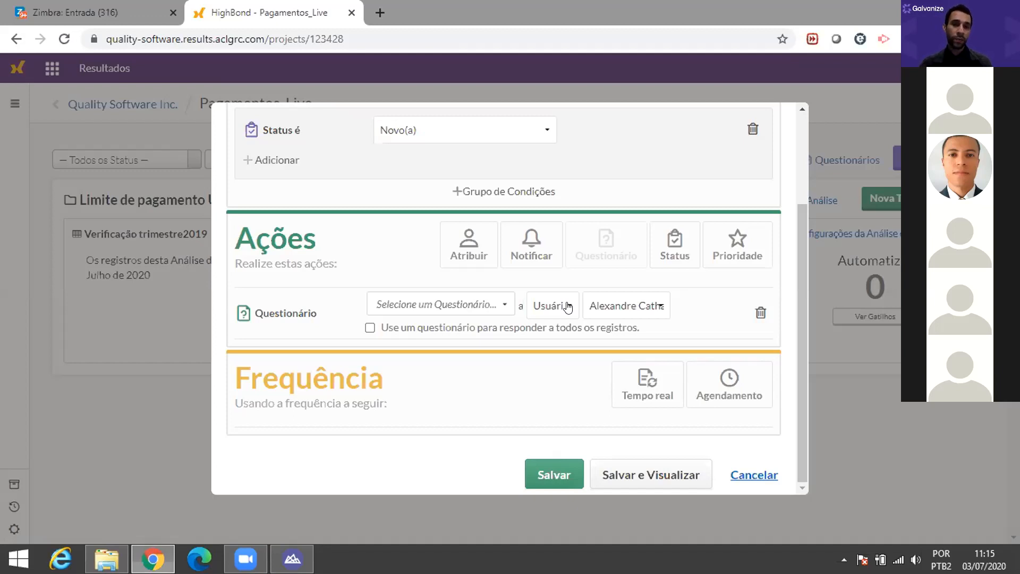
click(568, 307)
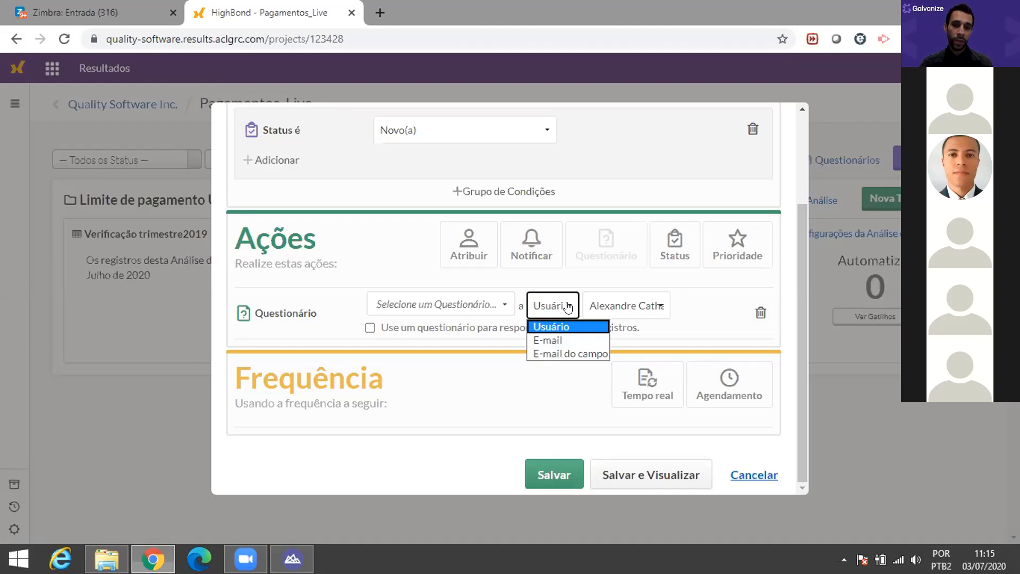
click(568, 354)
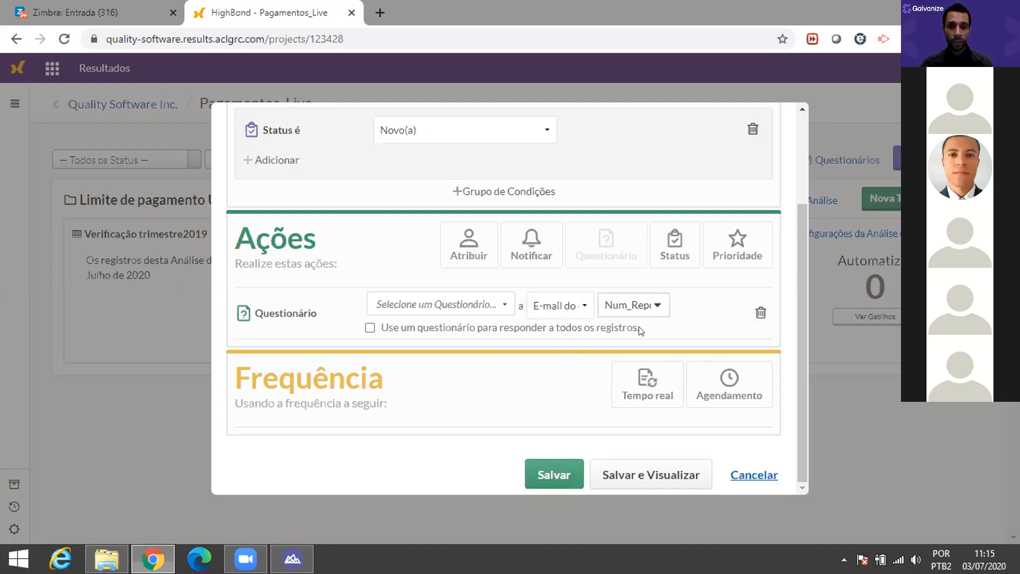
click(659, 306)
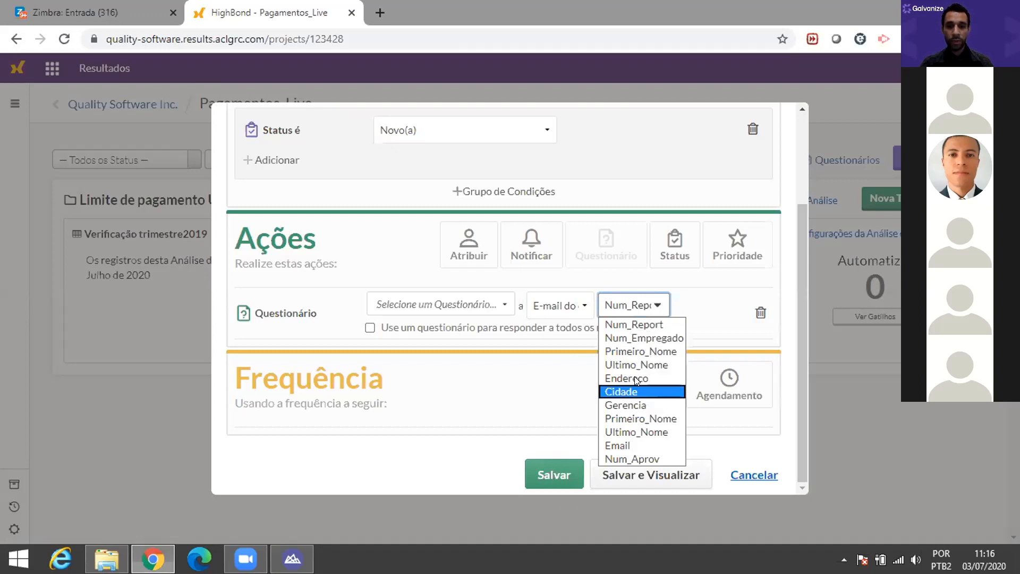
click(630, 446)
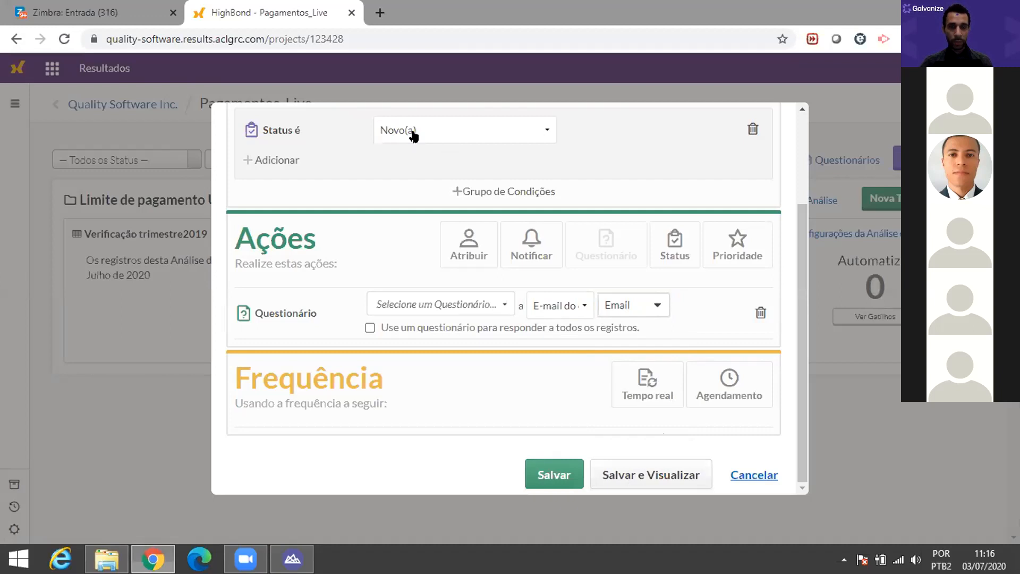
click(499, 306)
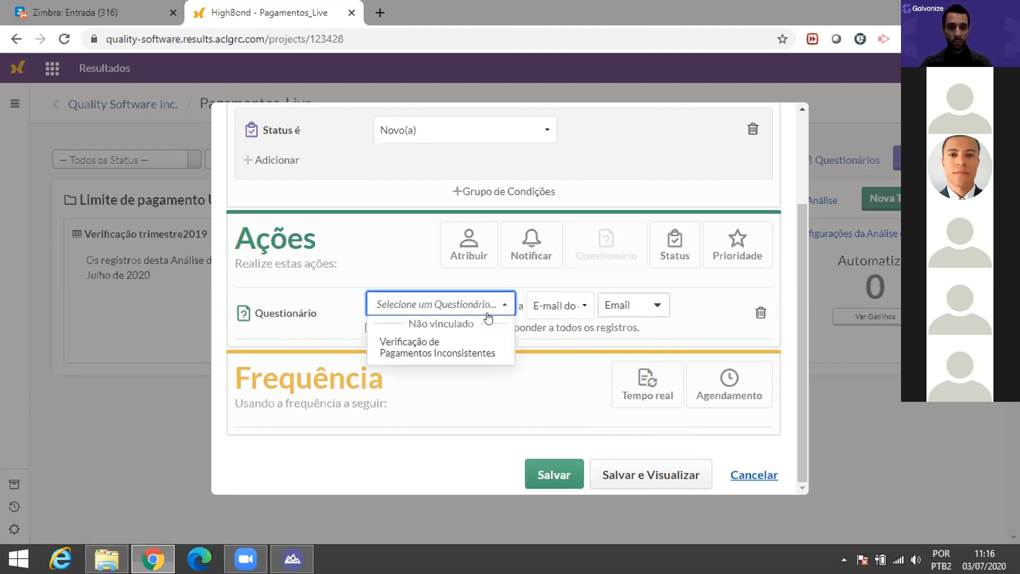
click(446, 347)
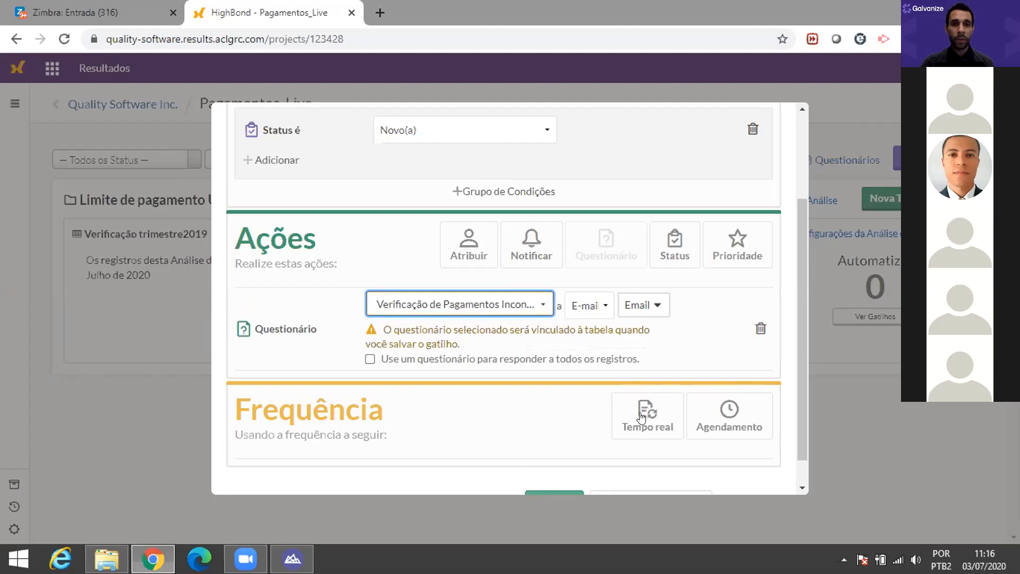
Step: Give the trigger a weekly schedule on Segunda-feira at 8h
click(717, 430)
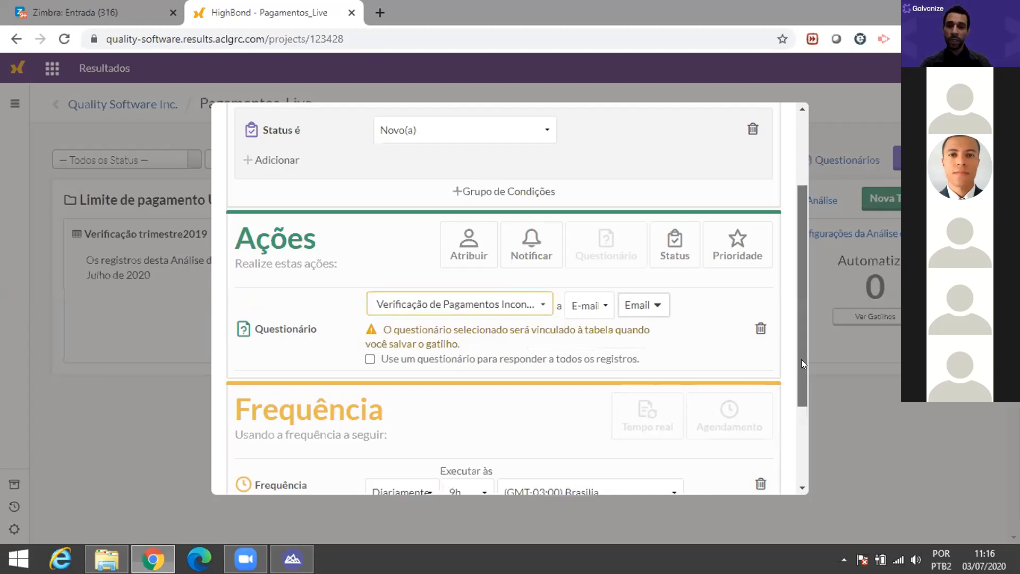
drag(802, 359, 794, 388)
click(424, 434)
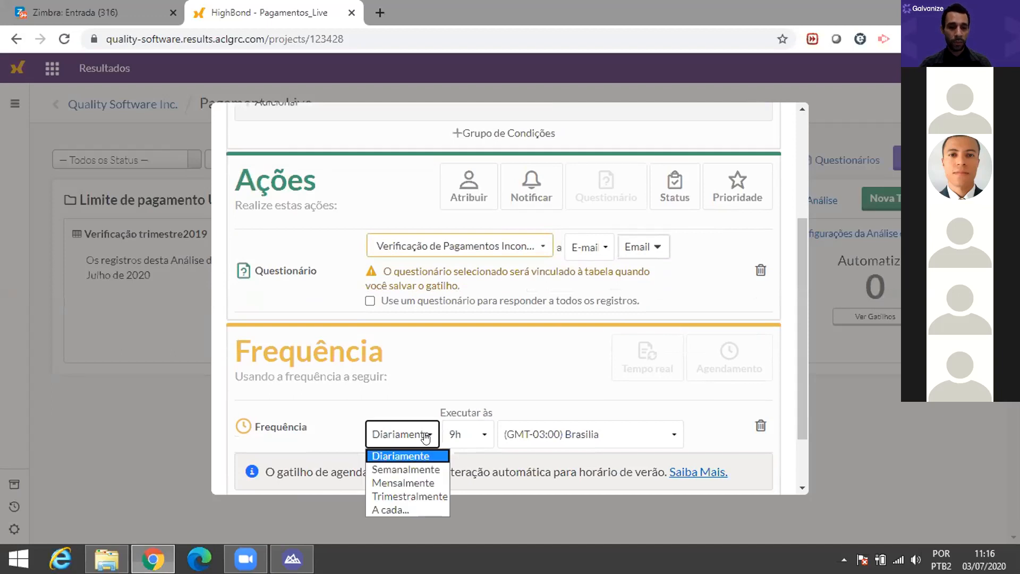
click(433, 467)
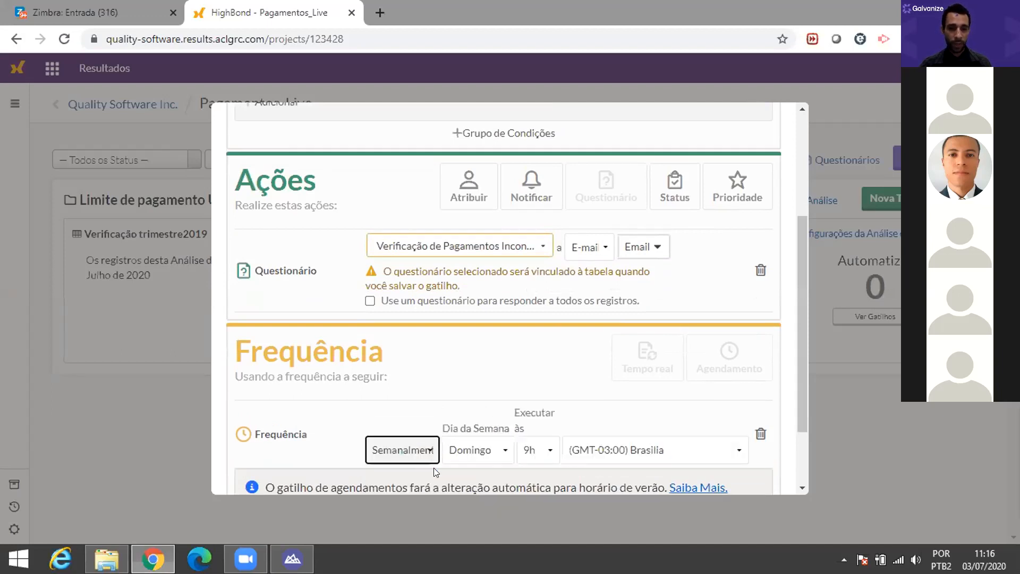
click(509, 450)
click(474, 359)
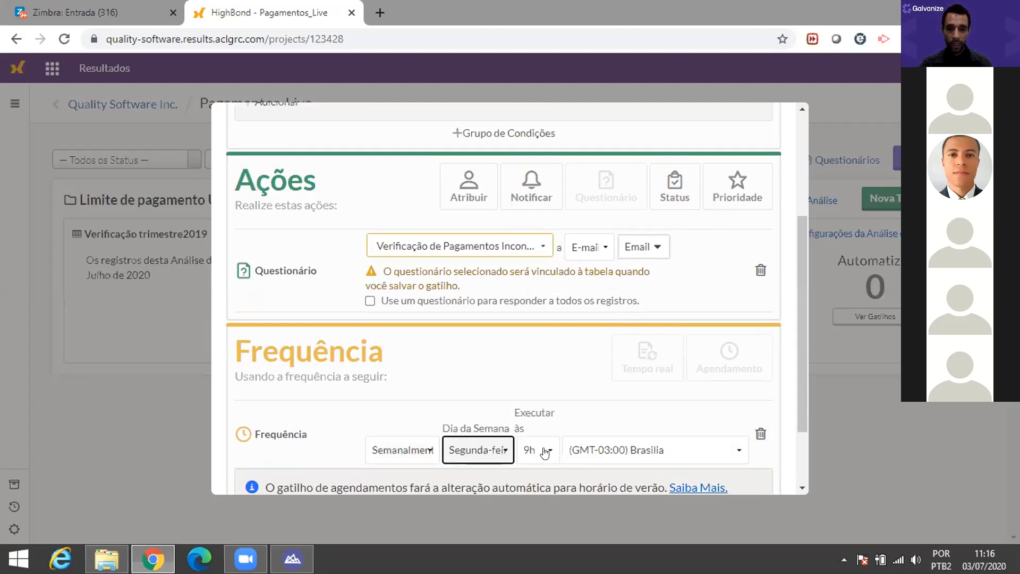
click(546, 449)
click(532, 253)
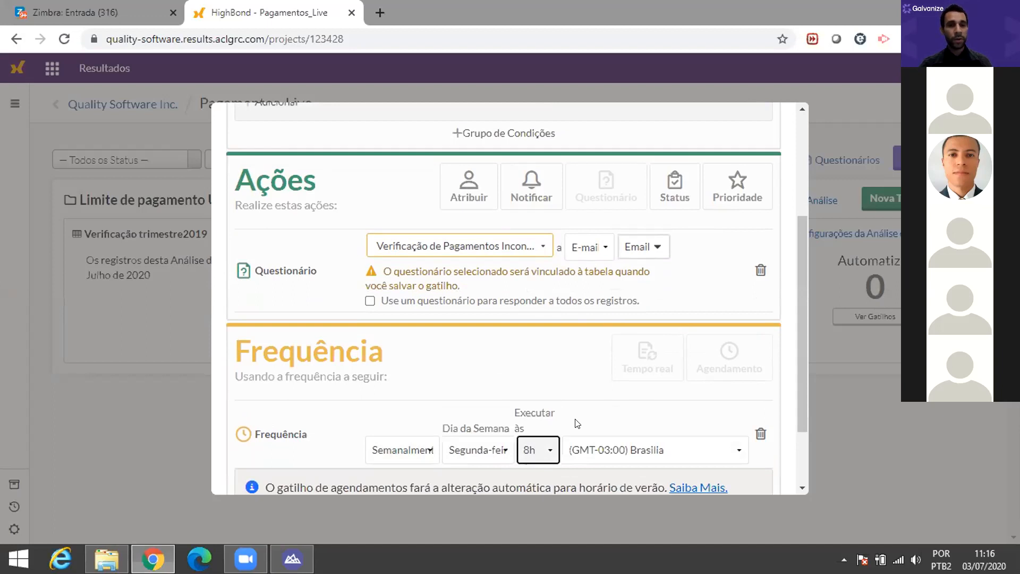
Step: Delete the weekly schedule and switch the trigger to Tempo real
scroll(580, 439, down, 1)
scroll(581, 439, down, 1)
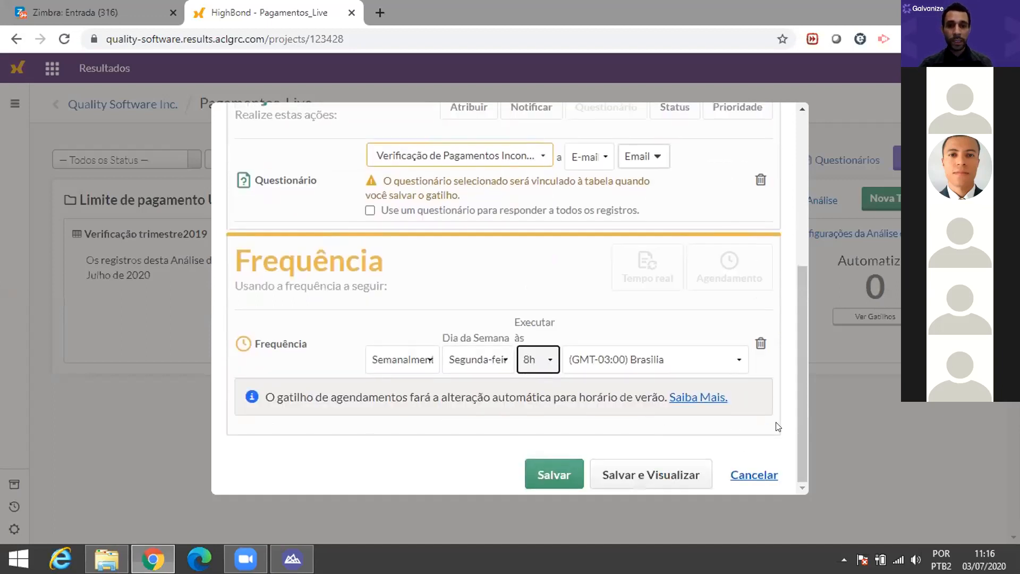
click(760, 343)
click(651, 385)
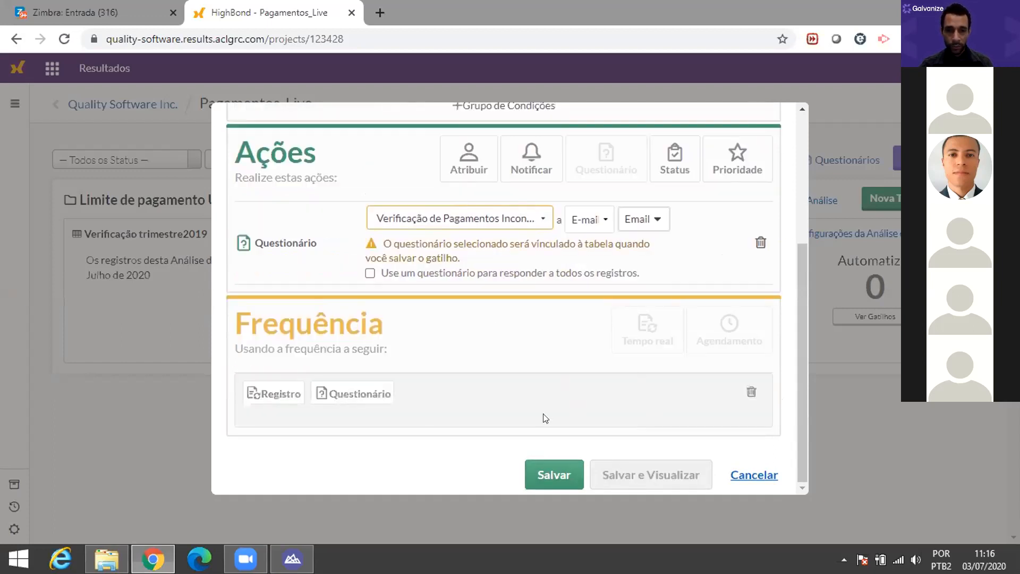
scroll(545, 432, up, 1)
scroll(547, 435, up, 2)
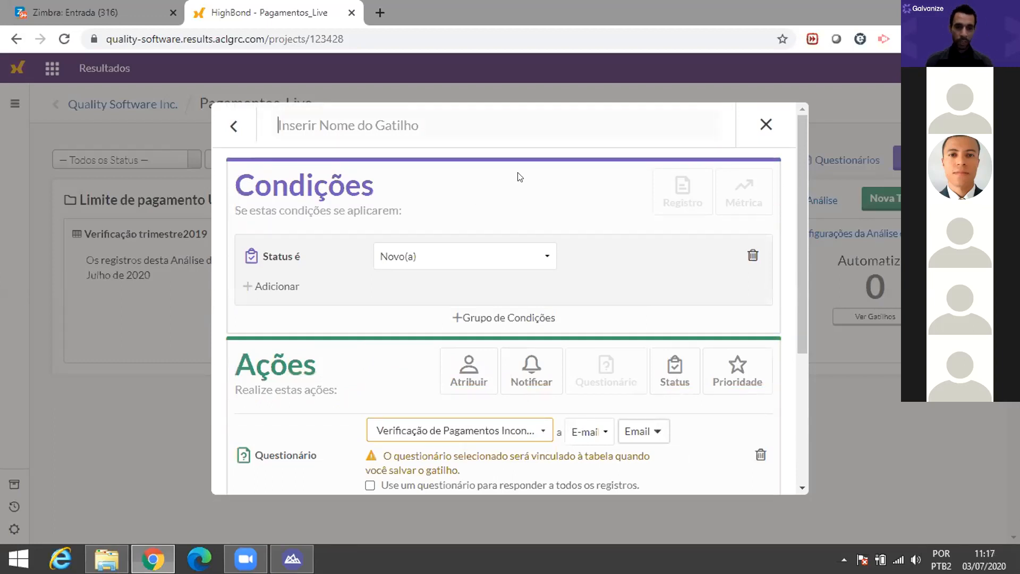
Step: Name the trigger 'G01 - Confirmação de Pagamento Gestor' and try to save it
text(Confirm)
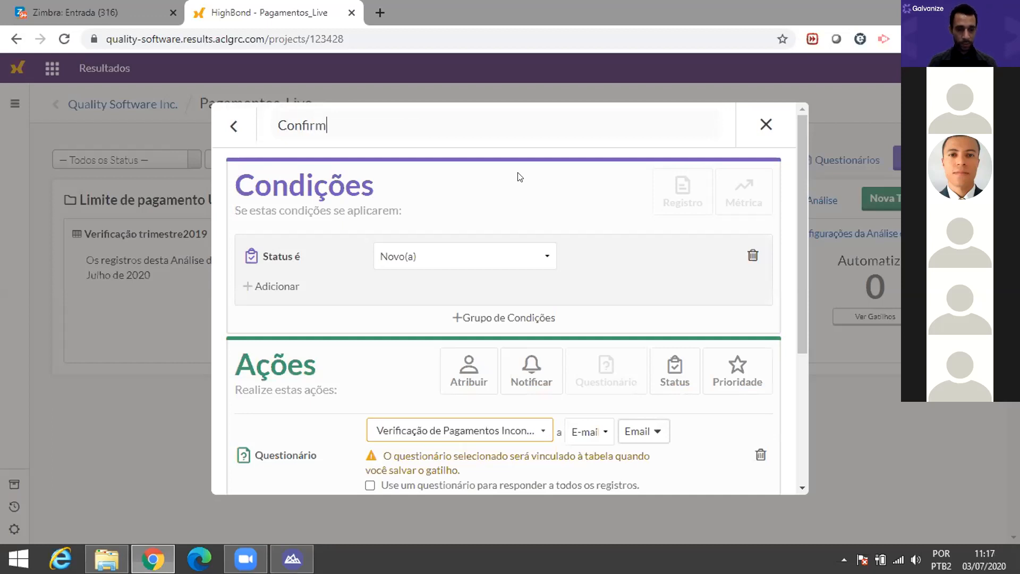
text(ação de)
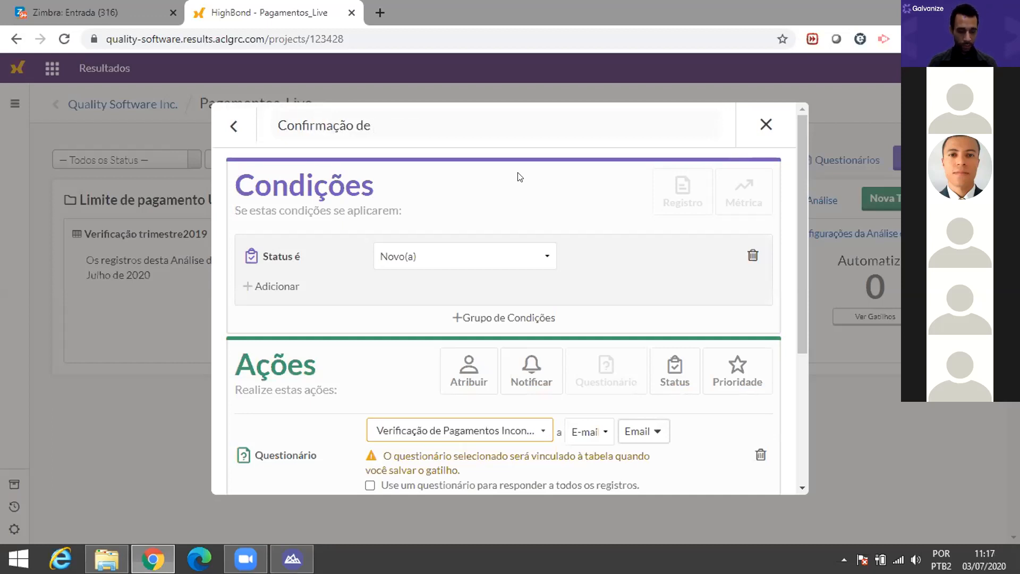
text( Pagamento Gestor)
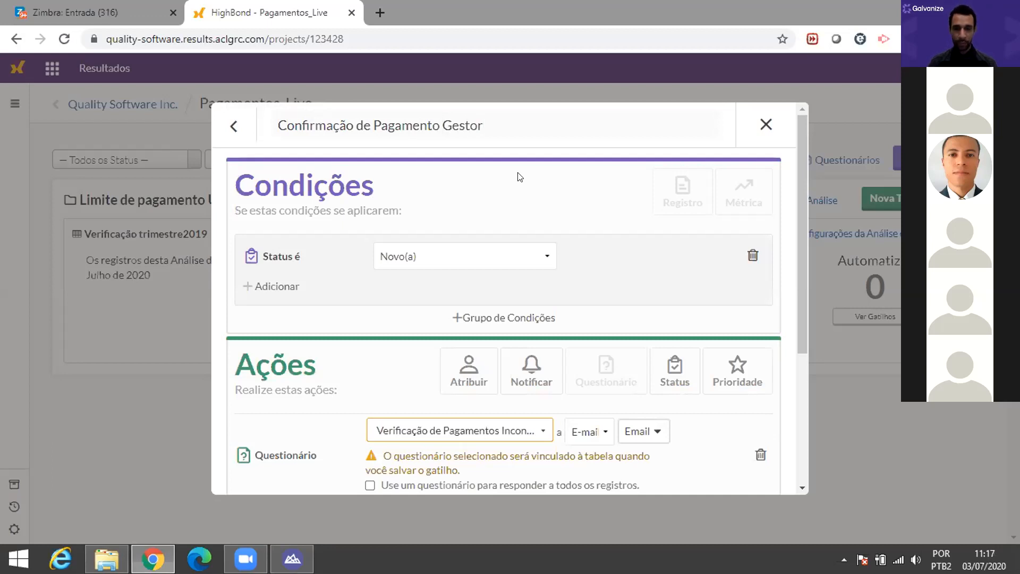
key(Home)
text(G)
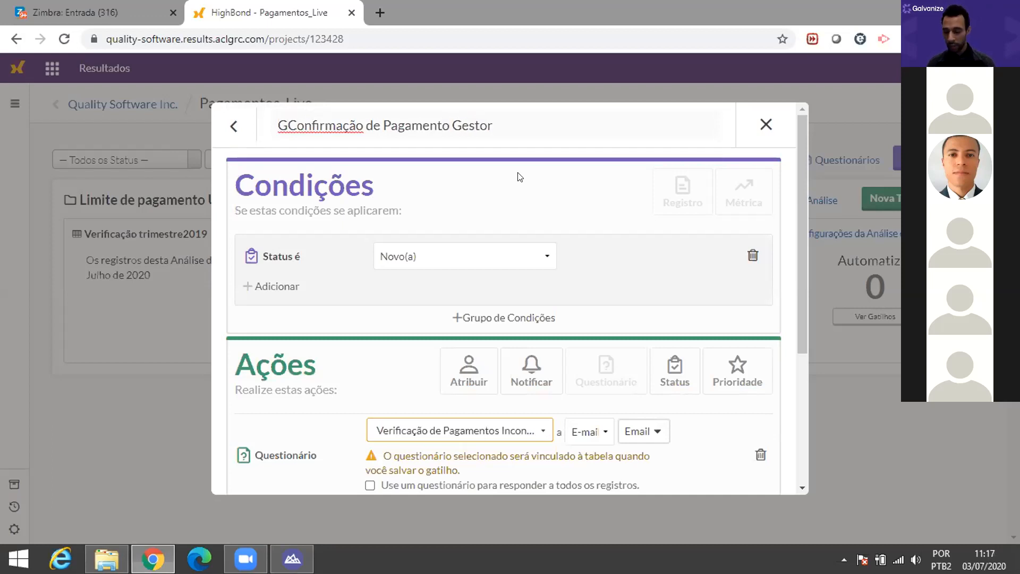
text(01 -)
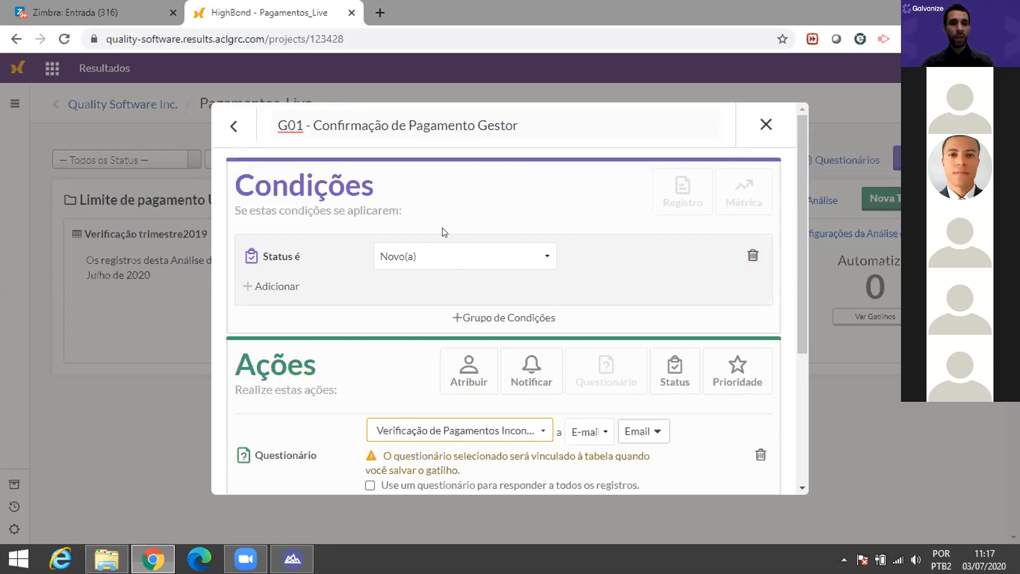
drag(804, 268, 708, 438)
click(554, 474)
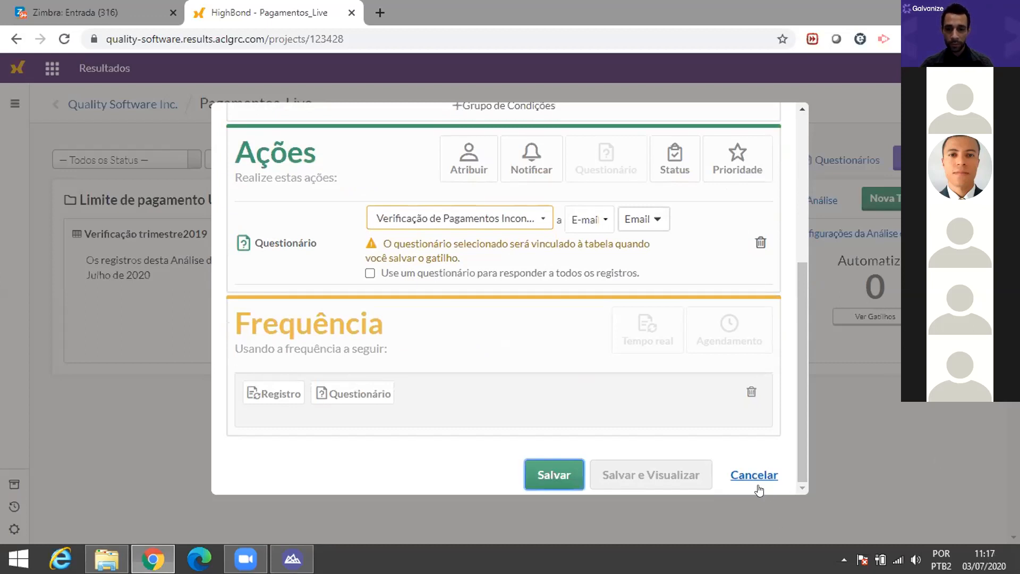
click(557, 474)
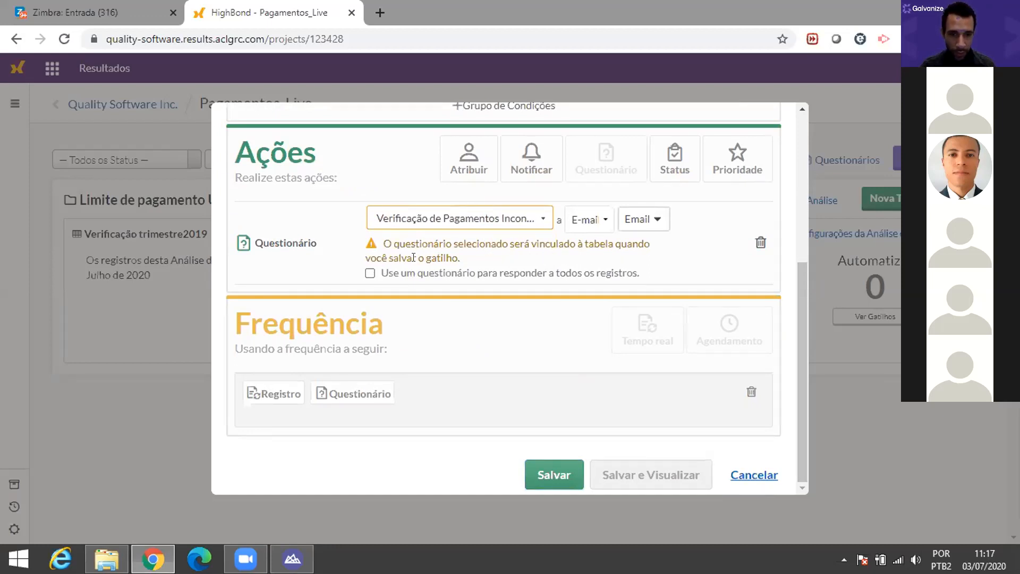
Step: Set the trigger to use one questionnaire to answer all records
click(370, 273)
scroll(800, 288, up, 3)
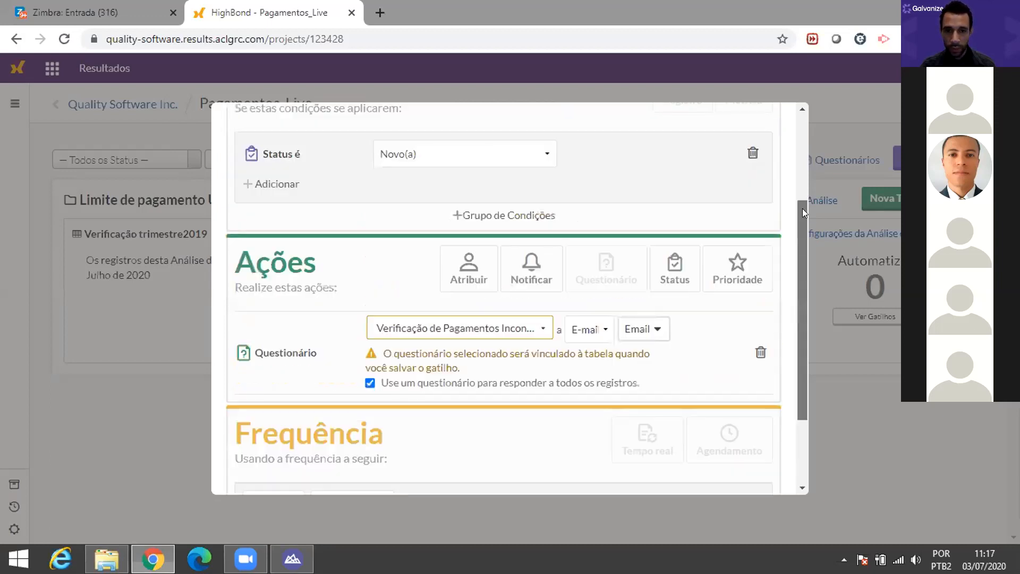
scroll(805, 197, down, 2)
scroll(808, 170, up, 3)
scroll(808, 181, down, 1)
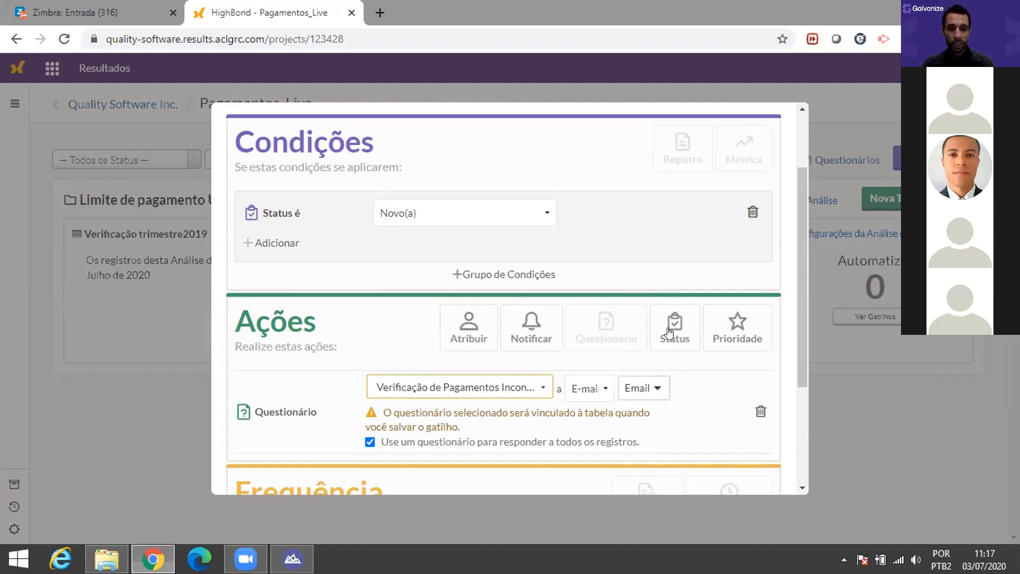
Step: Add an action changing record status to Enviado para gerência, and save the trigger
click(669, 333)
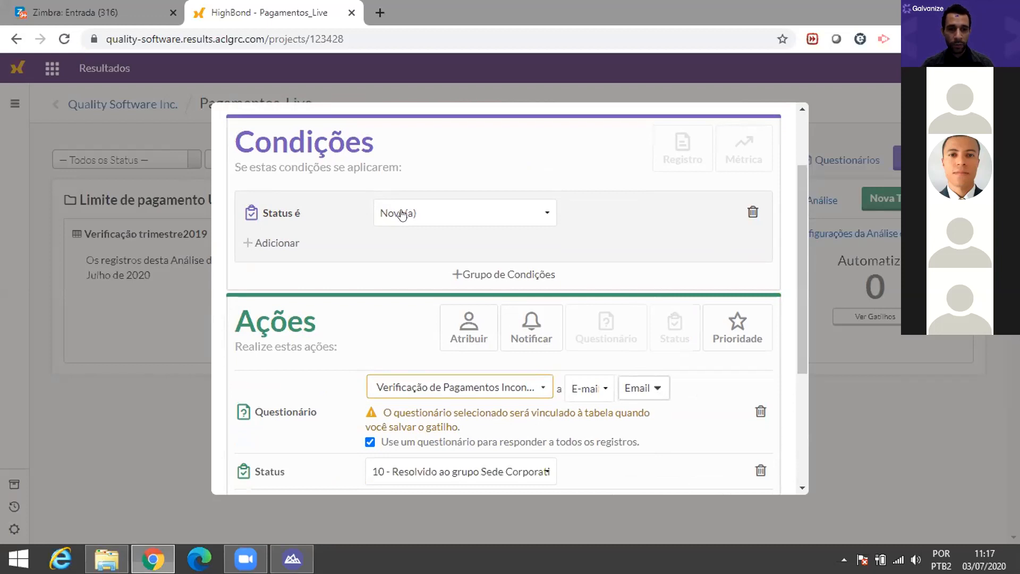
scroll(532, 414, down, 1)
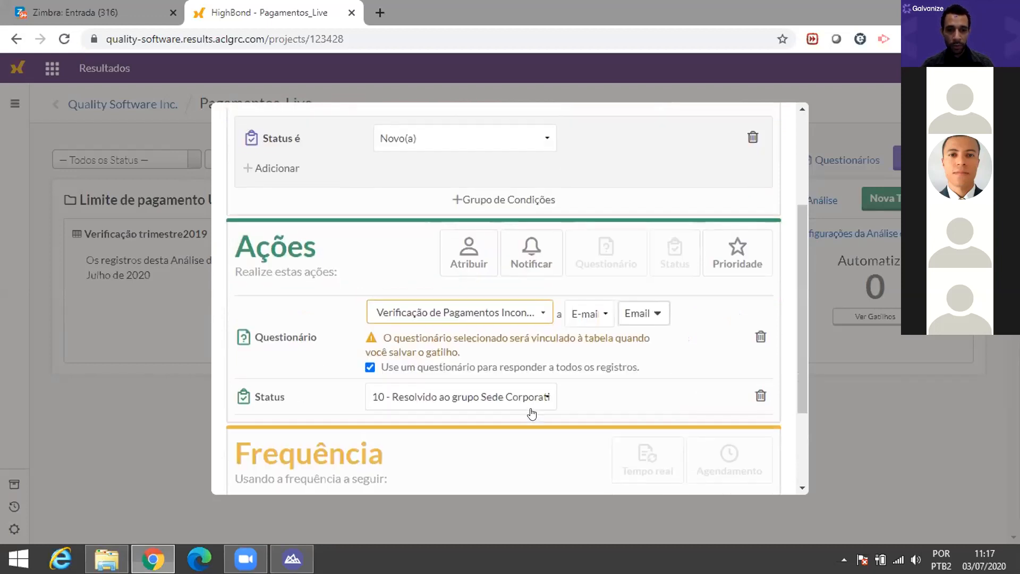
click(543, 395)
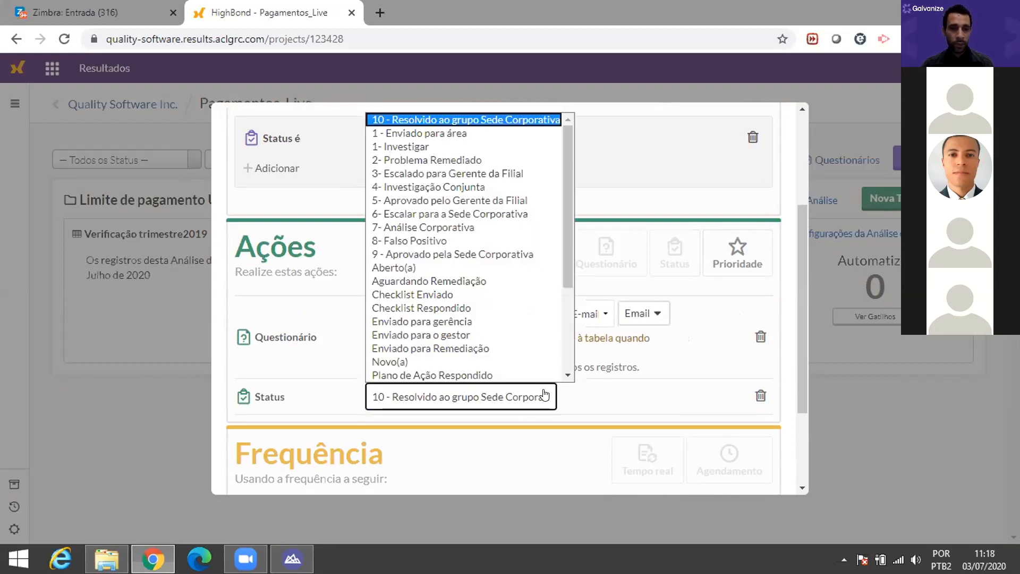
scroll(404, 268, down, 3)
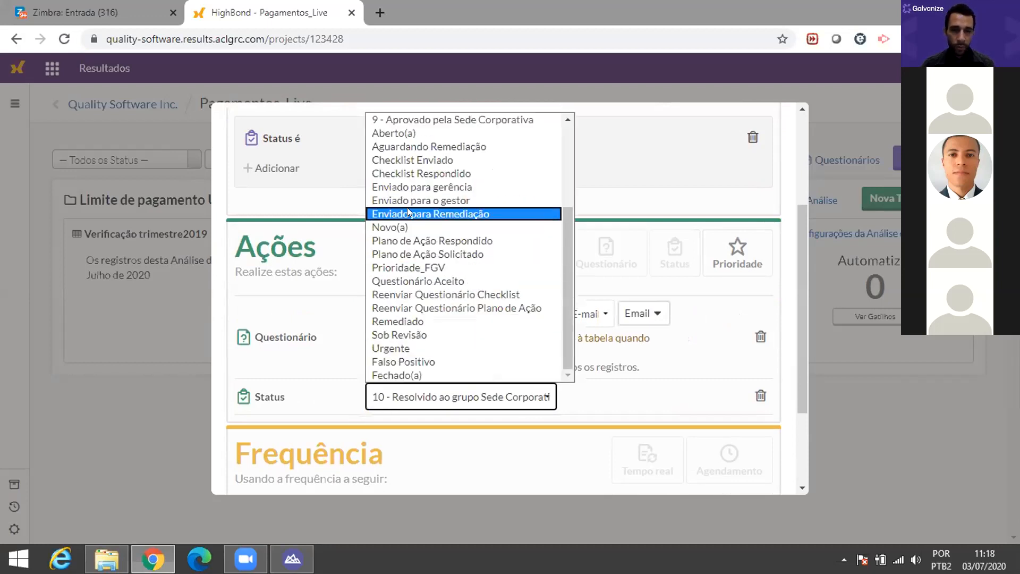
click(415, 187)
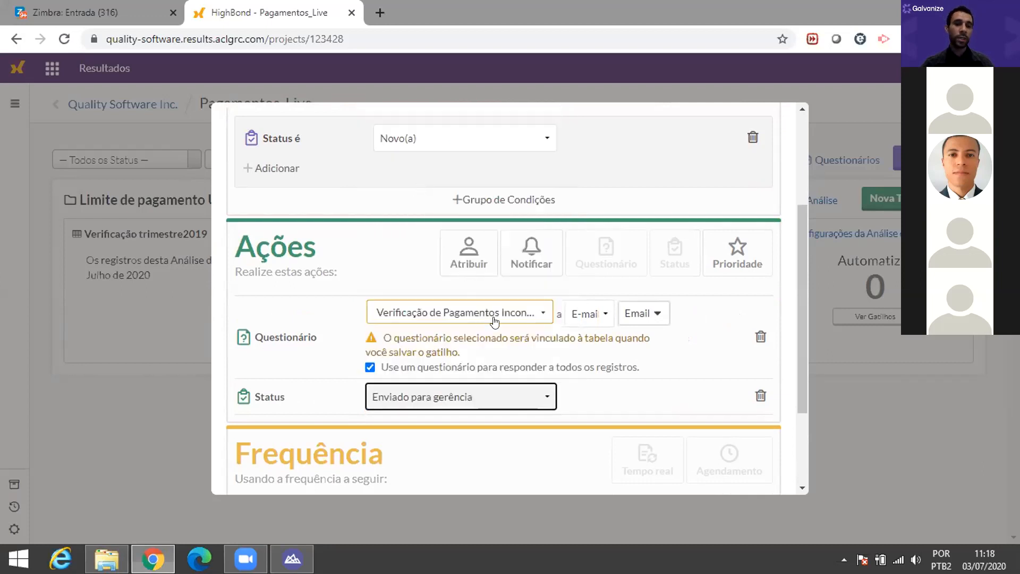
scroll(558, 361, down, 3)
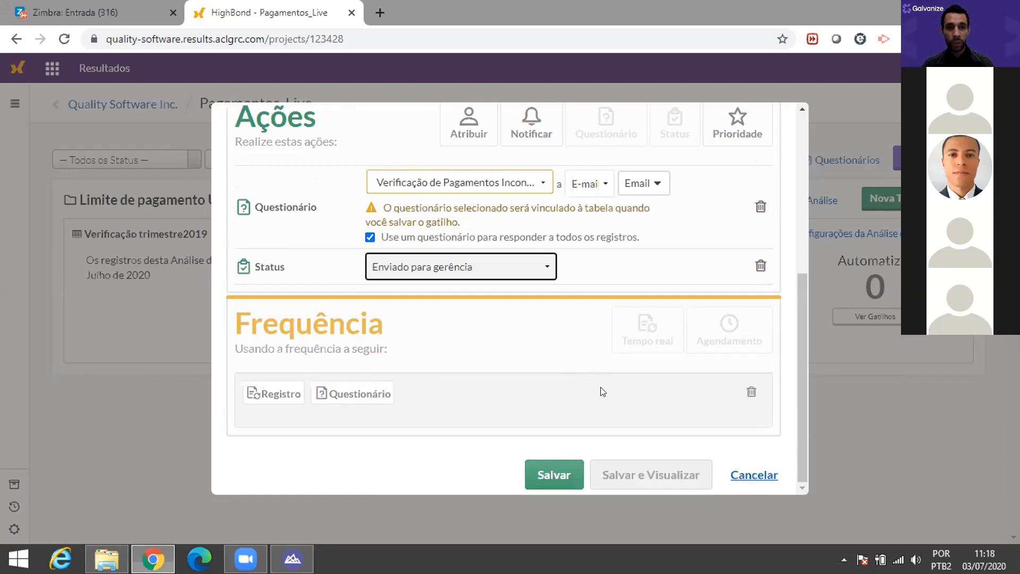
click(571, 476)
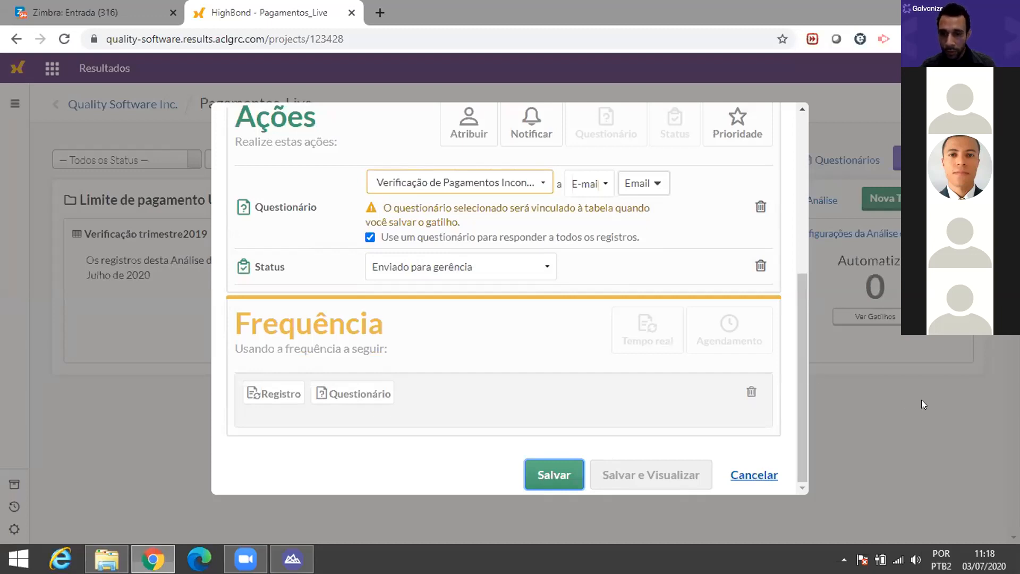
Step: Set the trigger frequency to real time and save it again
drag(803, 387, 806, 170)
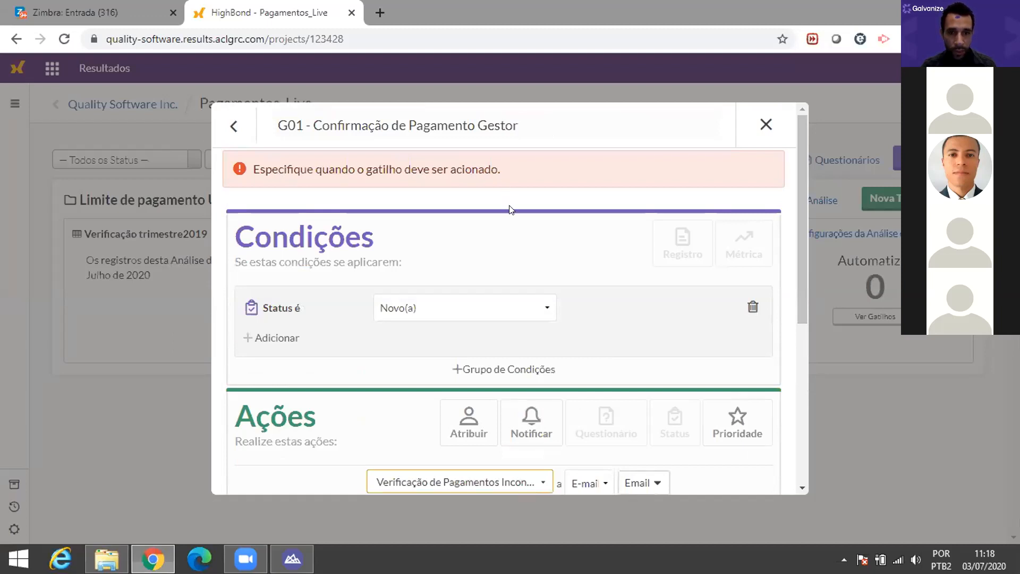
scroll(540, 286, down, 2)
scroll(540, 286, up, 2)
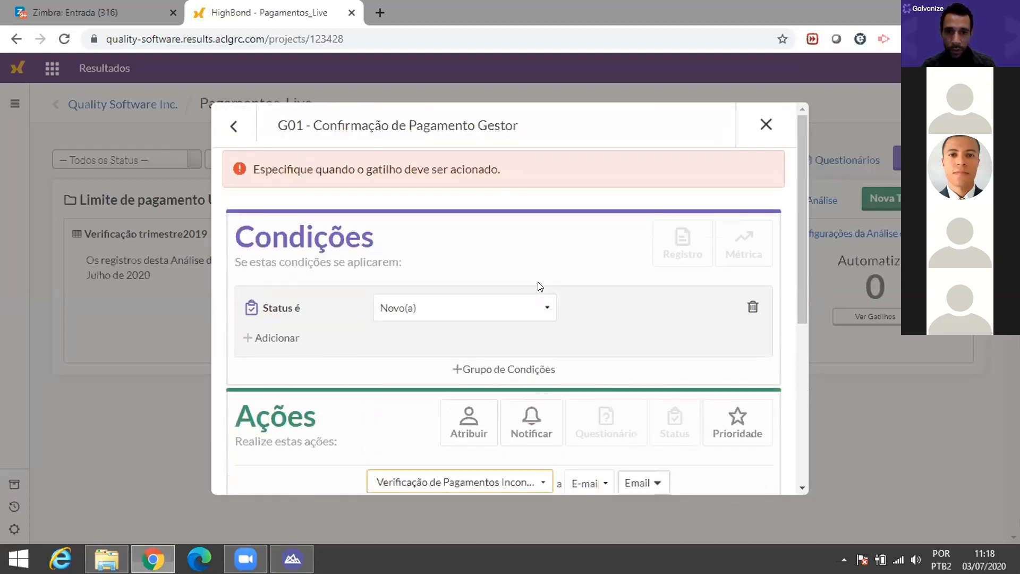
scroll(409, 223, down, 3)
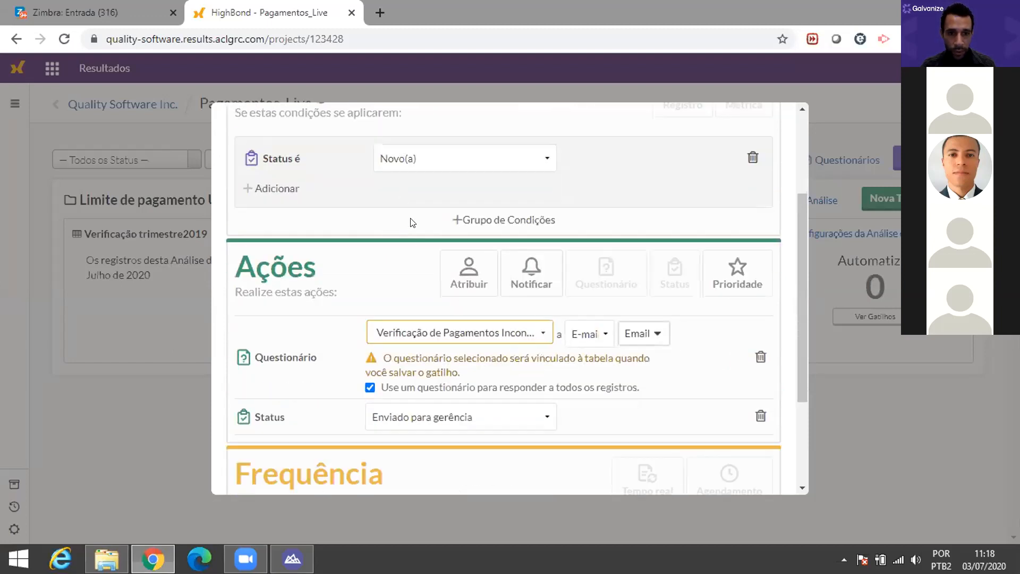
scroll(542, 317, down, 3)
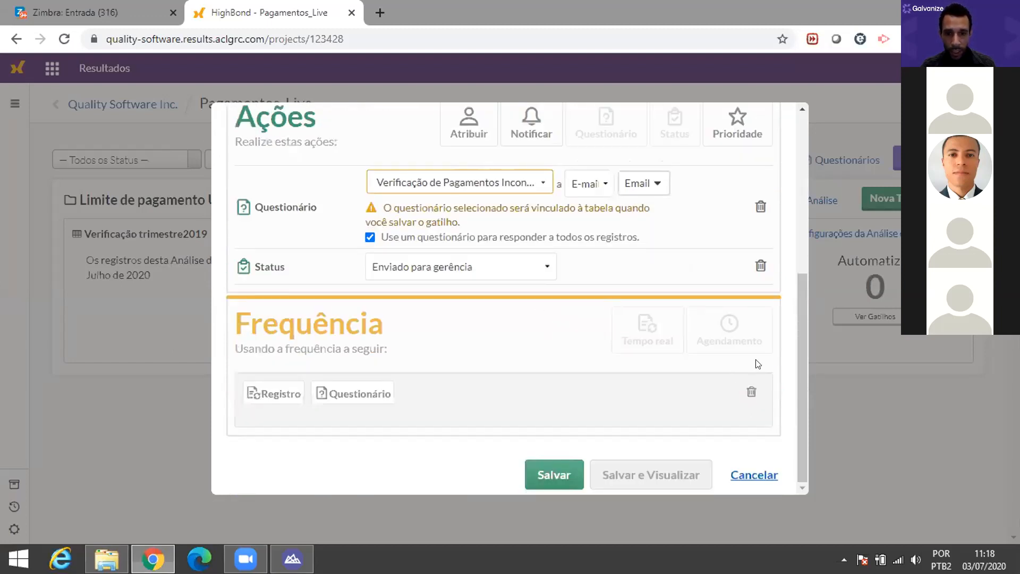
click(271, 393)
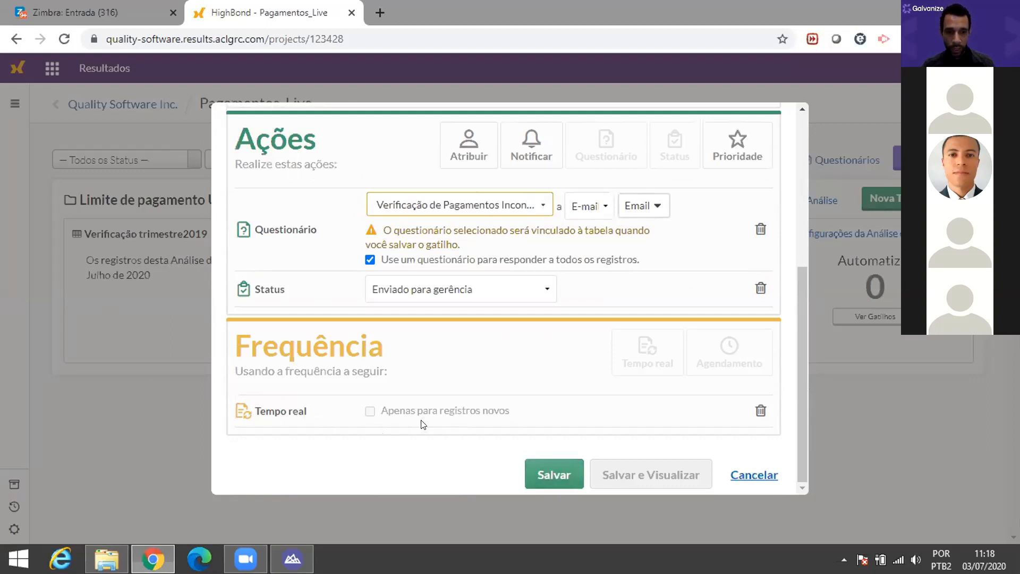
click(557, 478)
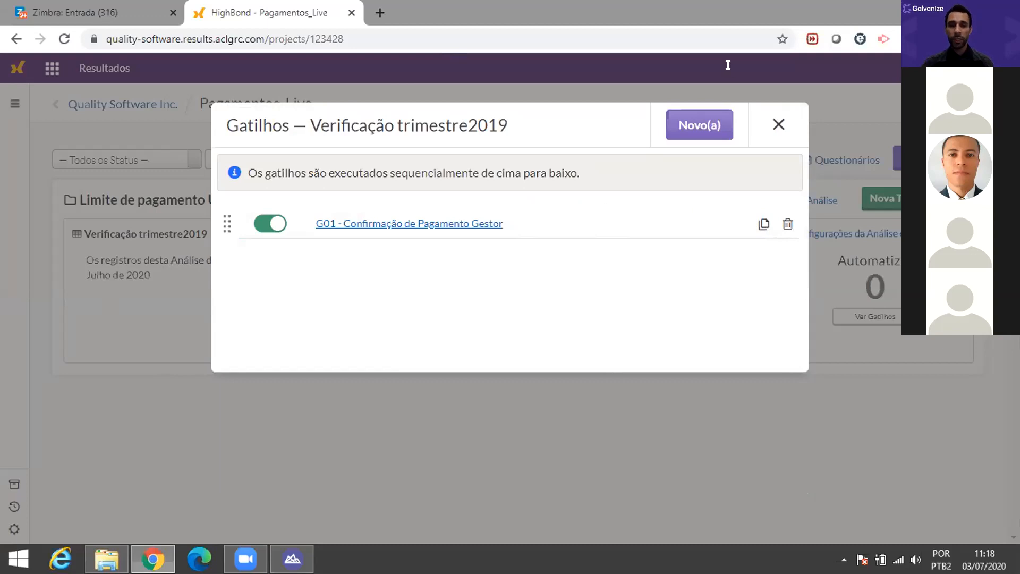
Step: Start a new trigger with a Registro Status condition of 'Enviado para o gestor'
click(700, 124)
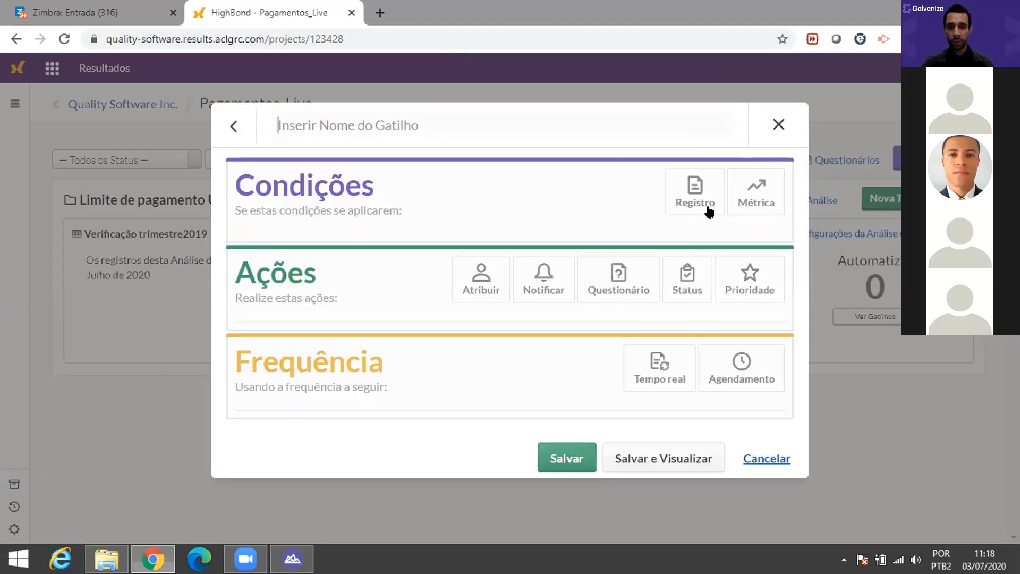
click(695, 198)
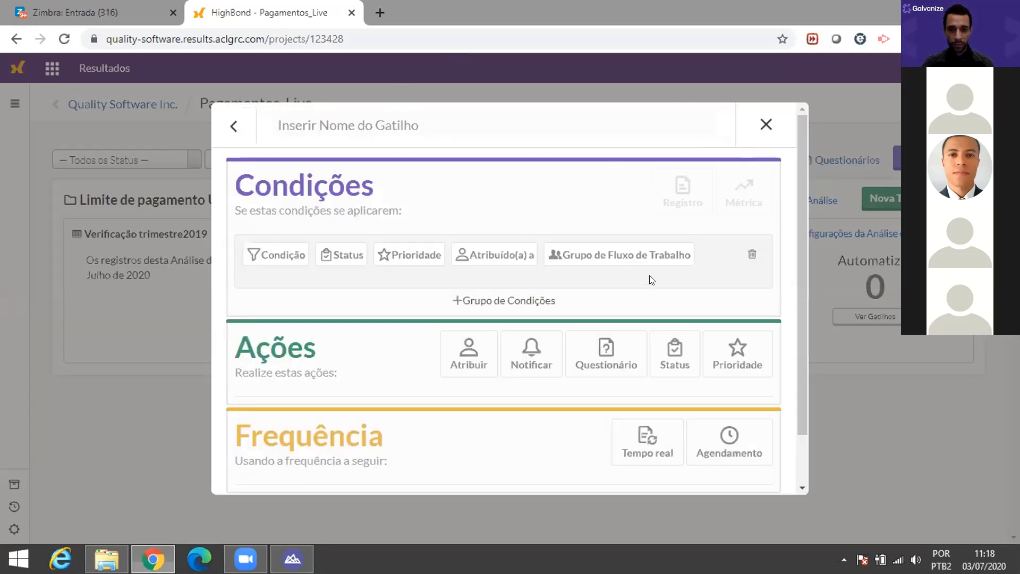
click(342, 257)
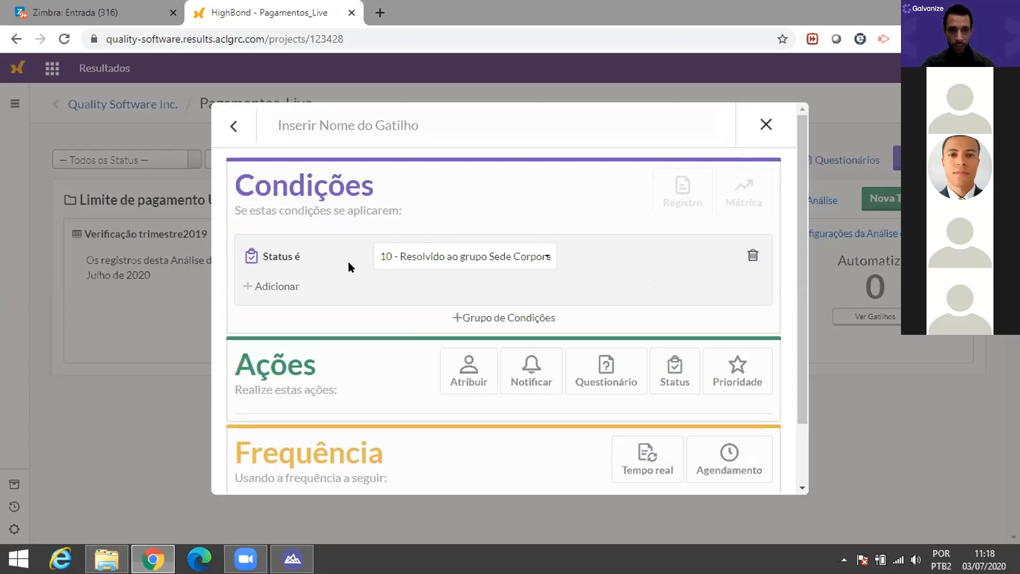
click(544, 253)
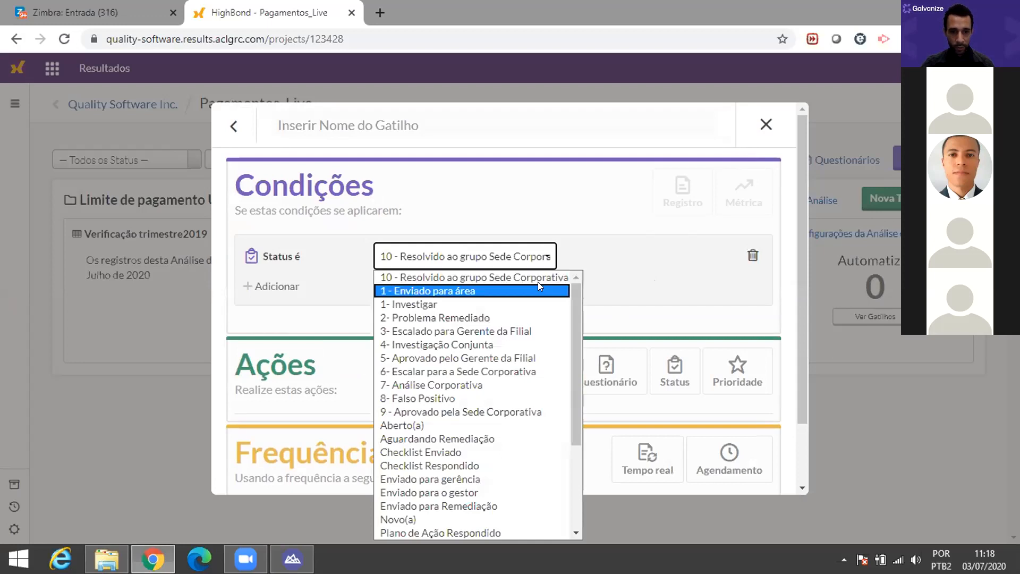
scroll(459, 437, down, 3)
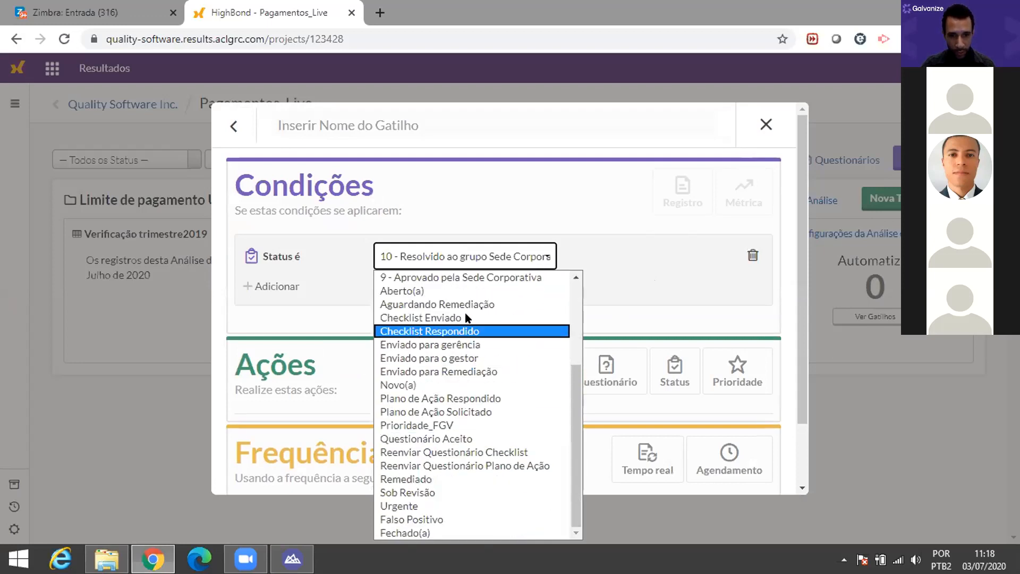
click(435, 358)
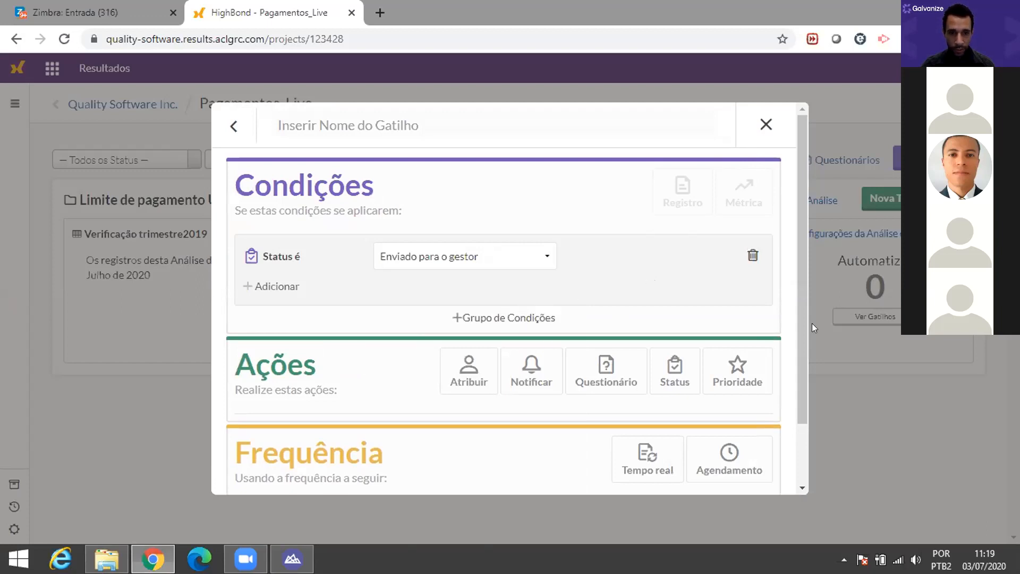
Step: Add a field comparison condition, browse its field list, then discard the draft trigger
click(289, 288)
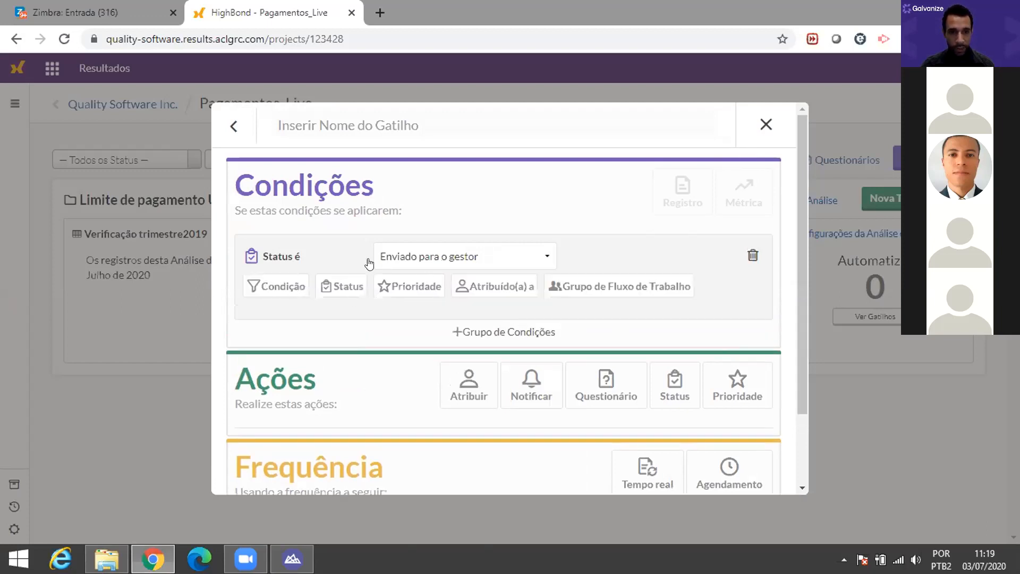
click(274, 286)
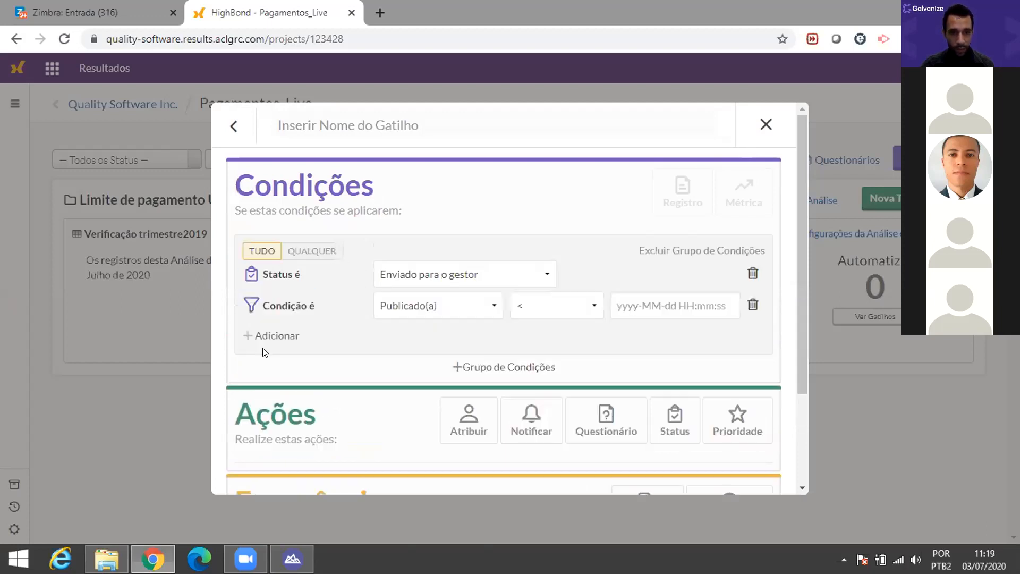
click(493, 309)
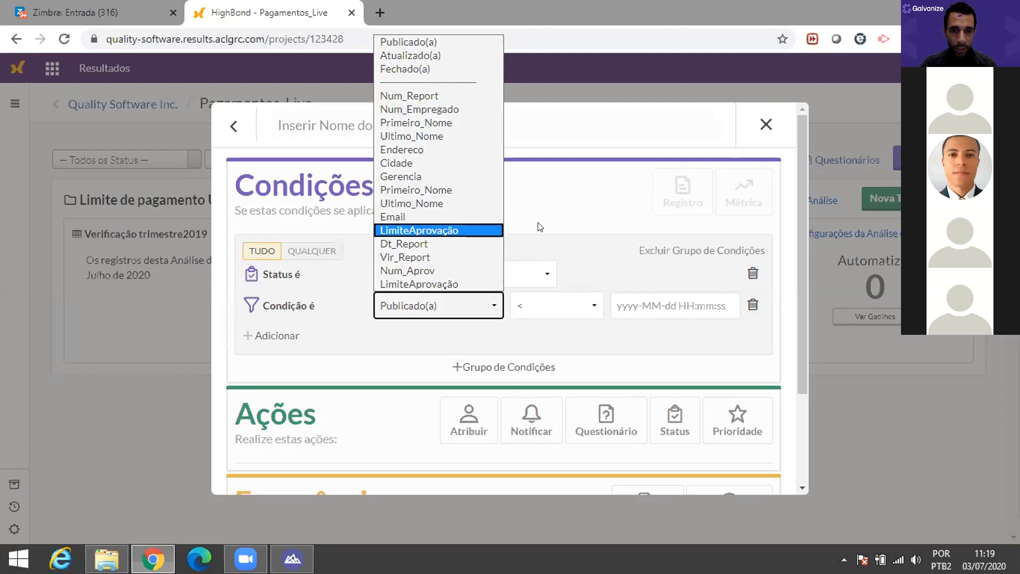
click(552, 210)
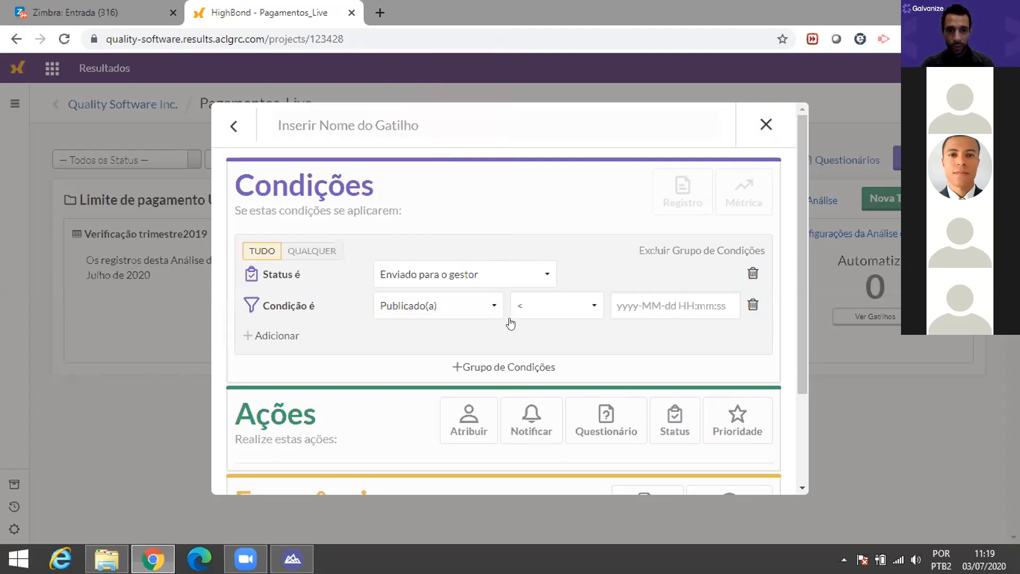
click(490, 301)
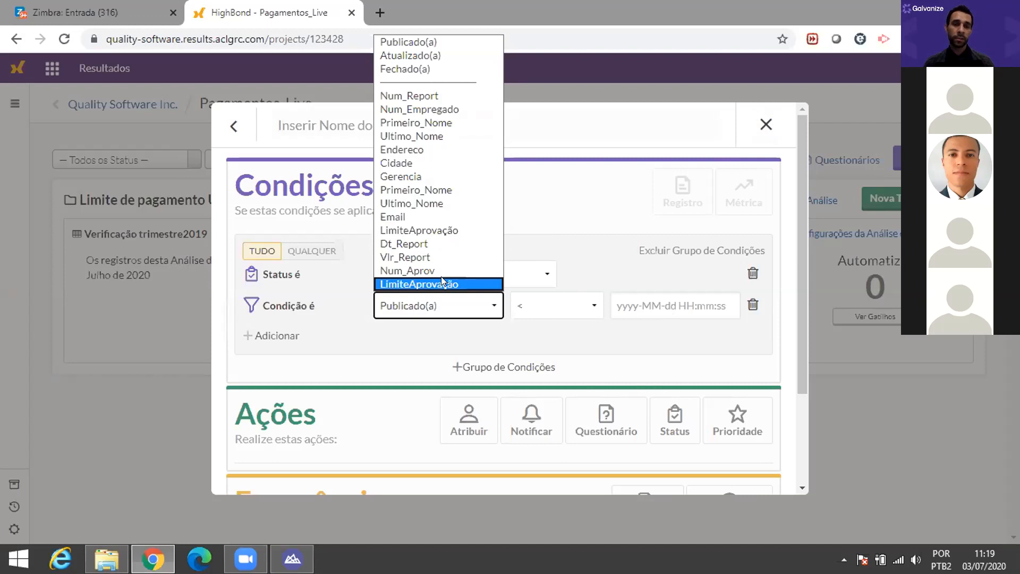
drag(801, 185, 795, 186)
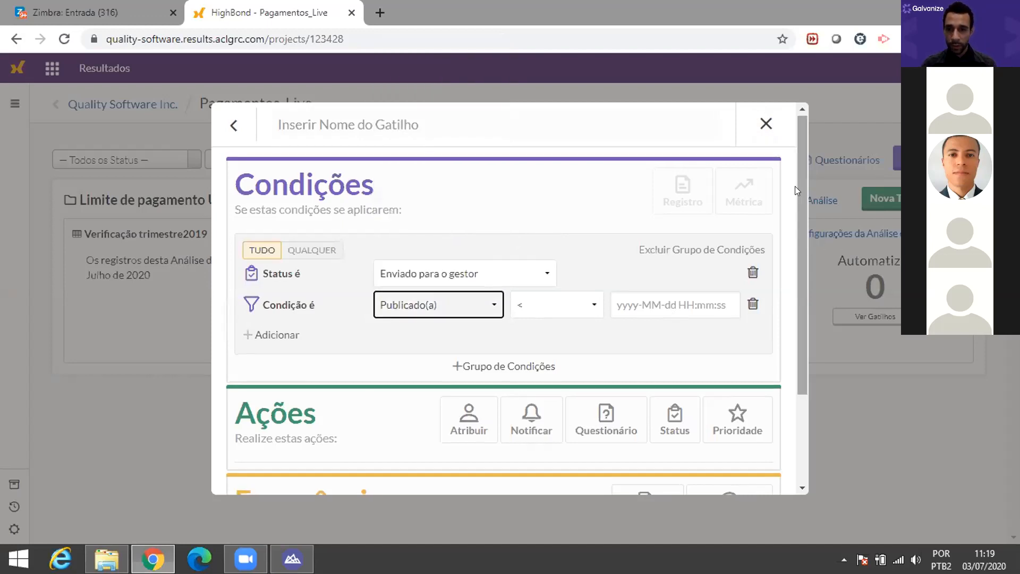
click(765, 123)
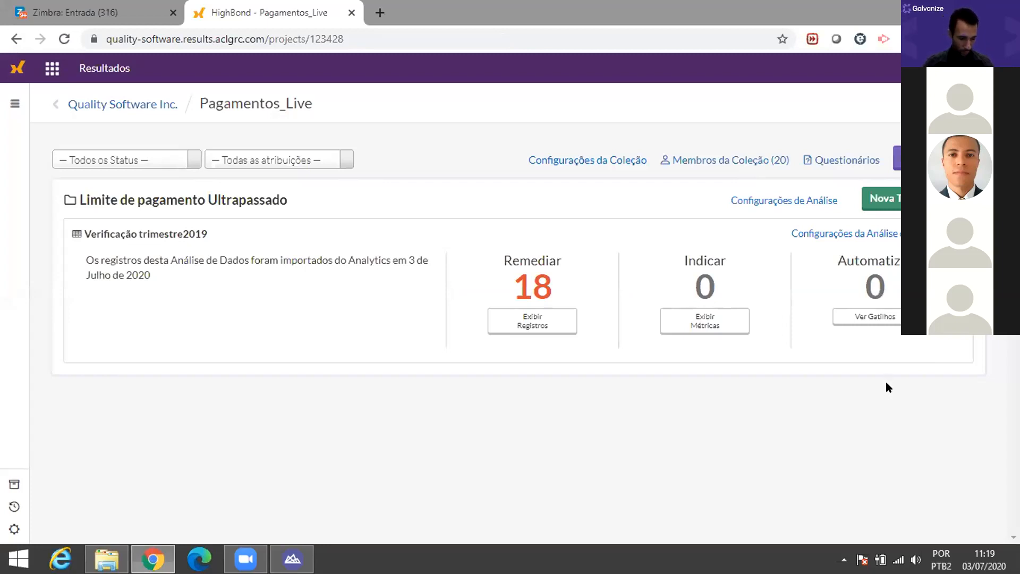
Step: Reload with F5 and open the 18 Verificação trimestre2019 records awaiting remediation
key(F5)
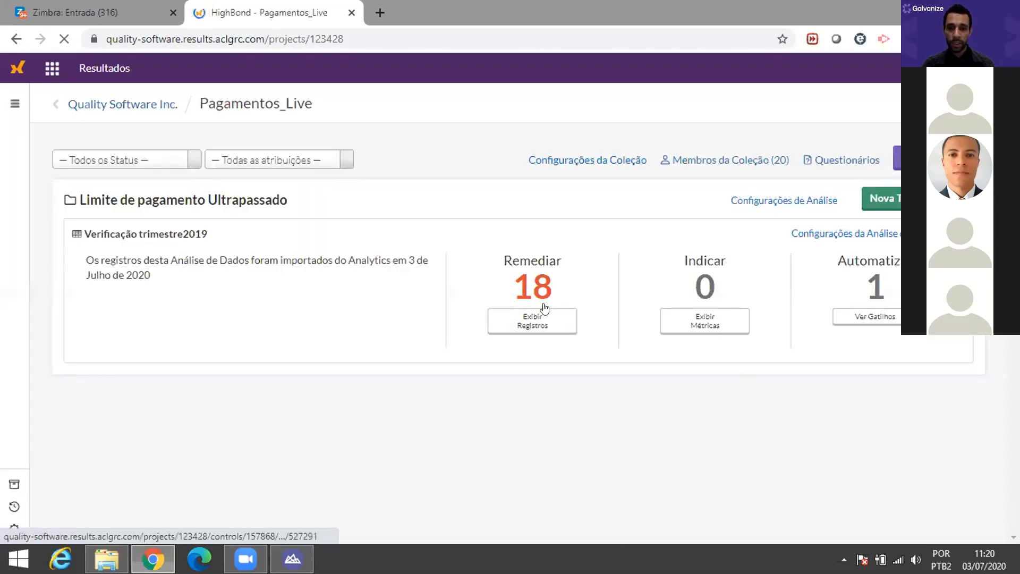
click(551, 329)
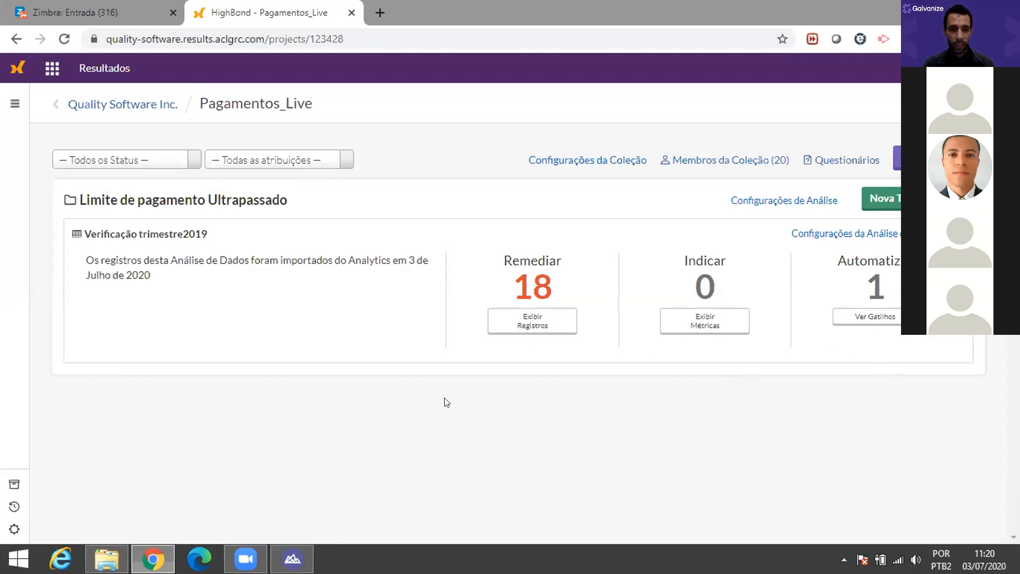
click(524, 326)
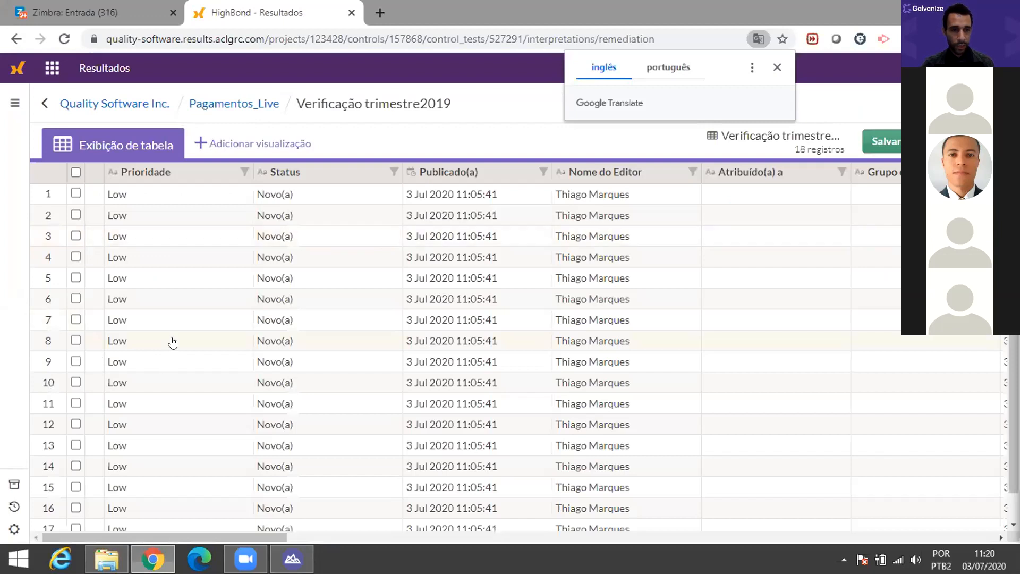
Step: Select records 1, 3, 6 and 14 and process them together
click(75, 193)
click(75, 215)
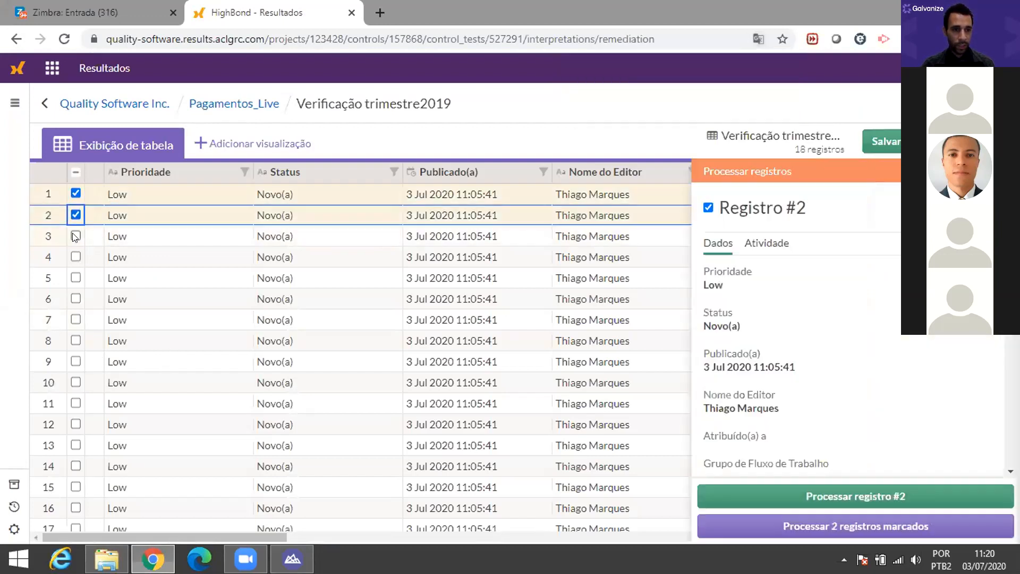
click(75, 236)
click(76, 212)
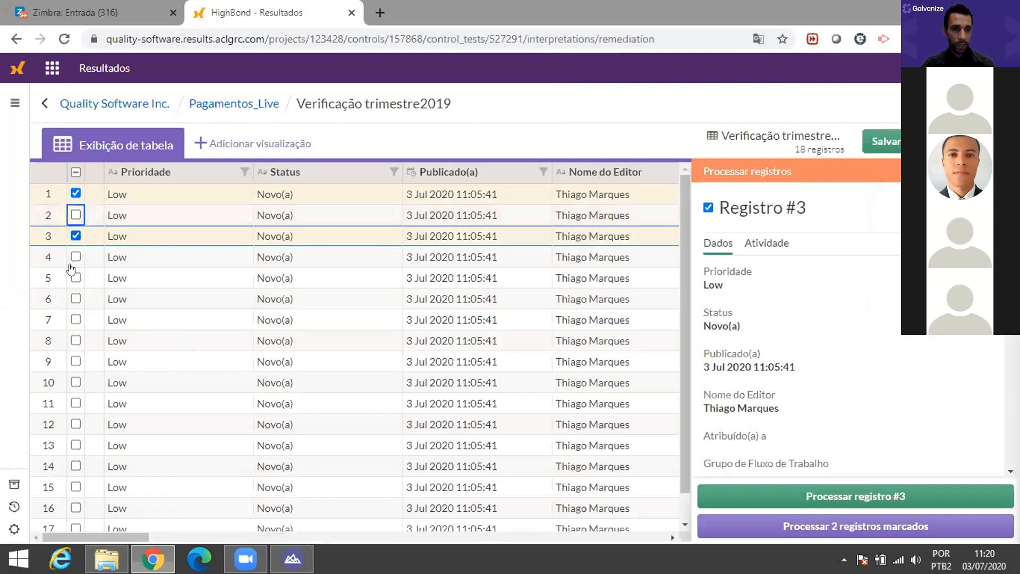
click(76, 299)
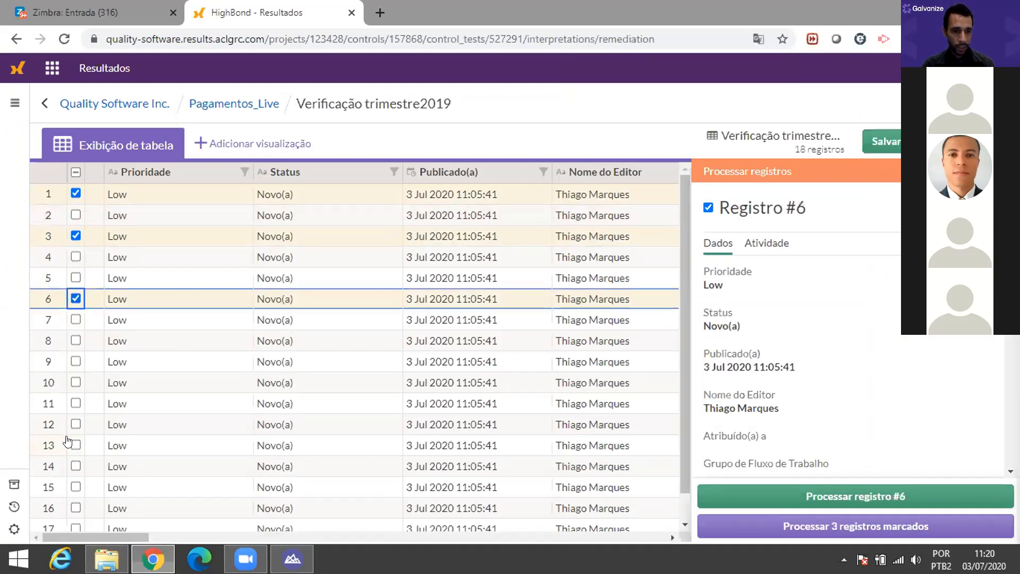
click(76, 465)
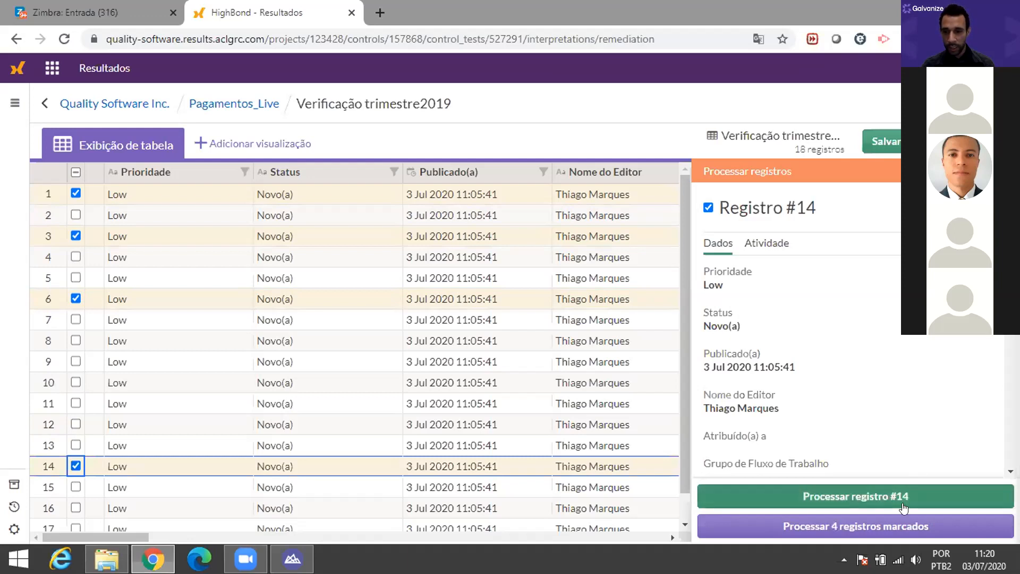
click(878, 527)
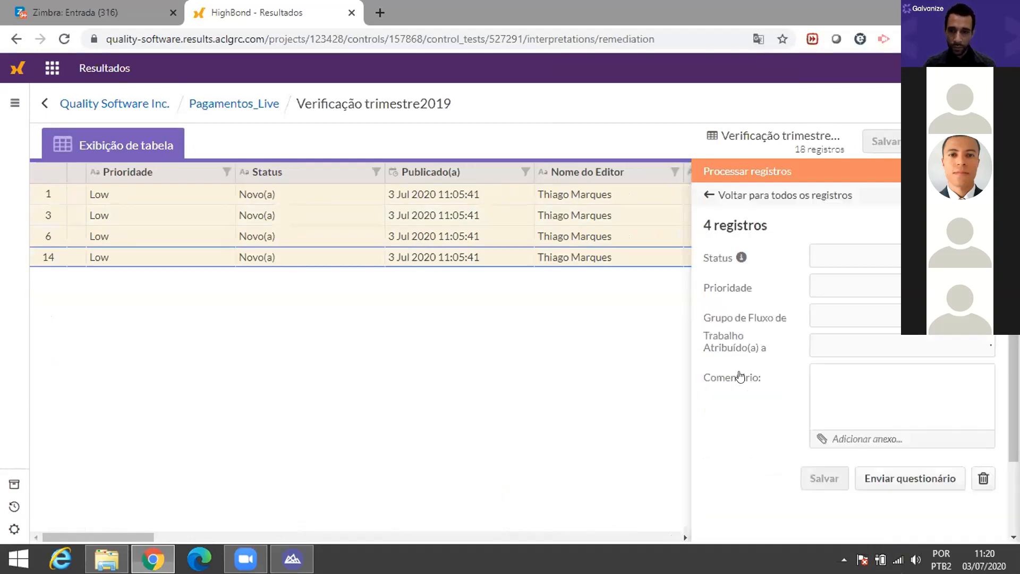
Step: Set their status to Enviado para gerência, keeping priority Low and no workflow group
click(911, 256)
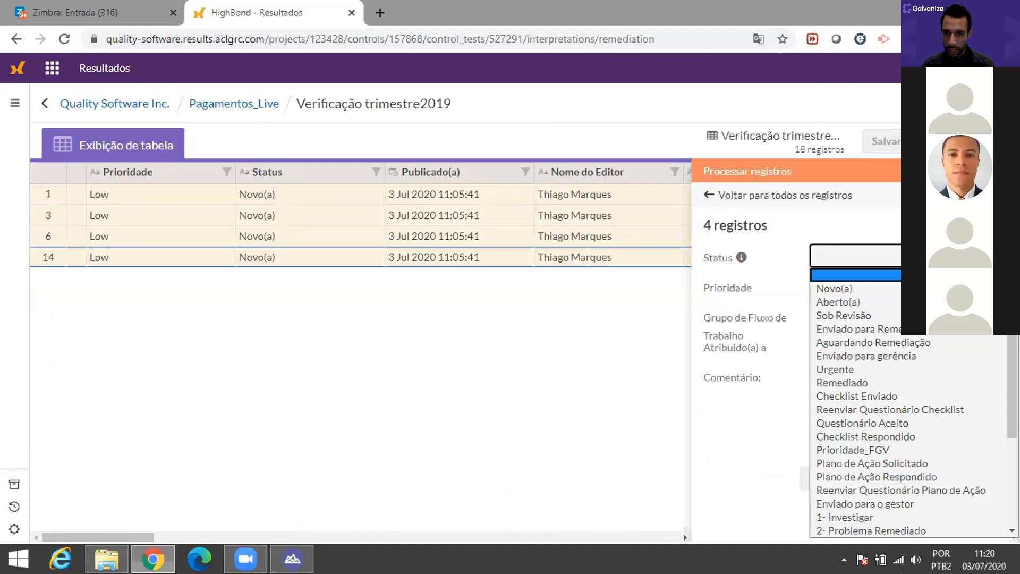
click(872, 356)
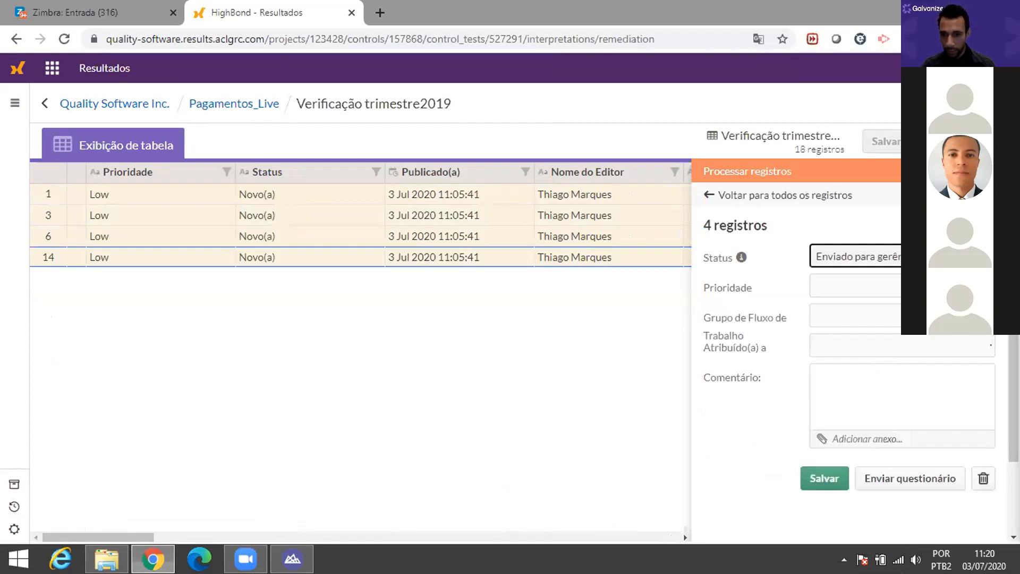
click(911, 286)
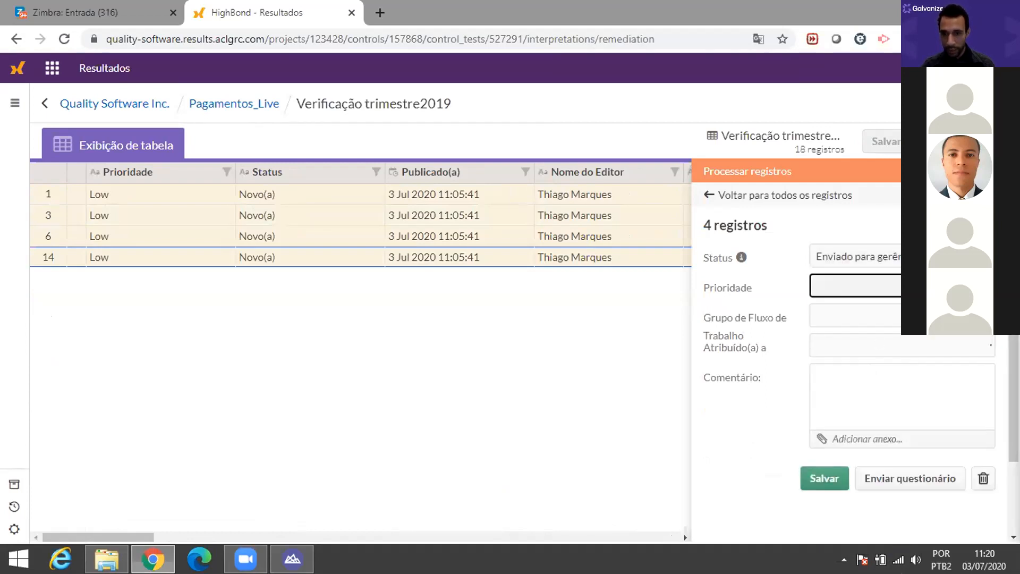
click(911, 285)
click(911, 286)
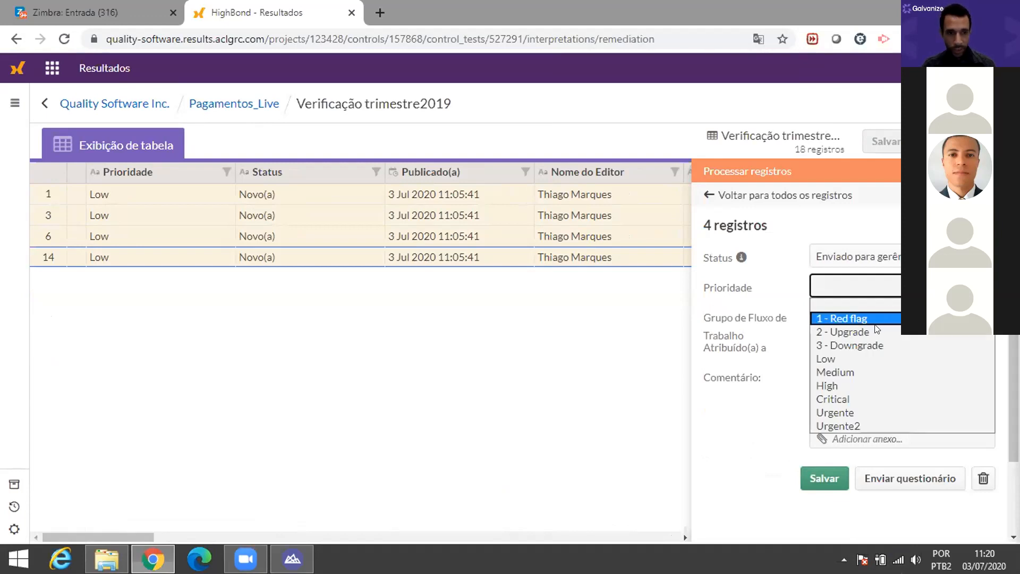
click(886, 318)
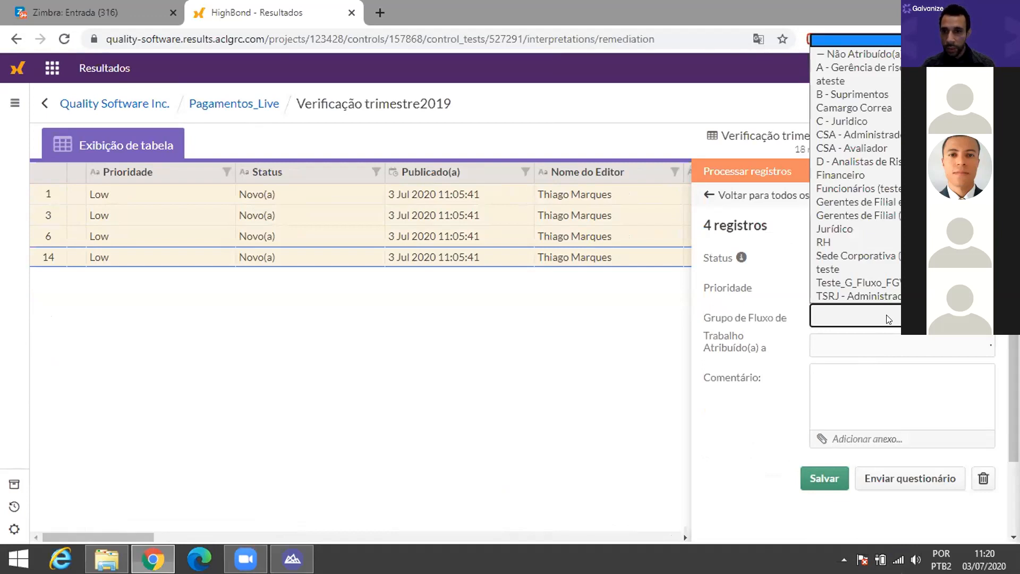
click(887, 319)
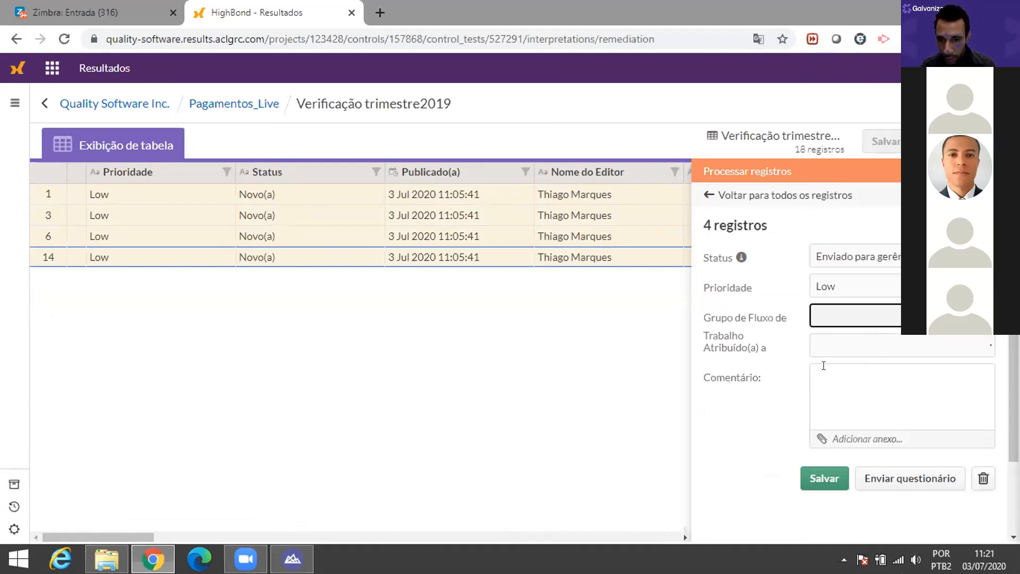
click(844, 378)
Step: Address the questionnaire to a record field, choose Verificação de Pagamentos Inconsistentes, one for all records
click(934, 475)
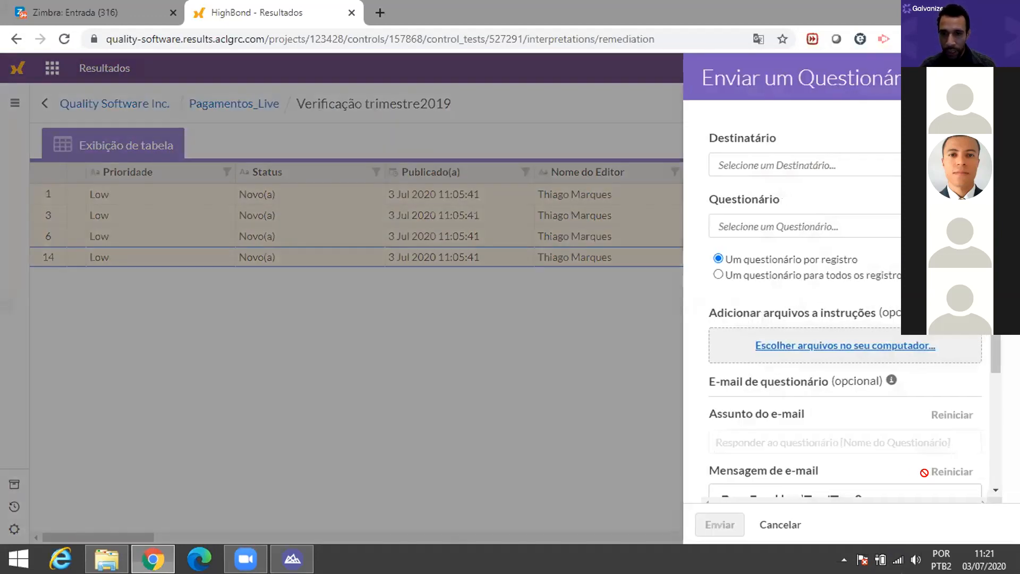
click(770, 164)
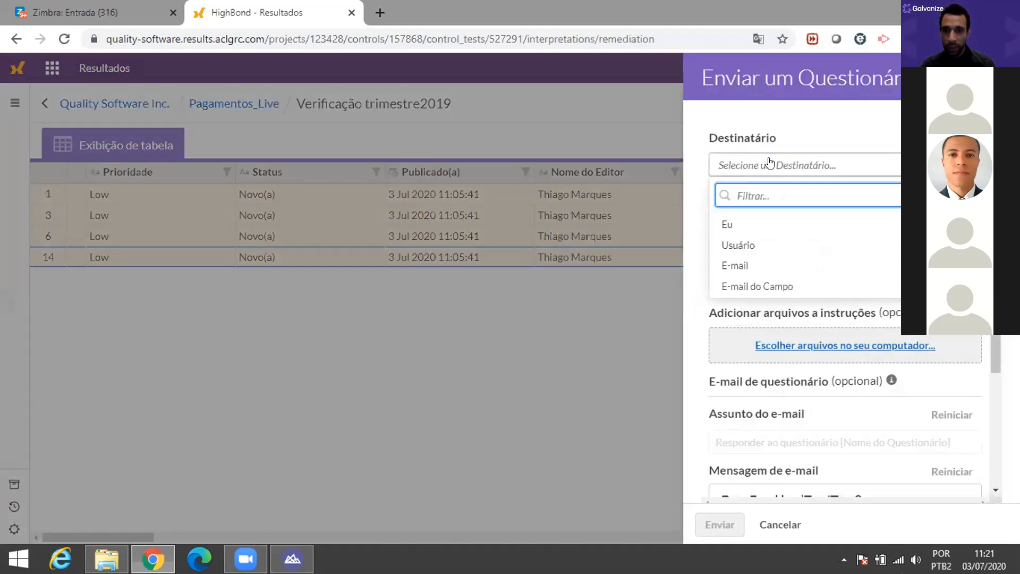
click(749, 290)
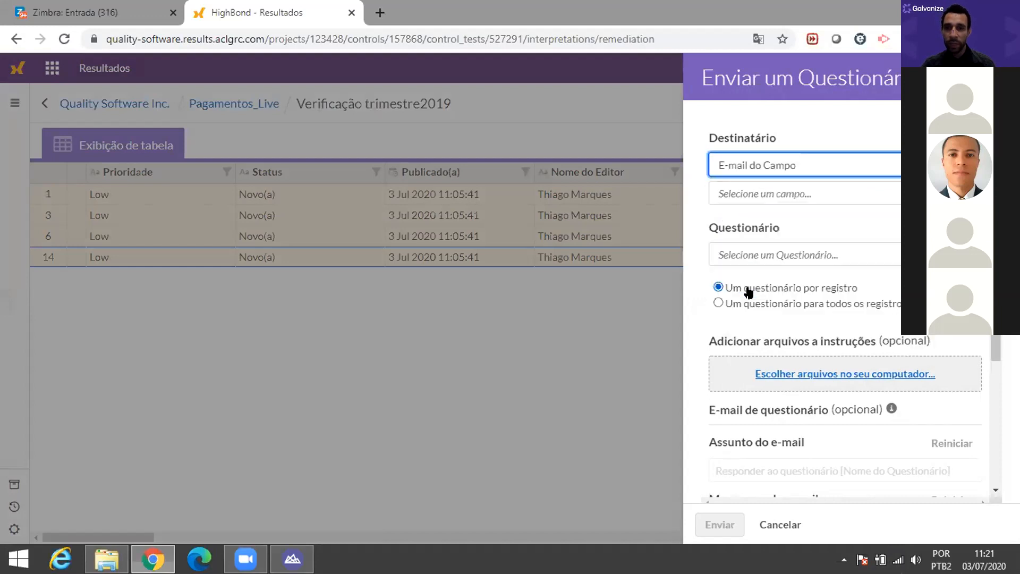
click(782, 193)
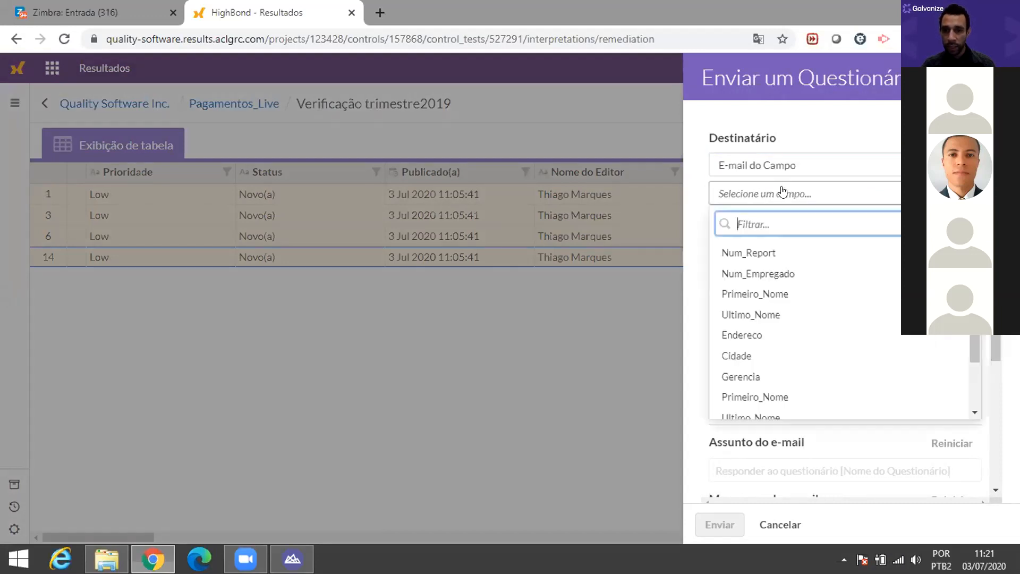
click(782, 193)
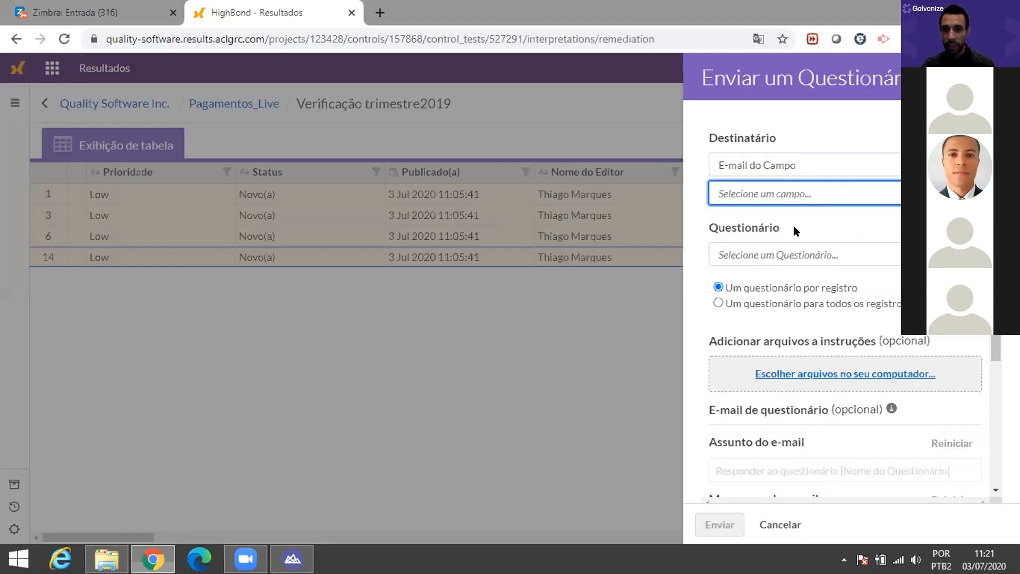
click(871, 257)
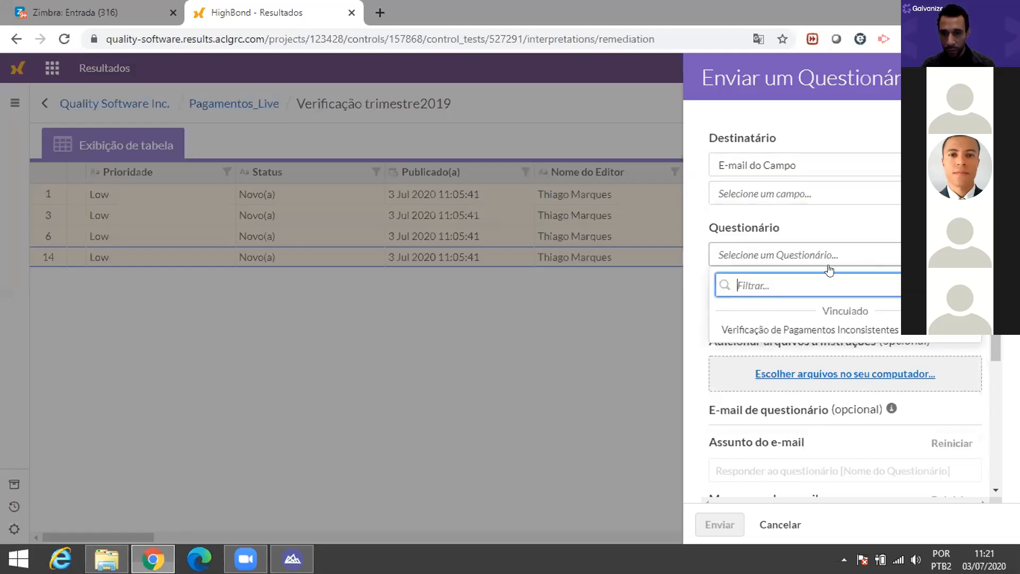
click(808, 330)
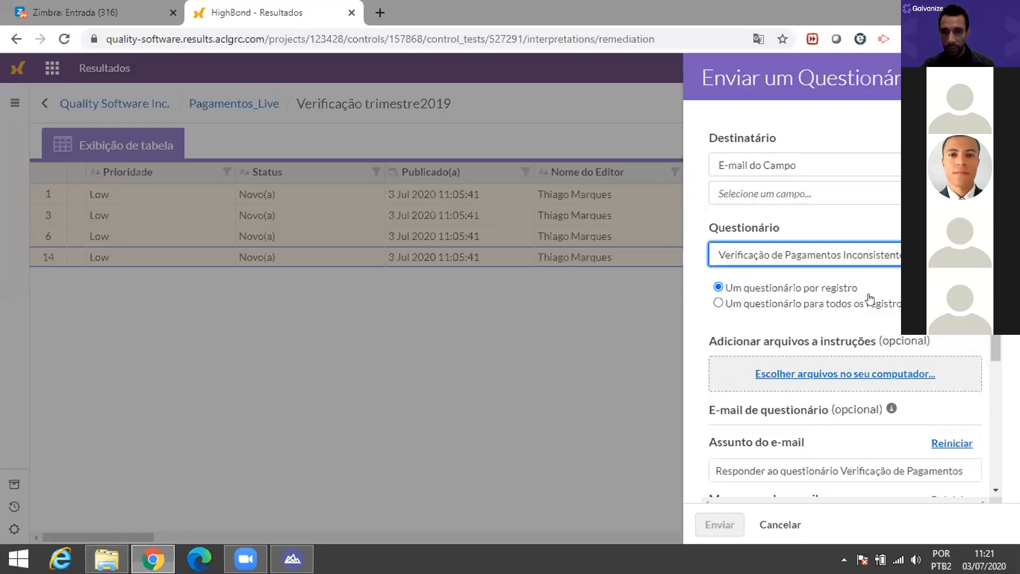
scroll(977, 420, down, 3)
scroll(920, 360, up, 2)
scroll(915, 365, down, 2)
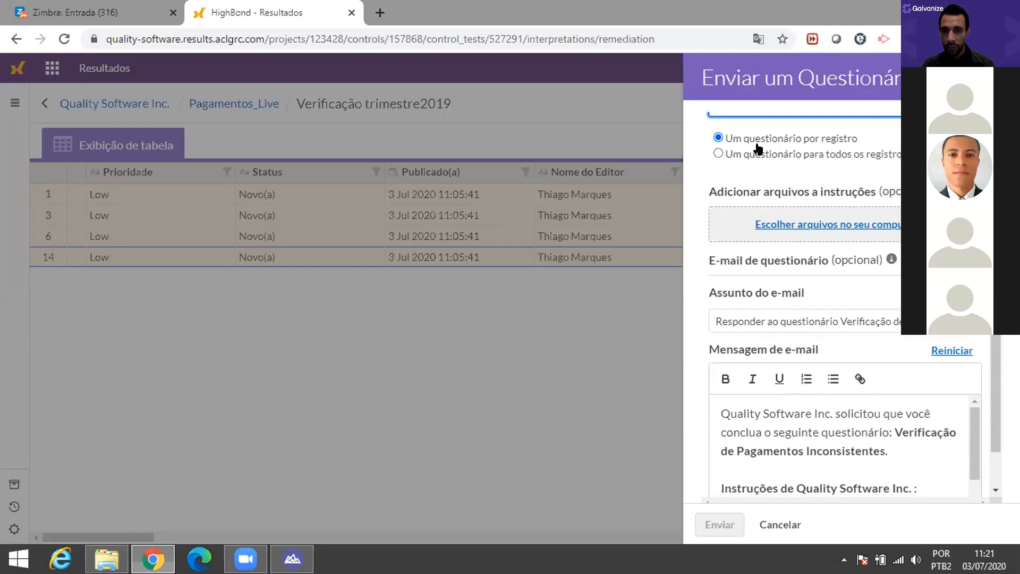
scroll(766, 175, up, 4)
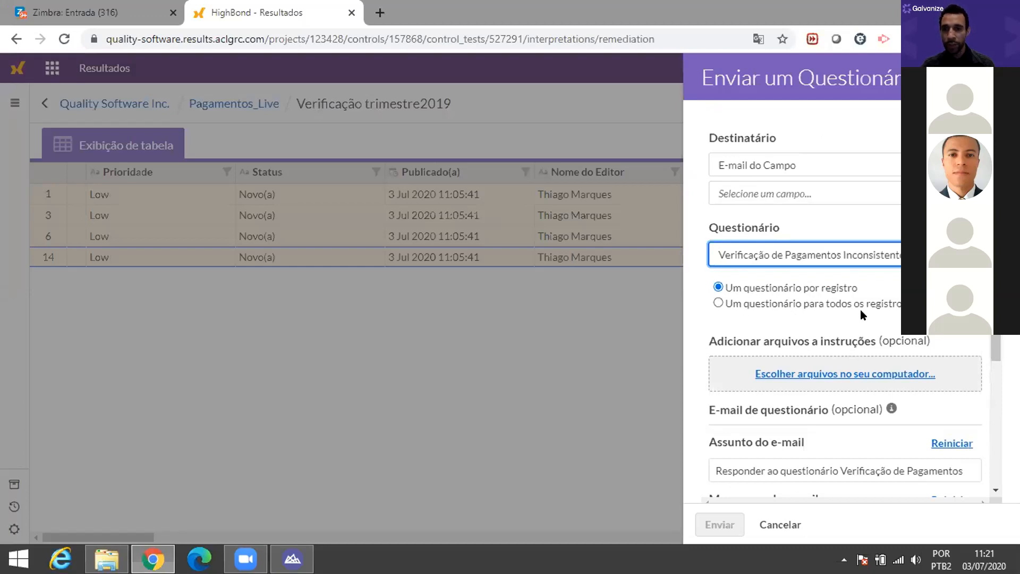
click(718, 304)
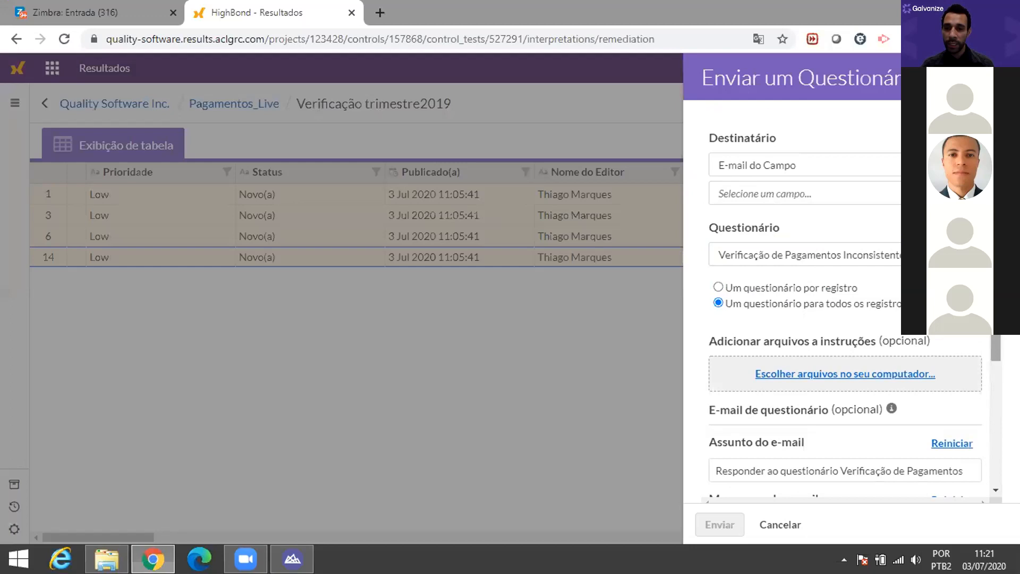
Step: Review the questionnaire e-mail's subject and message text
scroll(903, 383, down, 5)
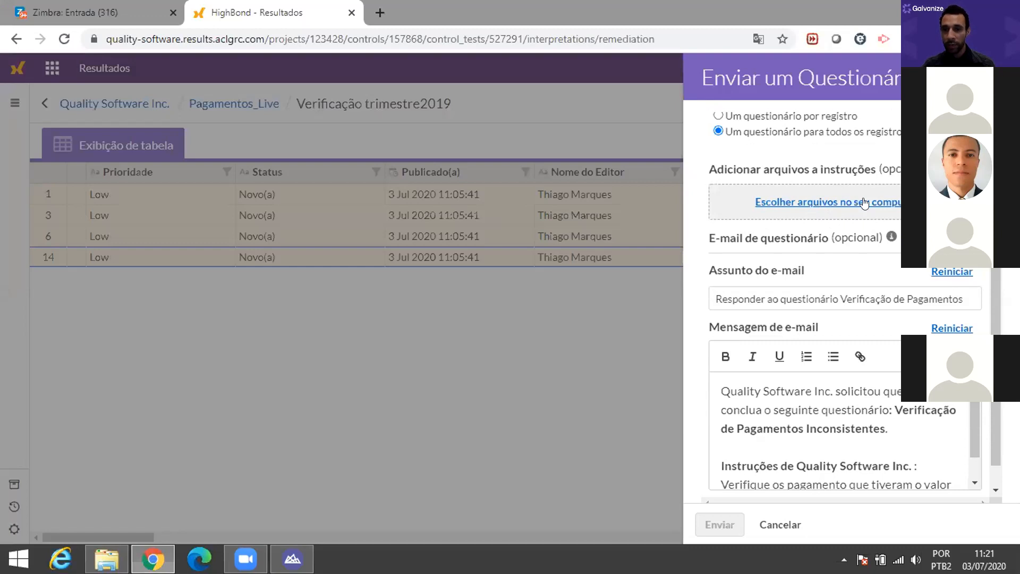
scroll(865, 204, down, 1)
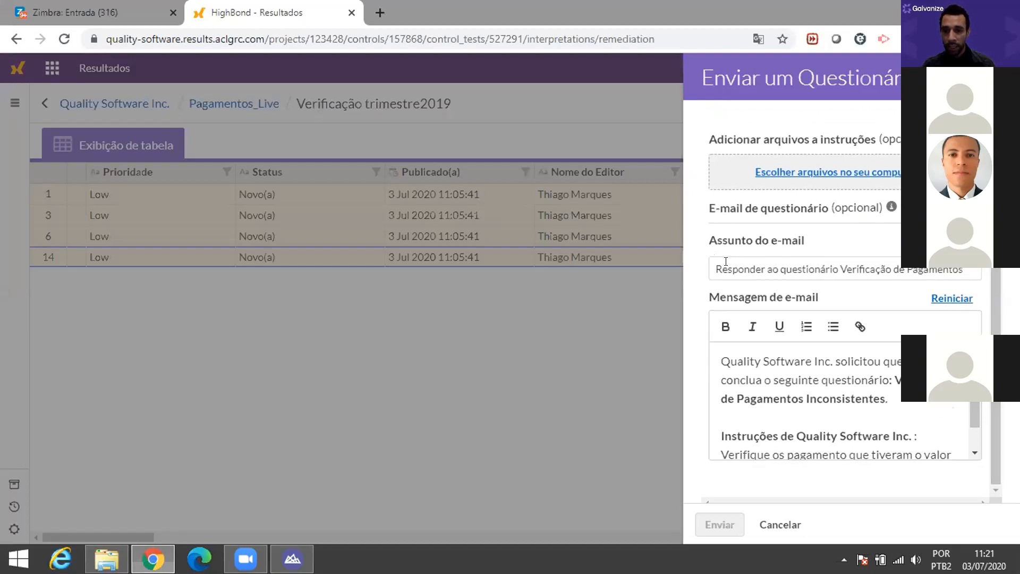
drag(718, 262, 962, 270)
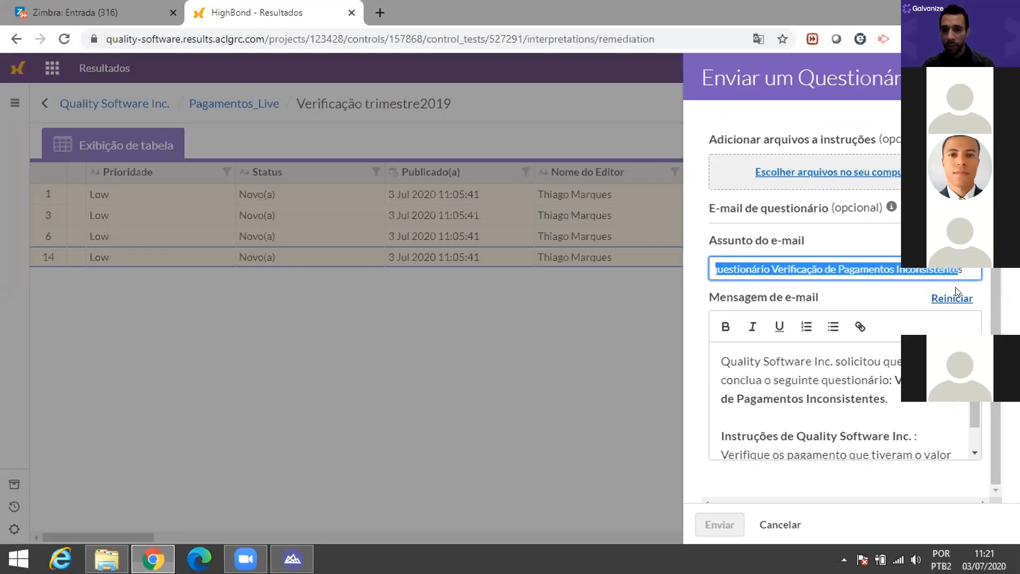
click(859, 270)
drag(914, 270, 866, 444)
click(774, 373)
click(868, 441)
scroll(856, 440, up, 1)
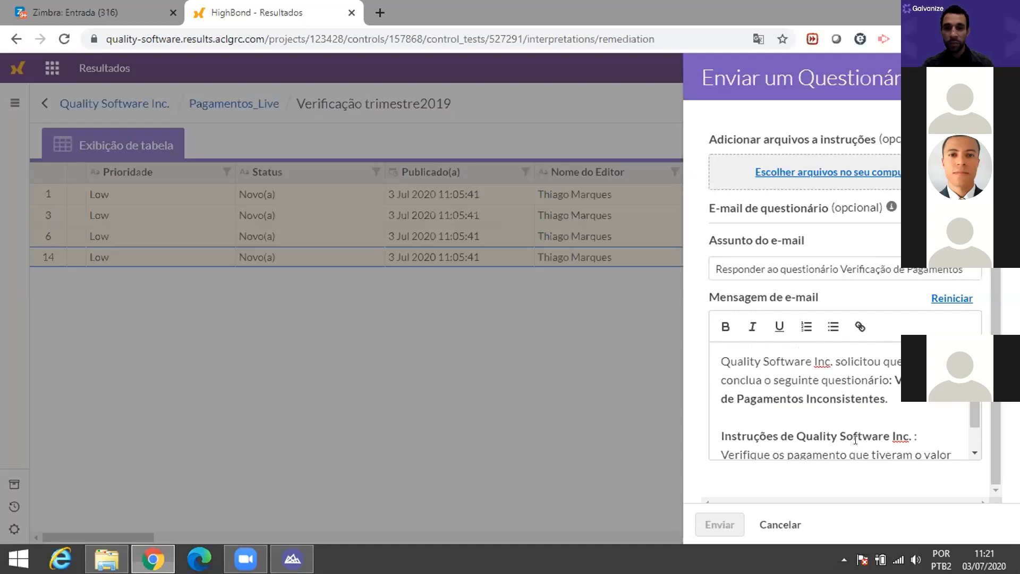
scroll(857, 440, up, 3)
scroll(861, 437, down, 3)
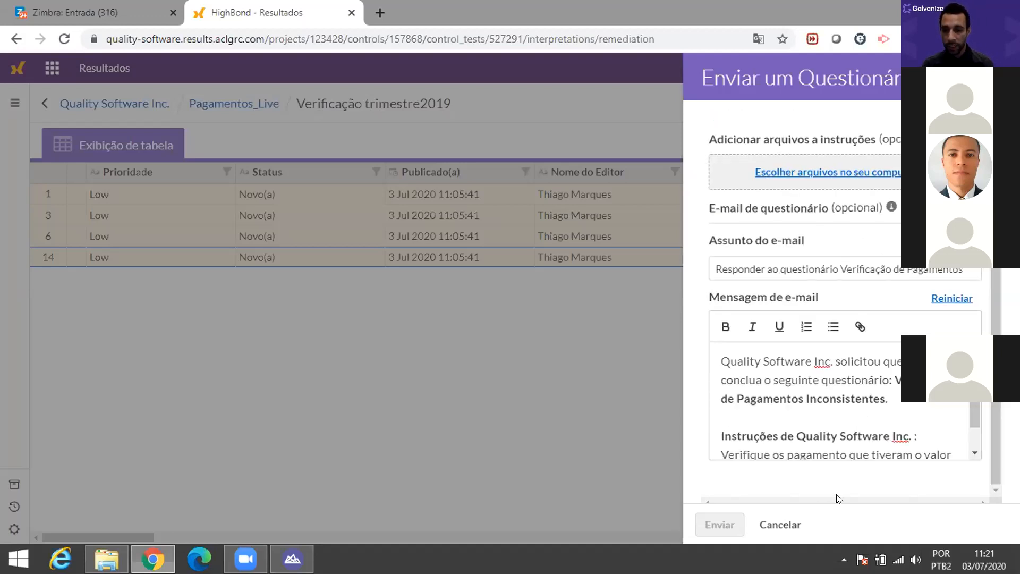
scroll(873, 440, up, 3)
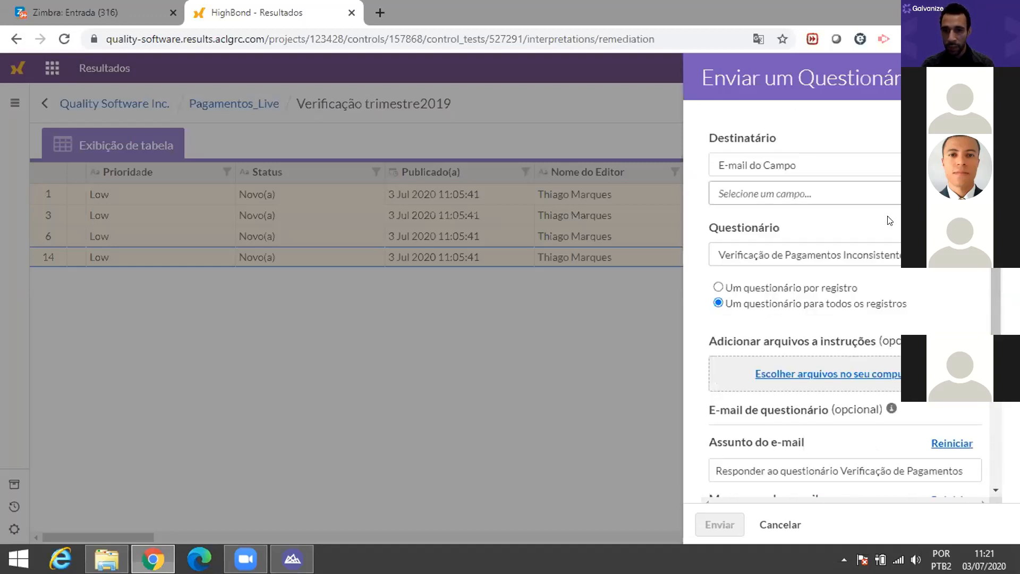
Step: Use the Email field as the recipient address and send the questionnaire
click(878, 201)
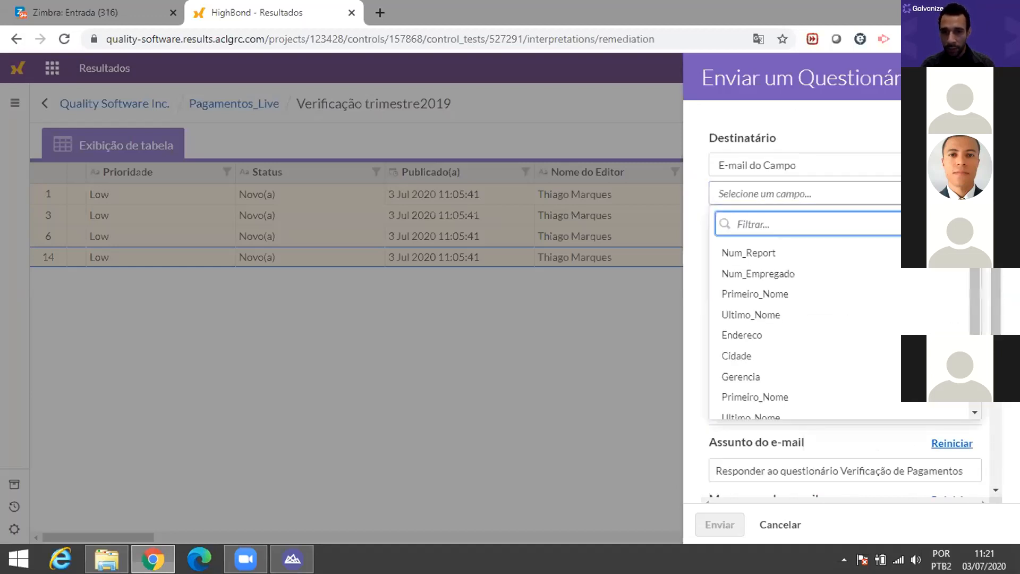
scroll(969, 293, down, 1)
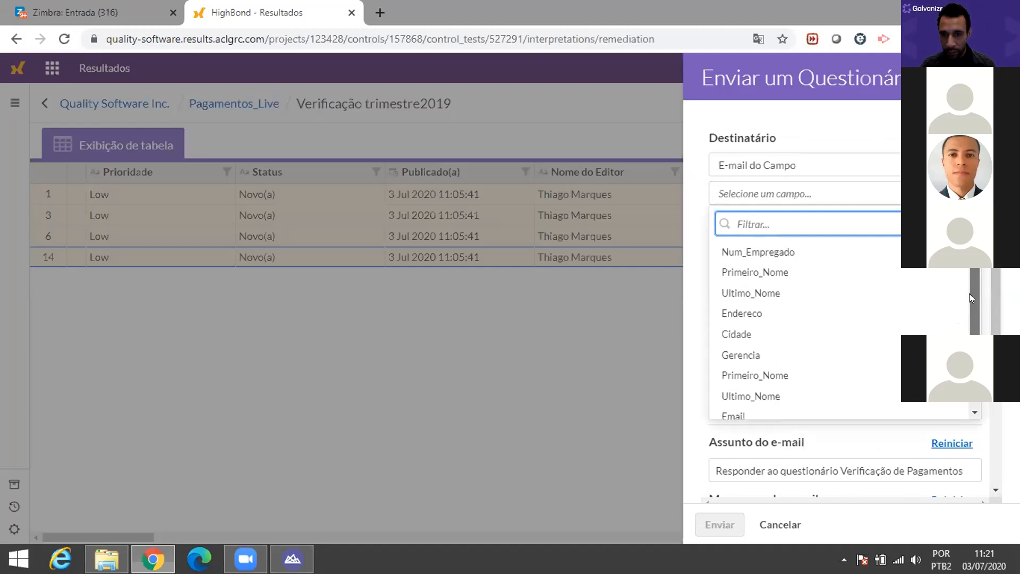
scroll(967, 306, down, 2)
scroll(967, 301, up, 1)
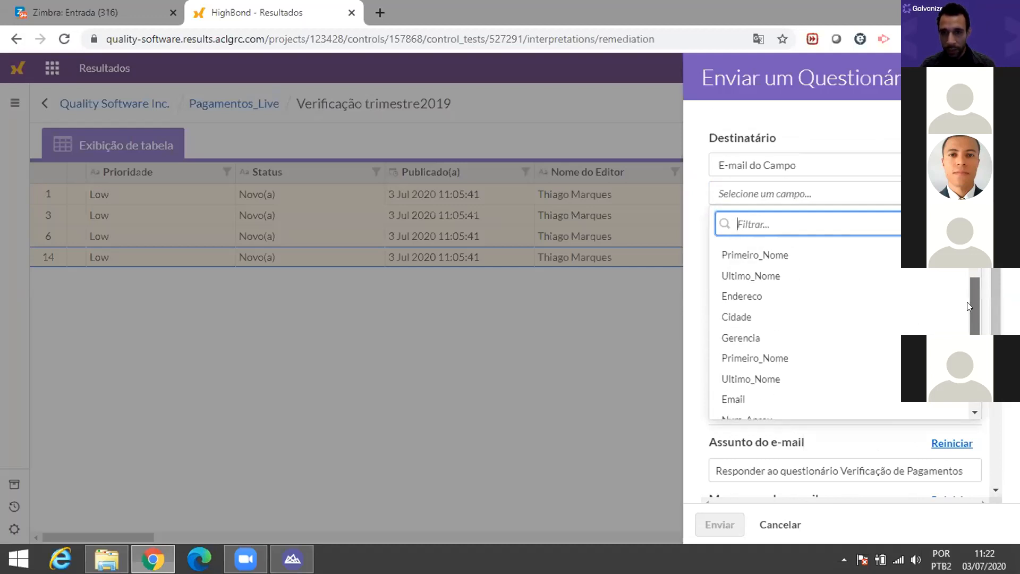
scroll(967, 303, down, 1)
click(788, 367)
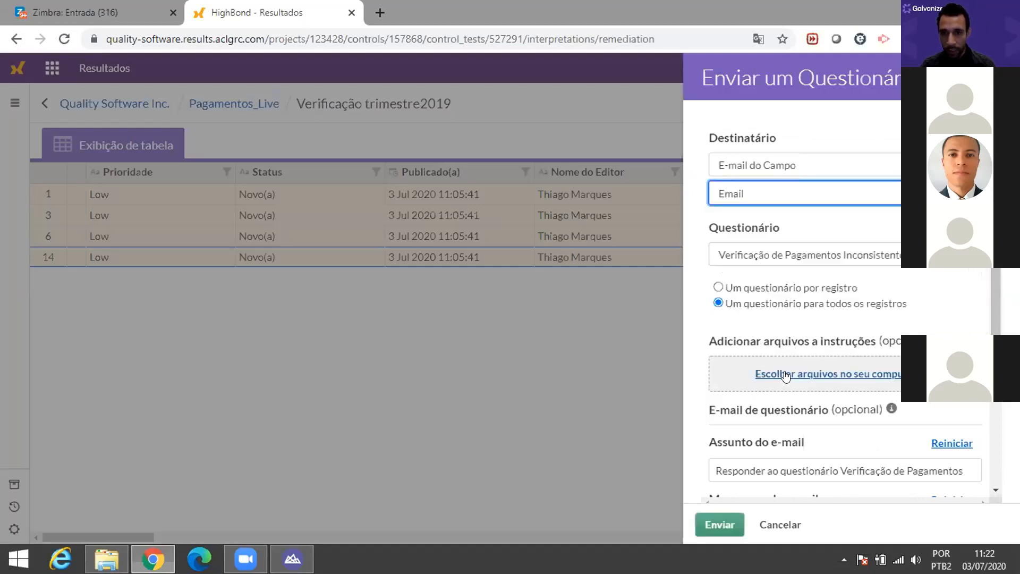
scroll(994, 296, down, 4)
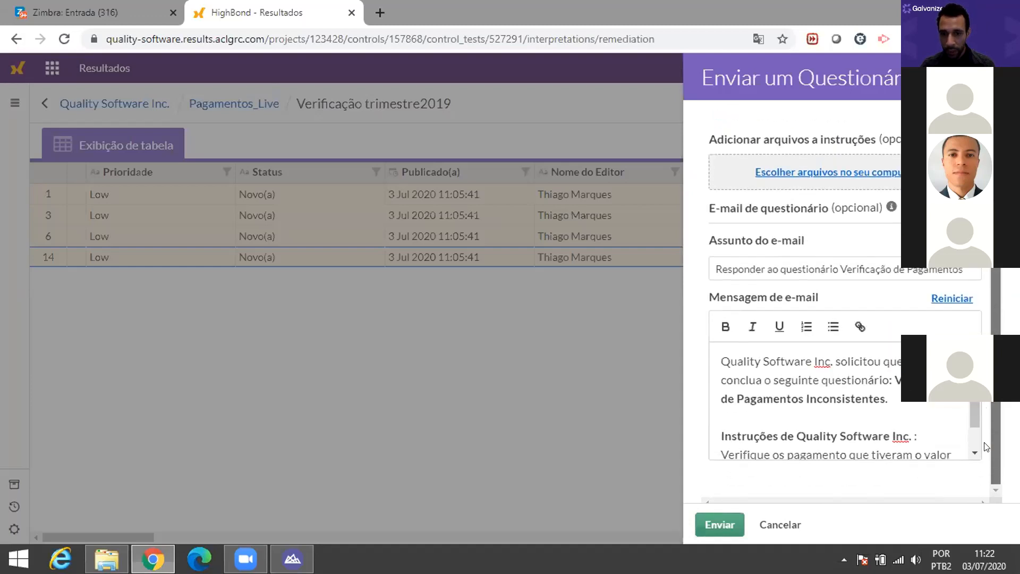
click(707, 531)
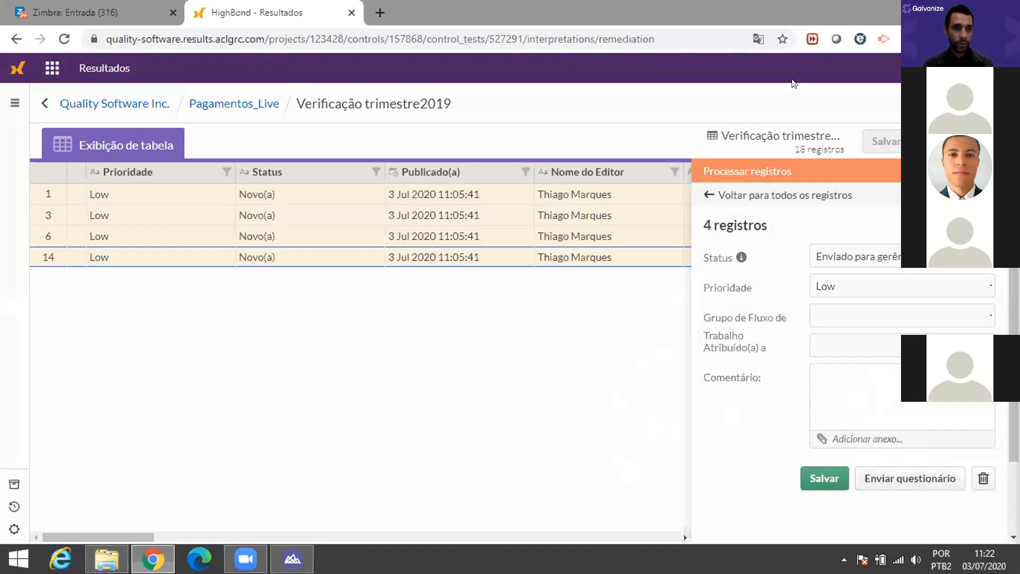
key(ctrl+Tab)
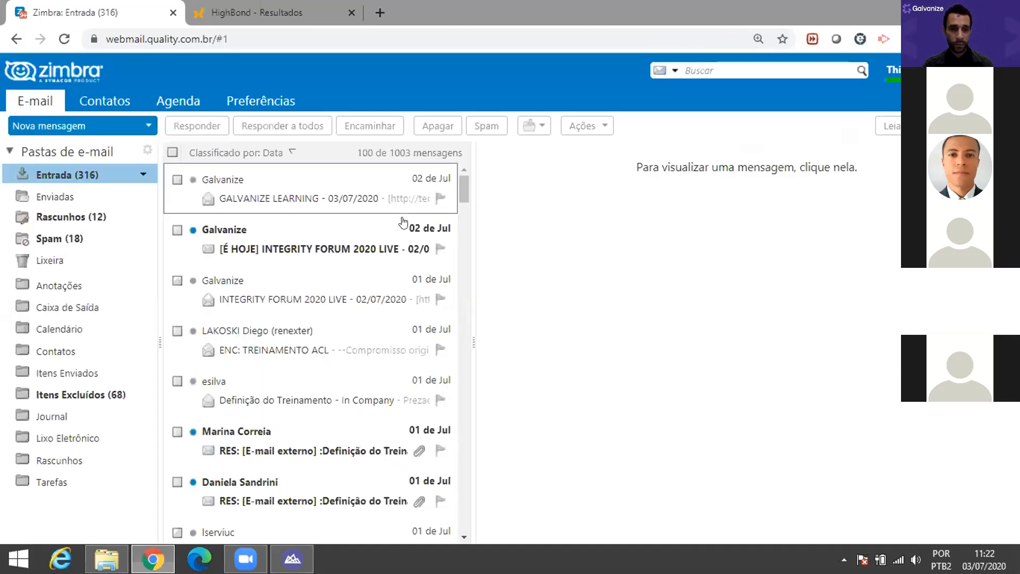
Step: Open the new questionnaire e-mail for records 1, 3, 6 and 14 and follow its response link
key(F5)
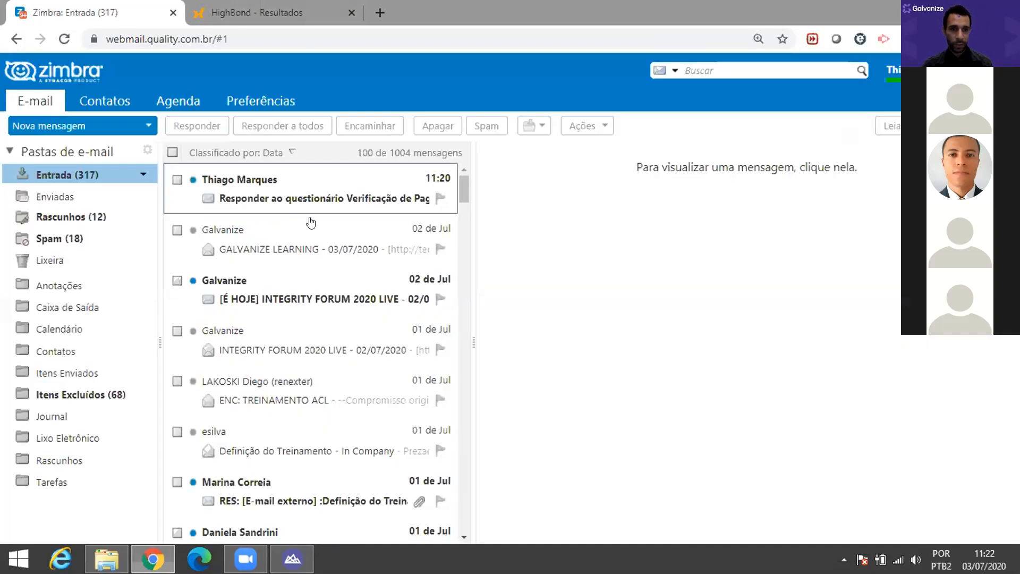
click(308, 189)
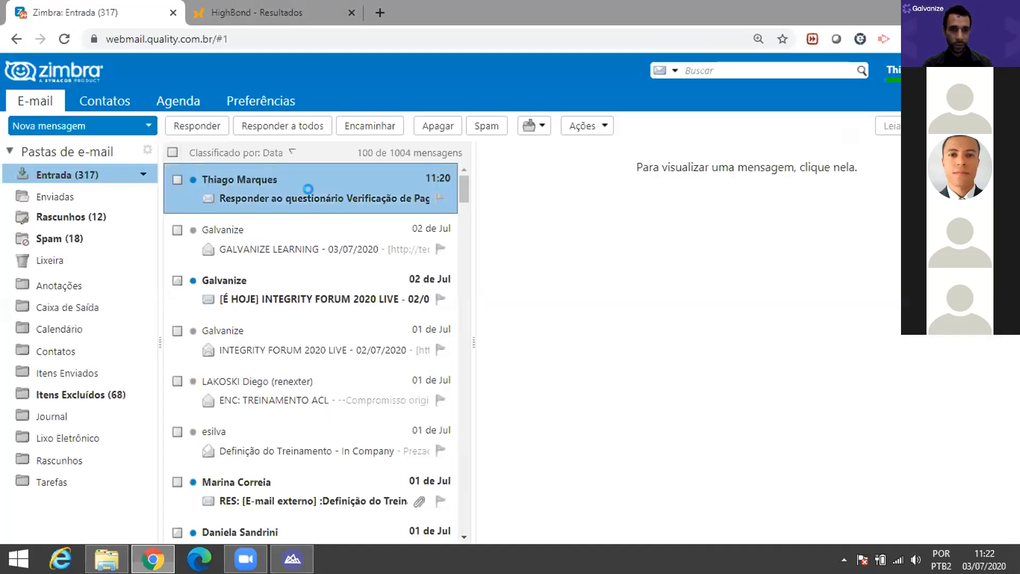
scroll(753, 364, down, 5)
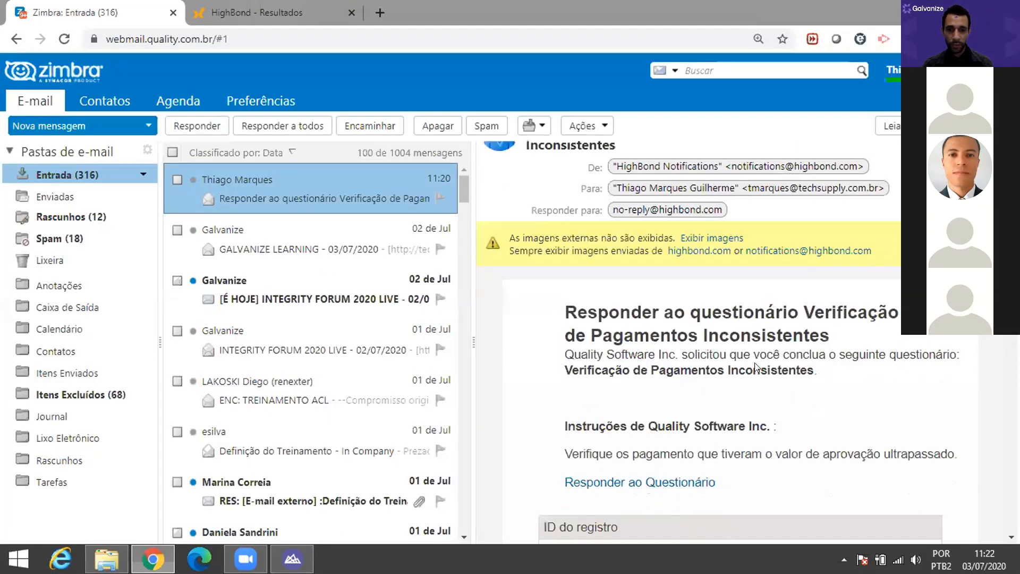
scroll(642, 305, down, 1)
scroll(571, 263, up, 1)
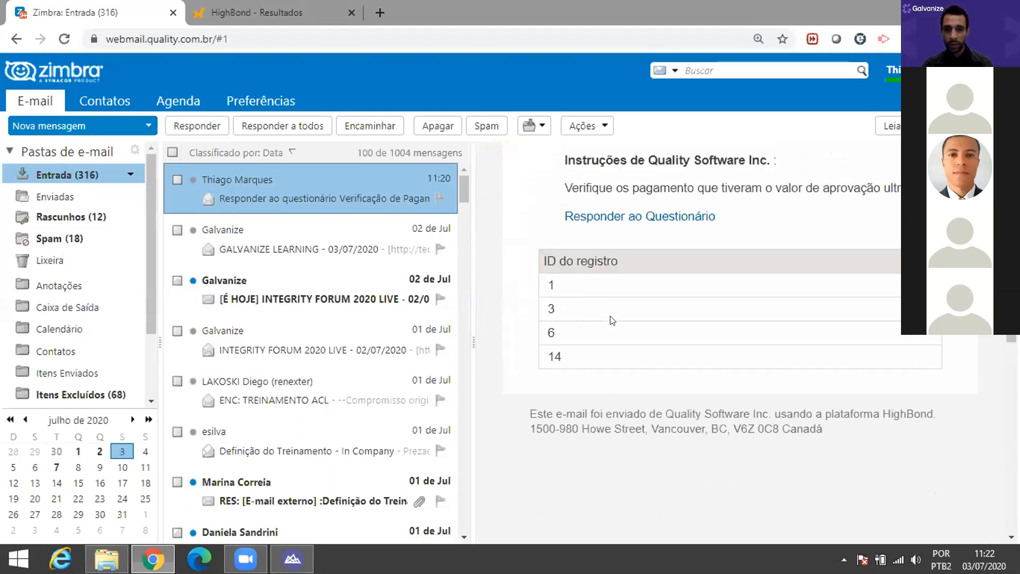
click(638, 215)
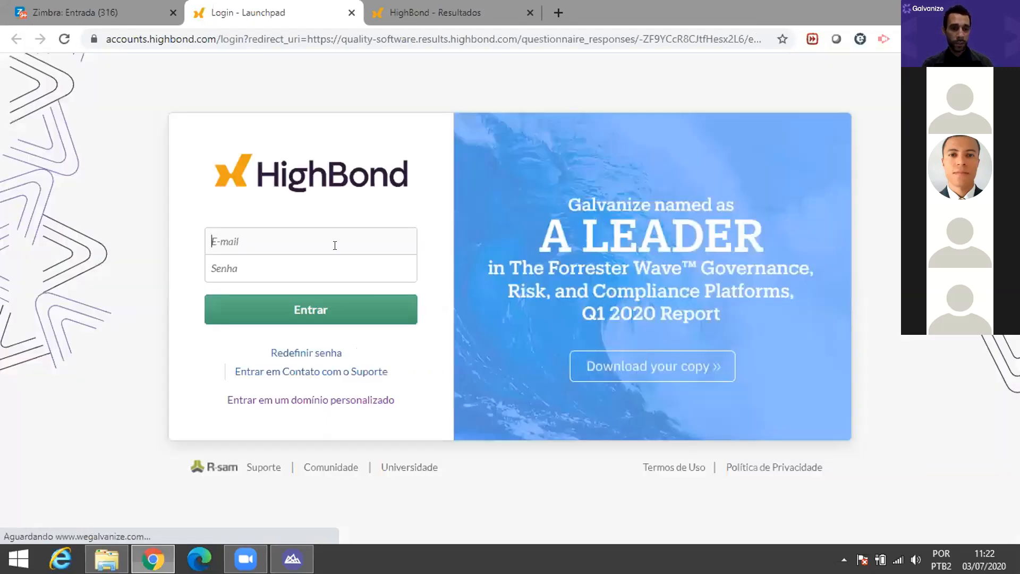
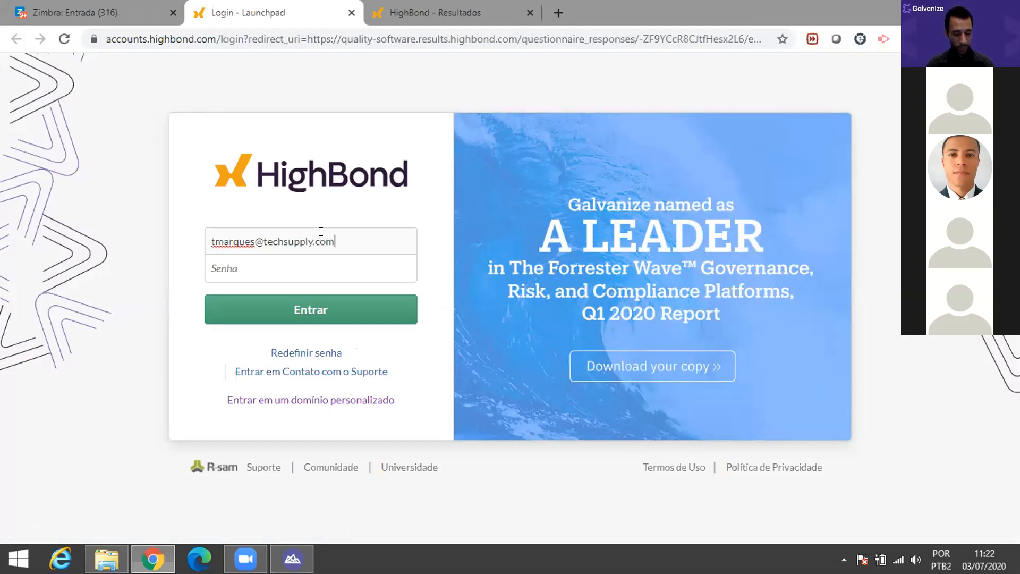
Step: Log in to HighBond with the account e-mail and password
key(Tab)
text(•)
key(BackSpace)
key(BackSpace)
key(BackSpace)
text(•)
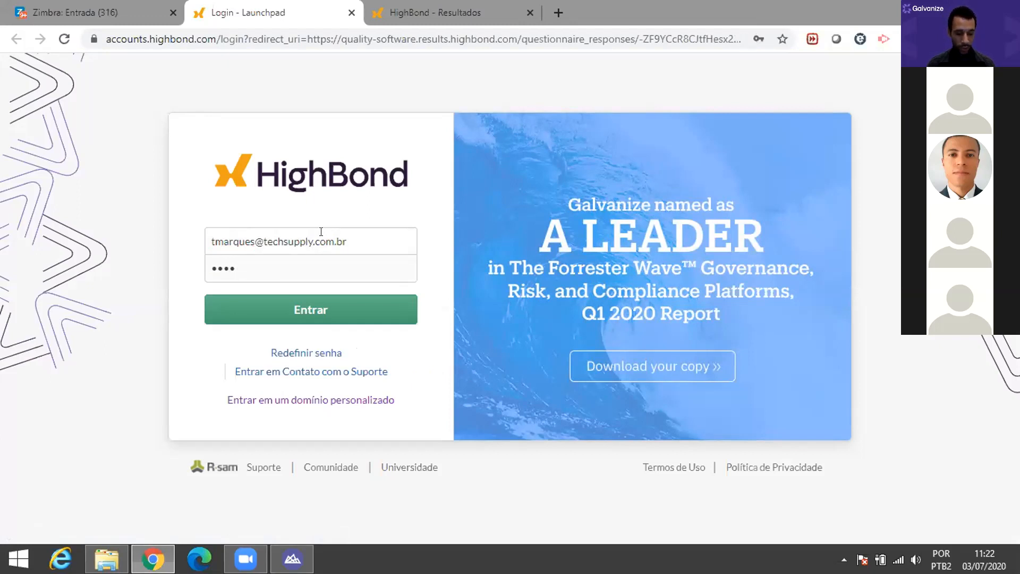
text(•••••••)
key(Return)
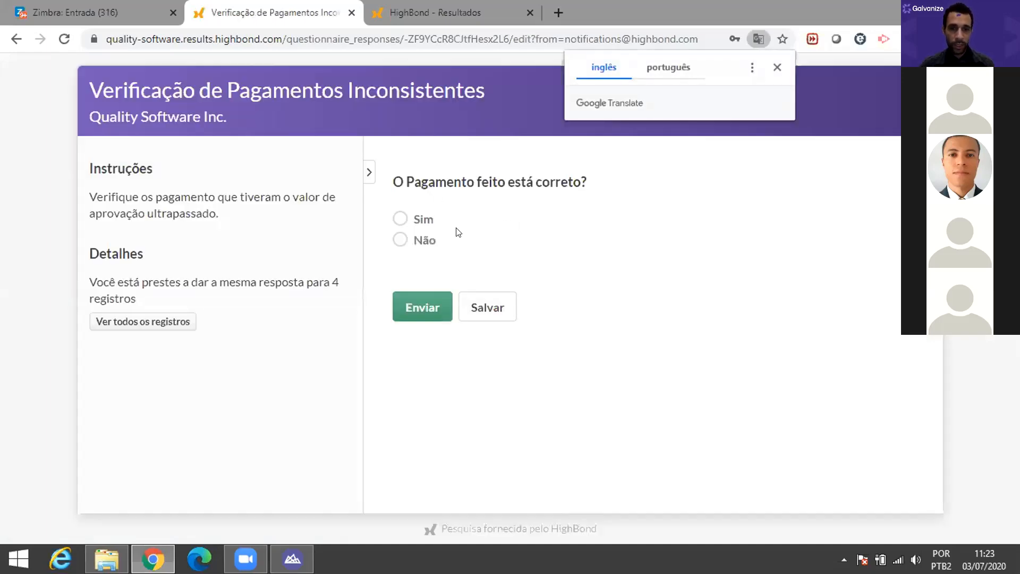
Step: Answer Sim, drag Funcionários.txt from Explorer as the attachment, and submit the response
click(401, 240)
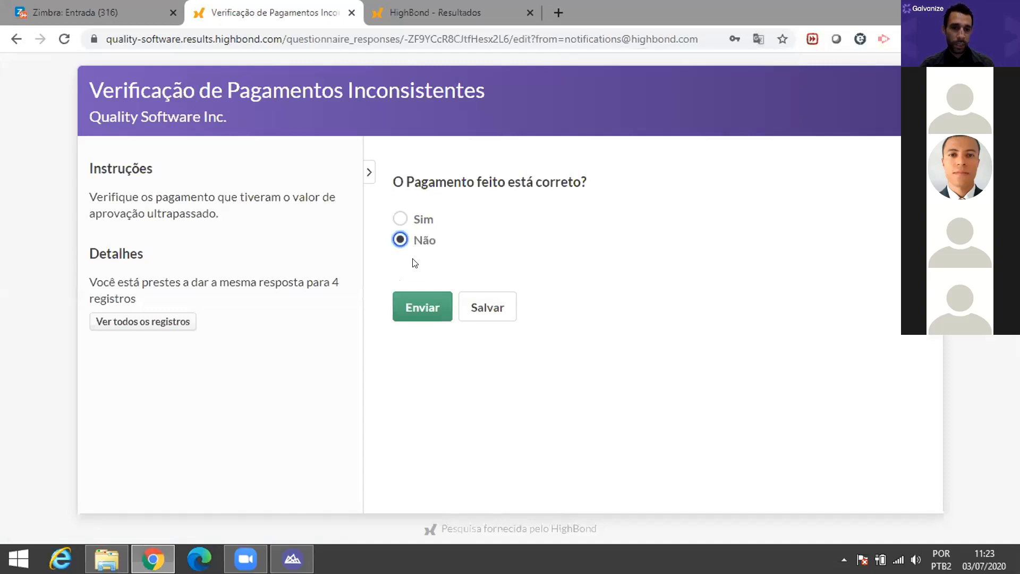
click(400, 218)
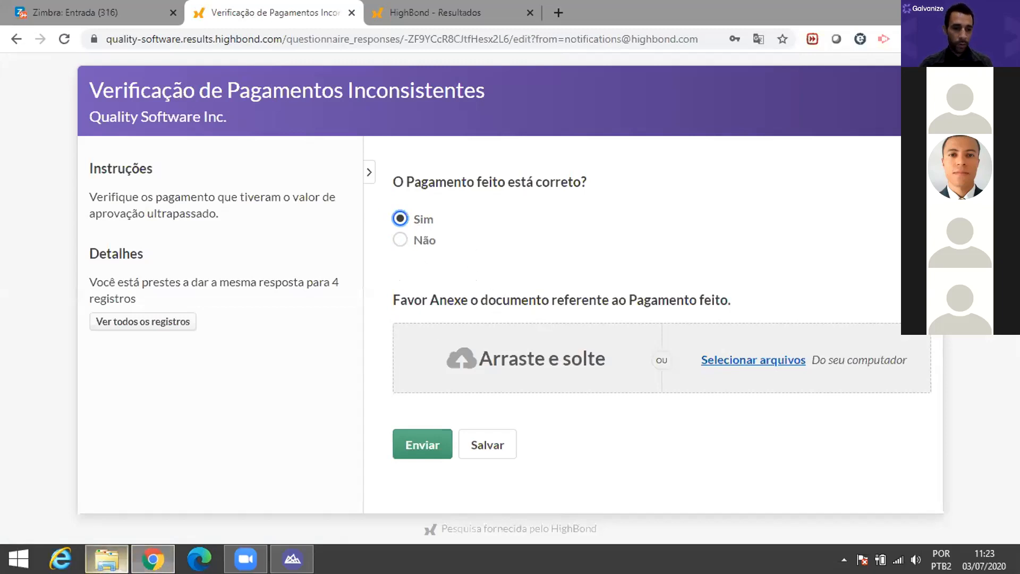
click(107, 558)
click(270, 399)
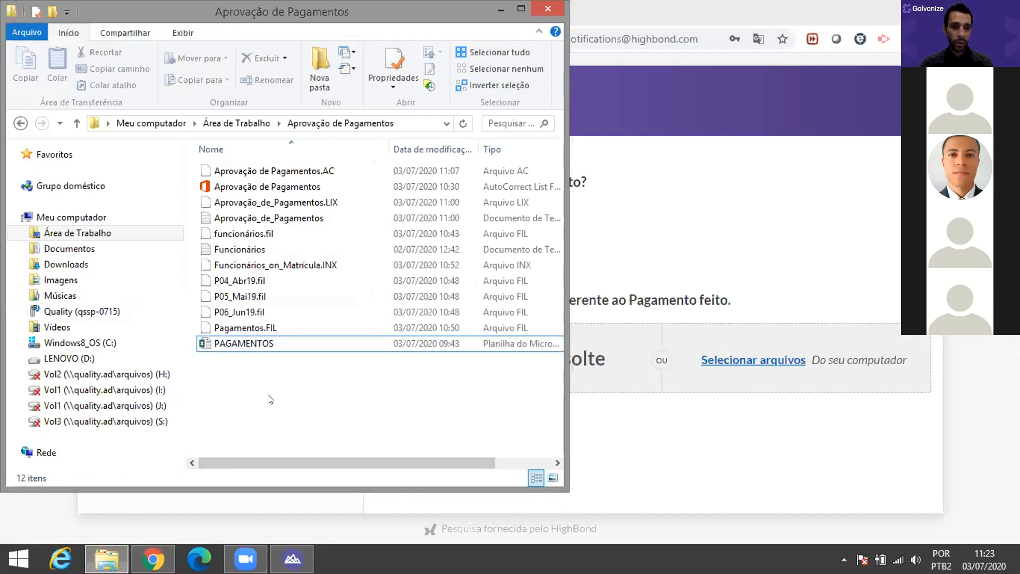
click(317, 251)
drag(319, 267, 628, 378)
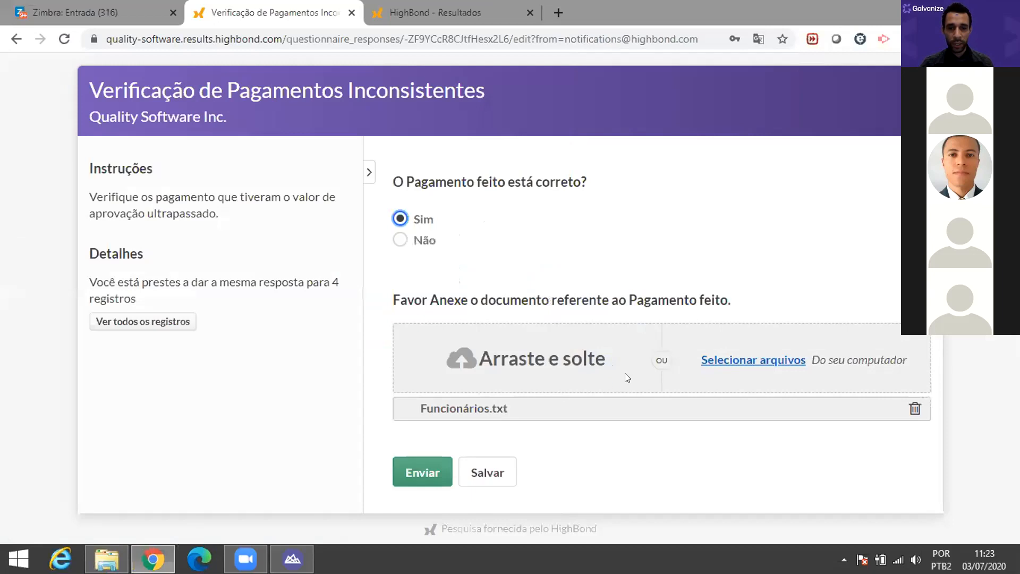
click(424, 473)
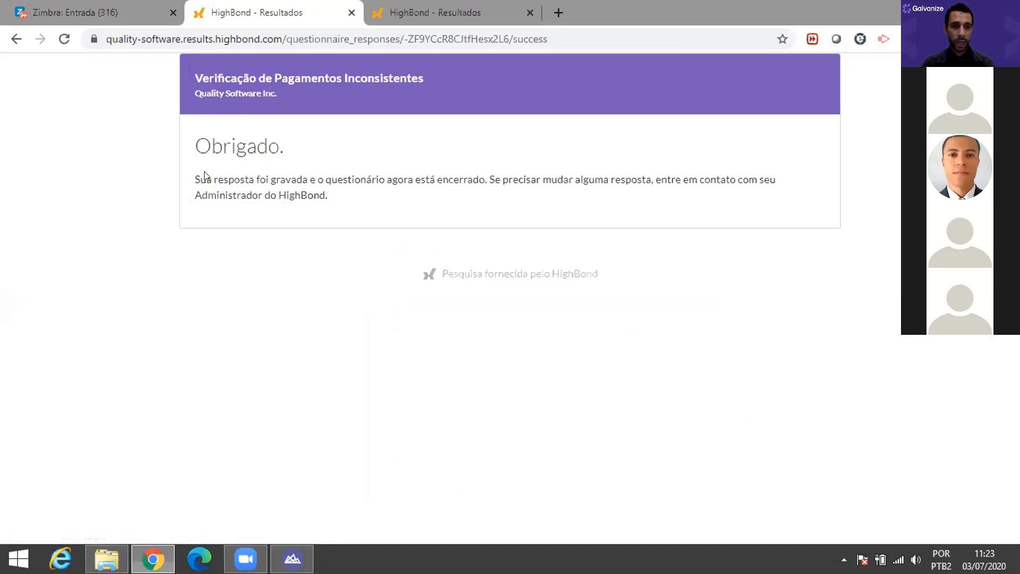
Step: Reload the Resultados table and scroll right to see Sim and Funcionários.txt on records 1, 3, 6, 14
click(429, 7)
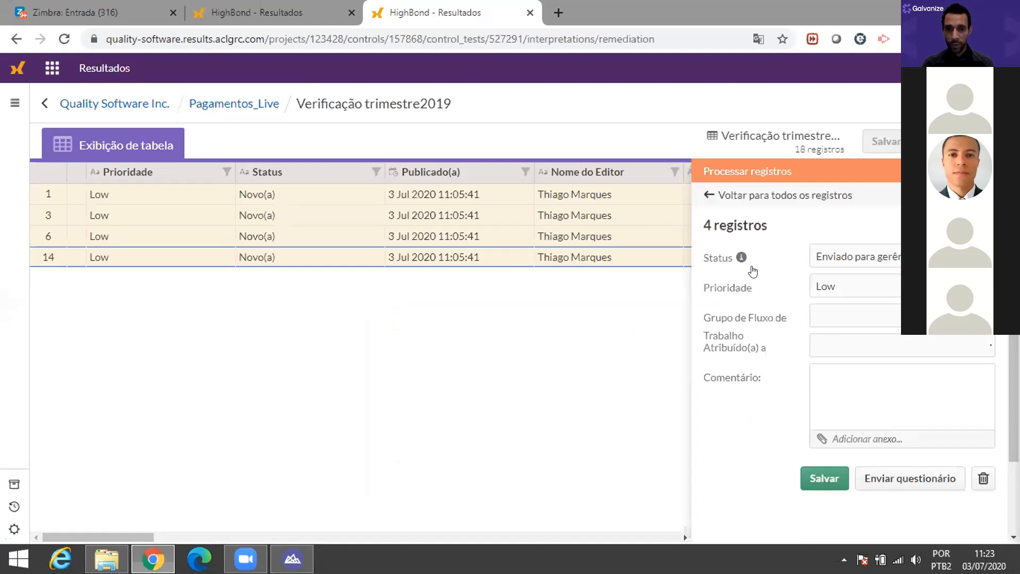
click(780, 197)
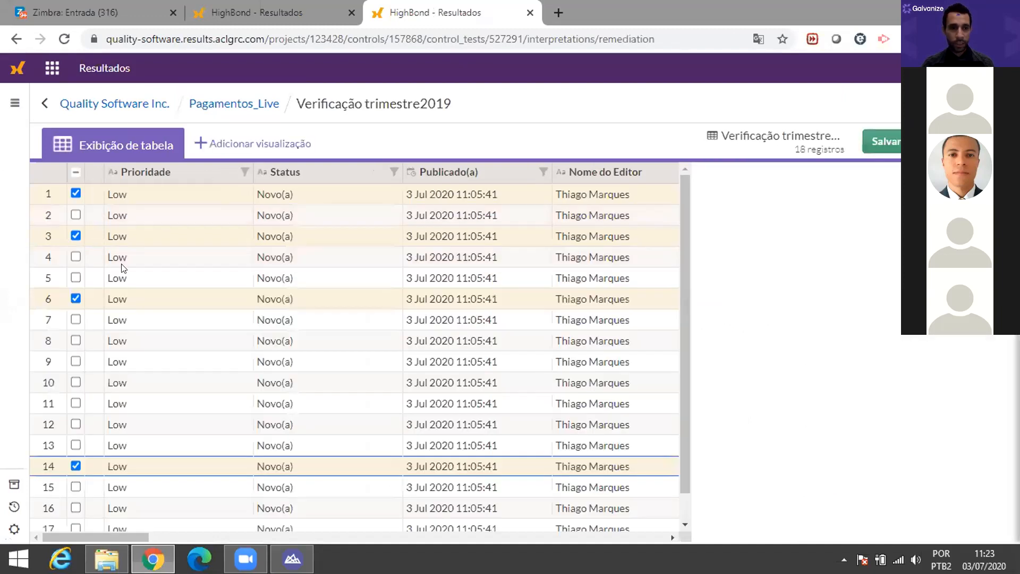
click(64, 39)
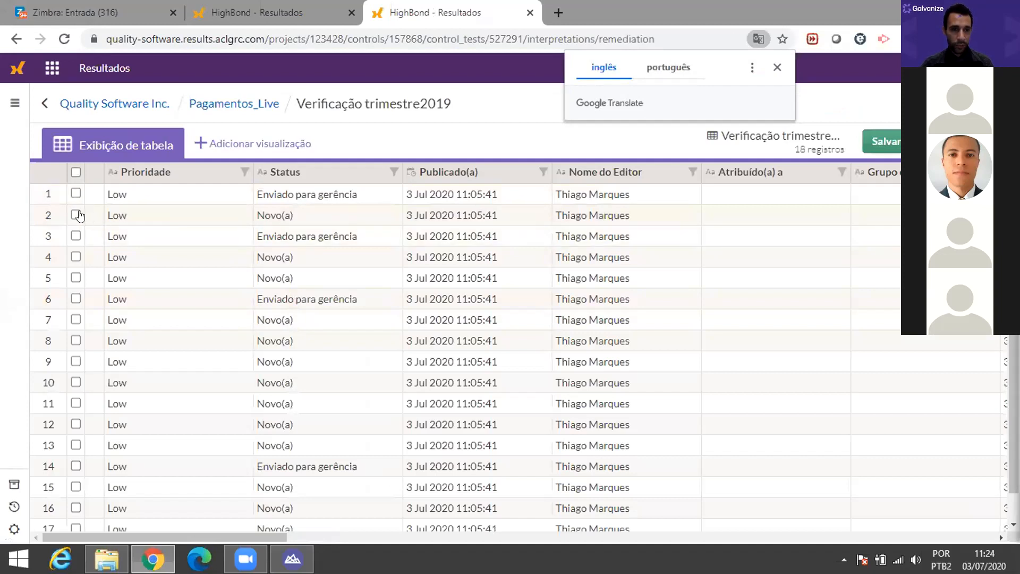
drag(232, 534, 941, 535)
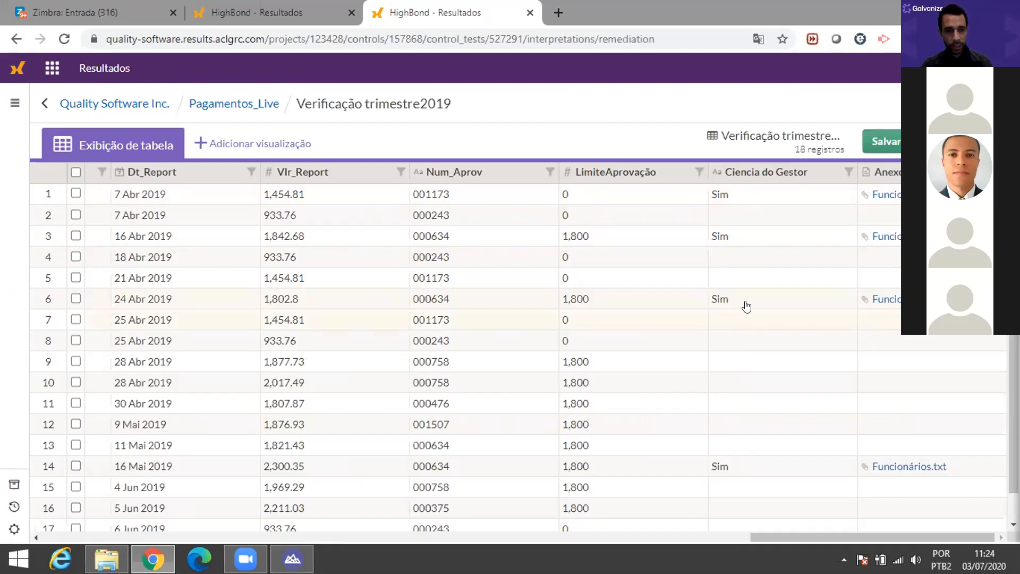
Step: Open record 3's downloaded Funcionários.txt attachment, then return to Pagamentos_Live and the Analytics window
click(76, 192)
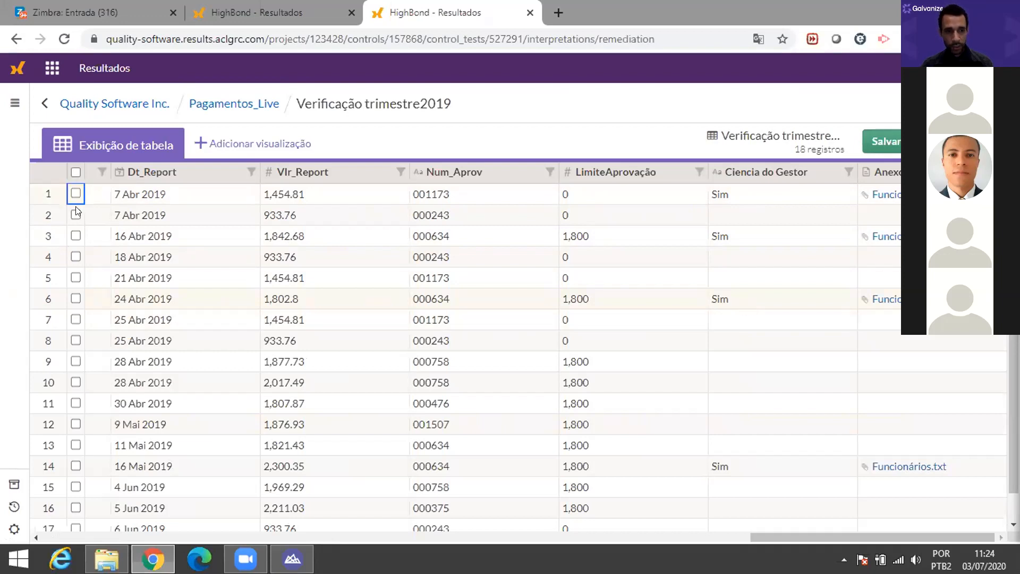
click(75, 235)
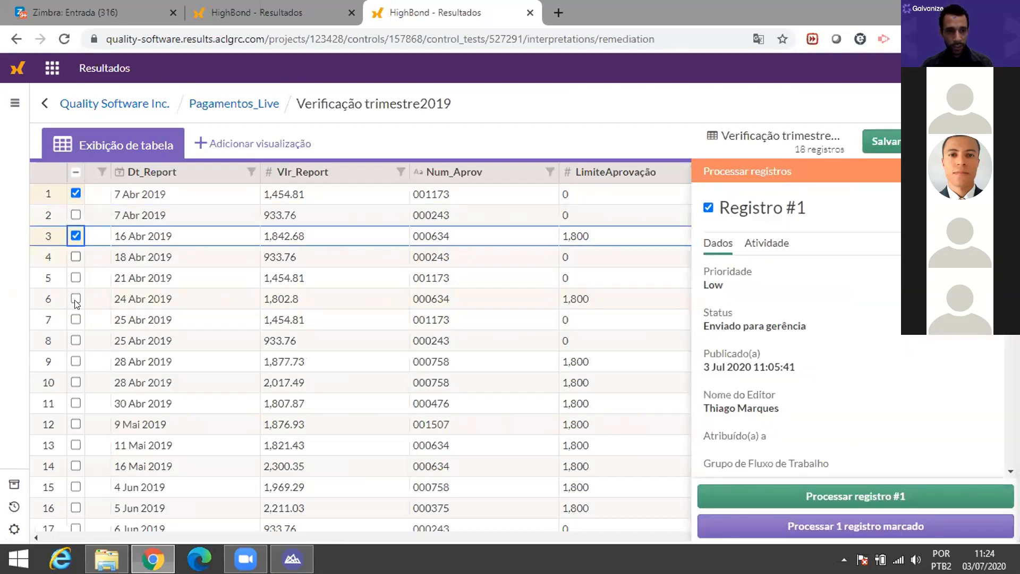
click(75, 299)
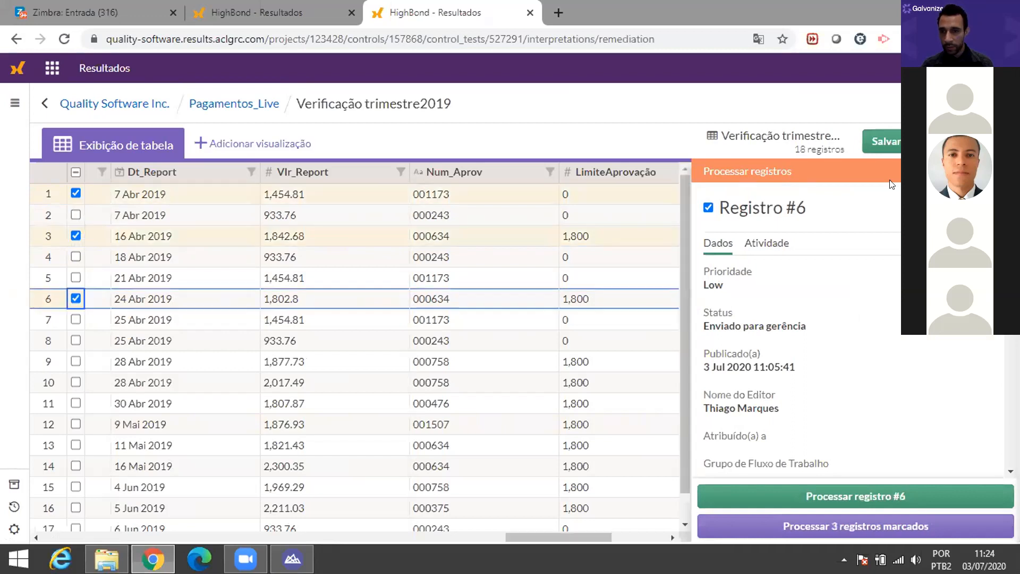
click(1001, 171)
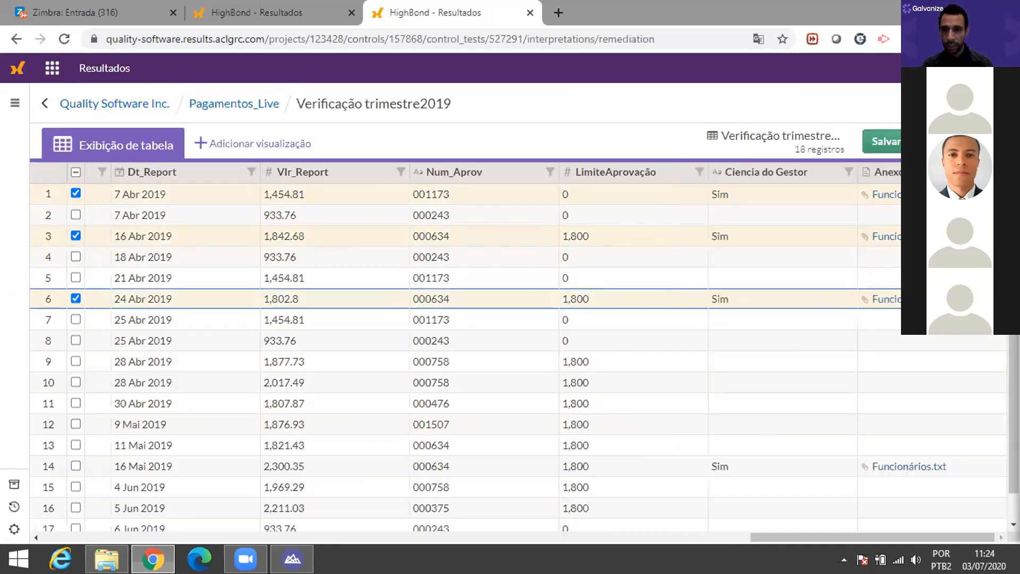
click(886, 236)
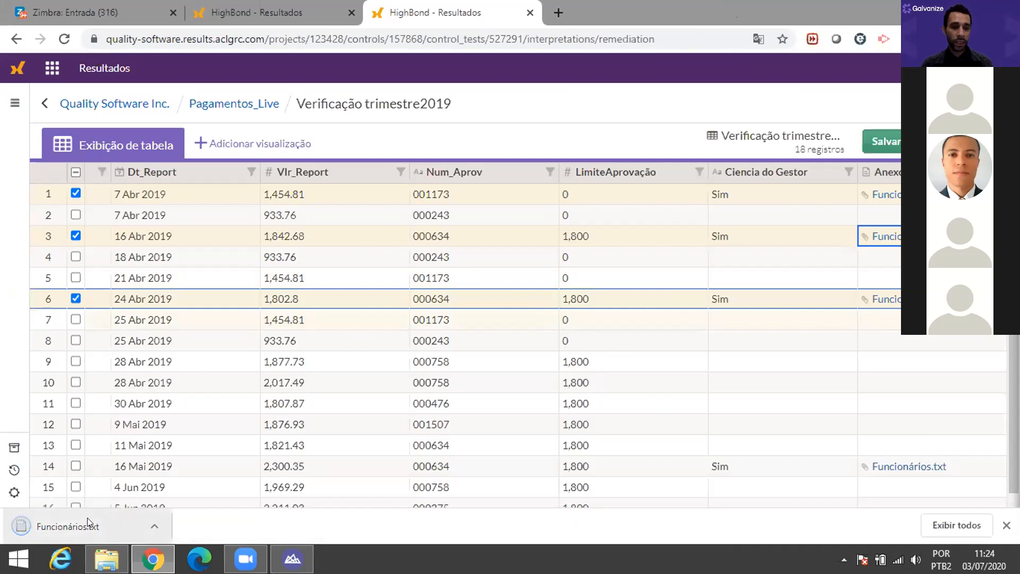
click(88, 518)
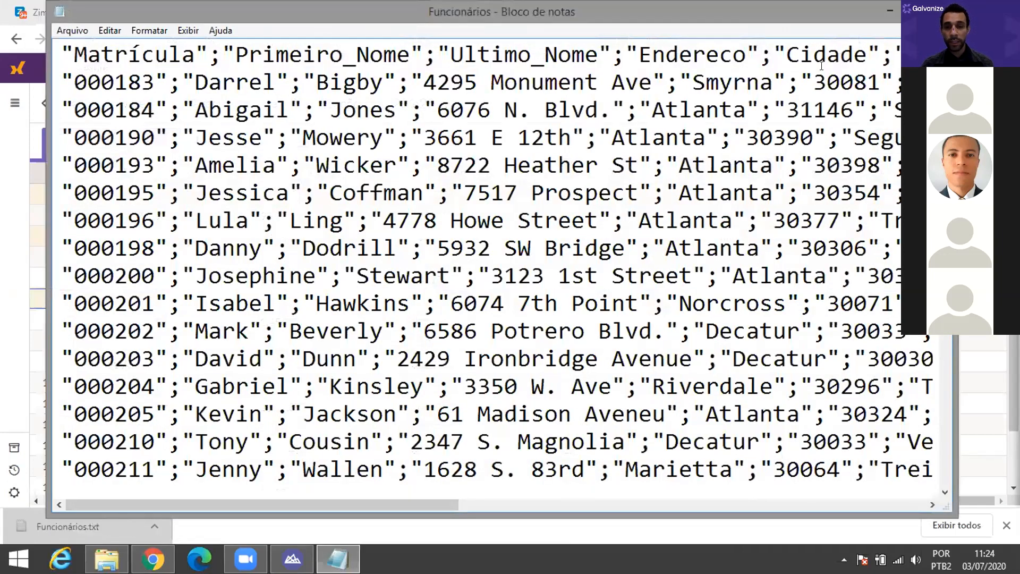
key(alt+F4)
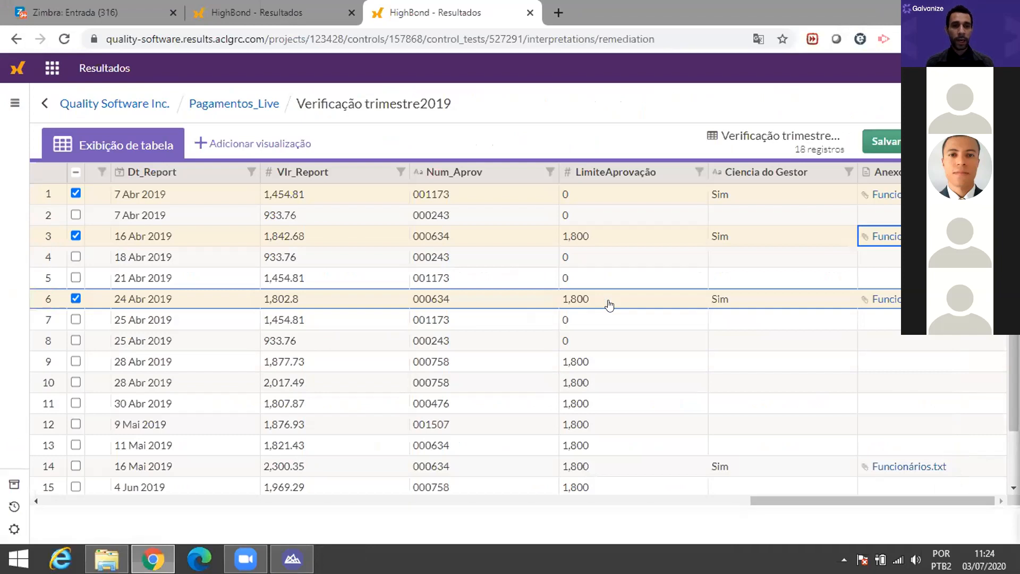
click(228, 103)
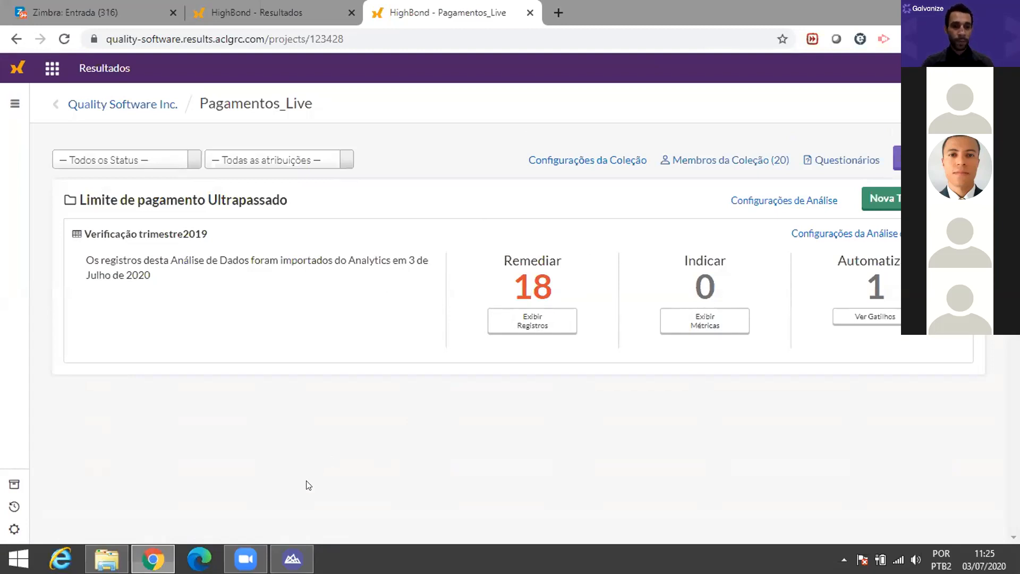
click(305, 567)
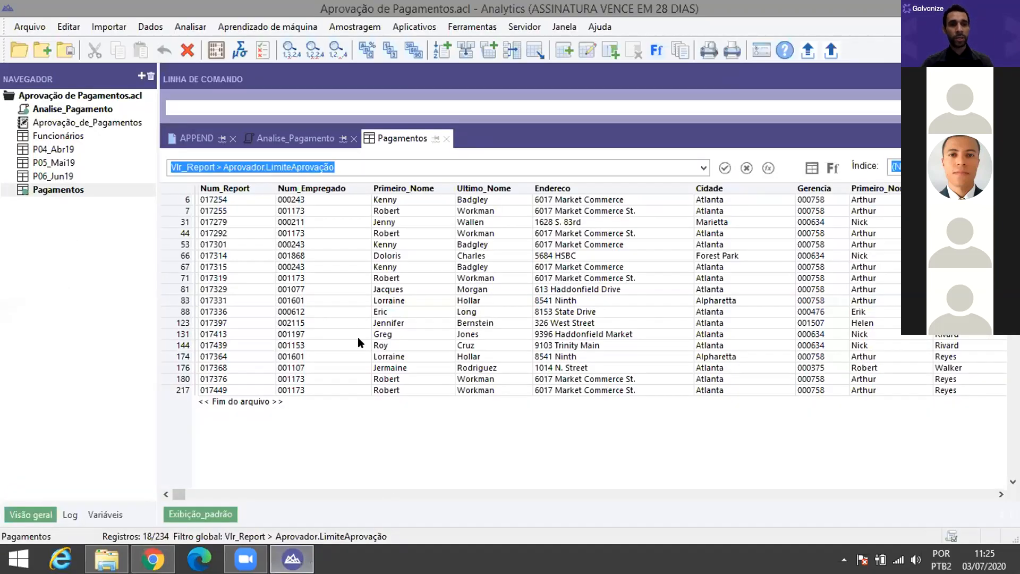
Step: Switch to the Analise_Pagamento script, showing line 28's EXPORT FIELDS command to HighBond
click(303, 138)
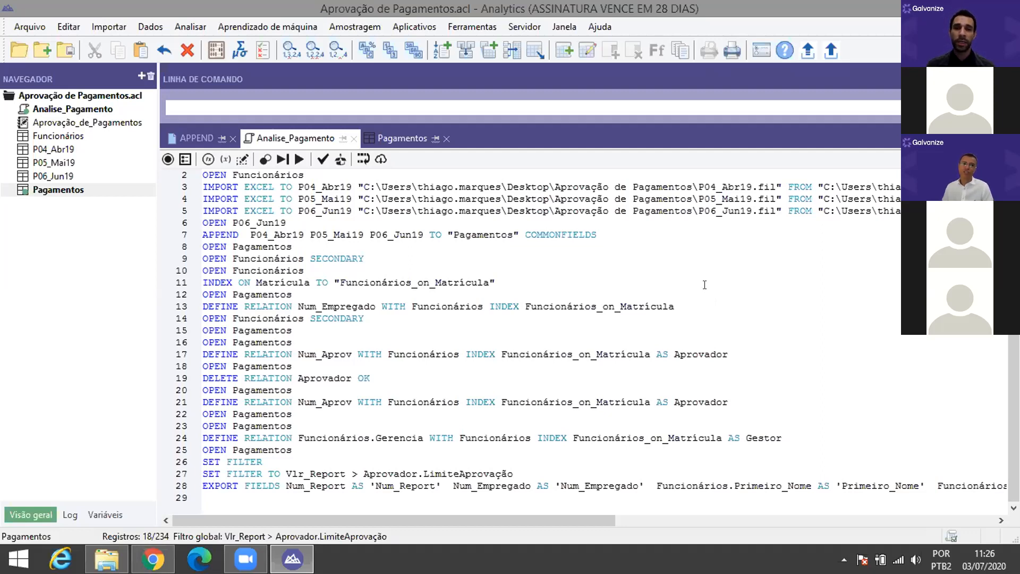
drag(692, 186, 371, 187)
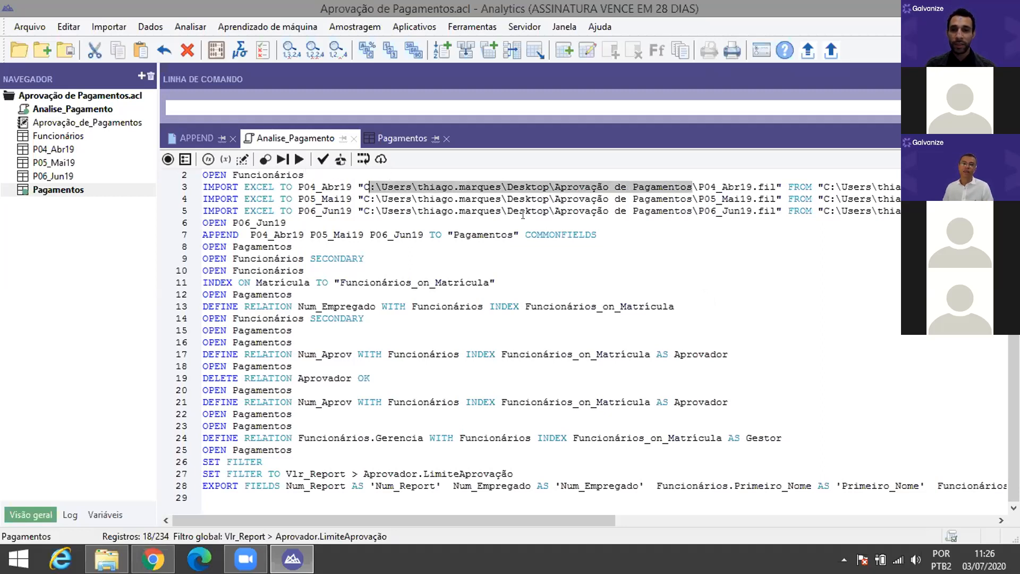
click(437, 196)
drag(363, 186, 699, 181)
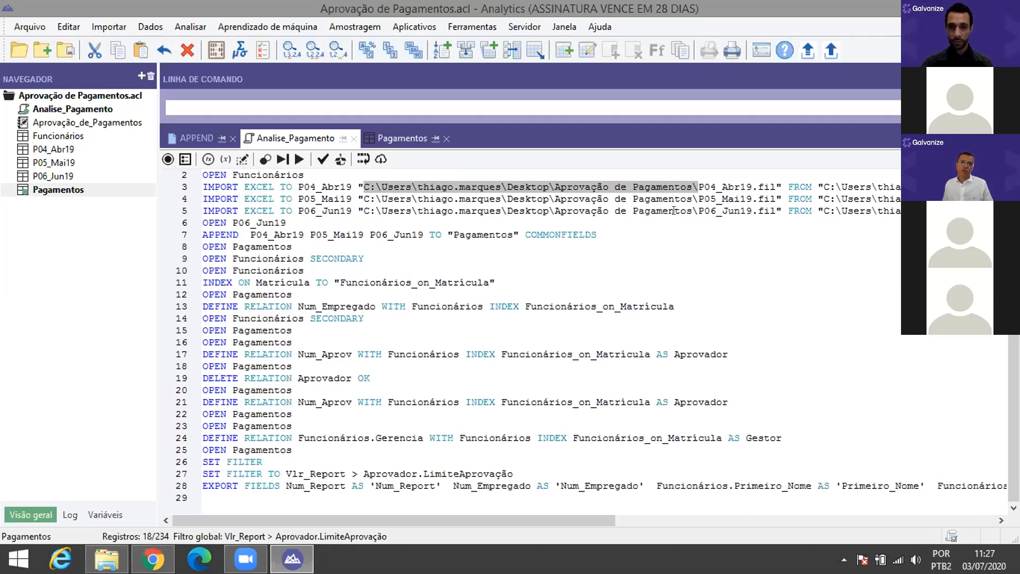
click(720, 27)
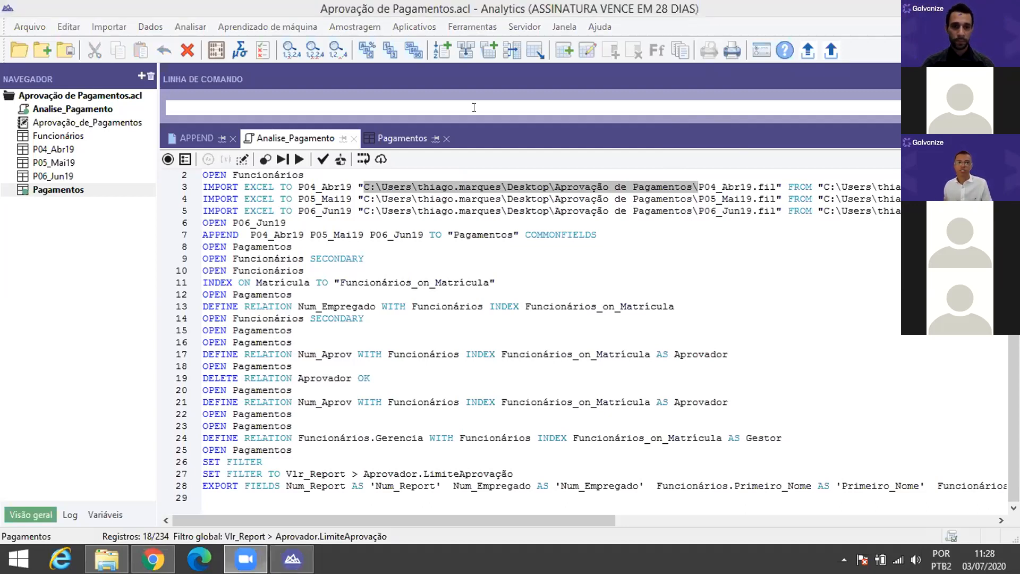
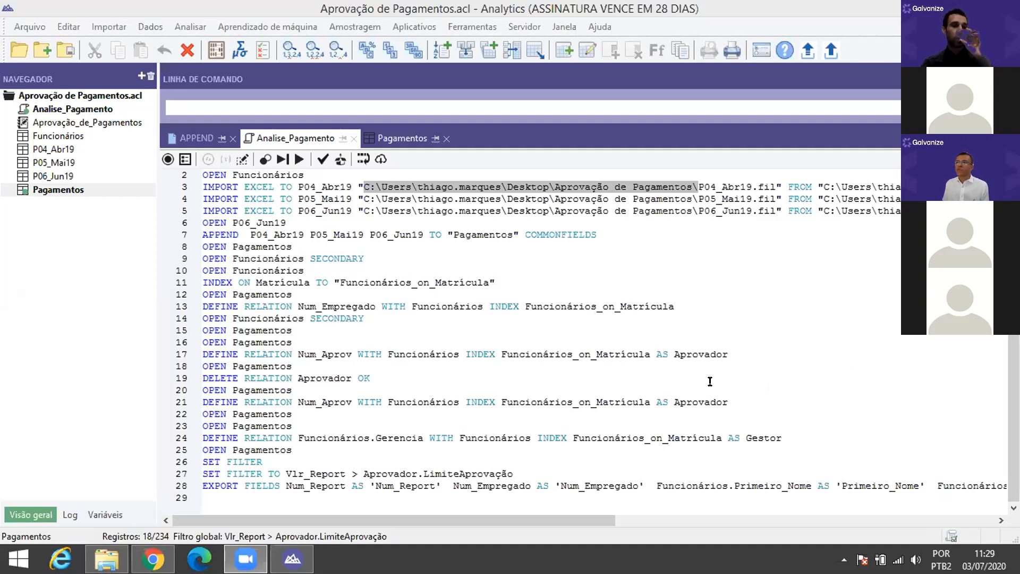
Step: Open the Pagamentos table (18 of 234 exception records) and scroll right to the Gerencia–Num_Aprov columns
click(500, 455)
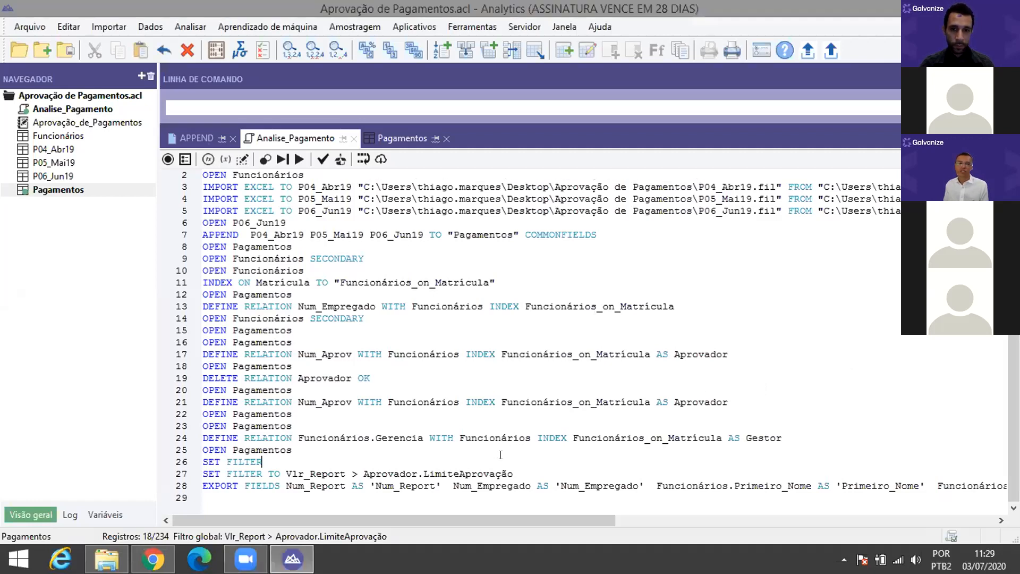
click(257, 41)
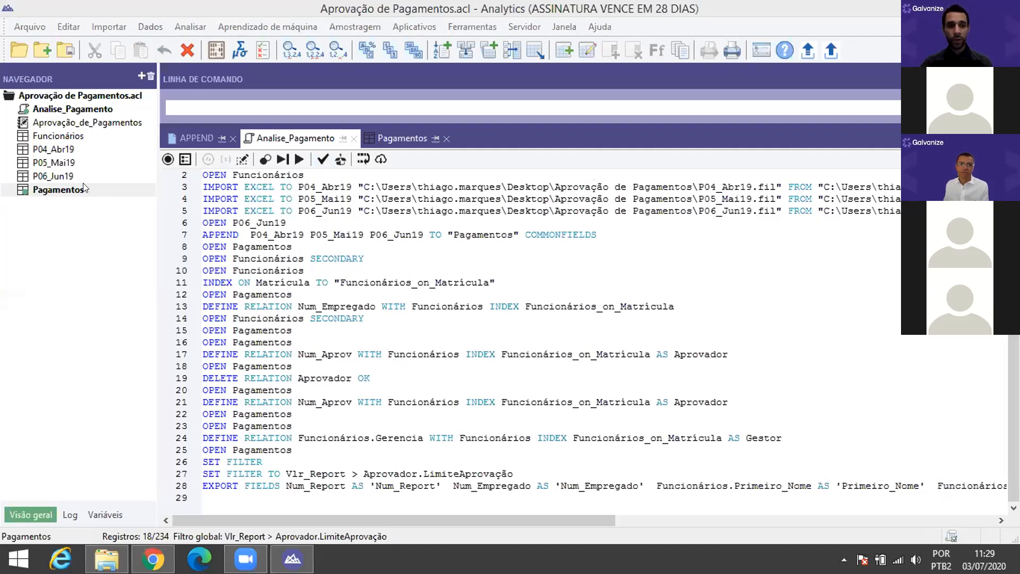
click(76, 195)
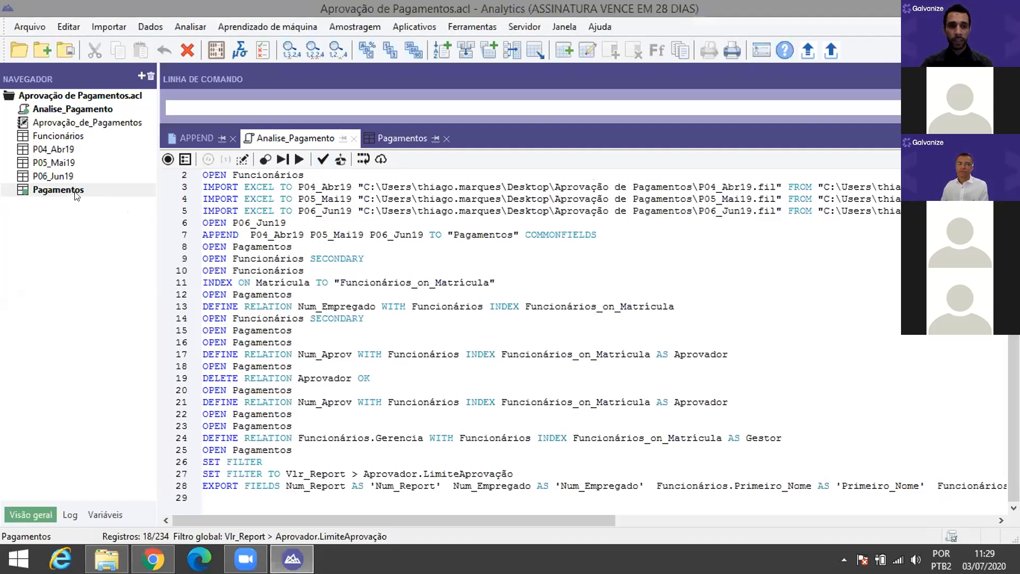
double_click(76, 195)
drag(173, 493, 949, 494)
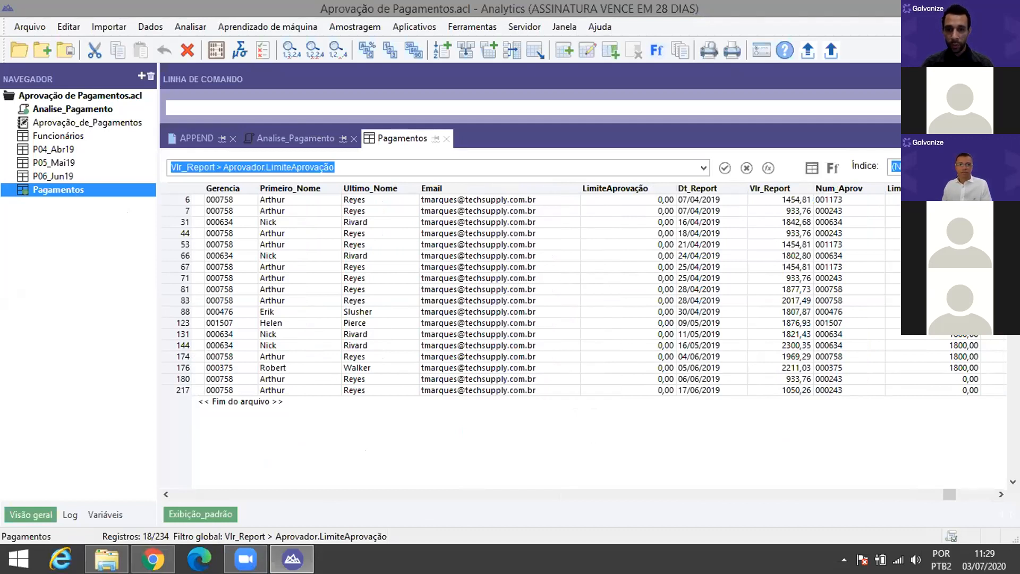
Step: Give the Email column the alternate title Email_Gestor, then return to the Analise_Pagamento script
click(456, 188)
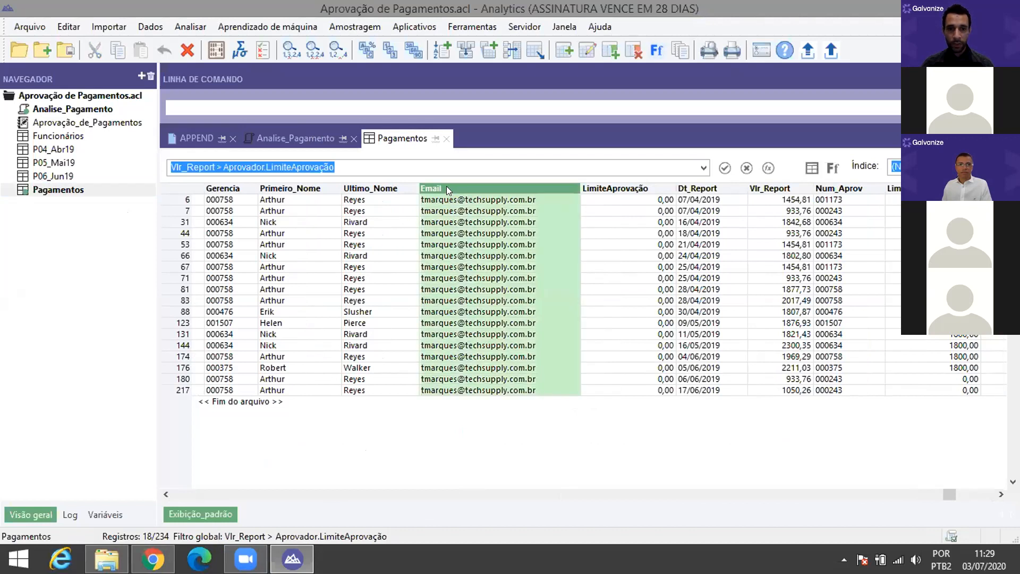
double_click(446, 188)
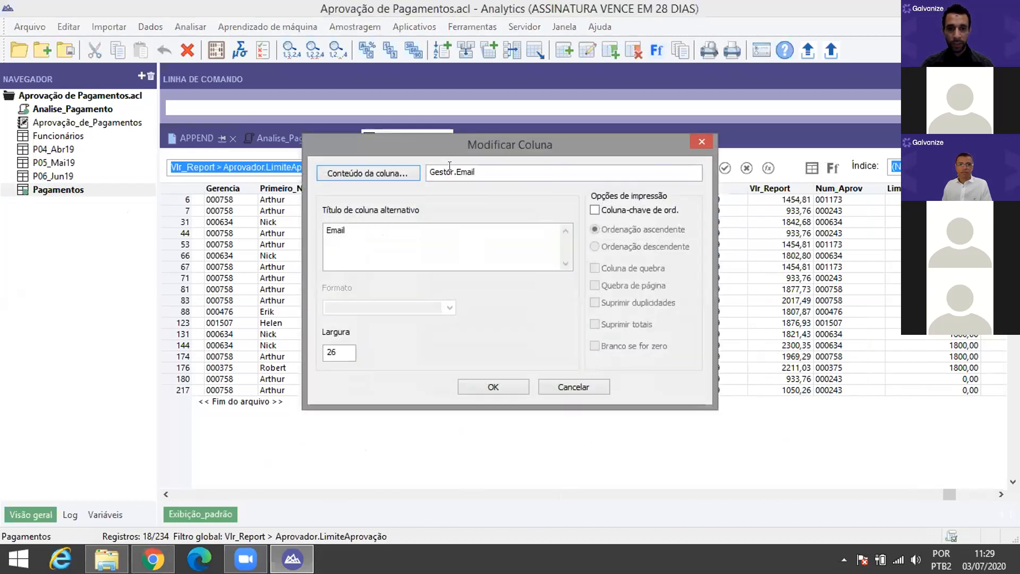
click(367, 225)
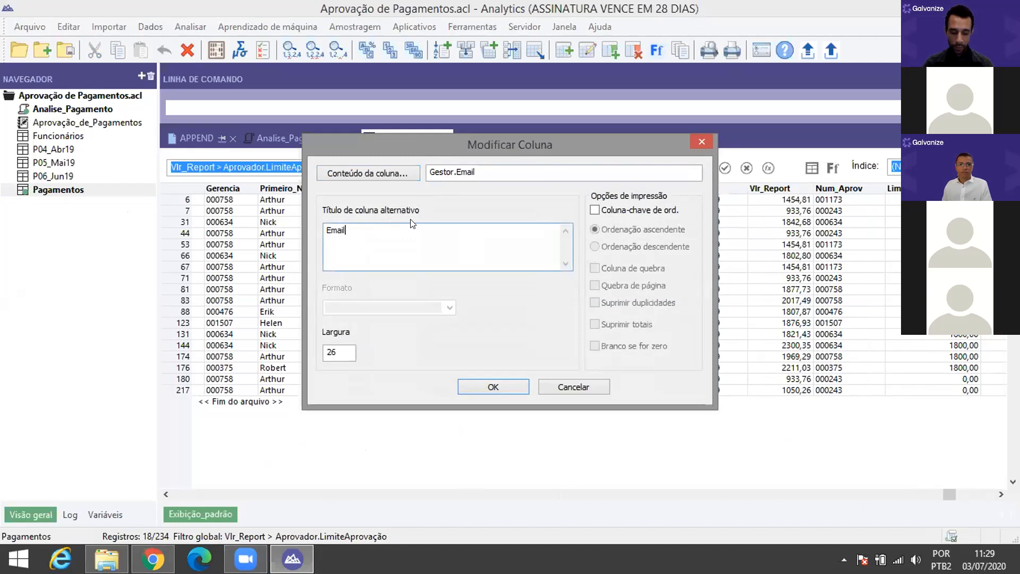
text(_ge)
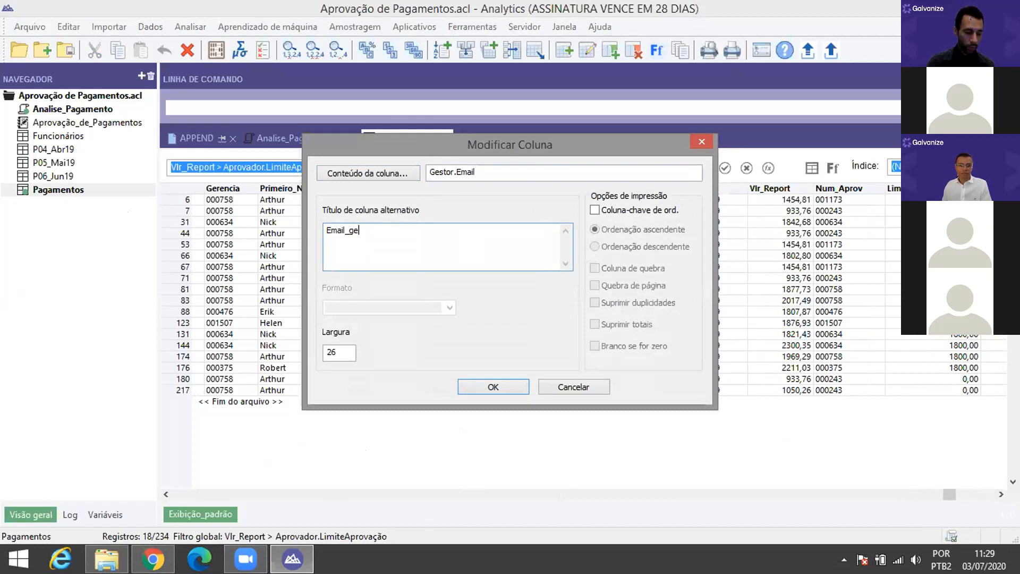
text(stor)
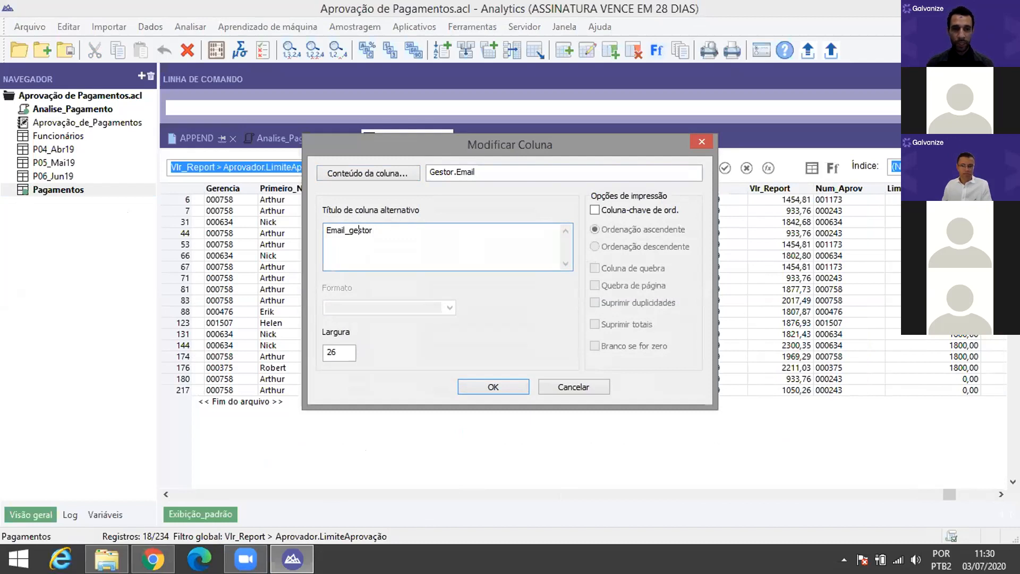
click(355, 229)
key(BackSpace)
text(G)
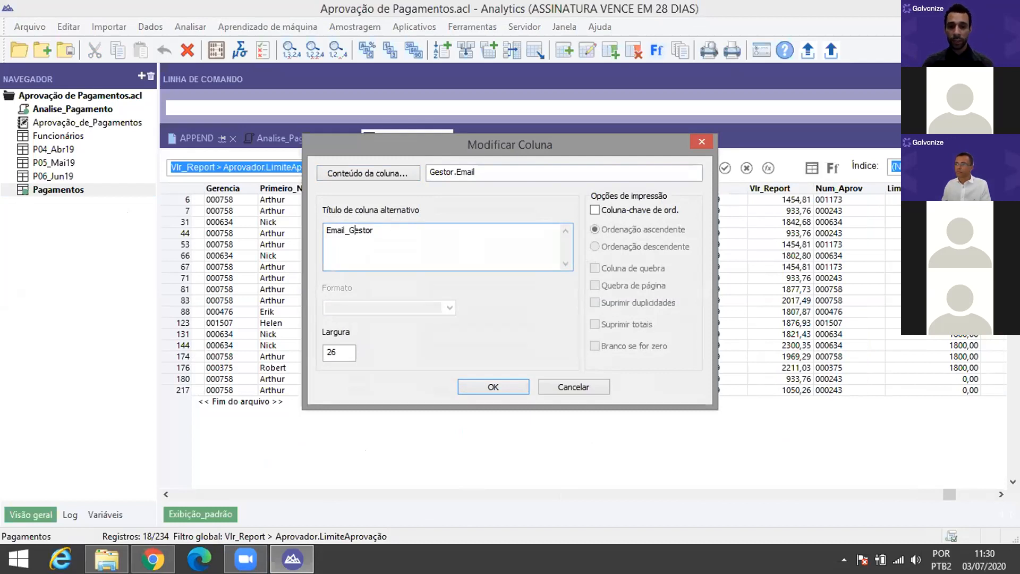
click(502, 387)
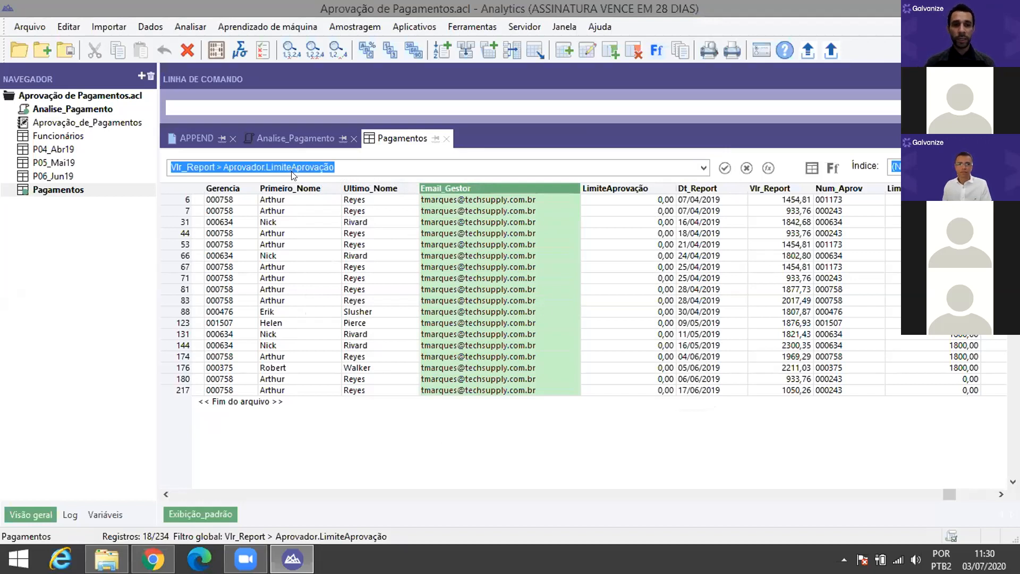
click(306, 137)
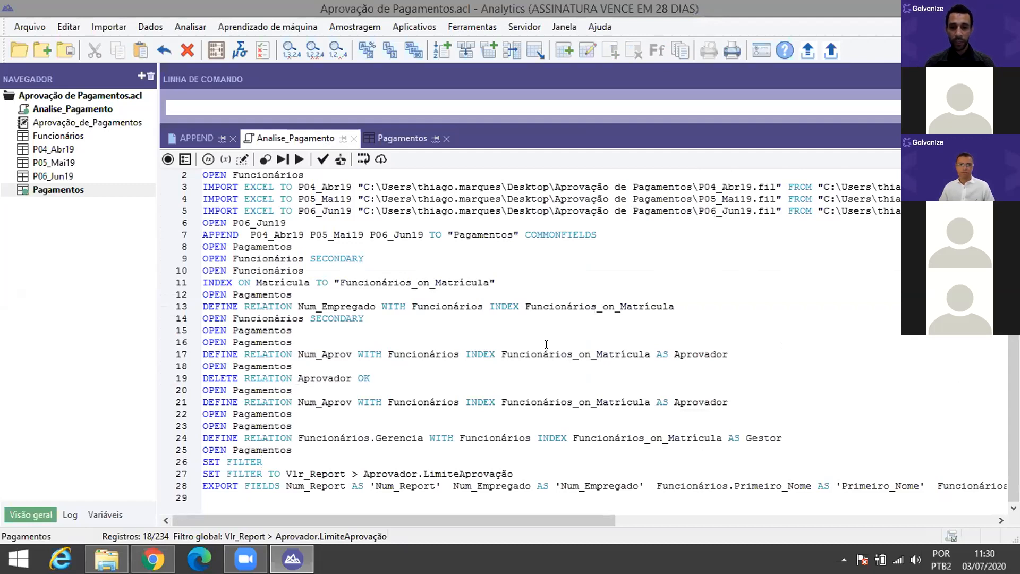
drag(608, 502, 620, 488)
click(616, 487)
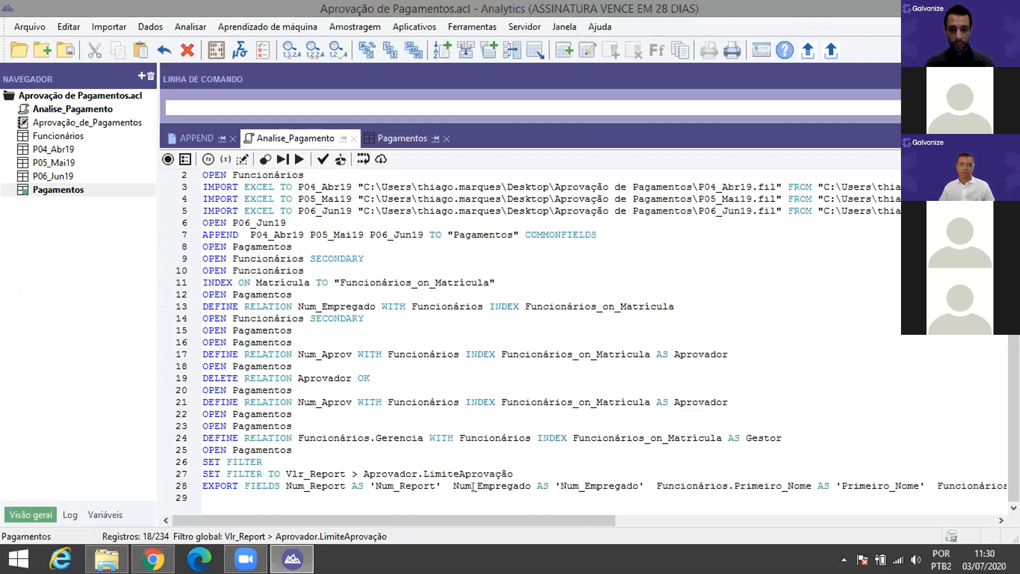
drag(447, 485, 644, 485)
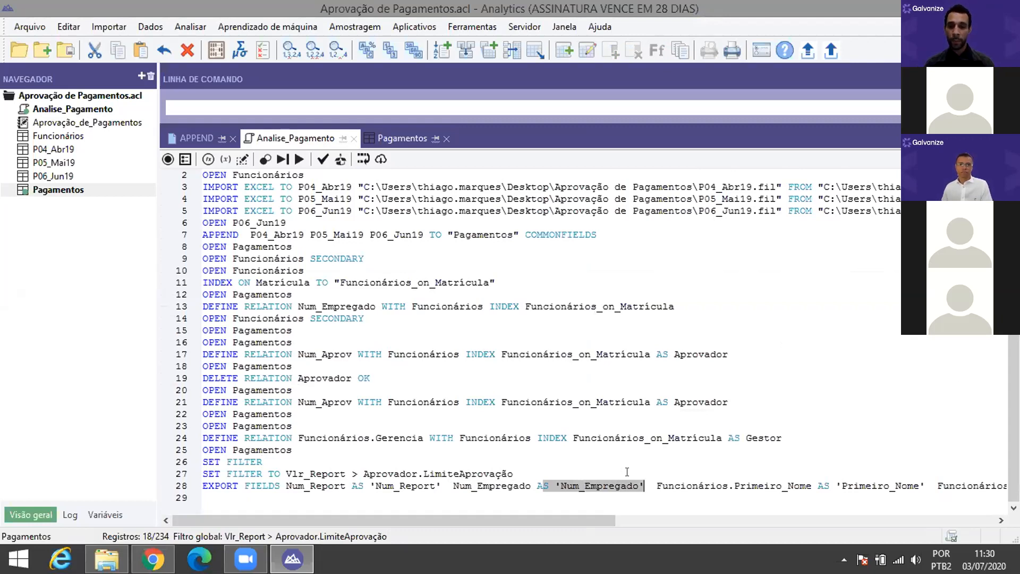
click(634, 460)
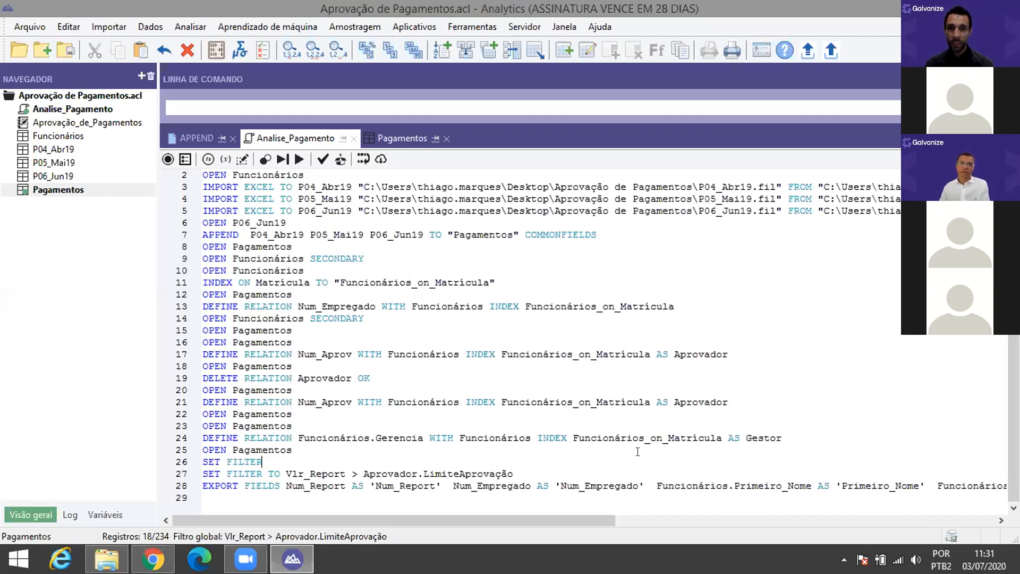
click(388, 139)
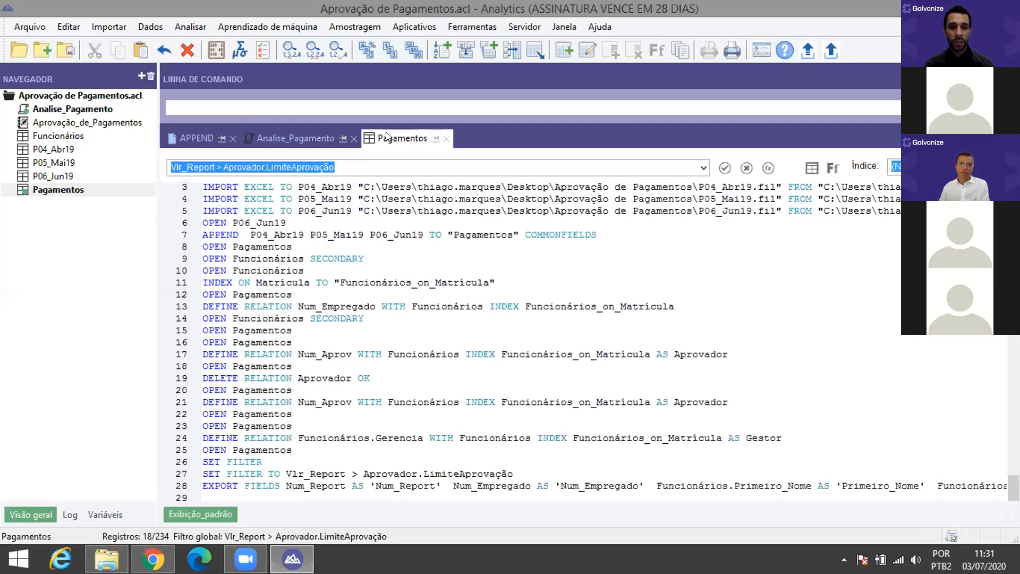
click(538, 223)
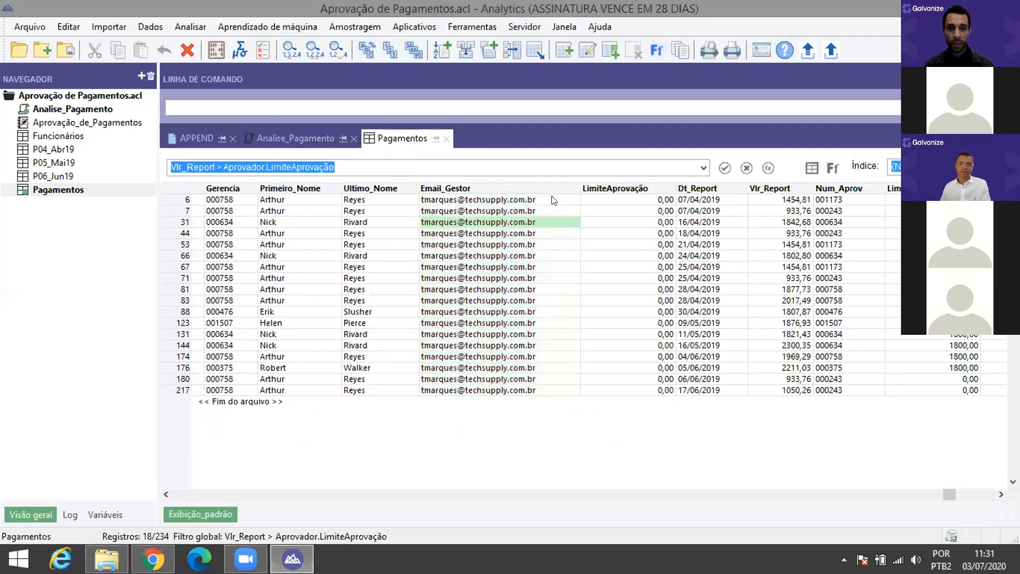
key(Up)
key(Up)
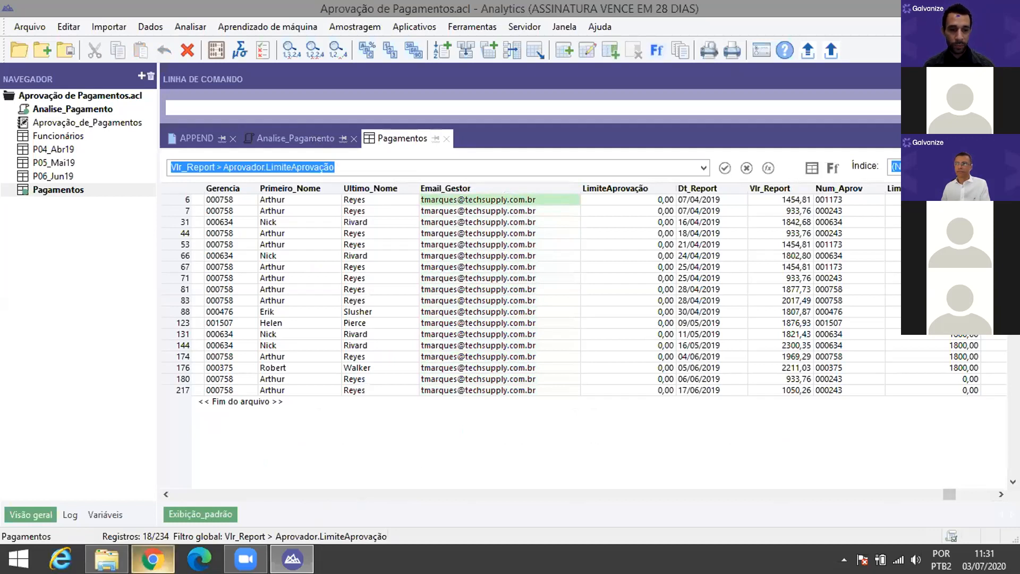
click(149, 552)
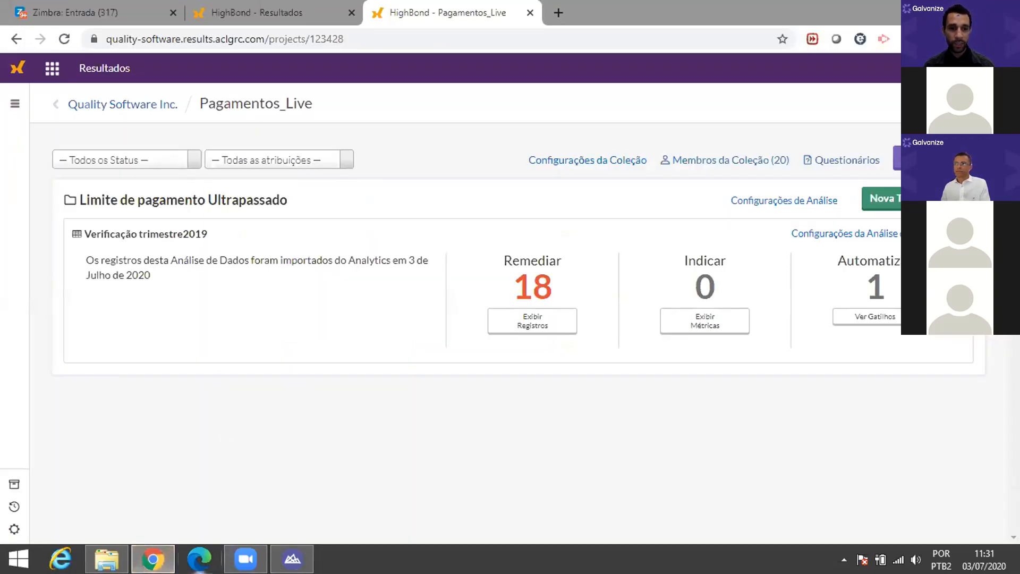
click(293, 558)
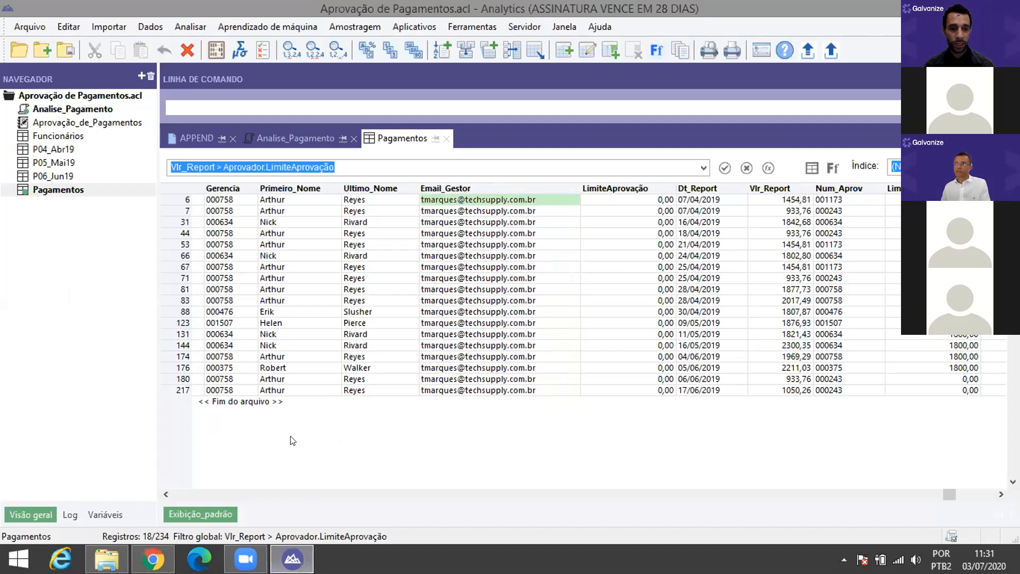
Step: Open the Funcionários data file and append ';v' after the e-mail in the 2500,00 record
mouse_move(123, 559)
click(106, 481)
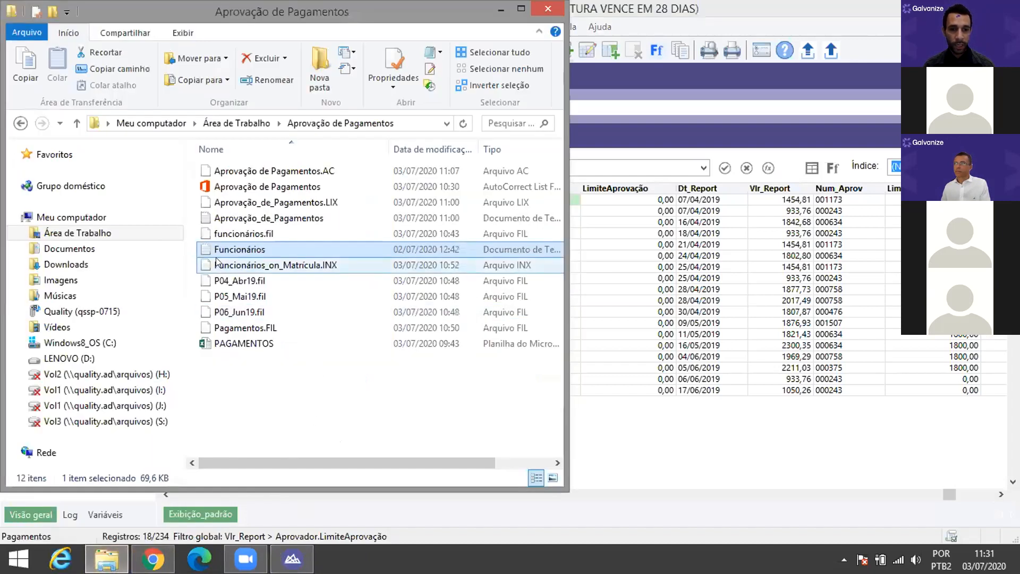
double_click(256, 250)
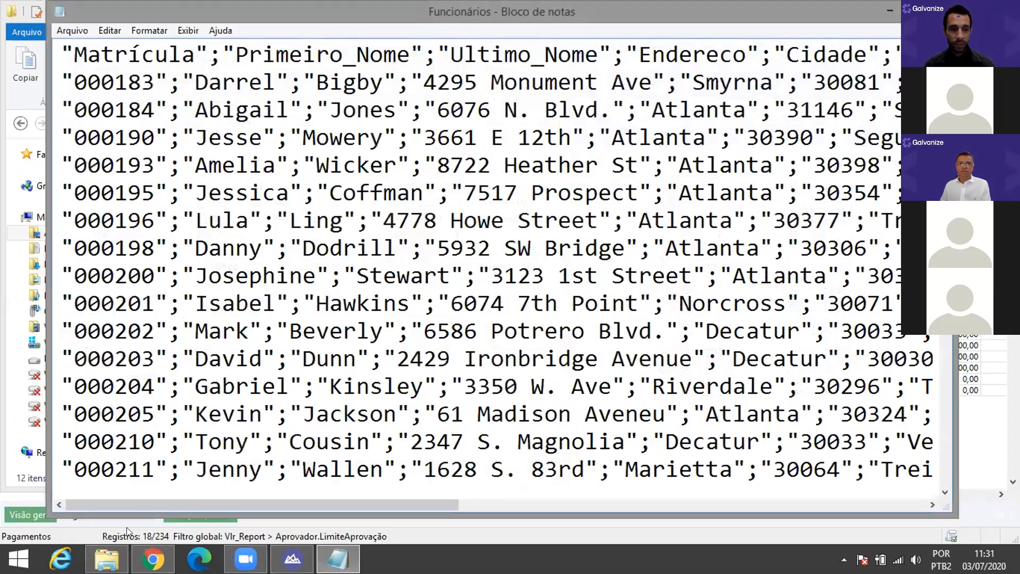
drag(251, 505, 719, 477)
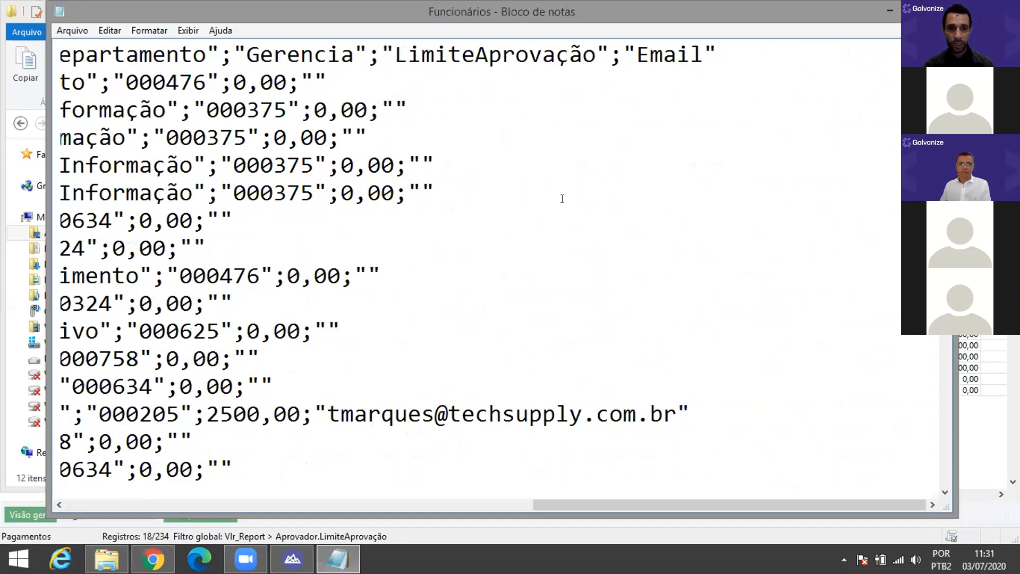
click(678, 416)
text(;)
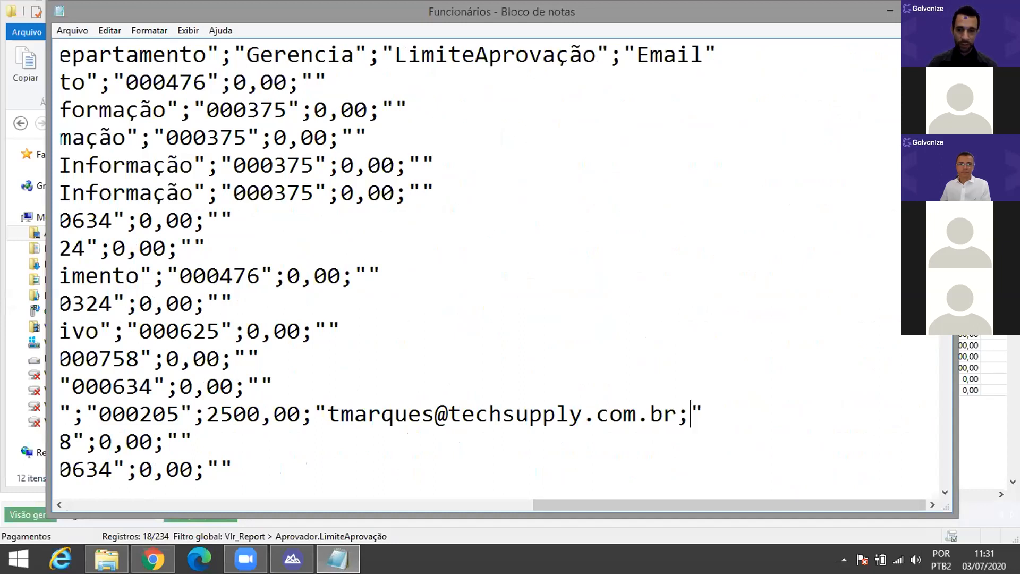
text(v)
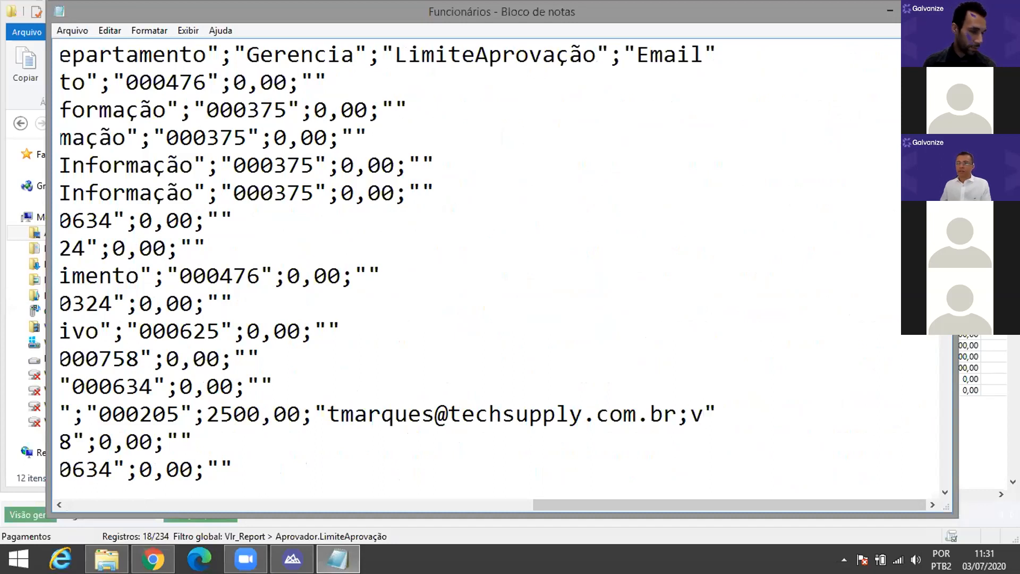
key(alt+Tab)
click(630, 188)
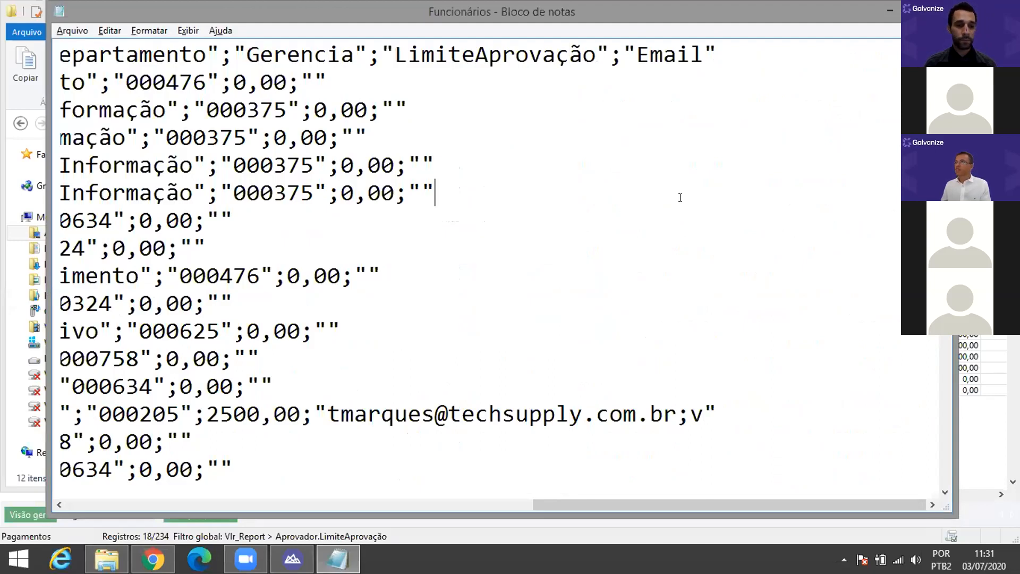
Step: Open the 'Lives - 1ª Live 03/07' invitation in Zimbra and copy an invitee's e-mail address
click(276, 559)
click(153, 560)
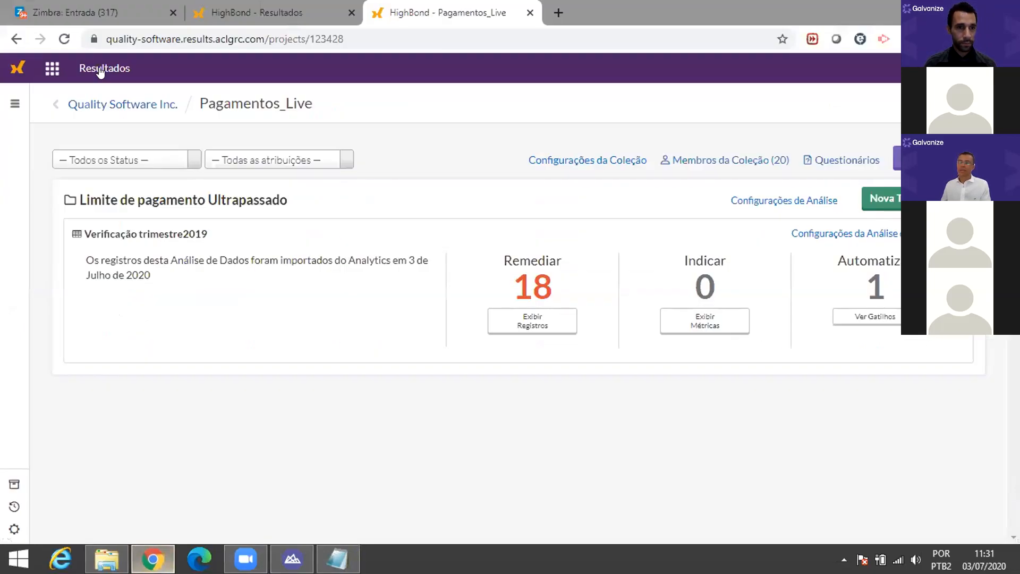
click(112, 13)
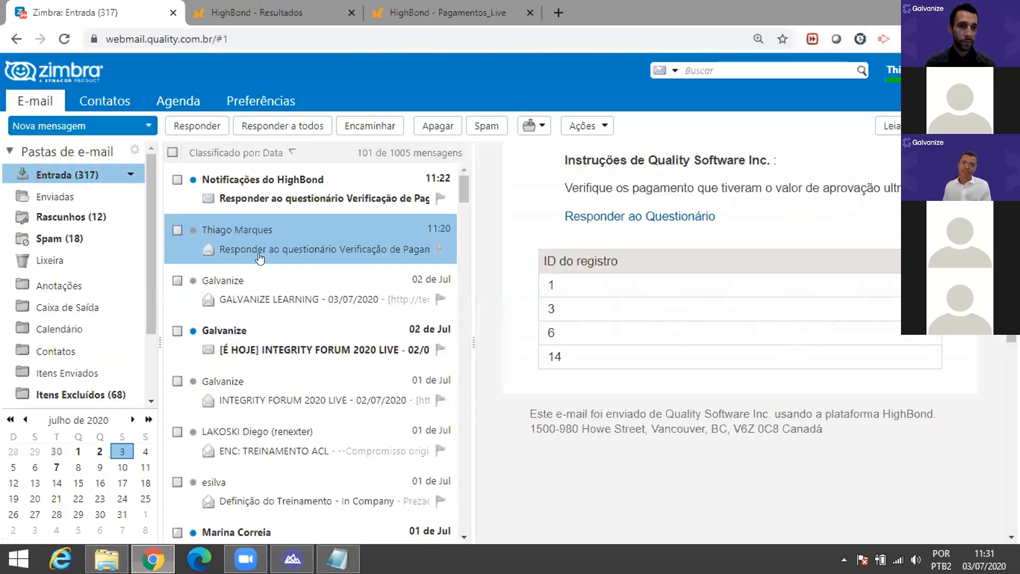
click(338, 200)
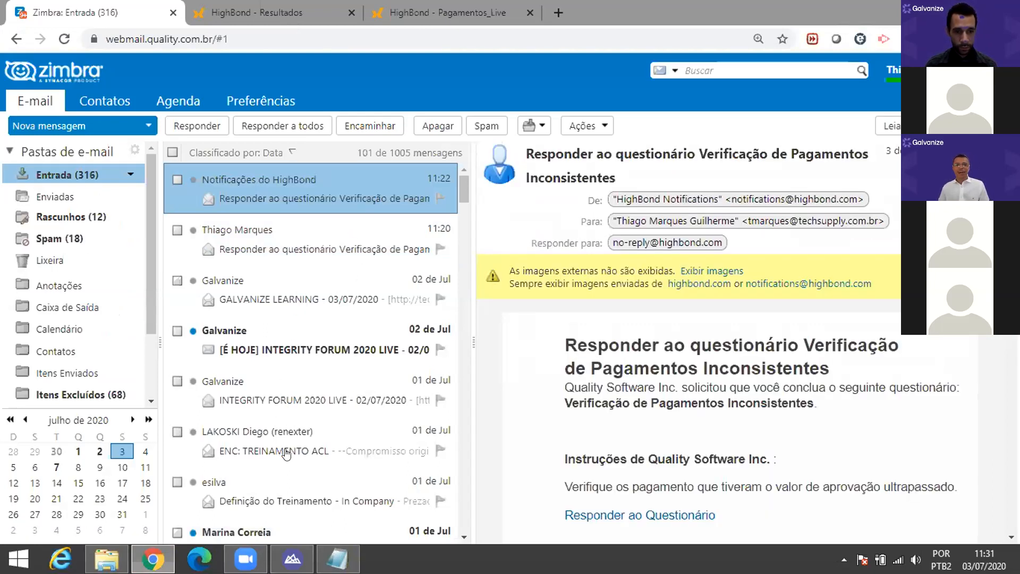
scroll(294, 479, down, 7)
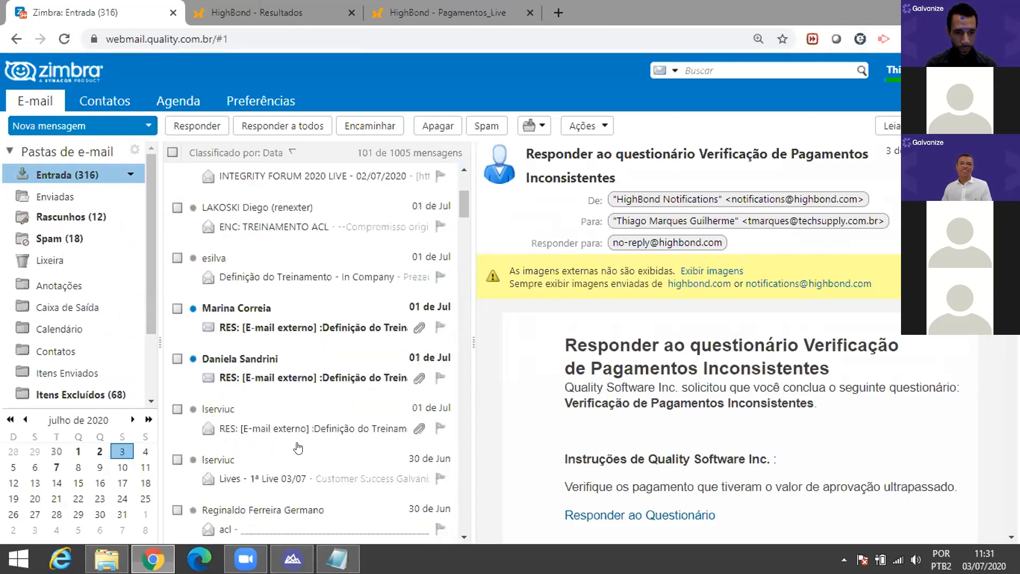
click(444, 287)
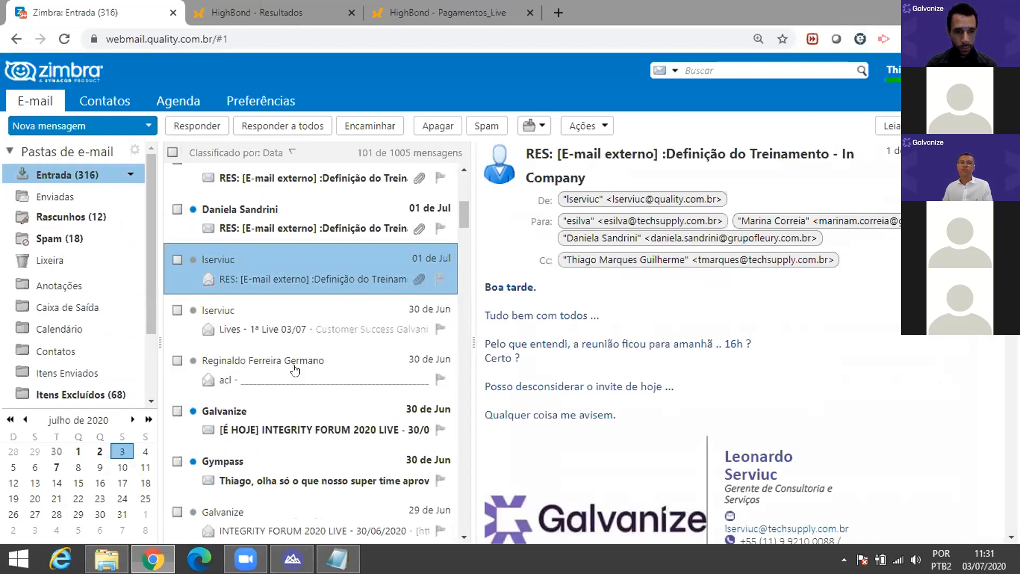
click(311, 323)
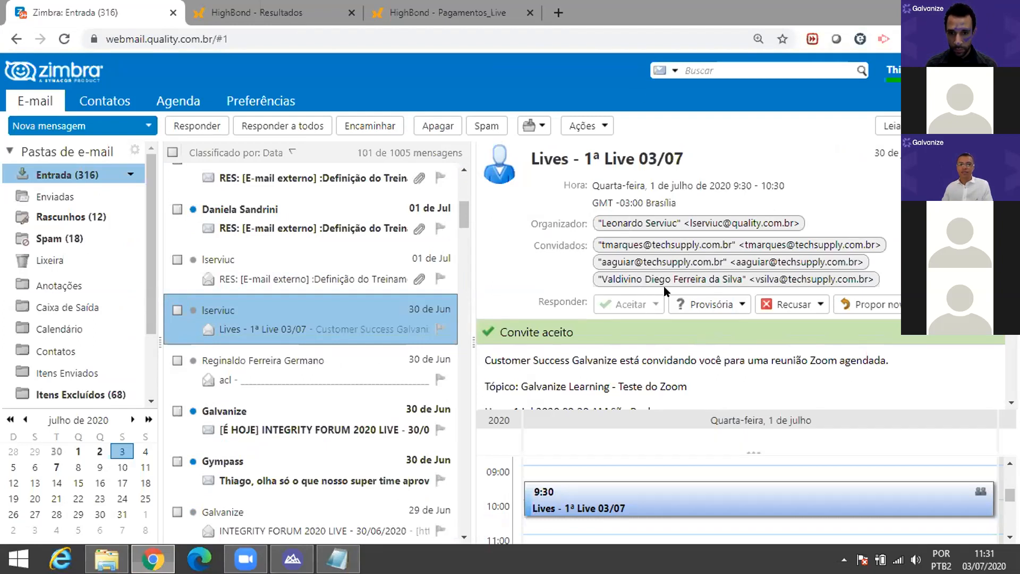
click(785, 280)
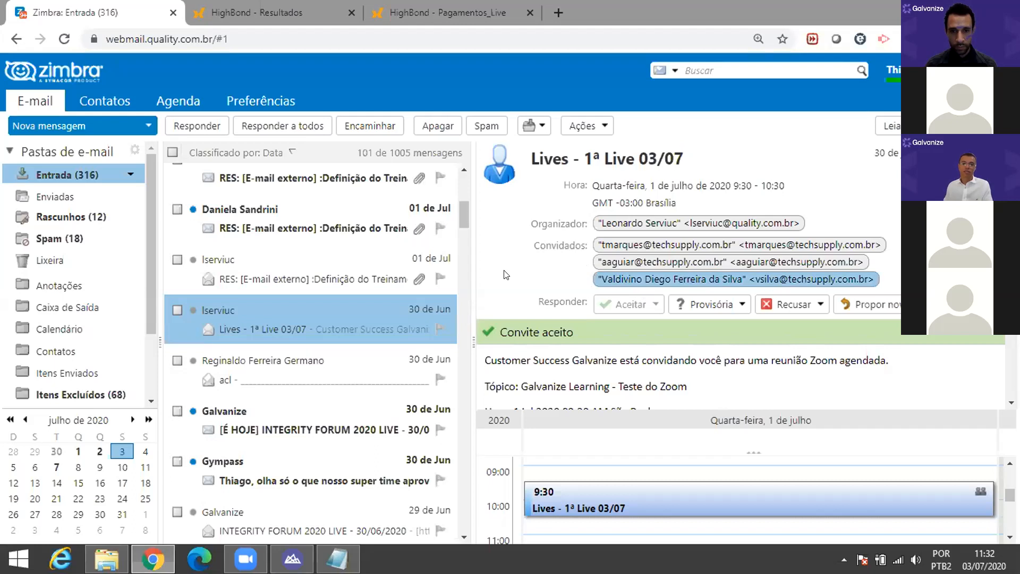
key(alt+Tab)
Step: Replace the stray 'v' with the pasted invitee address, stripping its display name, quotes, '>' and trailing space
click(338, 560)
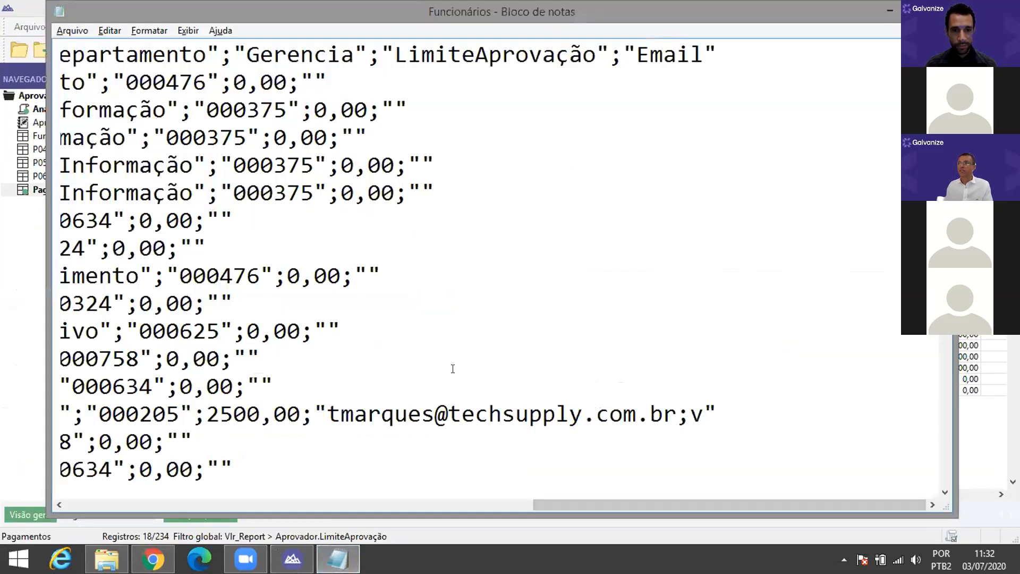
double_click(697, 414)
key(ctrl+v)
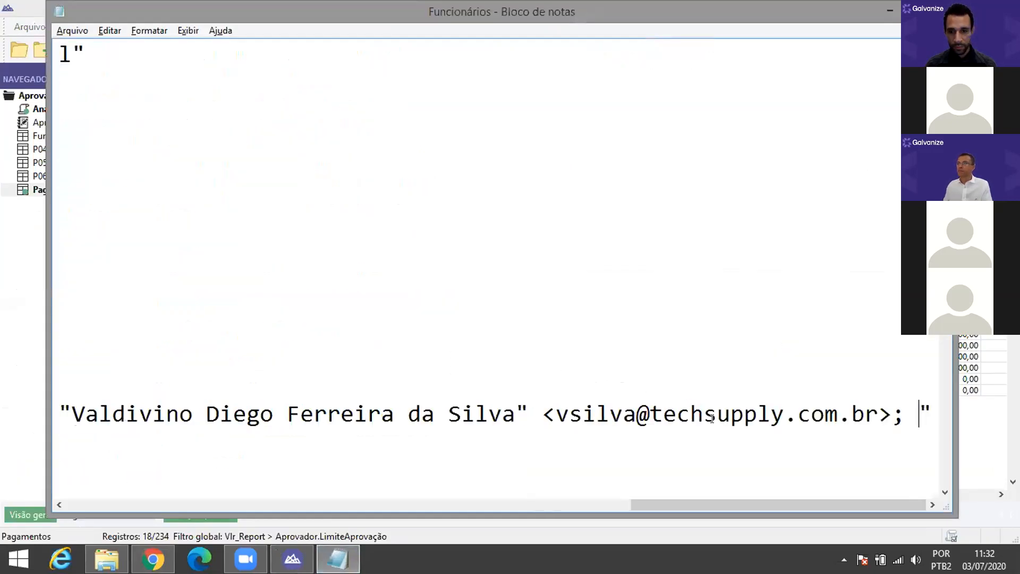
drag(555, 414, 89, 416)
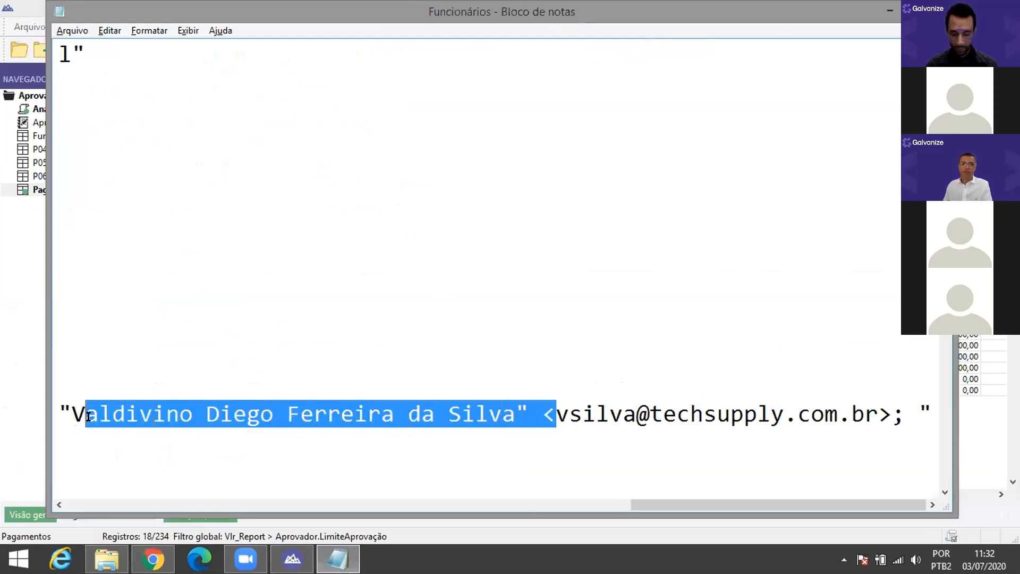
key(BackSpace)
key(BackSpace)
key(ctrl+v)
key(Left)
key(Right)
key(Right)
key(Right)
key(Right)
key(Right)
key(Right)
key(Right)
key(Right)
key(Right)
key(Right)
key(Right)
key(Right)
key(Right)
key(Right)
key(Right)
key(Right)
key(Right)
key(Right)
key(Right)
key(Right)
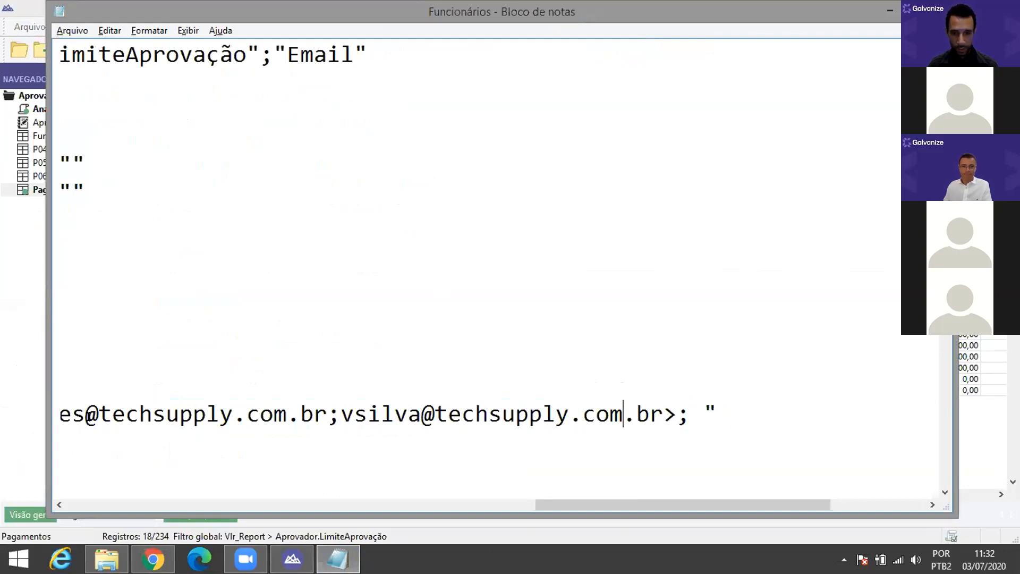
key(BackSpace)
key(Delete)
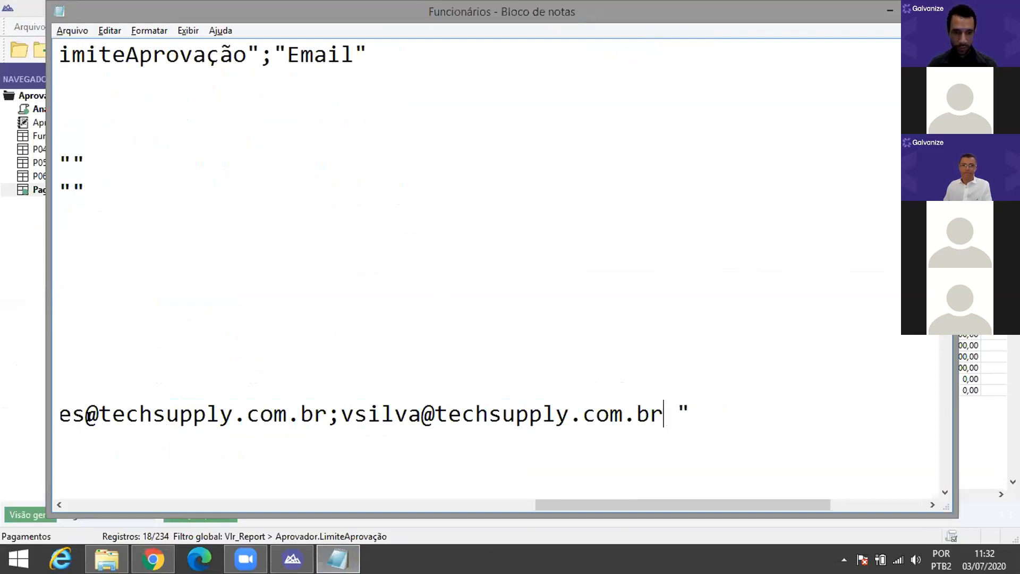
key(Delete)
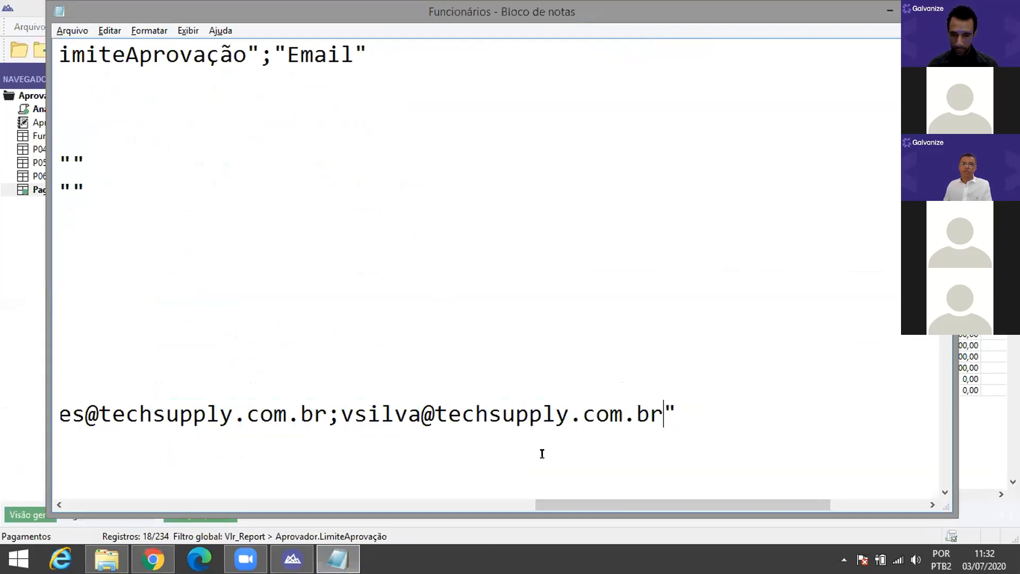
Step: Select the semicolon and second approver address following the original e-mail in the 2500,00 record
drag(579, 503, 471, 488)
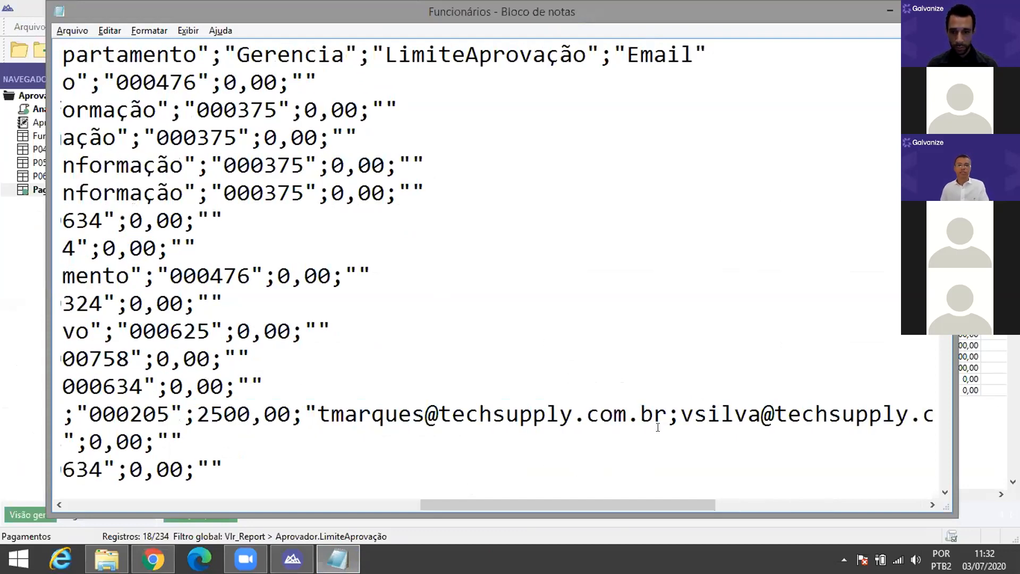
drag(681, 414, 937, 416)
drag(774, 401, 717, 412)
scroll(435, 403, down, 6)
scroll(435, 390, up, 2)
scroll(406, 381, down, 5)
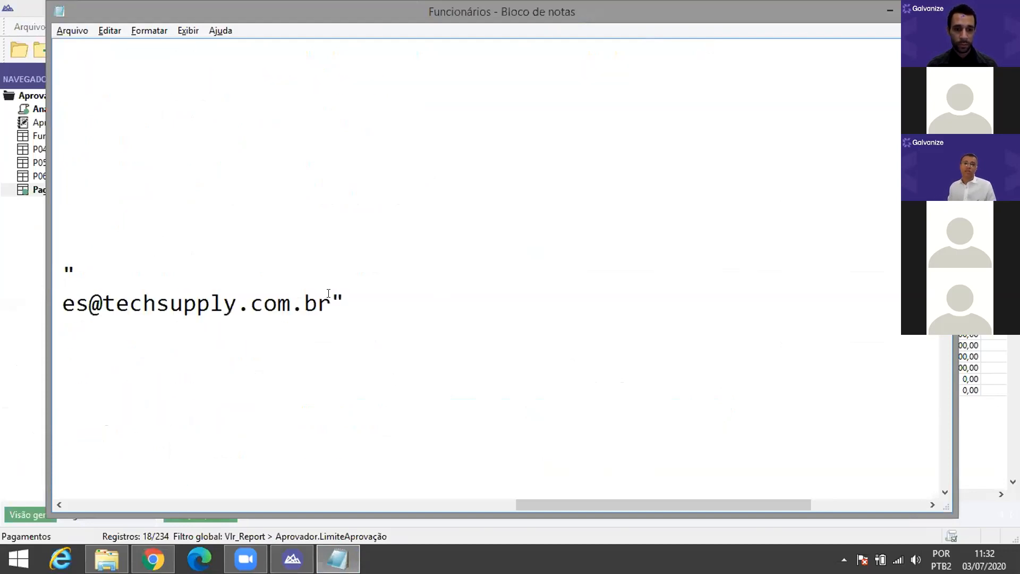
scroll(329, 294, up, 5)
drag(390, 331, 718, 330)
key(ctrl+c)
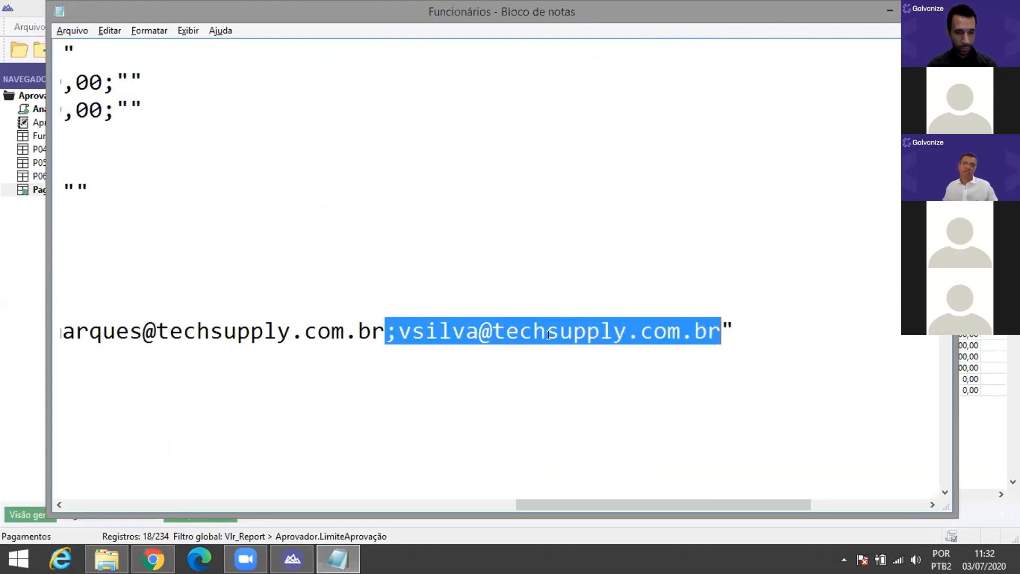
scroll(255, 321, down, 5)
scroll(255, 321, down, 5)
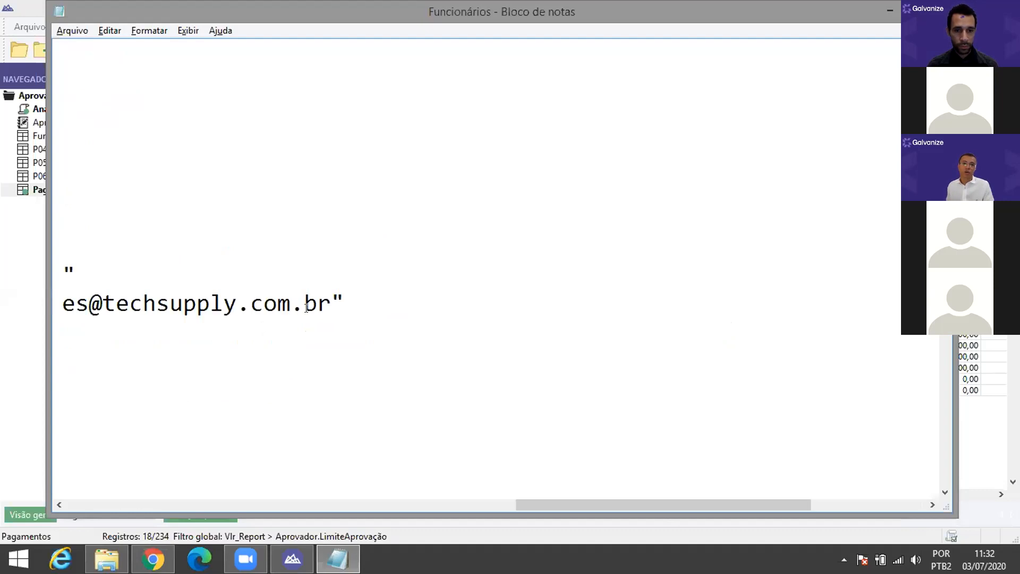
Step: Select the single approver e-mail in row 001244, the record with limit 1800,00
drag(331, 303, 54, 298)
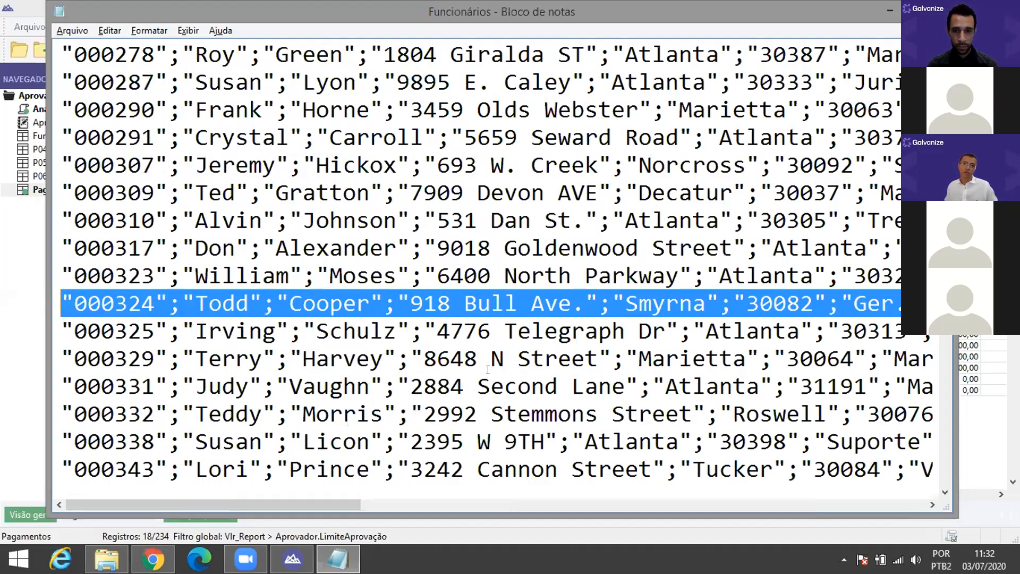
drag(342, 501, 359, 496)
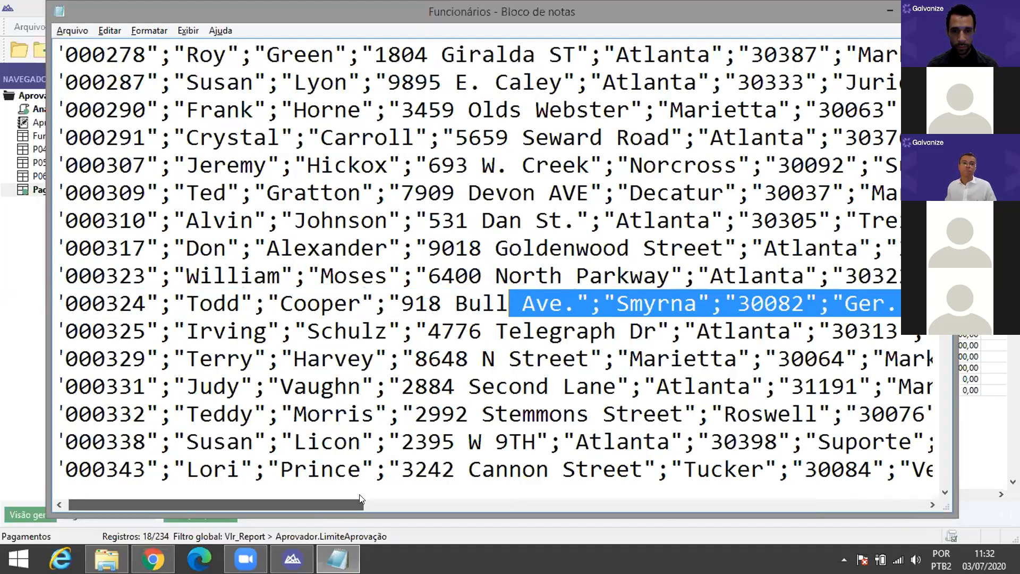
drag(364, 298, 372, 303)
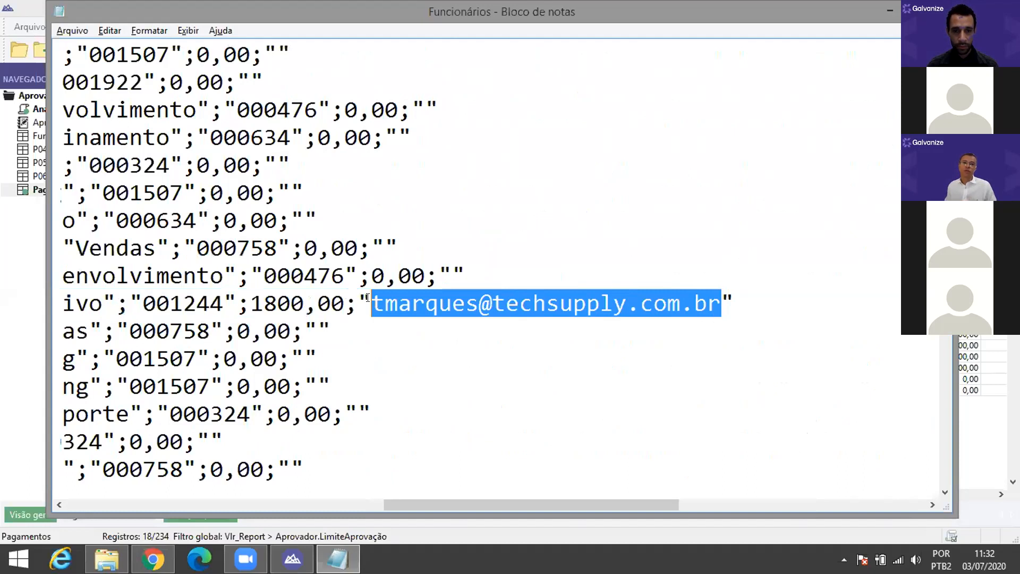
key(ctrl+f)
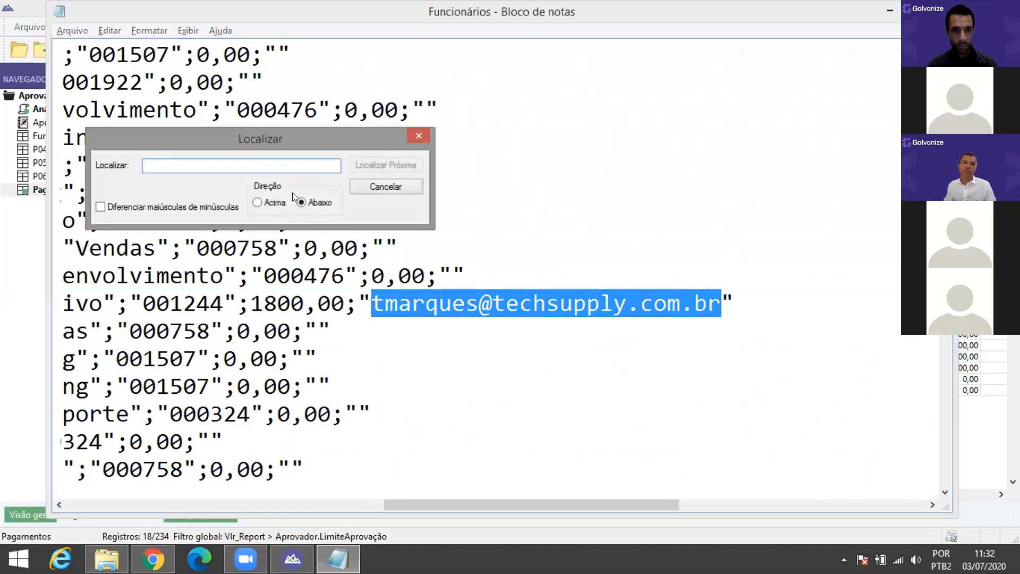
click(363, 191)
click(118, 31)
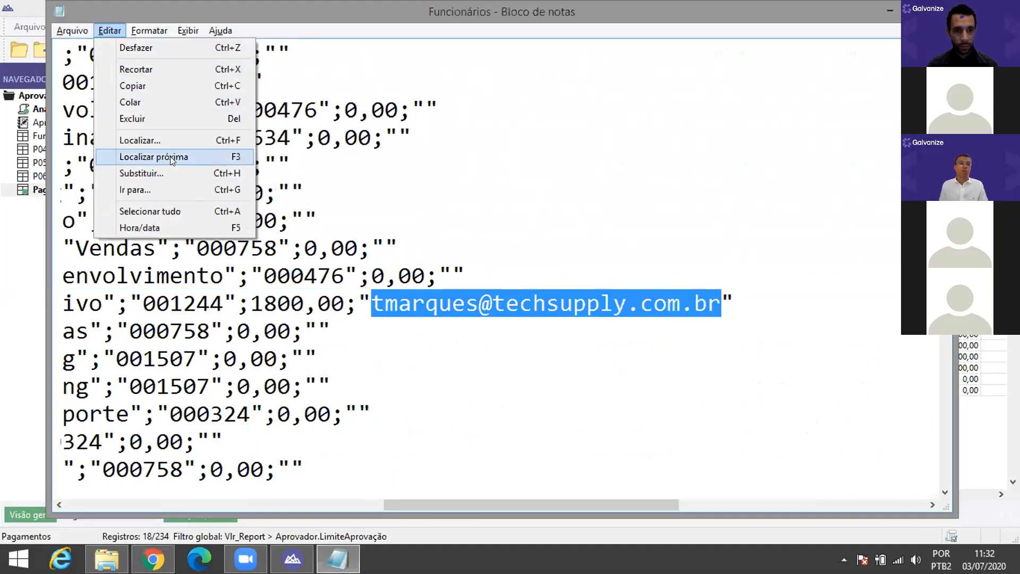
Step: Set Replace to find the approver's e-mail and substitute it with that e-mail plus a second approver's address
click(170, 172)
click(214, 151)
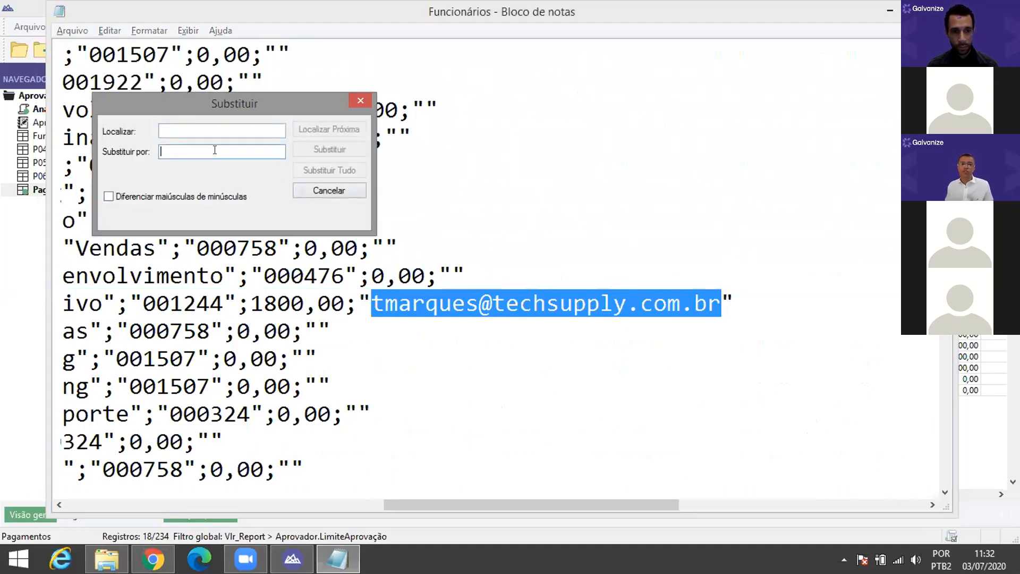
key(ctrl+v)
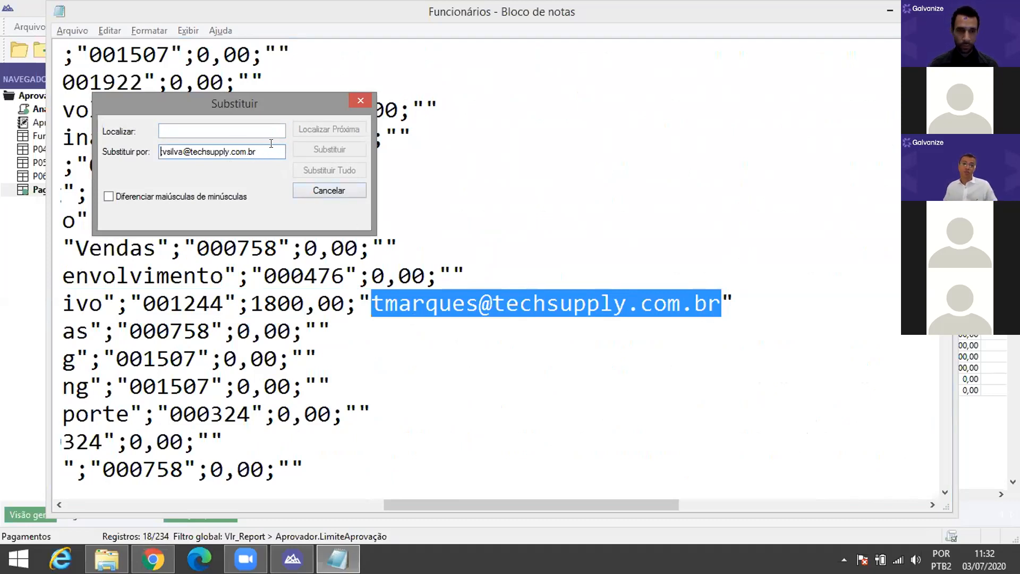
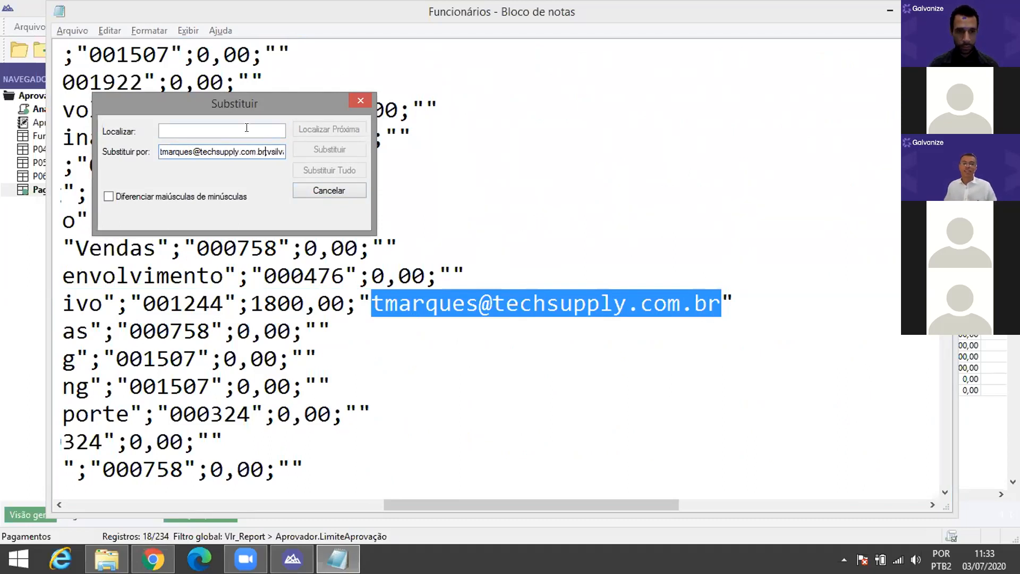
key(shift+Home)
key(ctrl+c)
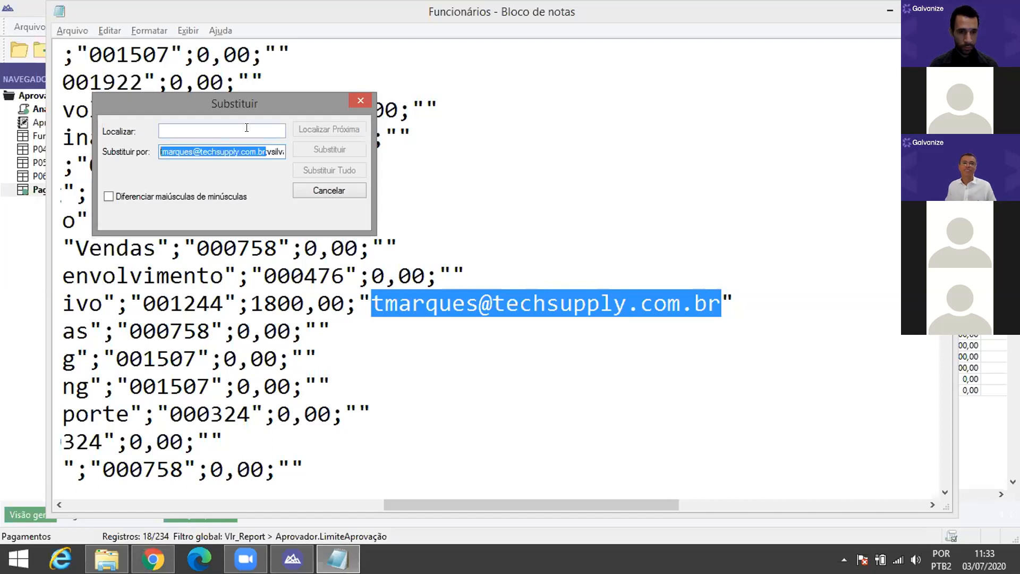
click(236, 130)
key(ctrl+v)
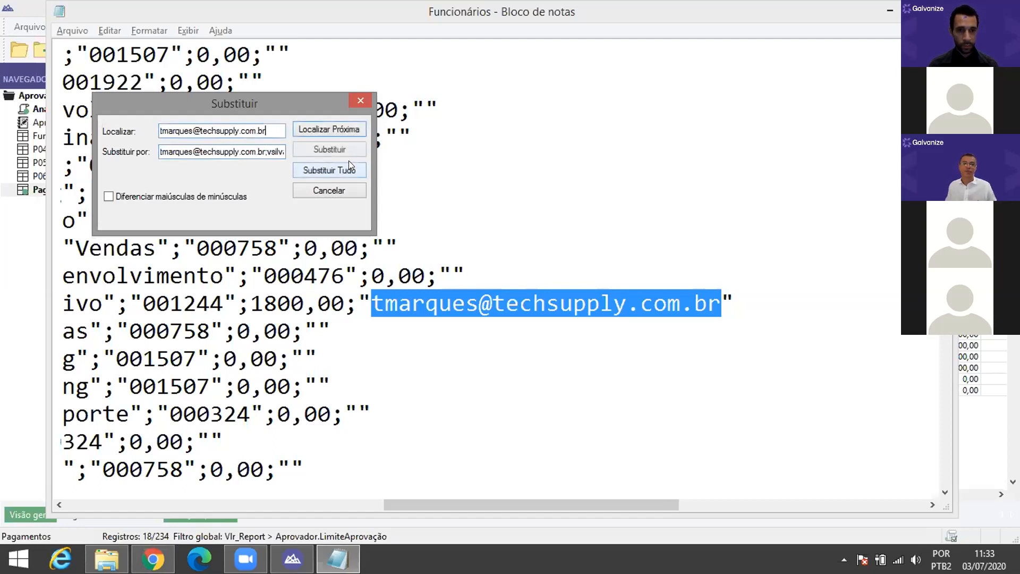
Step: Replace every match so each record lists both semicolon-separated e-mails, then close the Replace dialog
click(338, 149)
click(338, 149)
click(338, 149)
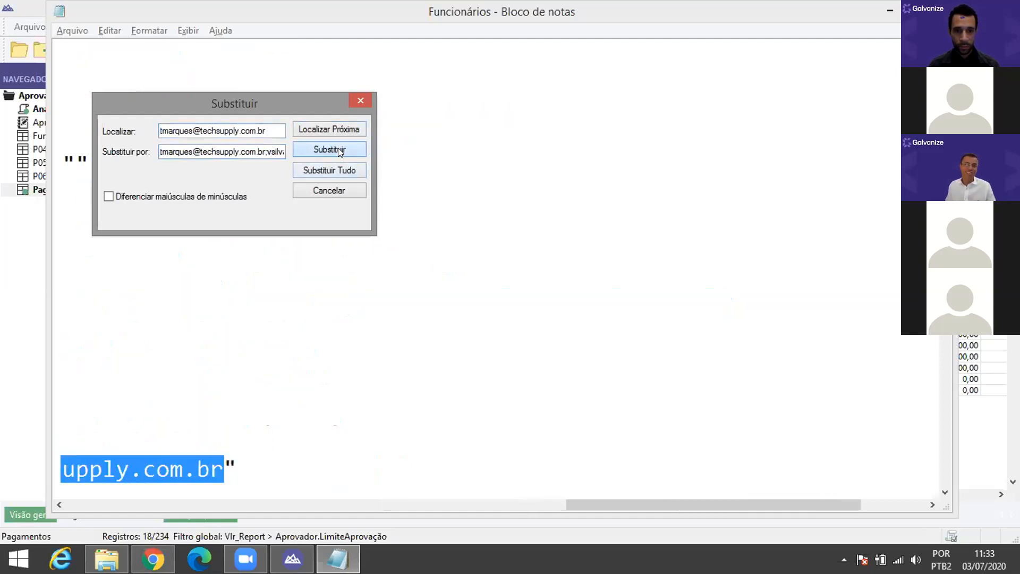
click(338, 149)
click(338, 149)
click(339, 150)
click(339, 150)
click(339, 150)
click(339, 150)
click(339, 150)
click(339, 150)
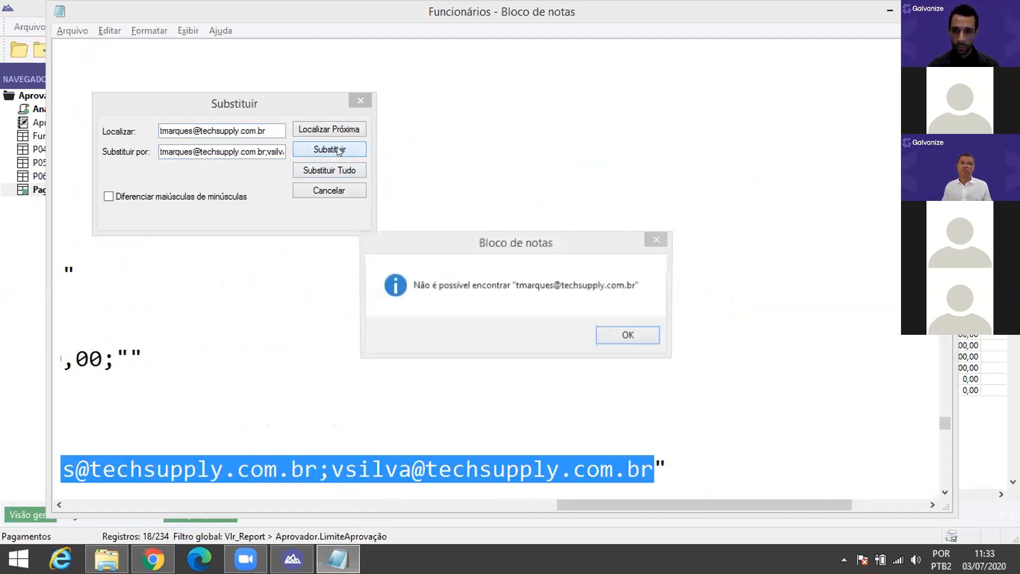
click(629, 335)
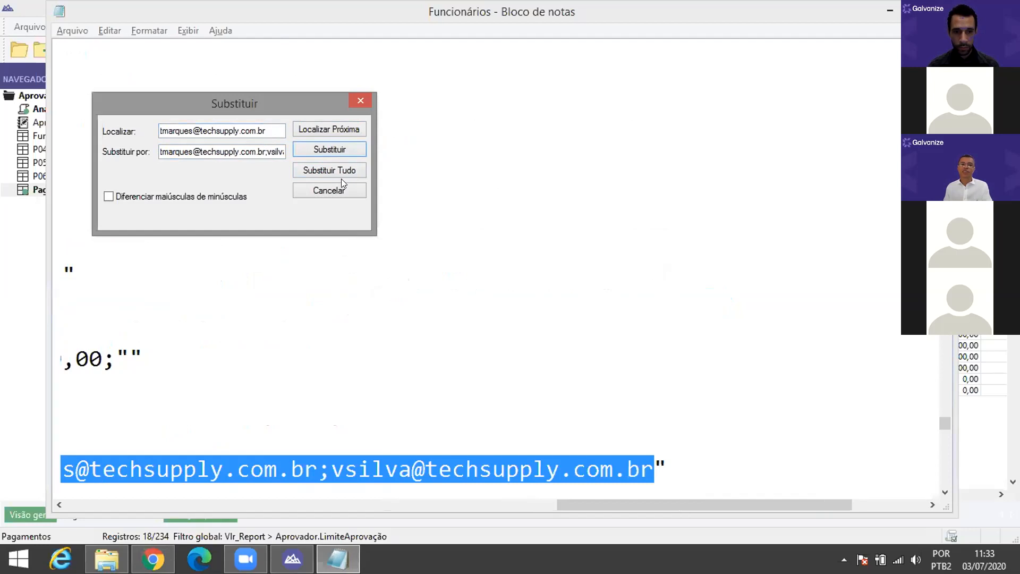
click(328, 191)
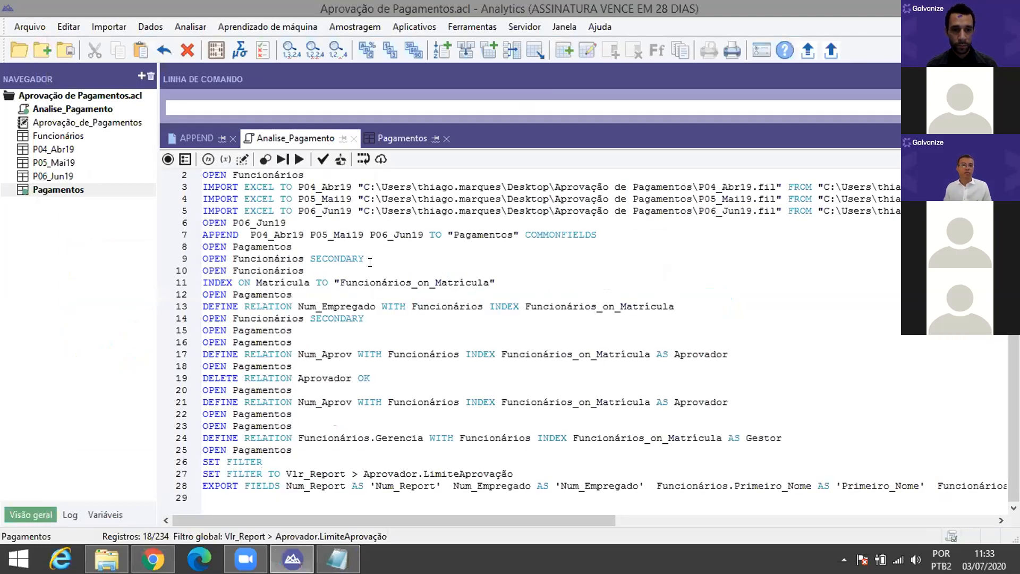
drag(373, 266, 168, 257)
click(230, 266)
Step: Blank out every 'OPEN Funcionários SECONDARY' line via Replace All with an empty replacement
drag(365, 260, 173, 263)
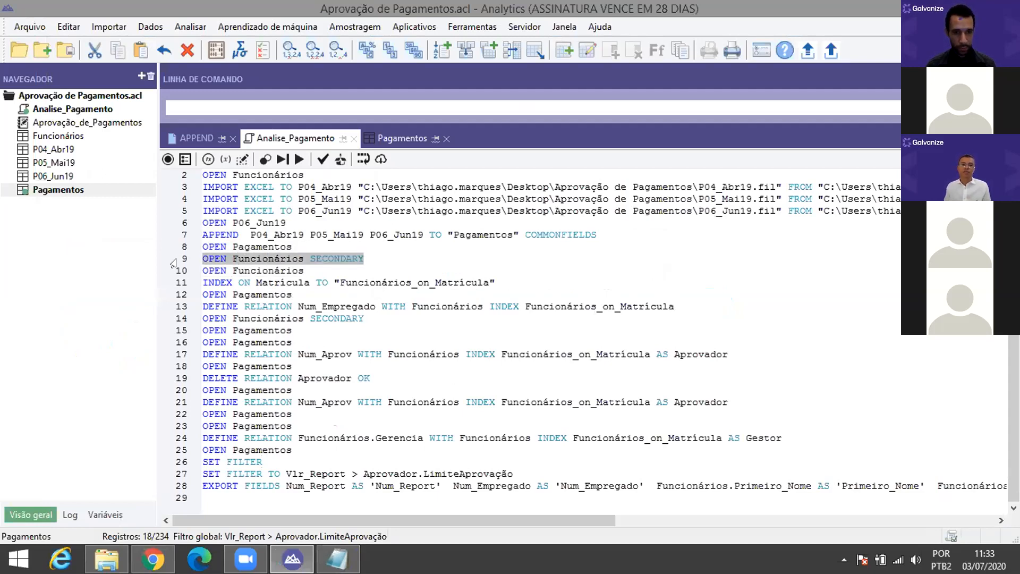
key(ctrl+h)
click(425, 270)
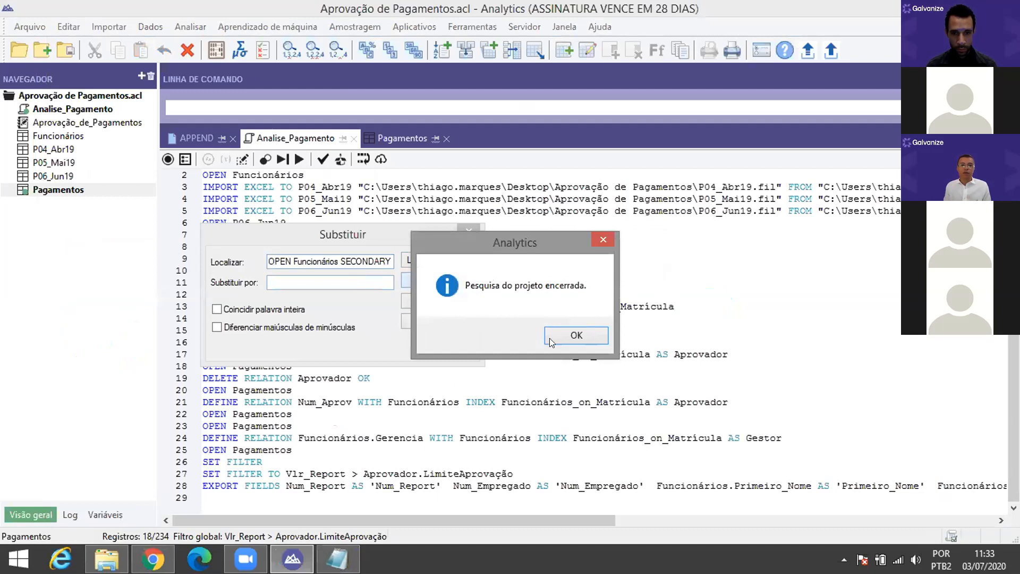
click(549, 338)
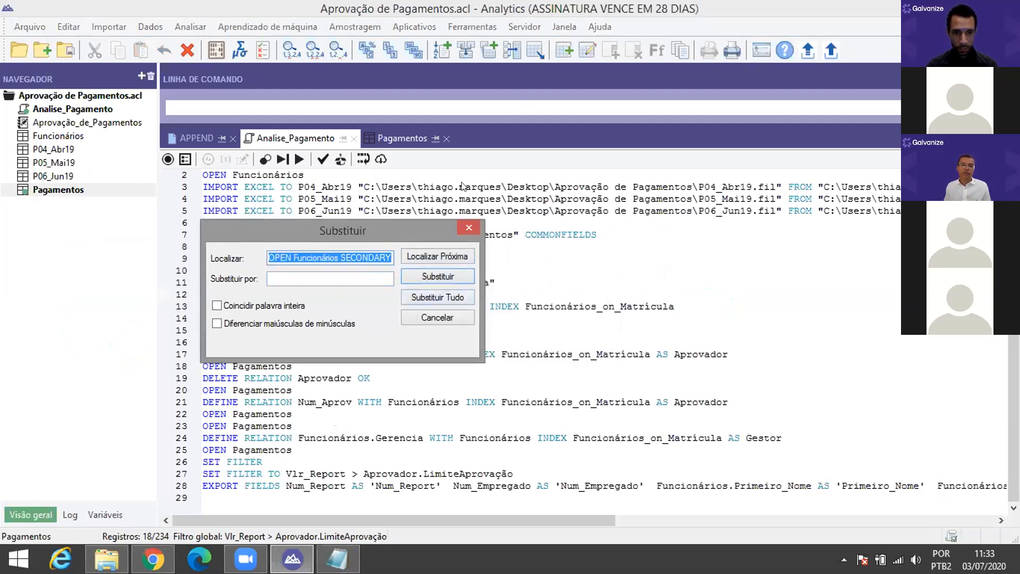
drag(437, 230, 554, 12)
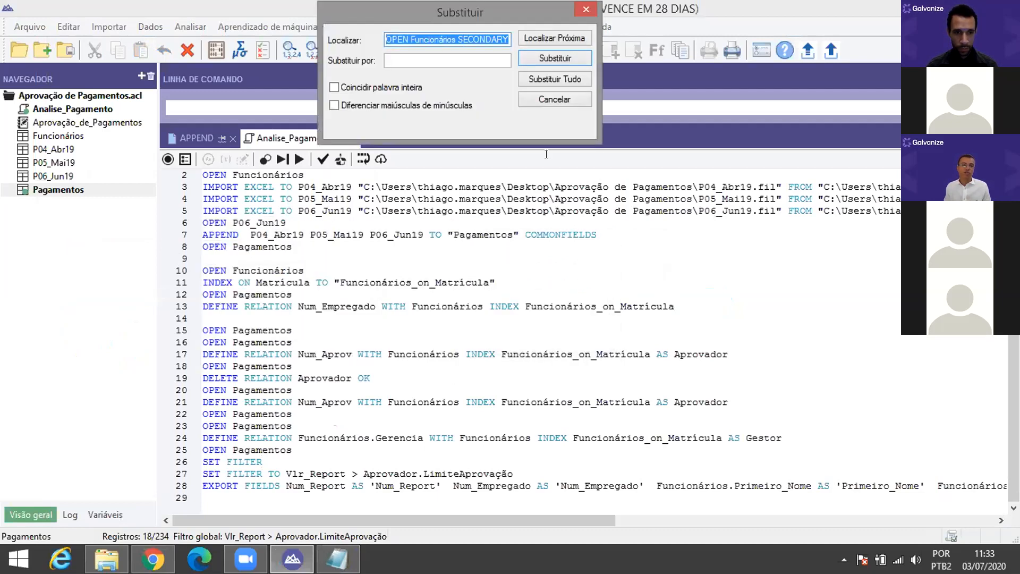
click(554, 99)
click(317, 231)
scroll(317, 228, up, 1)
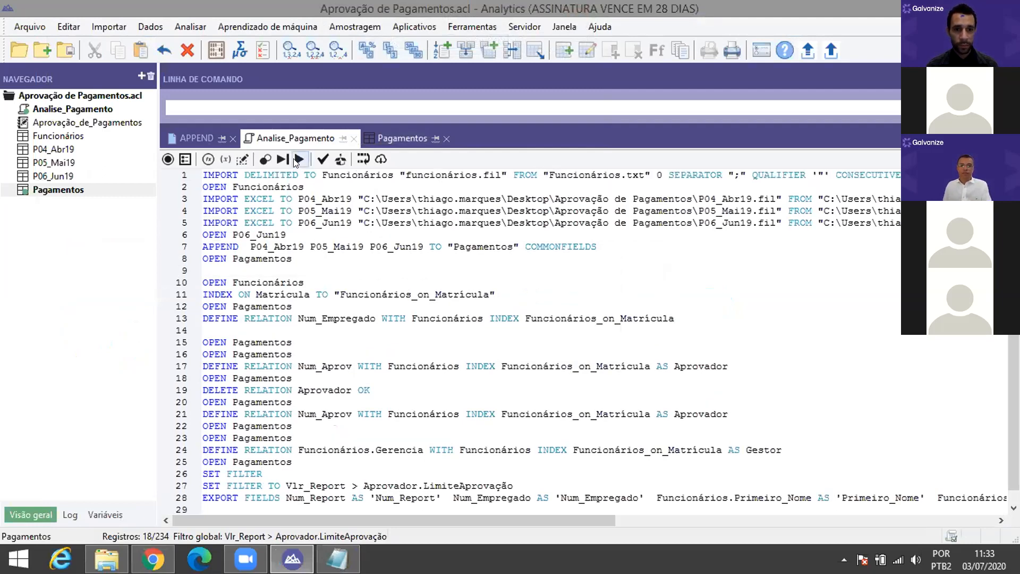
Step: Run Analise_Pagamento, saving Pagamentos and overwriting the Funcionários, P04_Abr19, P05_Mai19 and P06_Jun19 tables
click(298, 159)
click(480, 333)
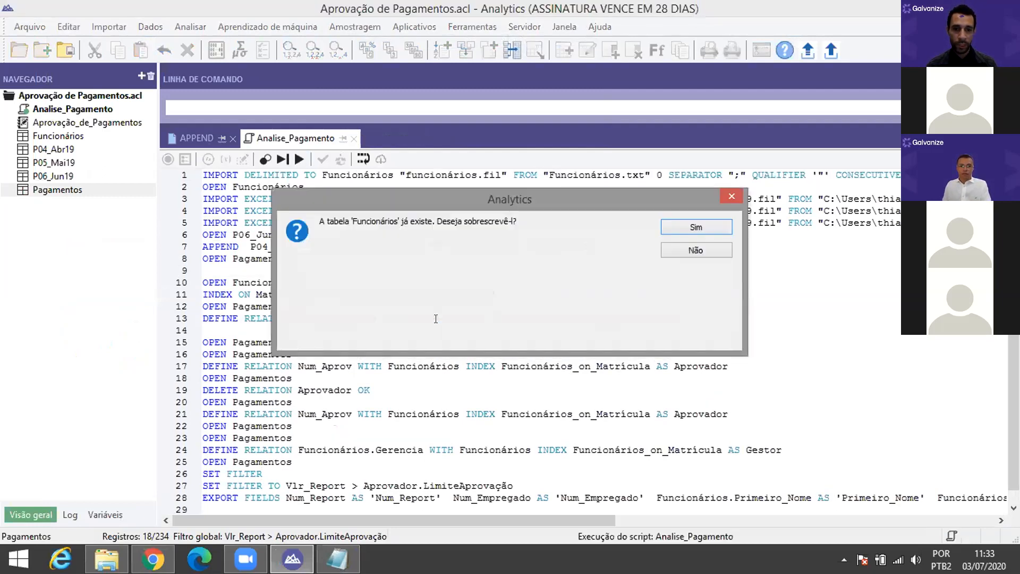
click(685, 227)
click(684, 228)
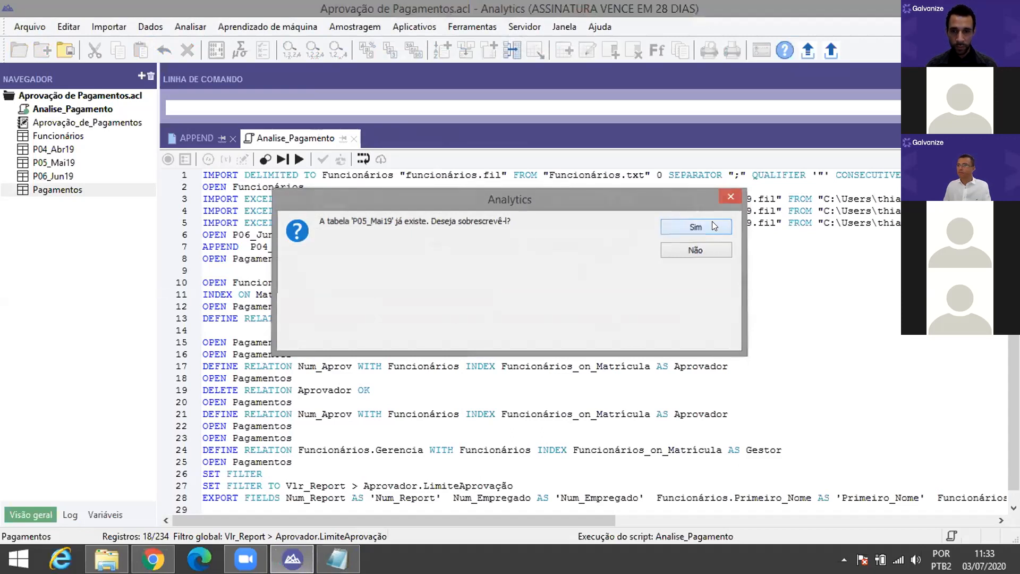
click(712, 222)
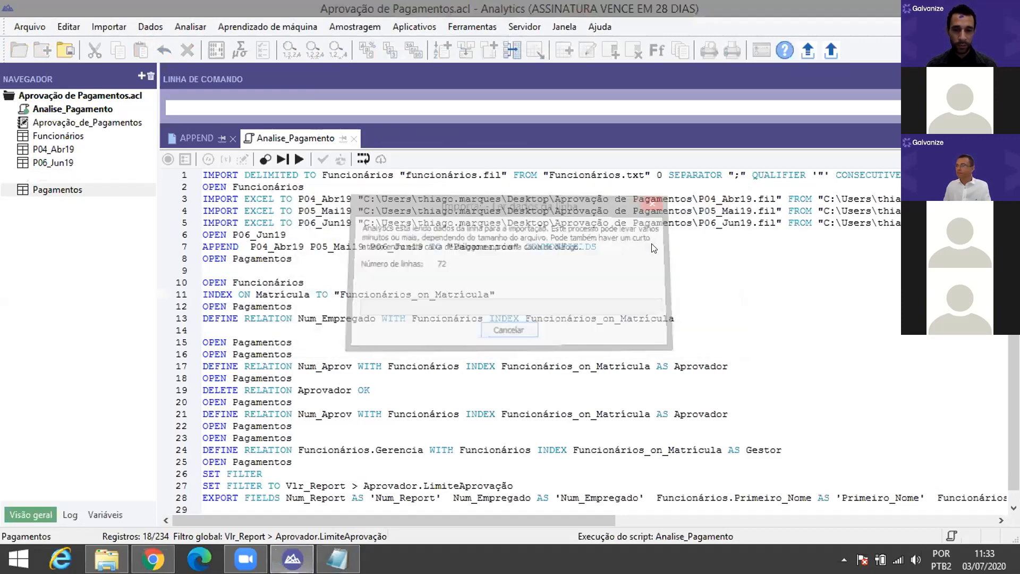
click(668, 222)
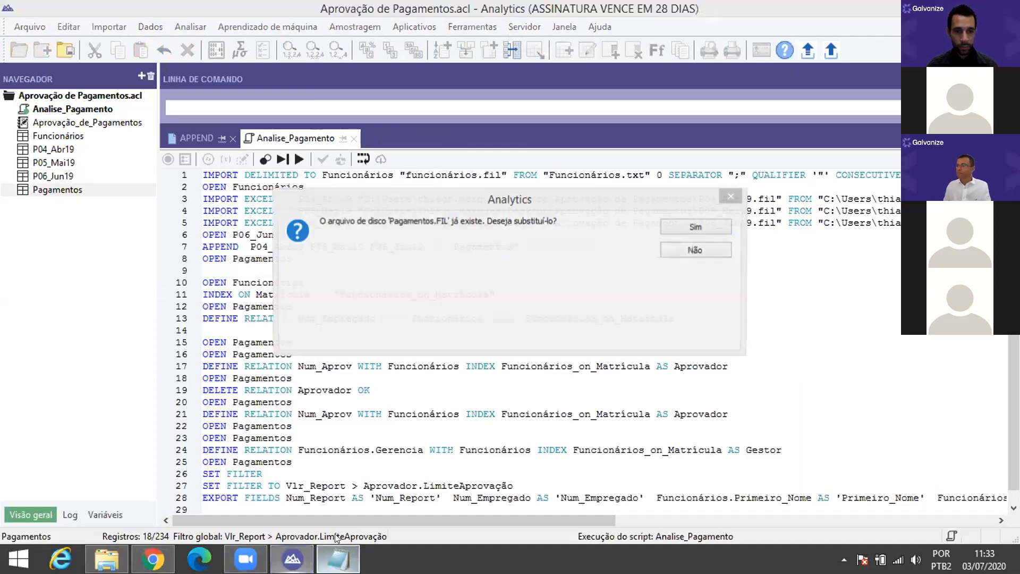
Step: Save and close the edited Funcionários text, overwrite Pagamentos, and cancel the HighBond export
click(338, 559)
click(938, 8)
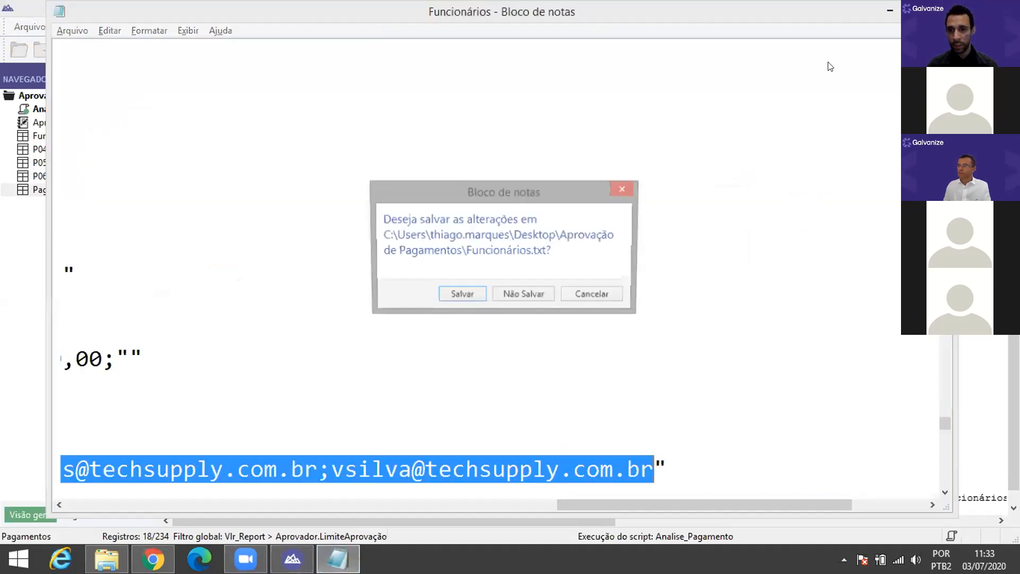
click(523, 294)
click(686, 229)
click(687, 227)
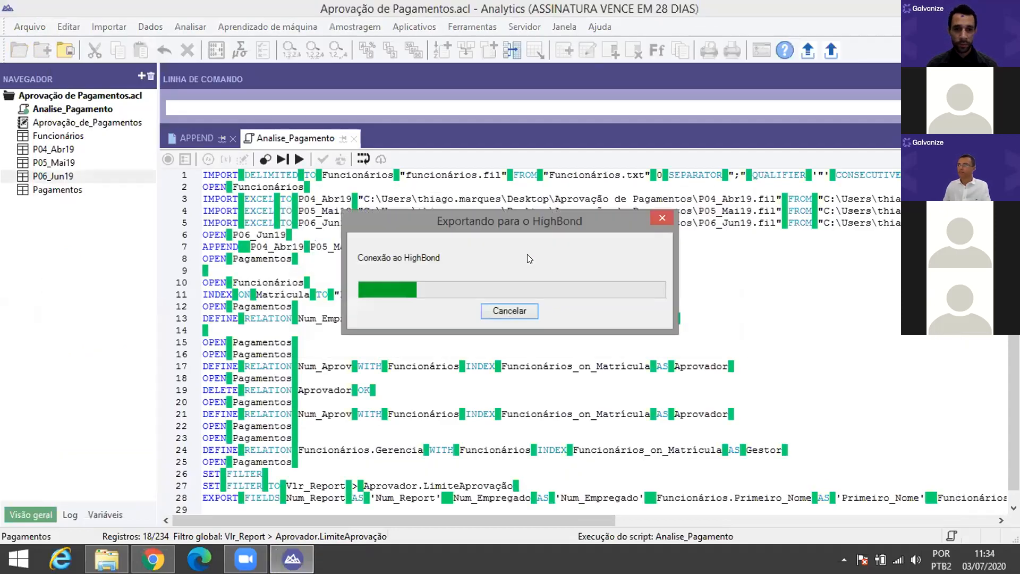
click(527, 311)
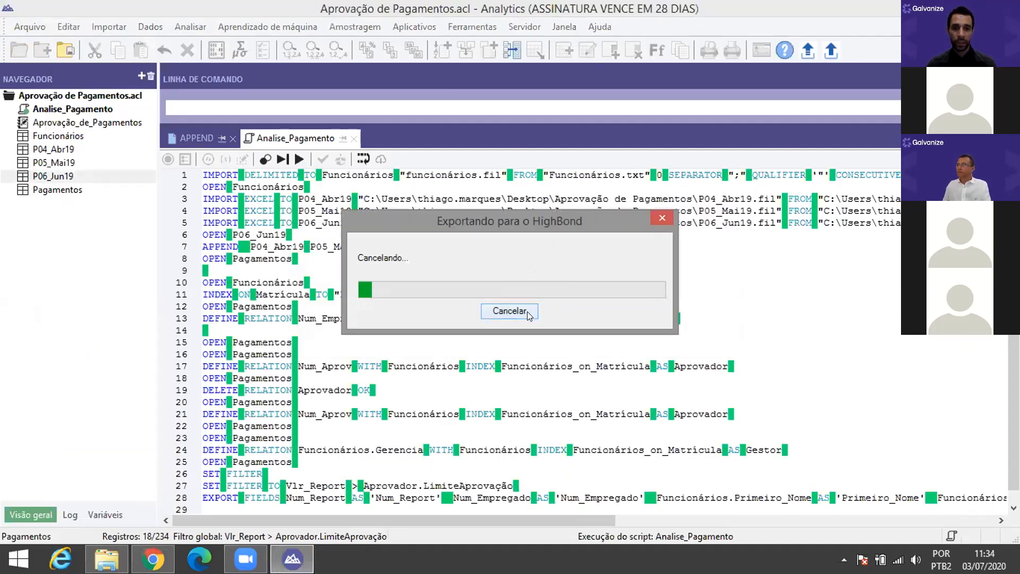
click(615, 334)
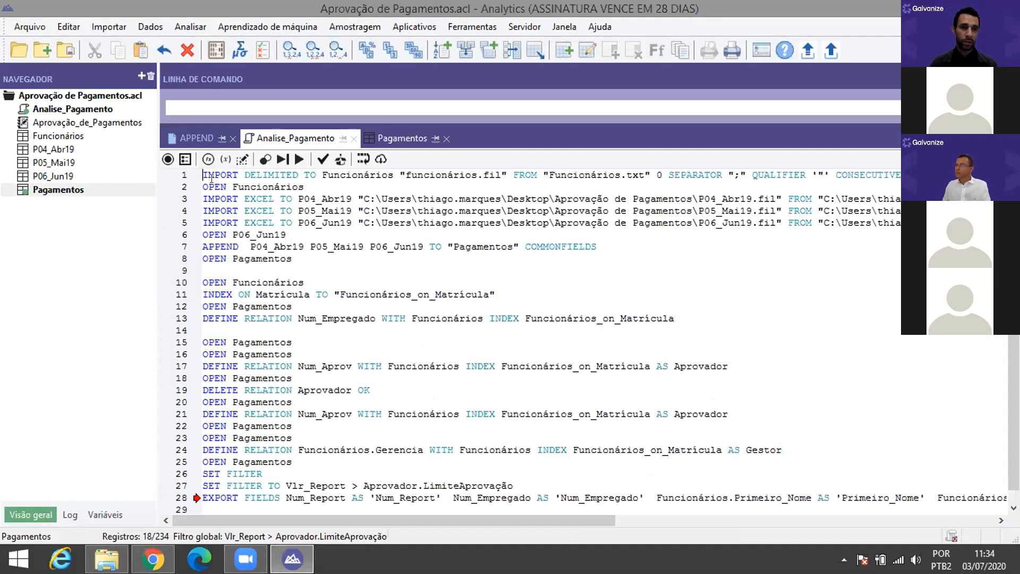
Step: Insert 'Set SAFETY OFF' as the first line of the Analise_Pagamento script
key(Return)
key(Up)
text(Set safe)
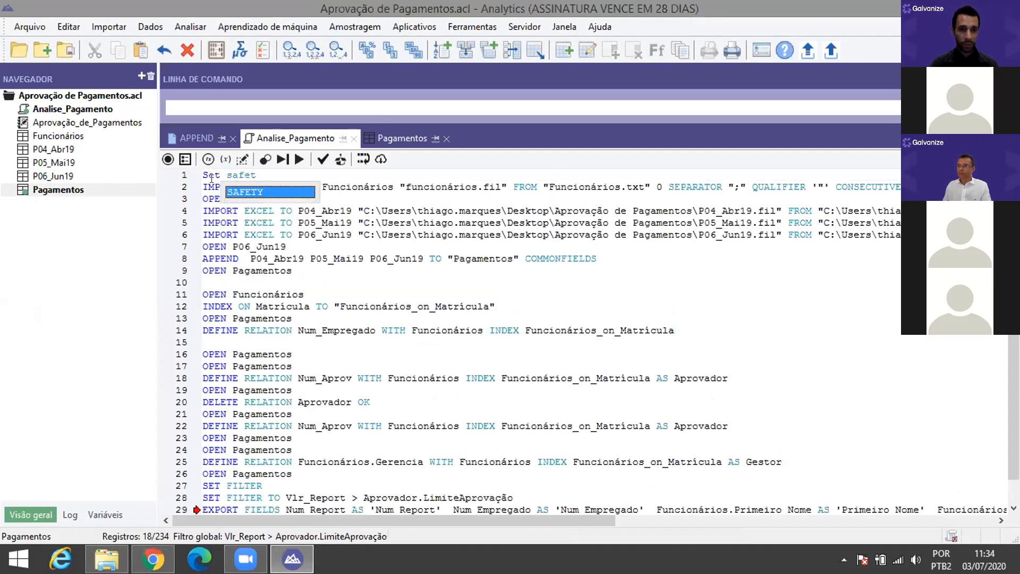
text(t)
key(Return)
text(ff)
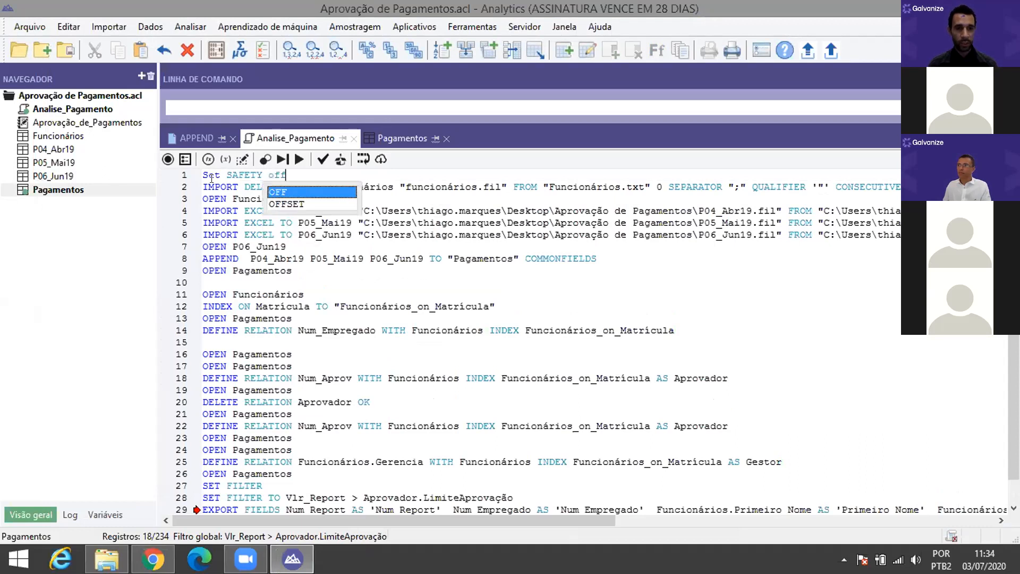
key(Return)
key(shift+Home)
key(ctrl+c)
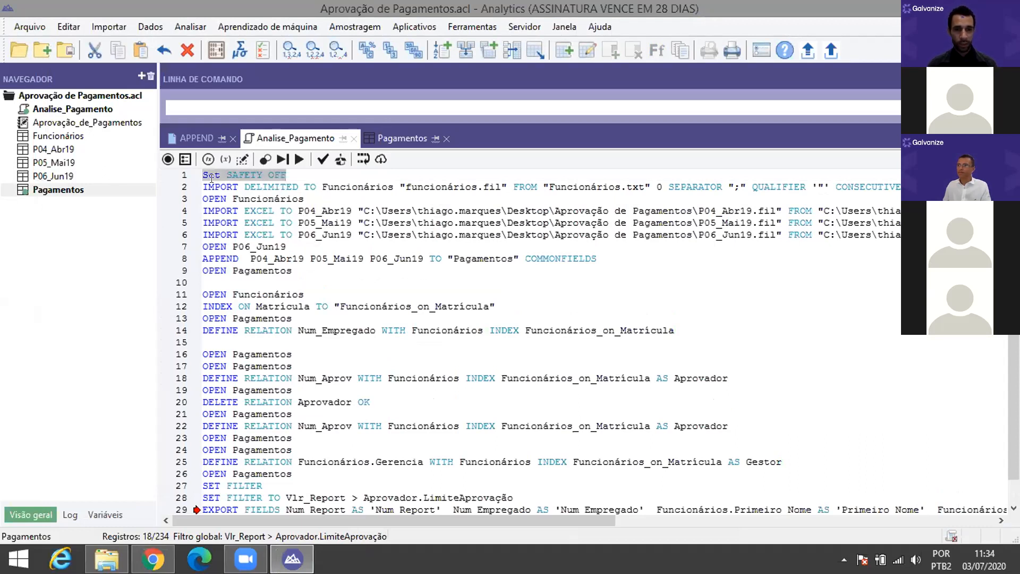
Step: Add 'Set SAFETY ON' as the script's final line
scroll(217, 319, down, 1)
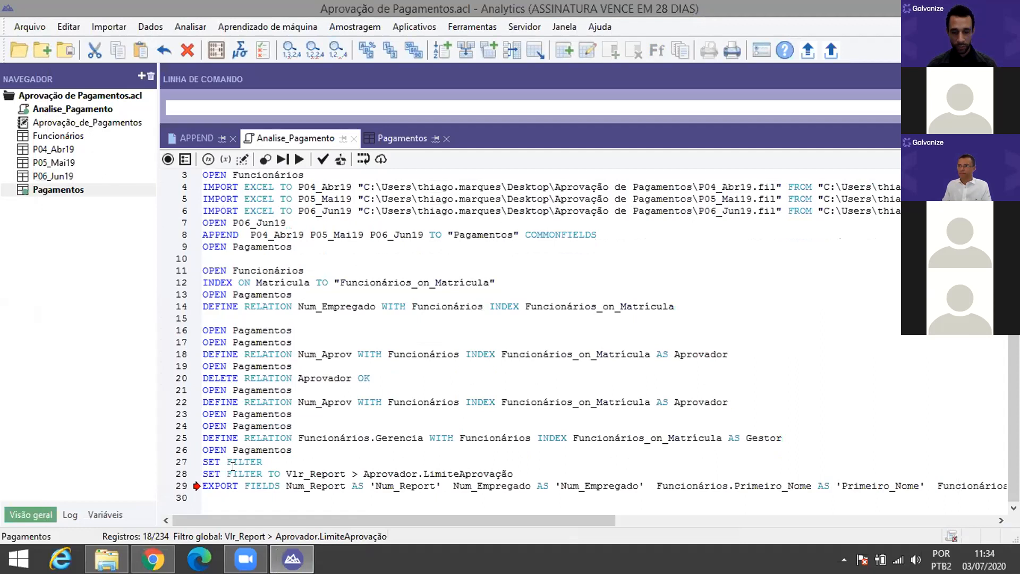
click(227, 496)
key(Return)
key(Return)
key(ctrl+v)
key(BackSpace)
key(BackSpace)
text(n)
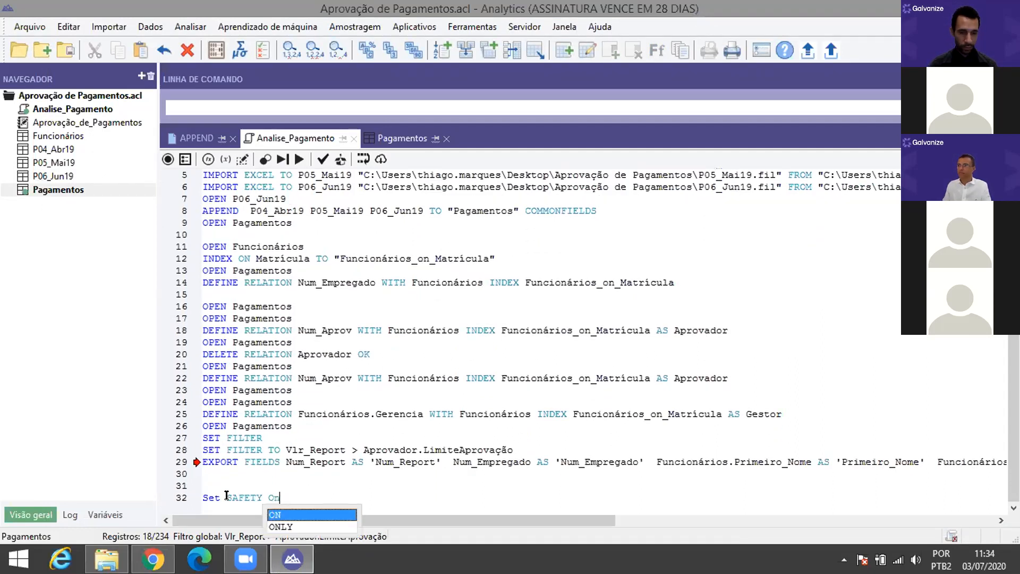
Step: Run the script through the HighBond export and check the Zimbra webmail inbox
click(299, 159)
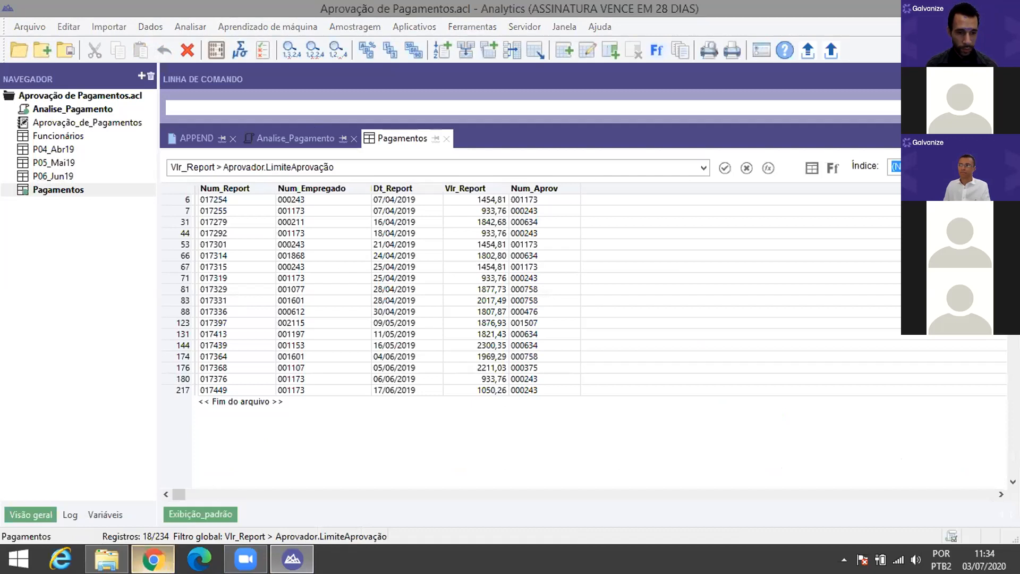
click(147, 555)
scroll(439, 204, up, 3)
scroll(439, 203, up, 4)
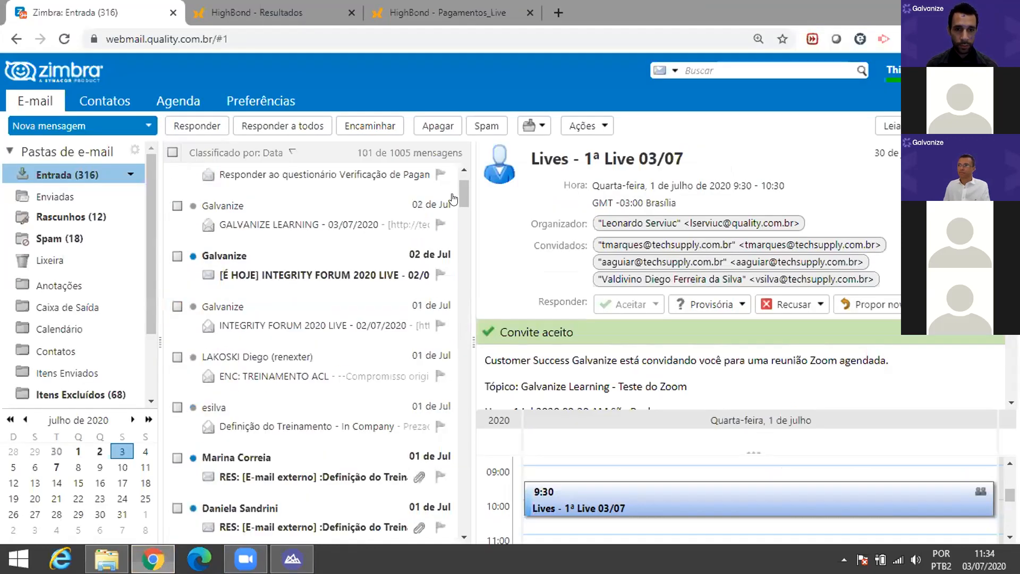
Step: Reload Zimbra and open the 11:33 Notificações do HighBond message listing record IDs
click(63, 38)
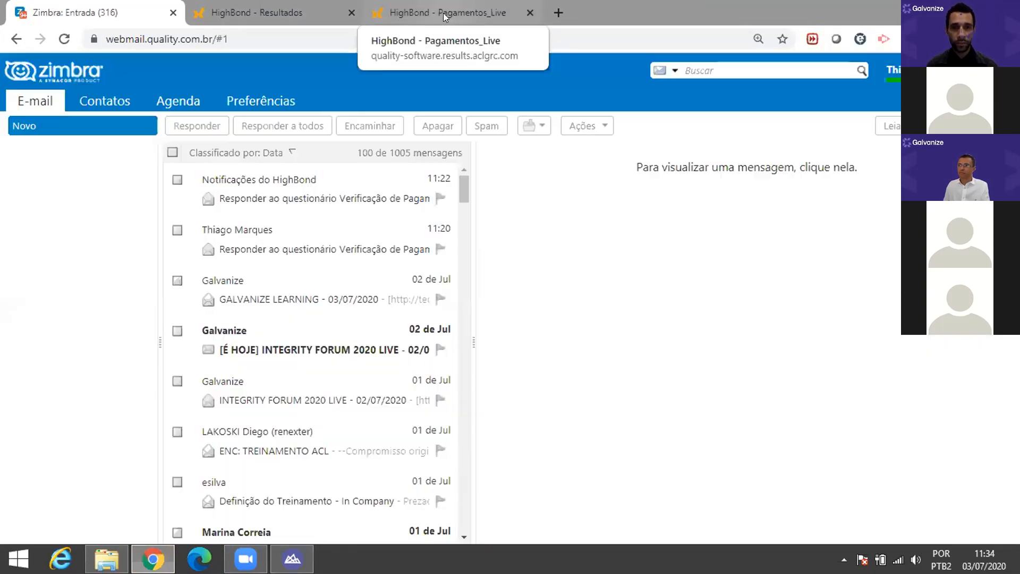
click(443, 13)
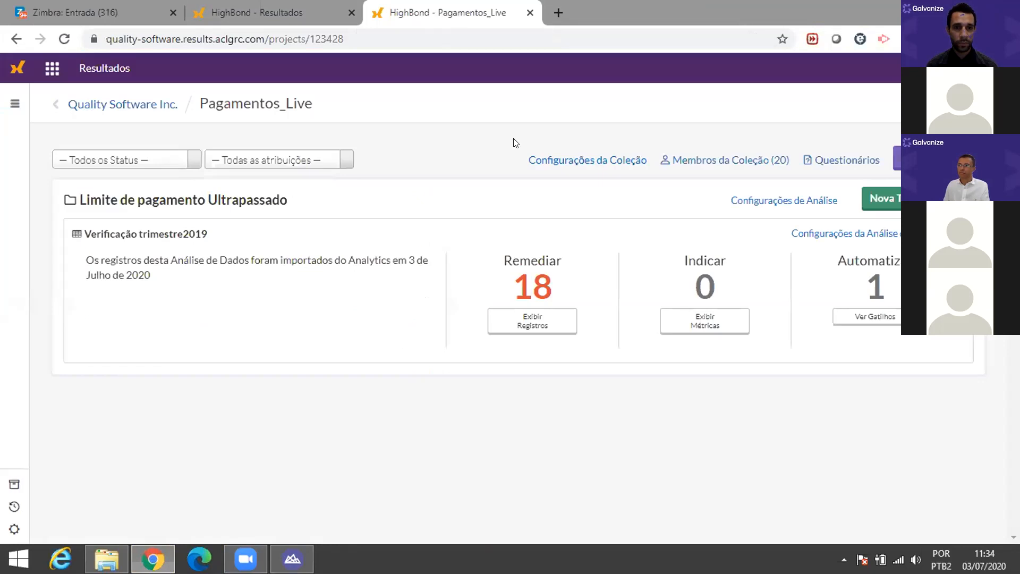
click(109, 12)
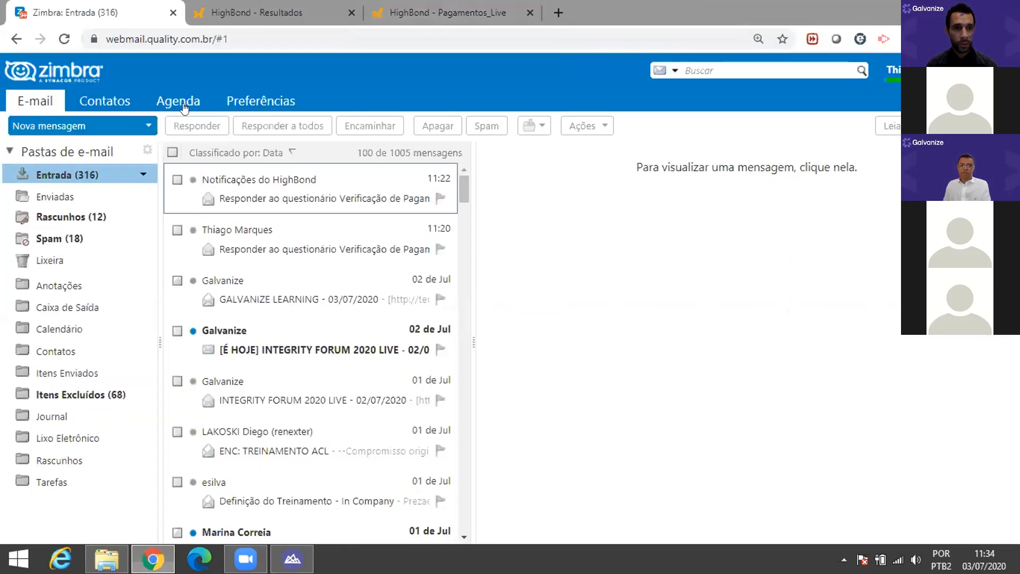
click(64, 39)
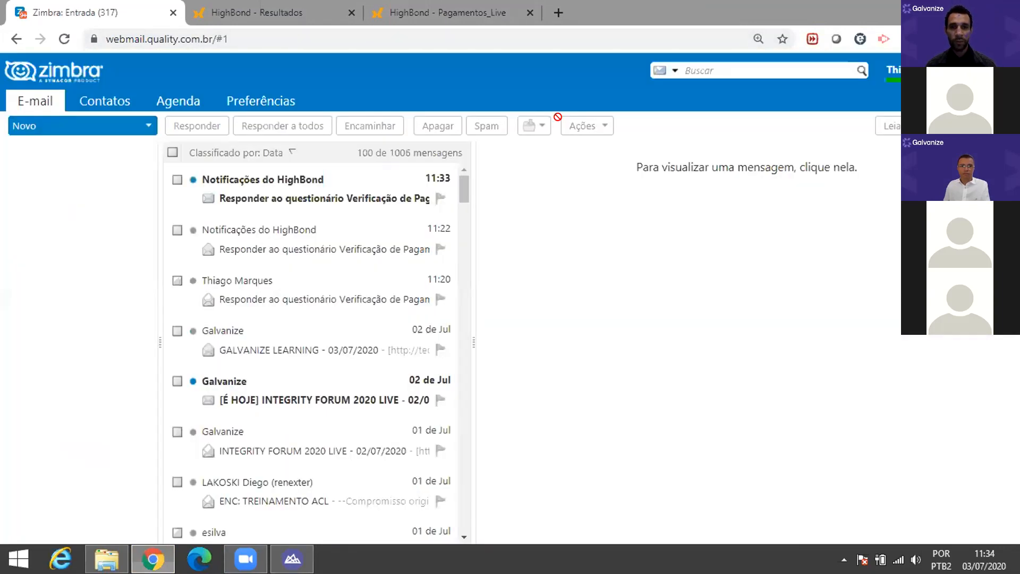
click(276, 181)
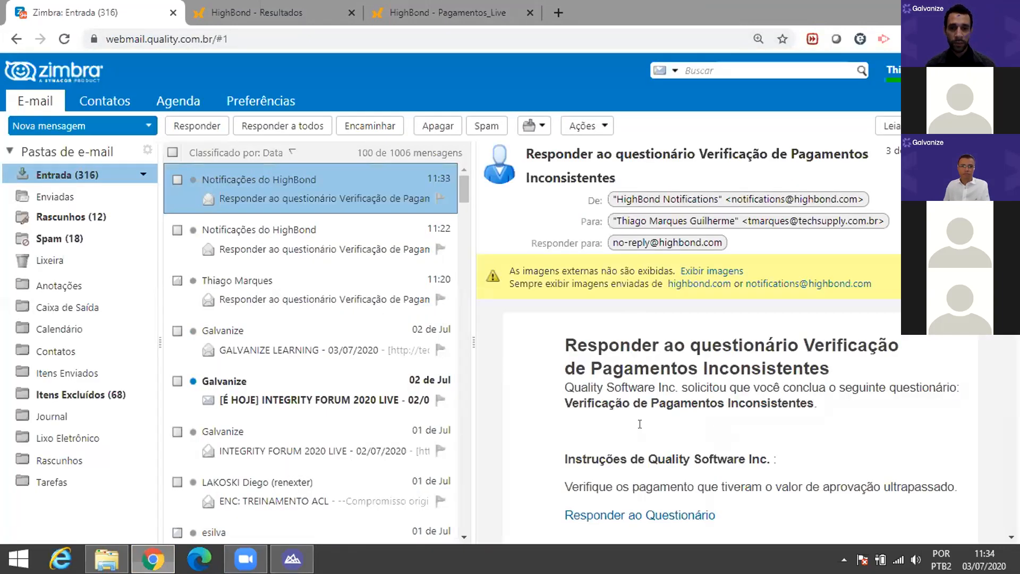
scroll(659, 392, down, 4)
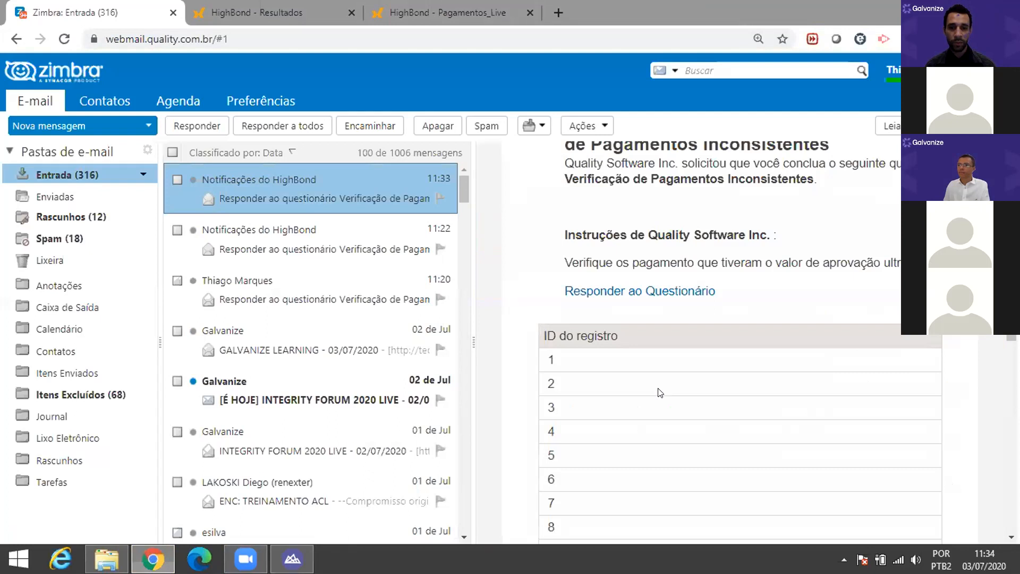
scroll(687, 392, up, 1)
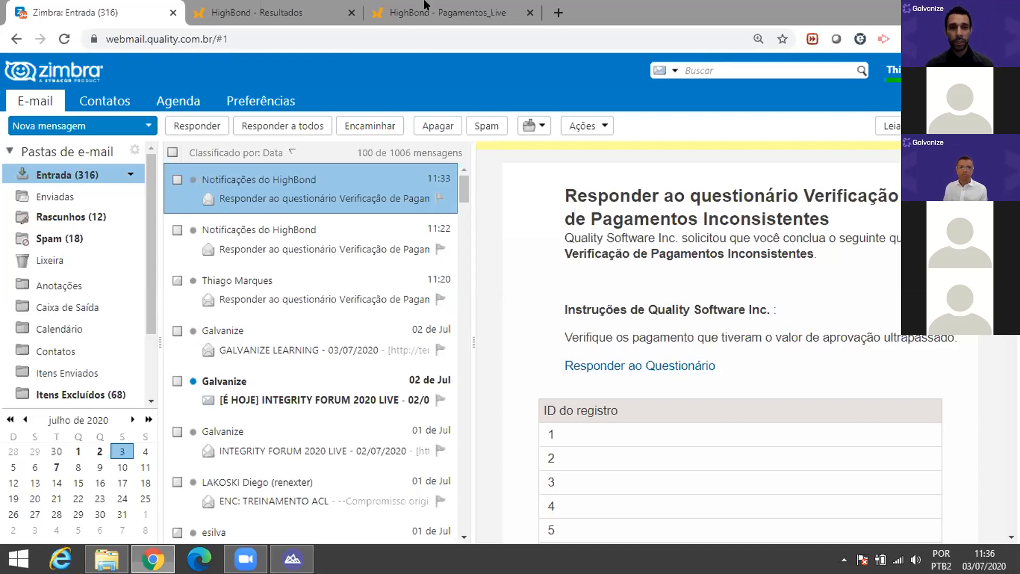
Step: Create a new Análise de Dados table named 'teste' in the Pagamentos_Live collection
click(448, 12)
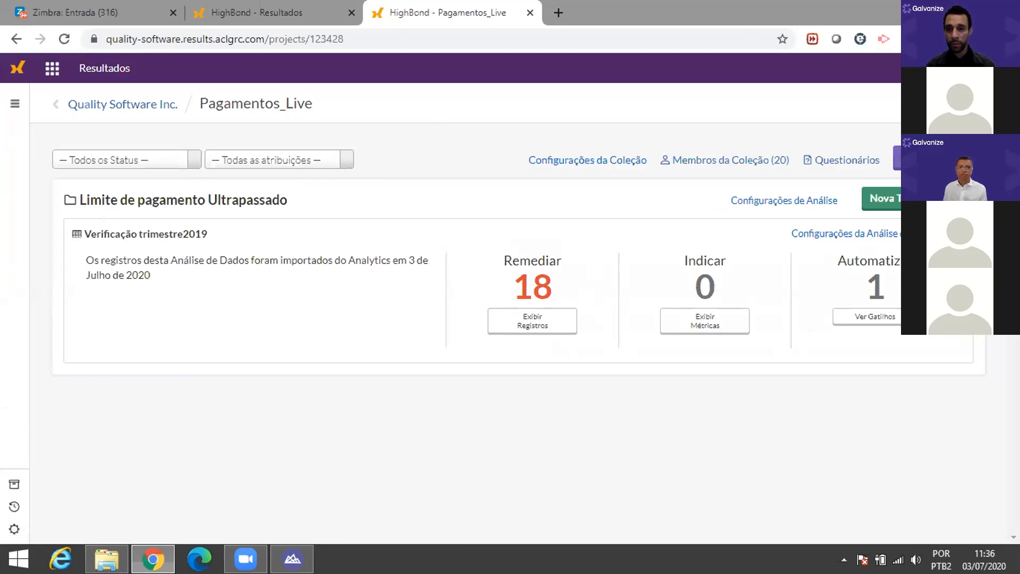
click(897, 199)
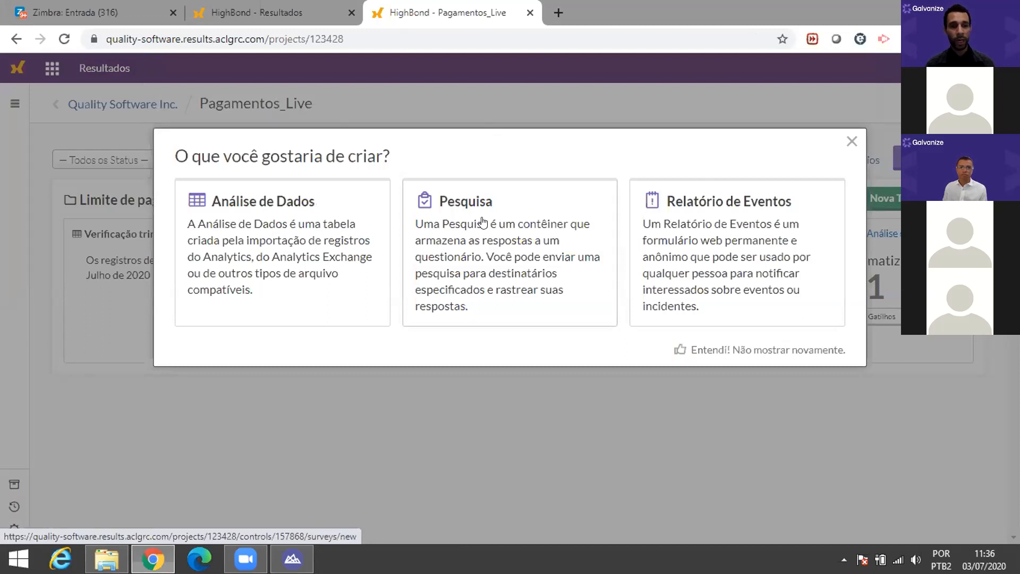
click(290, 206)
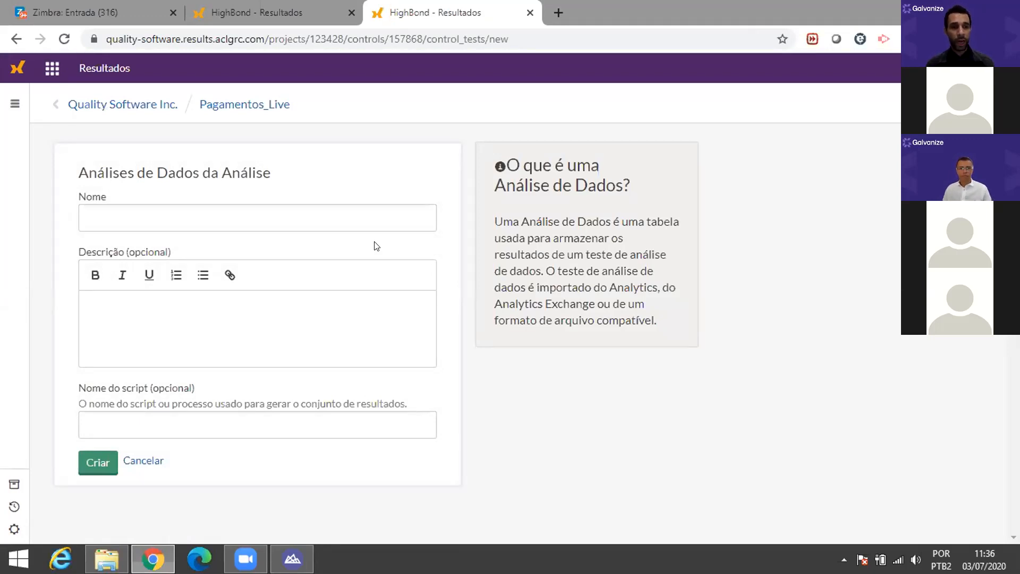
click(367, 223)
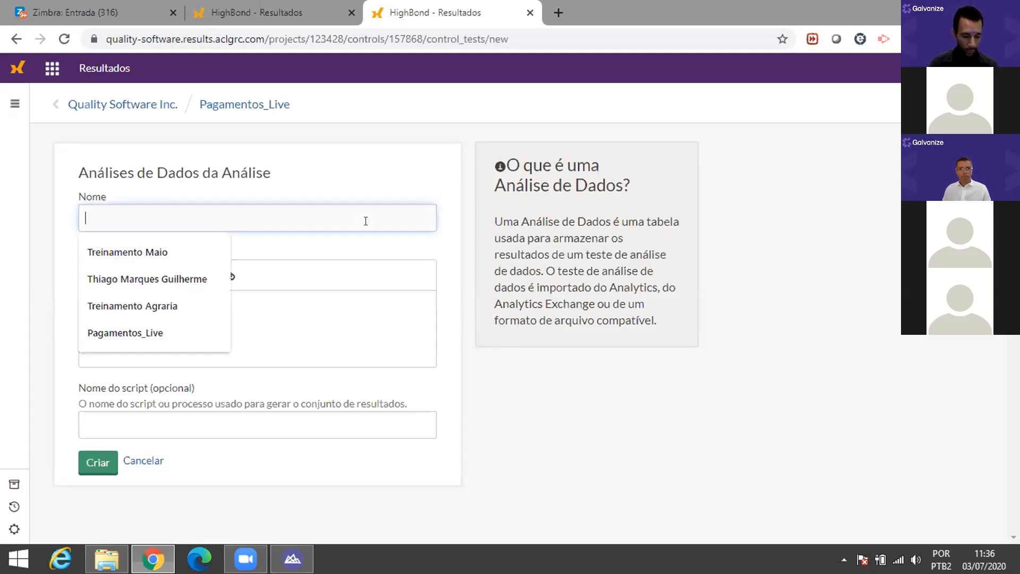
text(teste)
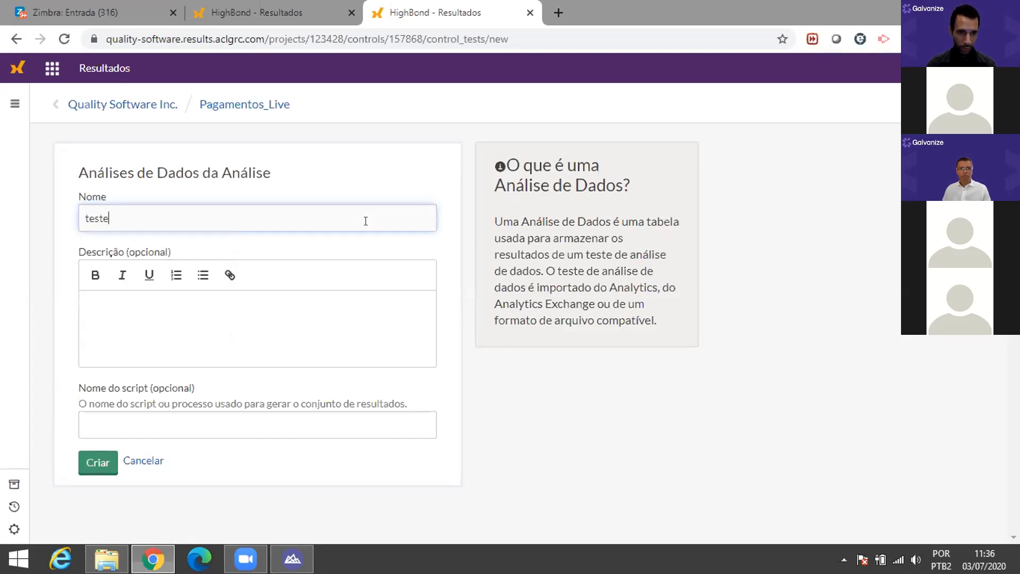
click(104, 464)
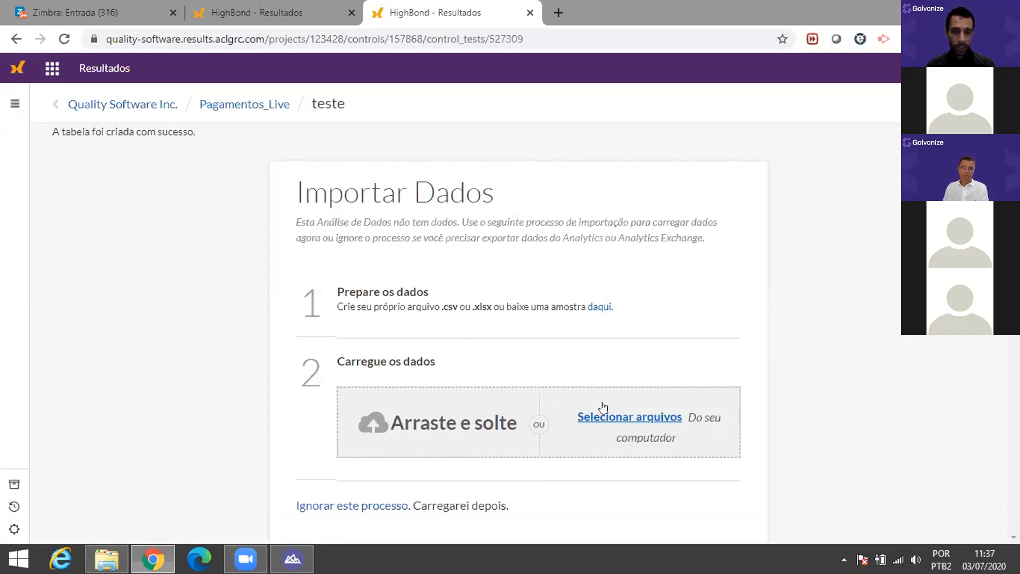
Step: Drag the PAGAMENTOS spreadsheet from File Explorer onto the teste table's drop zone
key(alt+Tab)
key(alt+Tab)
key(alt+shift+Tab)
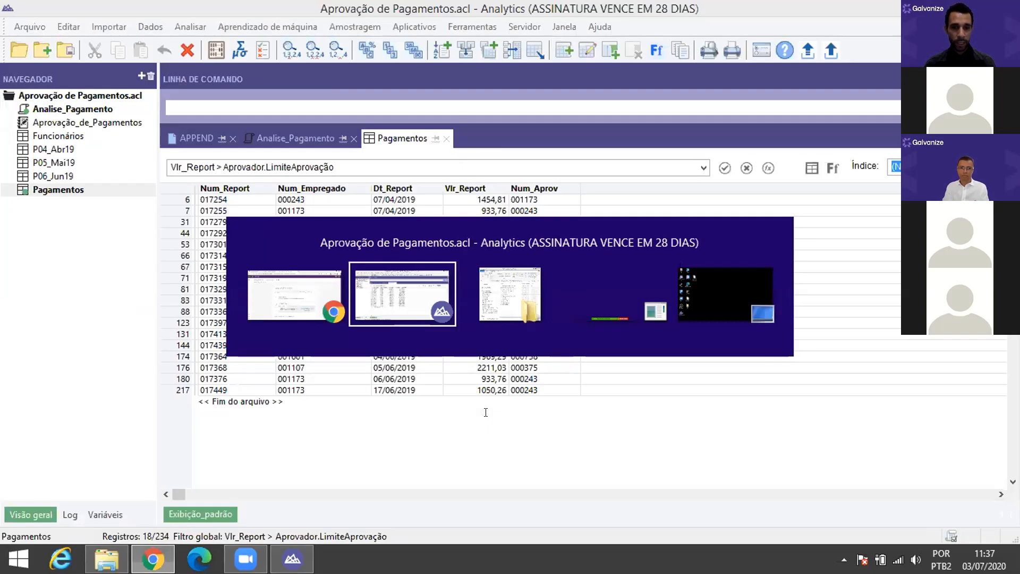
key(alt+Tab)
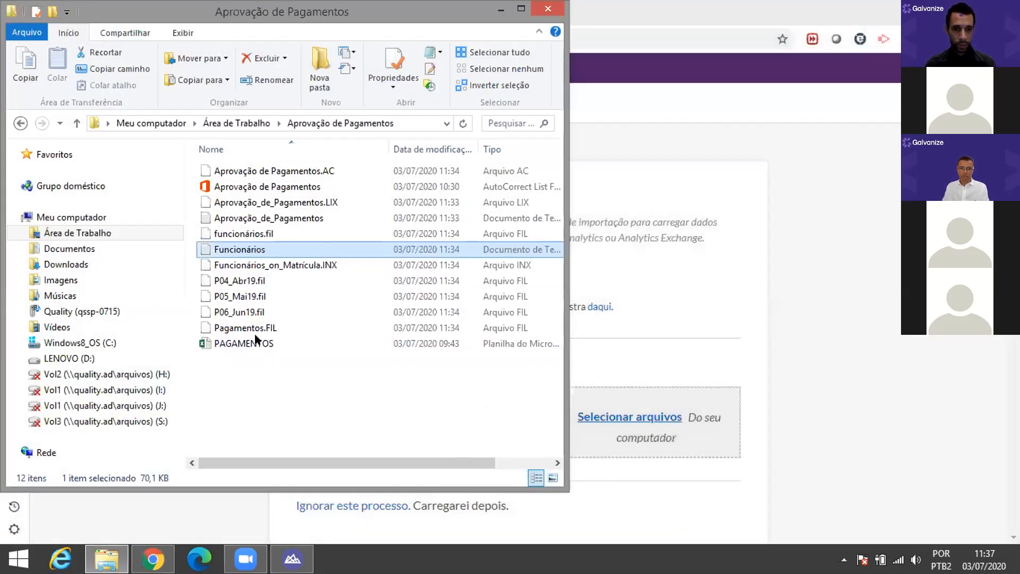
drag(256, 342, 659, 398)
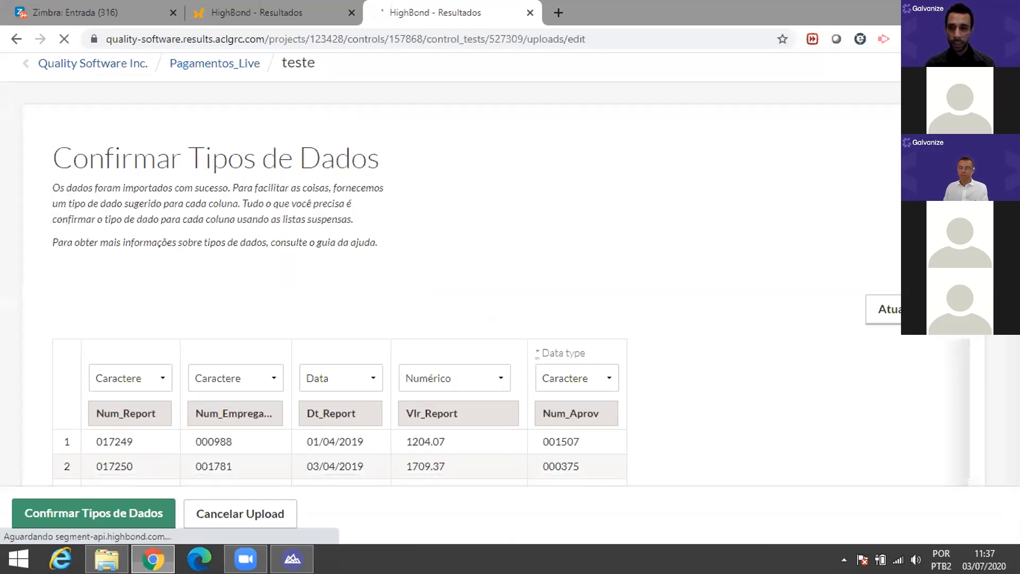
Step: Page through the imported PAGAMENTOS preview rows to the last page
mouse_move(1014, 391)
mouse_down()
mouse_move(1014, 337)
mouse_move(1013, 426)
mouse_move(1014, 330)
mouse_move(1013, 393)
mouse_up()
click(499, 460)
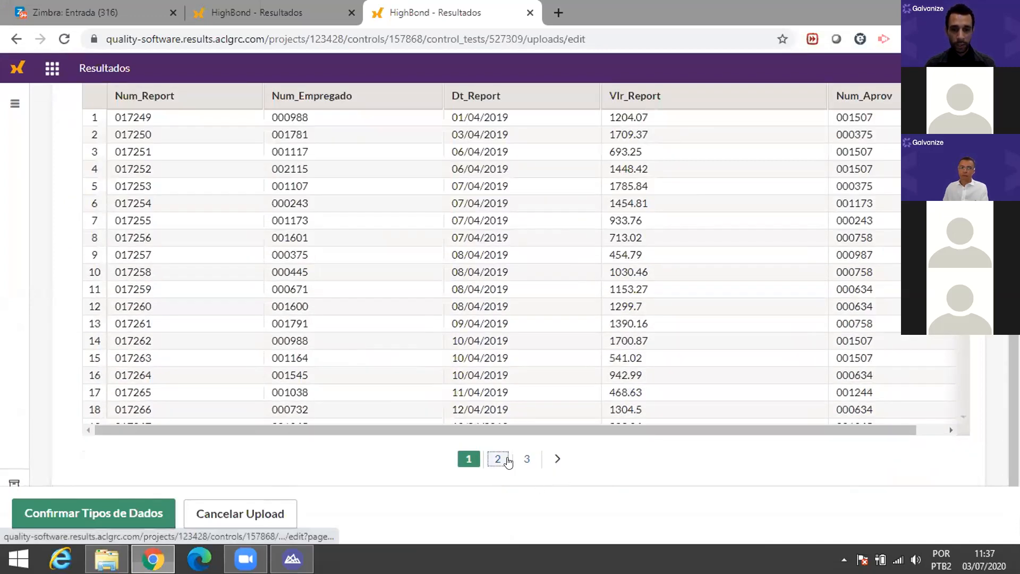
click(497, 460)
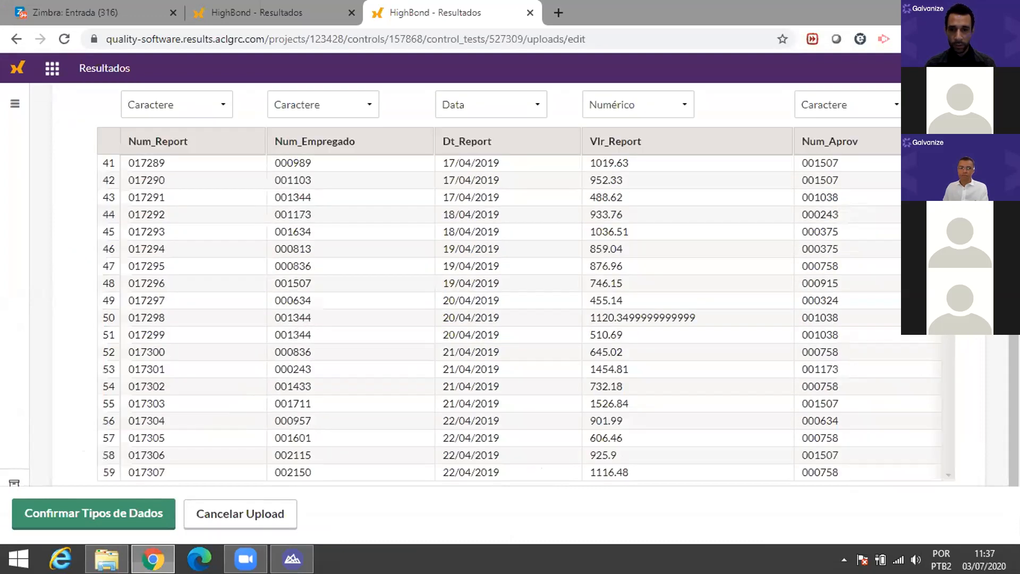
scroll(526, 314, down, 1)
scroll(526, 317, down, 5)
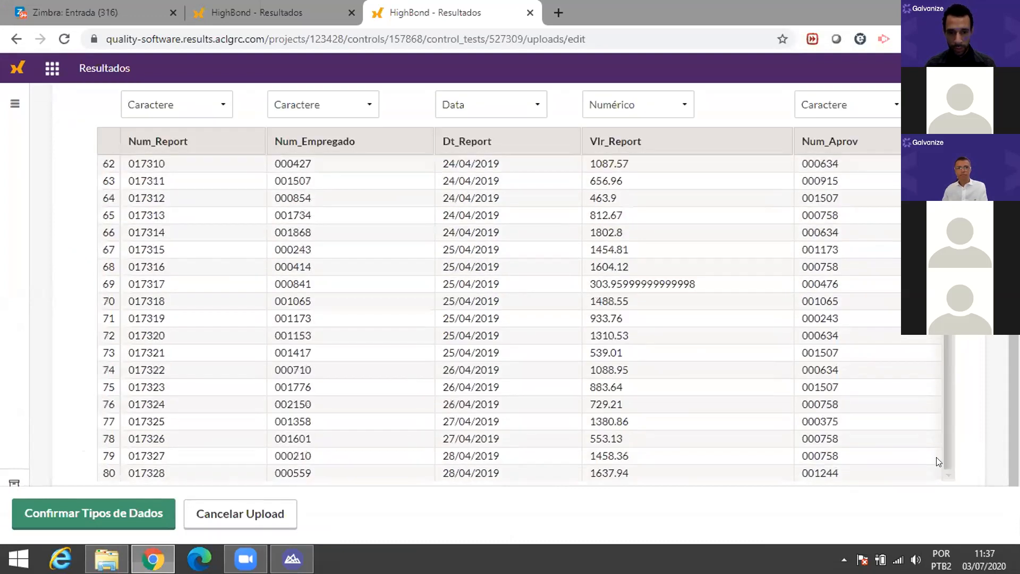
scroll(612, 425, down, 2)
click(543, 428)
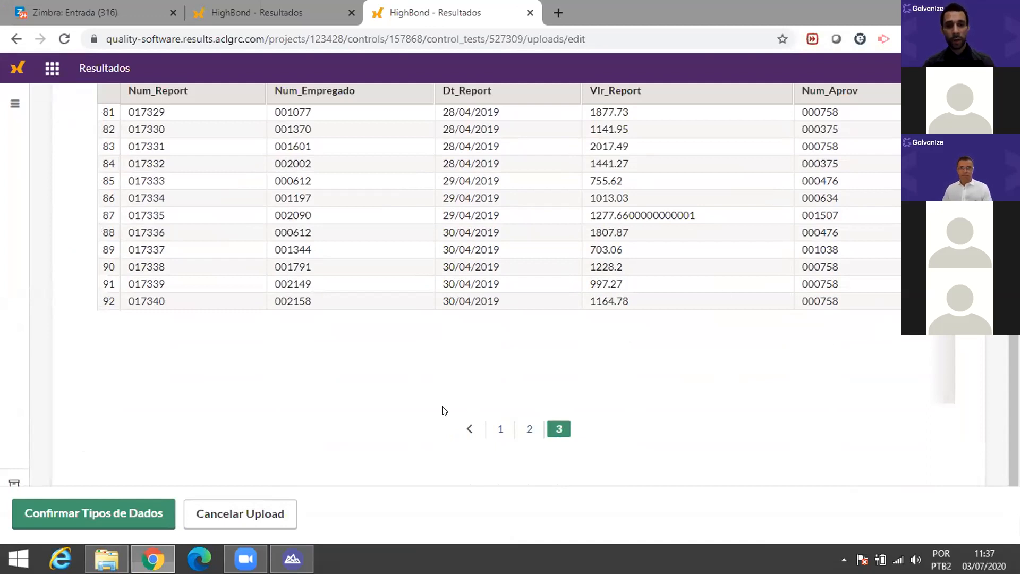
Step: Accept the suggested column data types with Confirmar Tipos de Dados
scroll(533, 414, up, 1)
scroll(533, 413, up, 8)
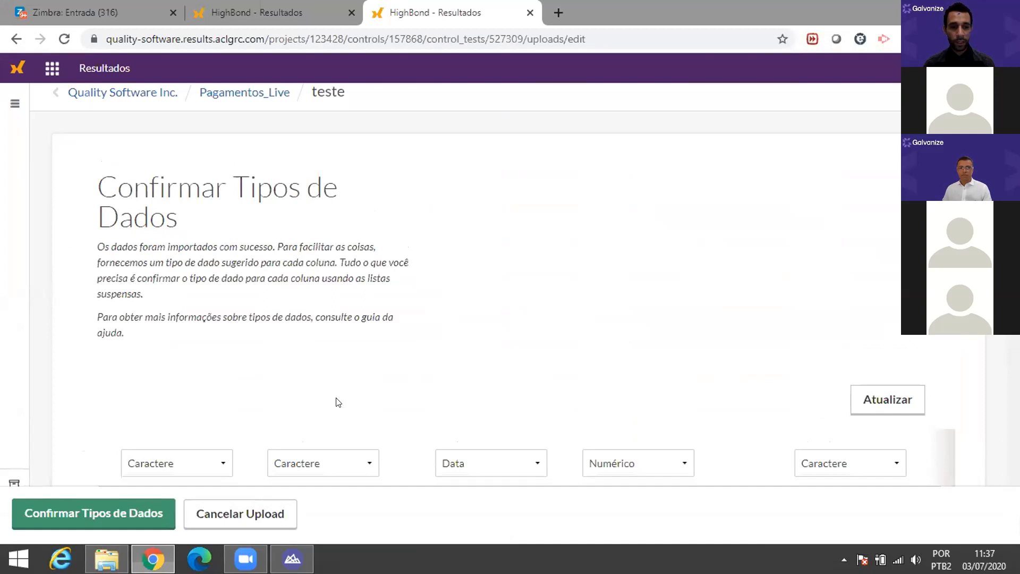
scroll(337, 400, down, 6)
scroll(118, 497, down, 2)
click(120, 502)
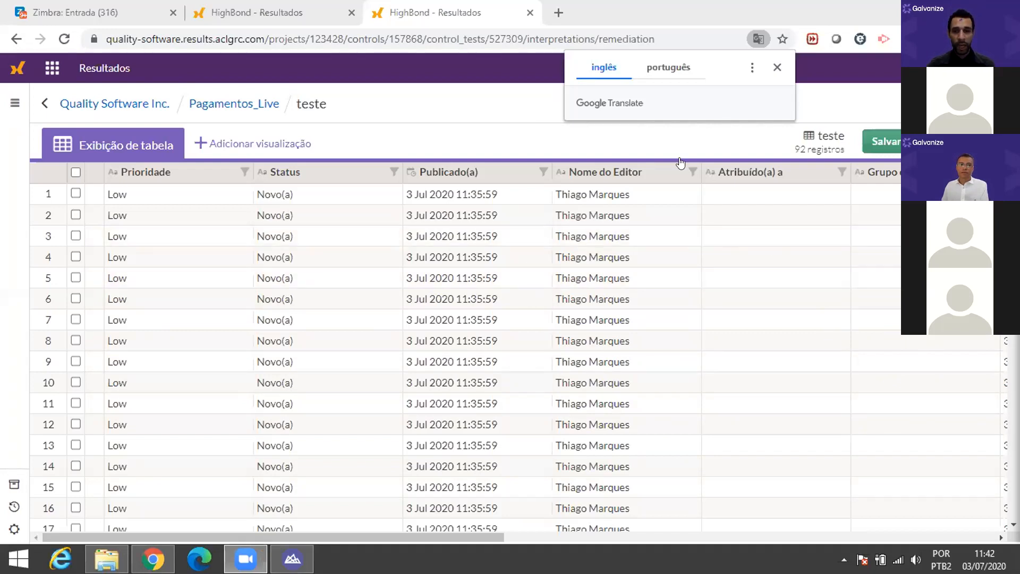
Step: Dismiss the Google Translate offer and bring up the teste table view with 92 records
click(440, 135)
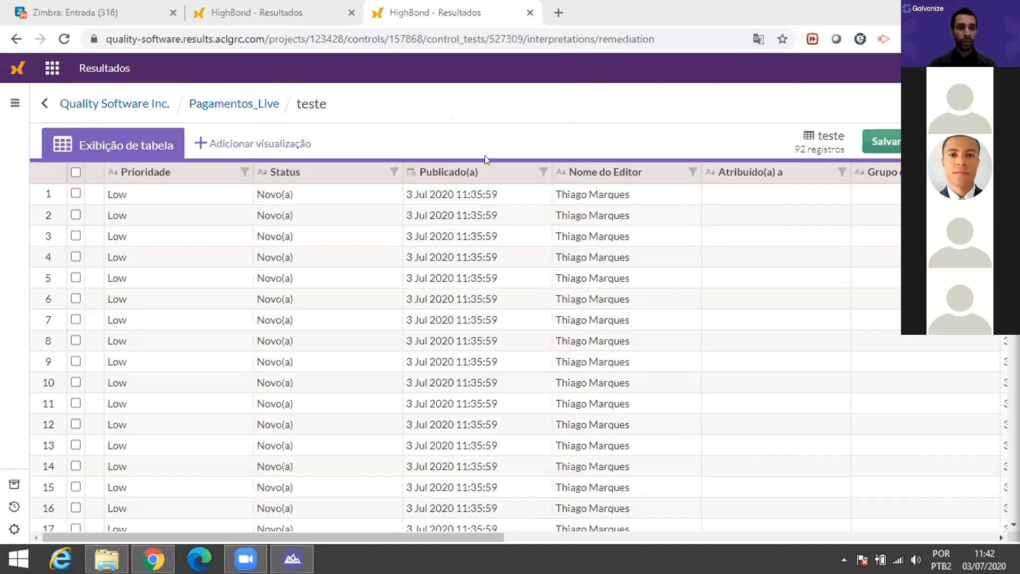
click(246, 141)
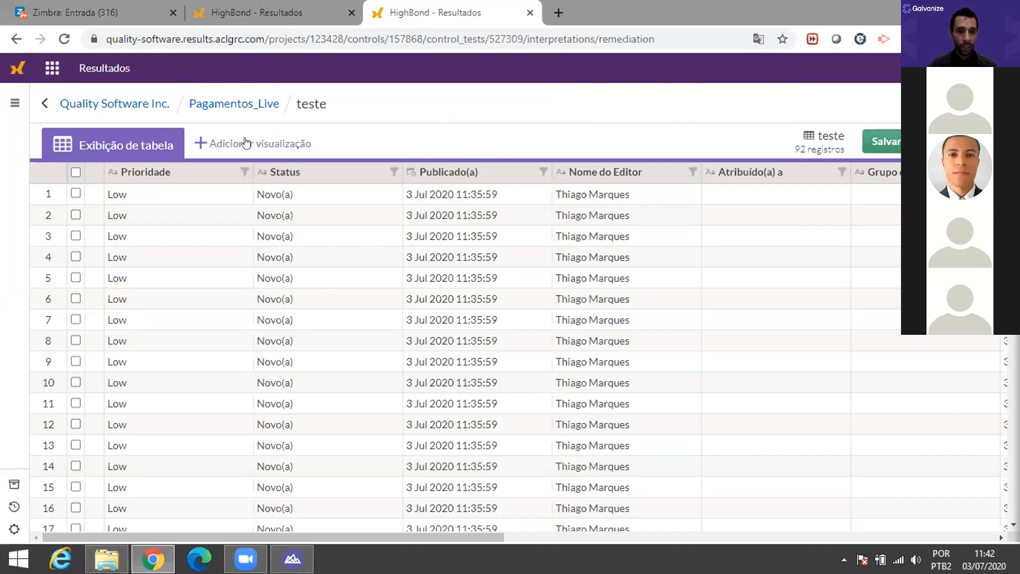
Step: Add a column chart to teste with Num_Aprov on the X axis
click(263, 151)
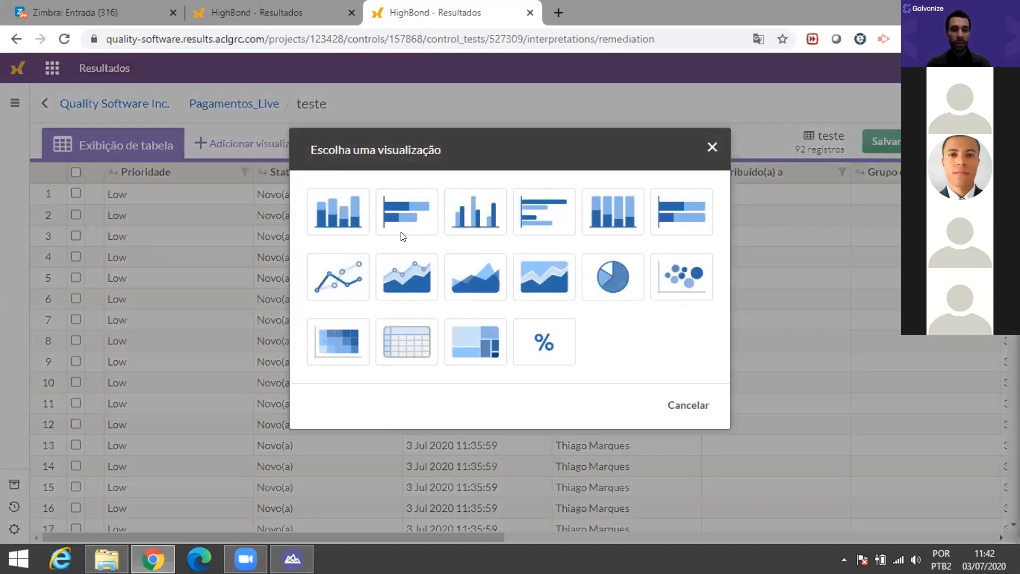
click(338, 215)
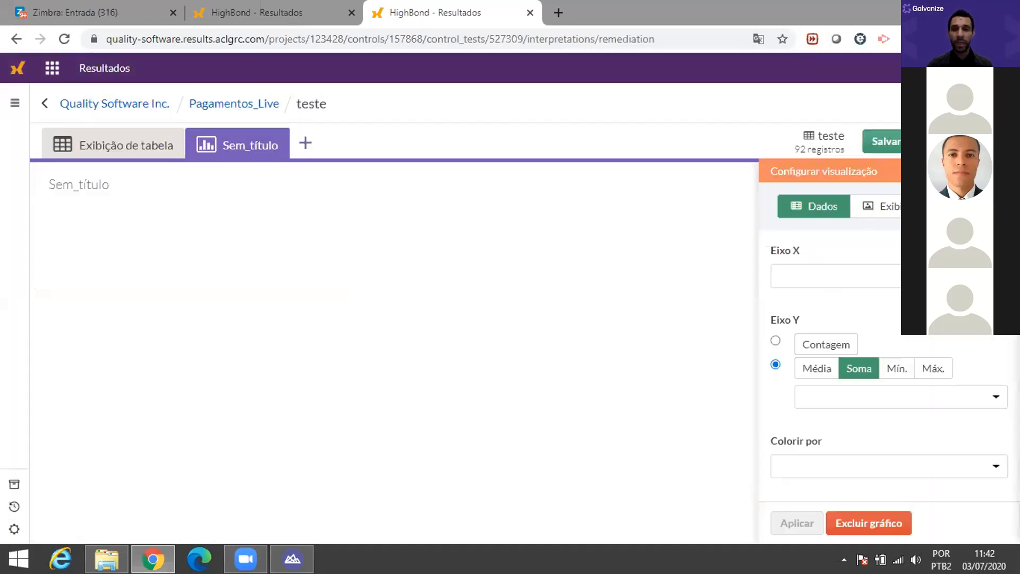
click(850, 276)
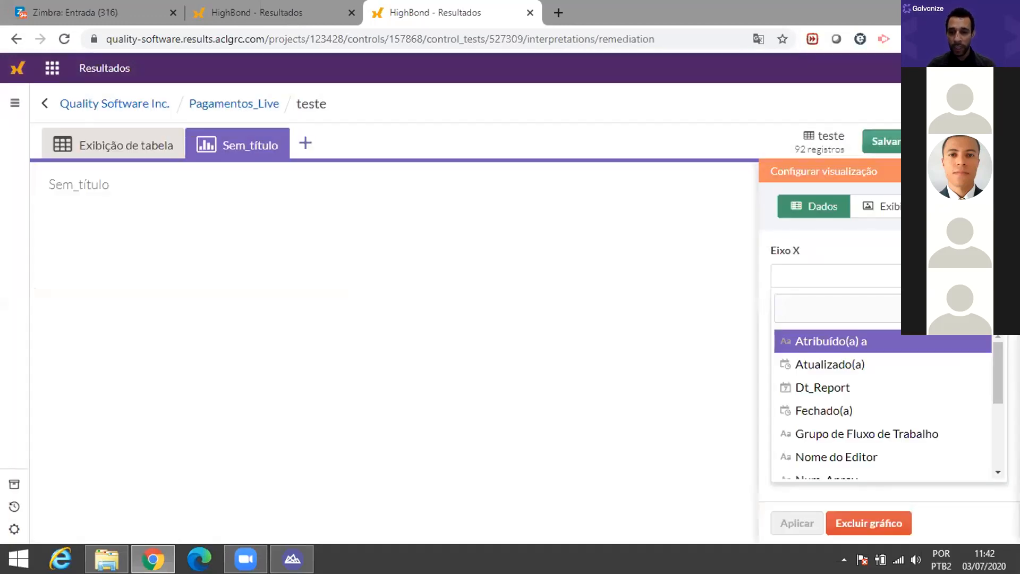
scroll(928, 368, down, 5)
scroll(903, 375, up, 5)
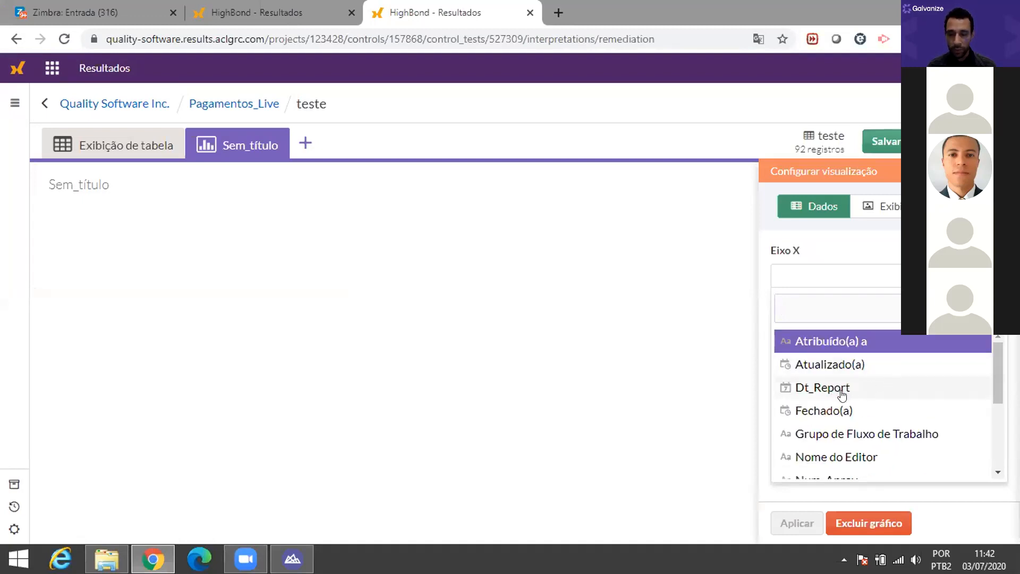
scroll(841, 391, down, 2)
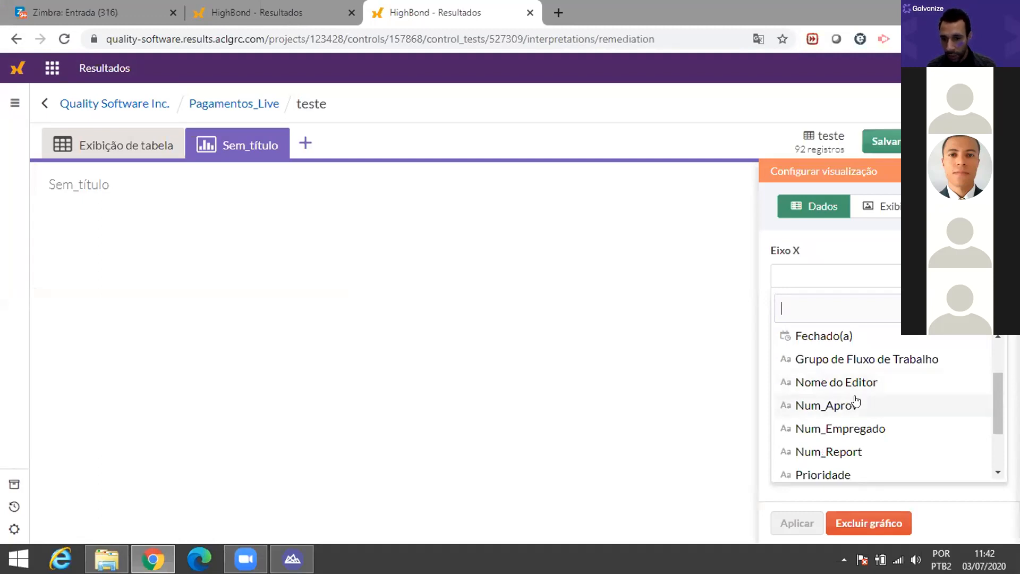
click(842, 407)
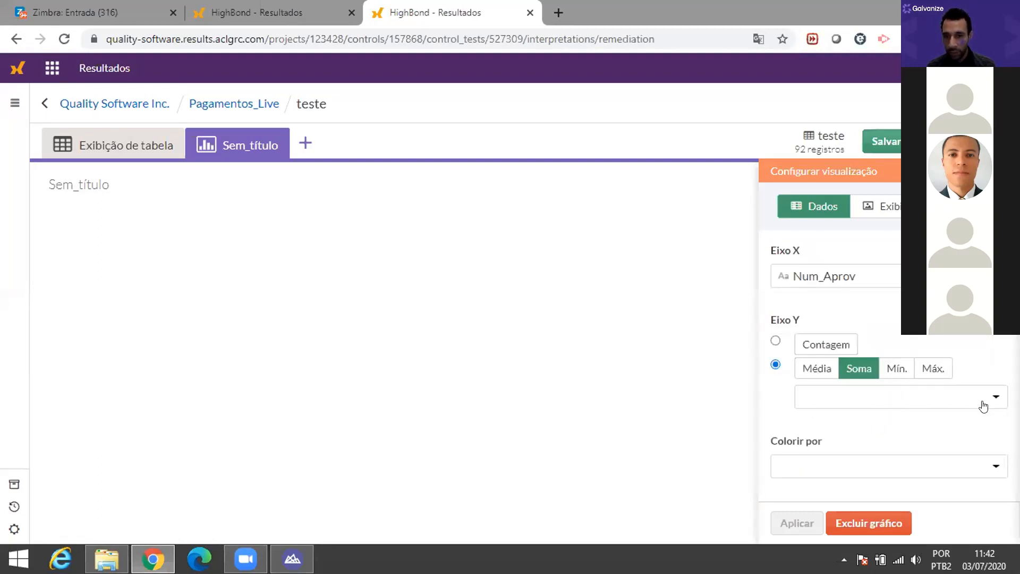
Step: Sum Vlr_Report on the Y axis, color bars by Status, and render the chart
click(998, 395)
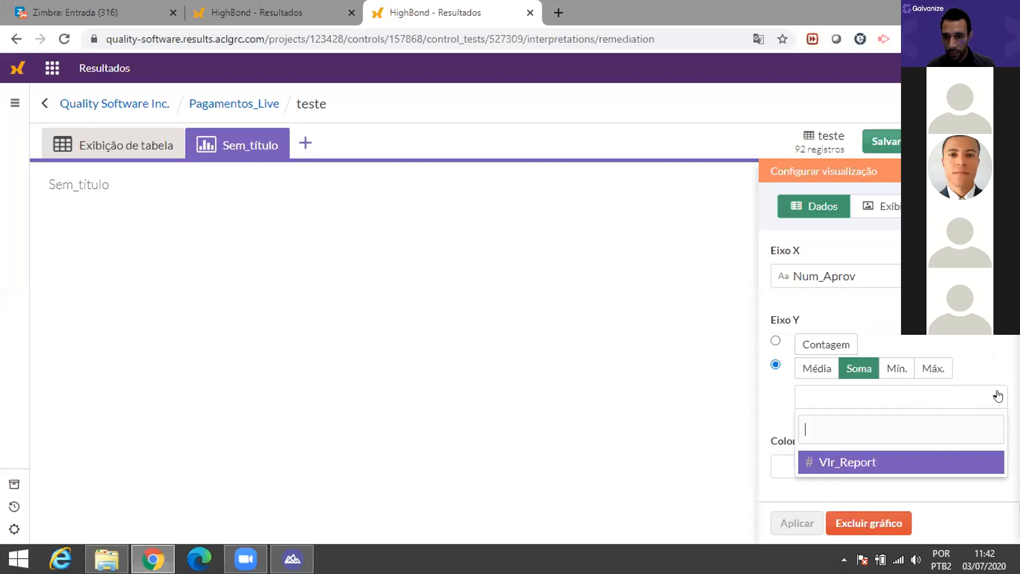
click(859, 463)
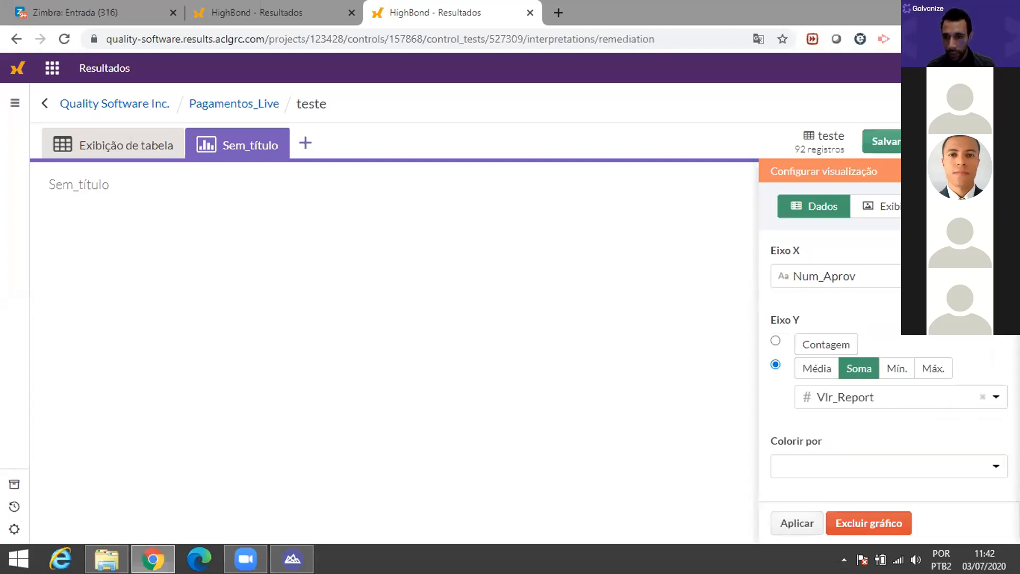
click(832, 463)
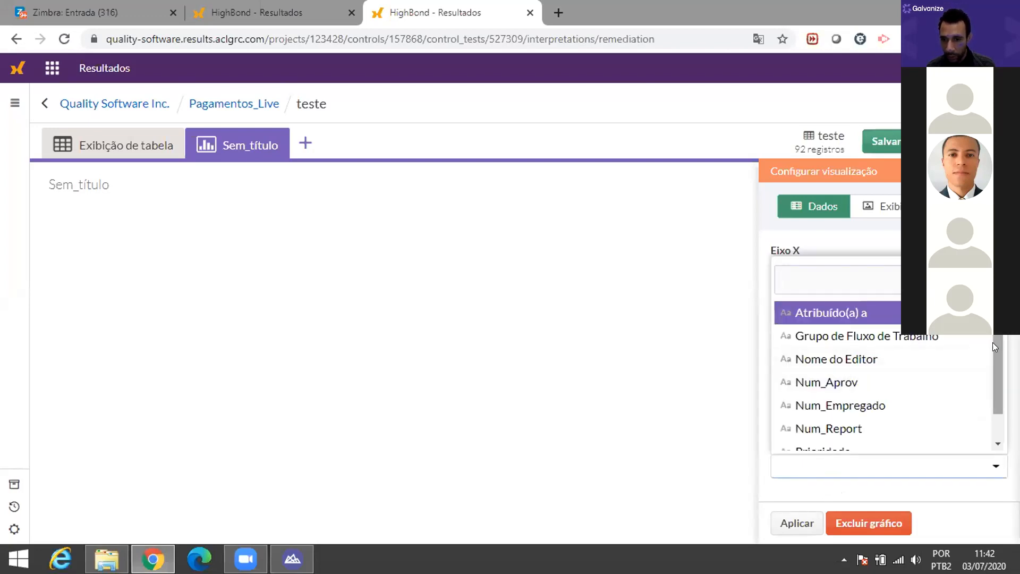
drag(994, 342, 998, 401)
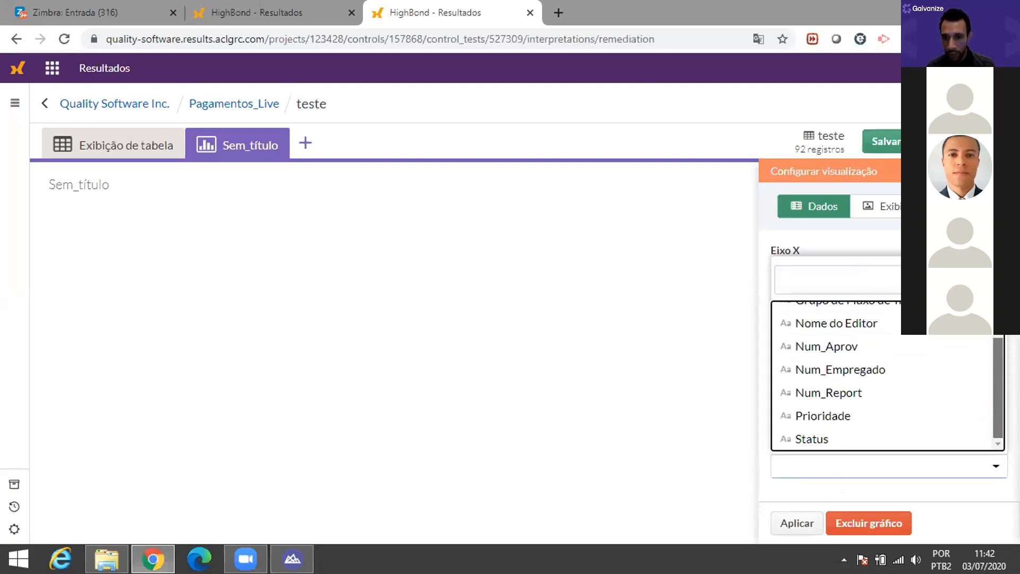
scroll(913, 353, up, 2)
scroll(913, 353, down, 1)
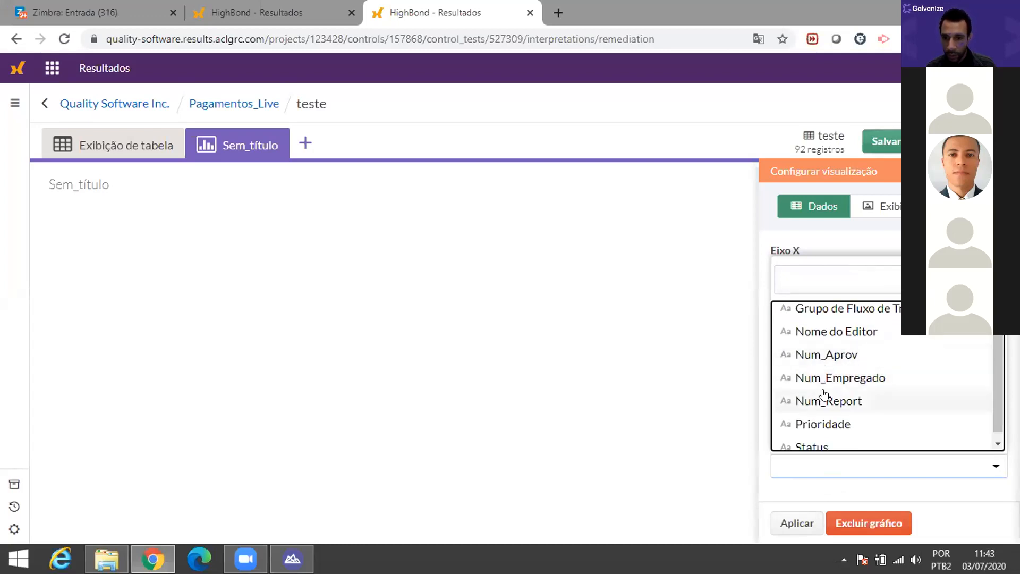
scroll(993, 385, down, 1)
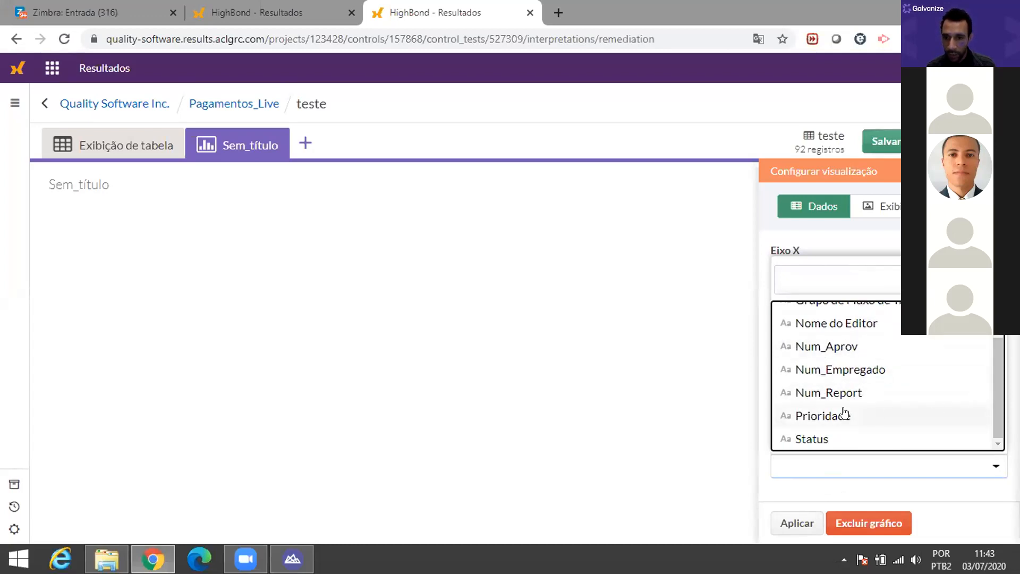
click(832, 438)
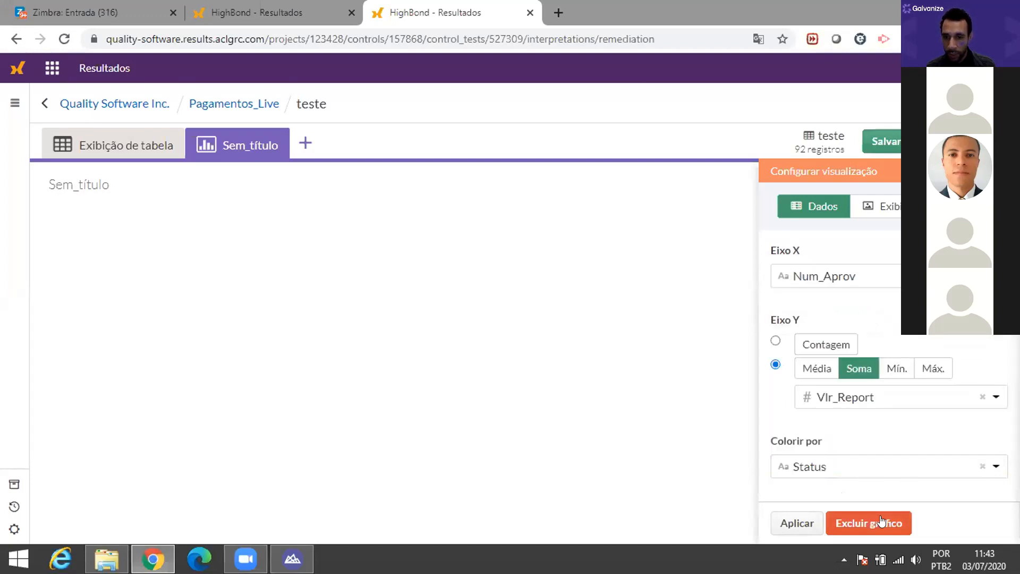
click(787, 521)
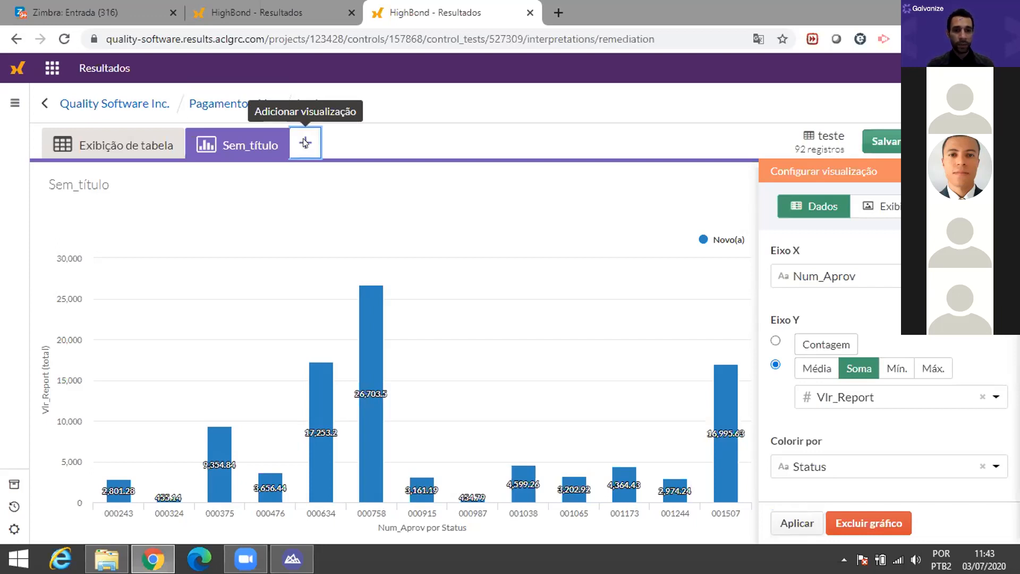
Step: Cancel the 'Escolha uma visualização' dialog, keeping the Vlr_Report bar chart unchanged
click(303, 142)
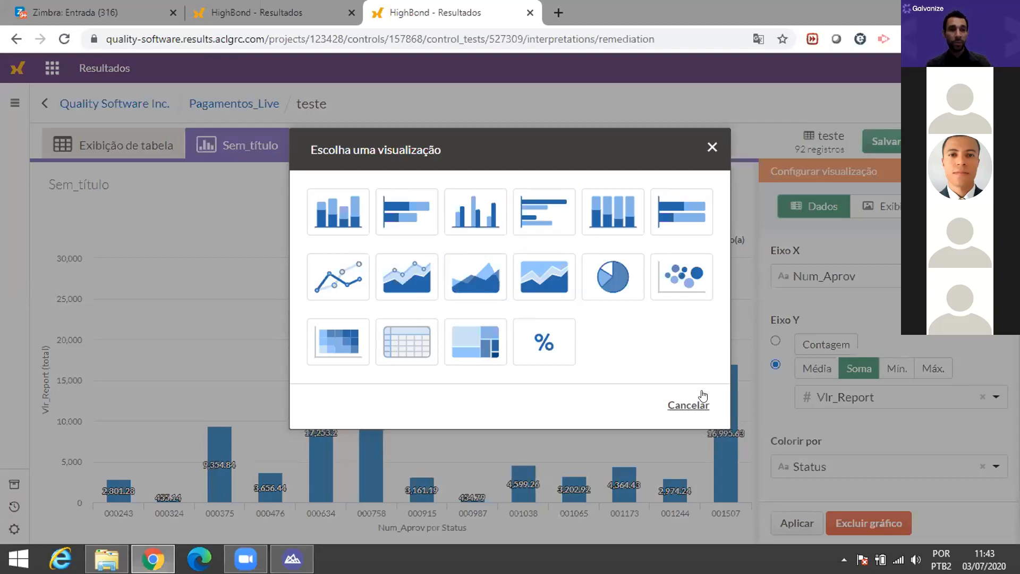
click(691, 408)
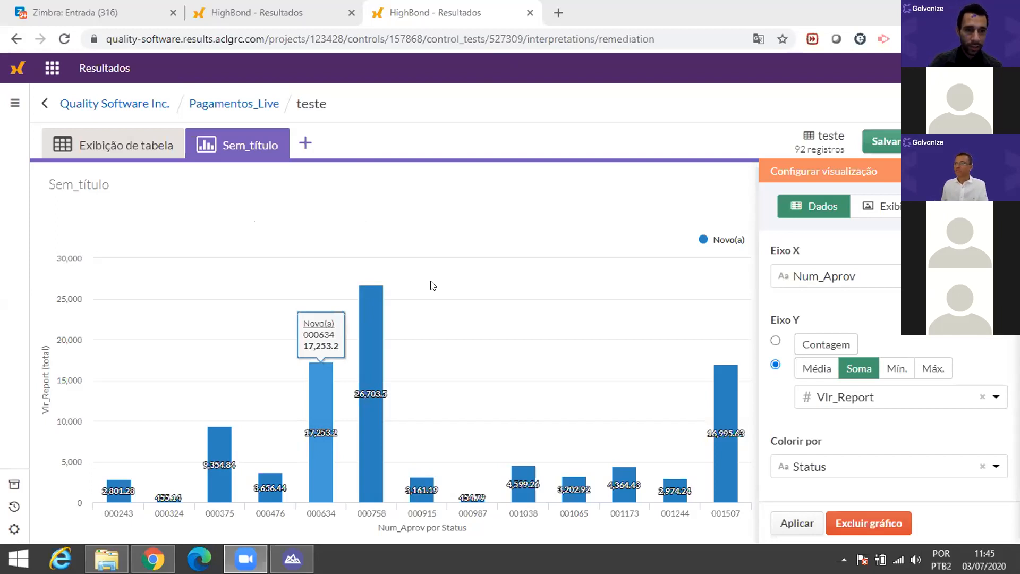
key(XF86AudioRaiseVolume)
key(XF86AudioRaiseVolume)
key(XF86AudioRaiseVolume)
key(XF86AudioRaiseVolume)
key(XF86AudioRaiseVolume)
key(XF86AudioRaiseVolume)
key(XF86AudioRaiseVolume)
key(XF86AudioRaiseVolume)
key(XF86AudioRaiseVolume)
key(XF86AudioRaiseVolume)
key(XF86AudioRaiseVolume)
key(XF86AudioRaiseVolume)
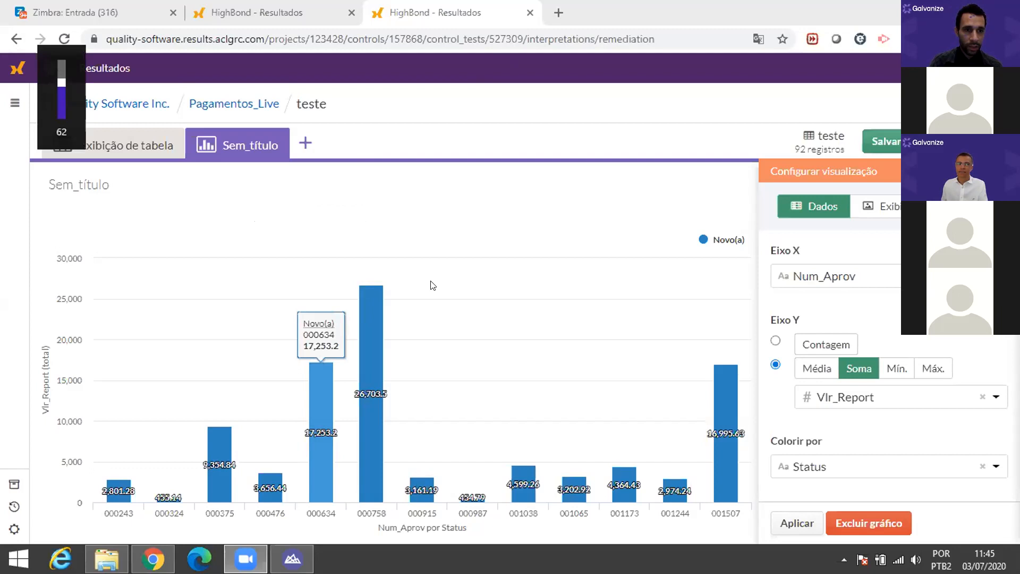